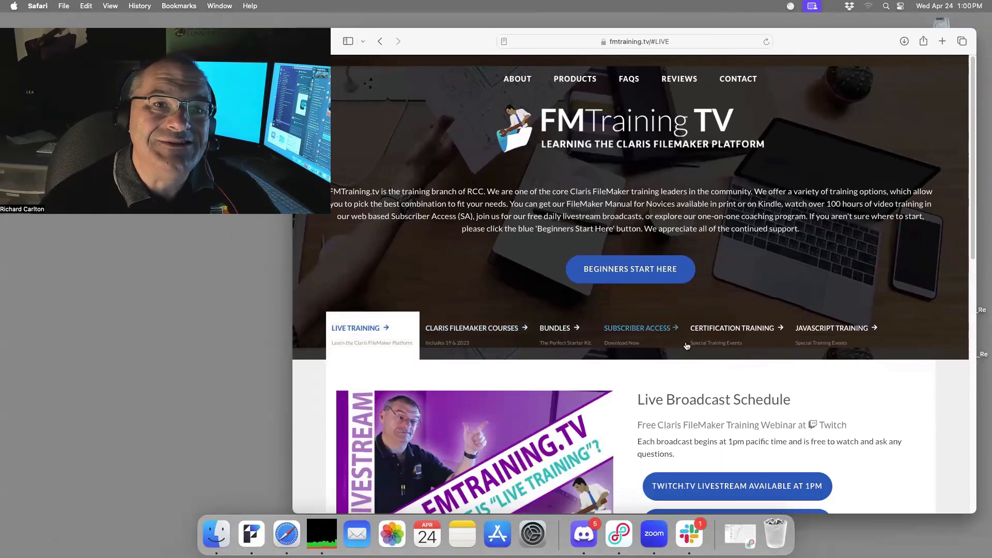
Scroll down the fmtraining.tv page to the Live Broadcast Schedule of sessions from 4/24 to 5/1.
scroll(718, 348, "down", 5)
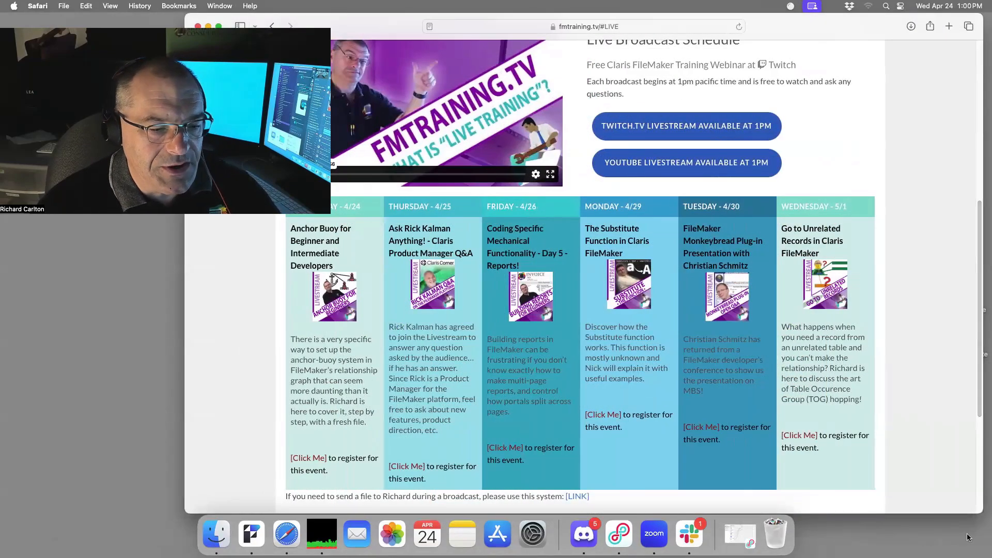
Zoom the page in, then show the BUNDLES section with its FMTraining annual subscription options.
key("super+equal")
key("super+equal")
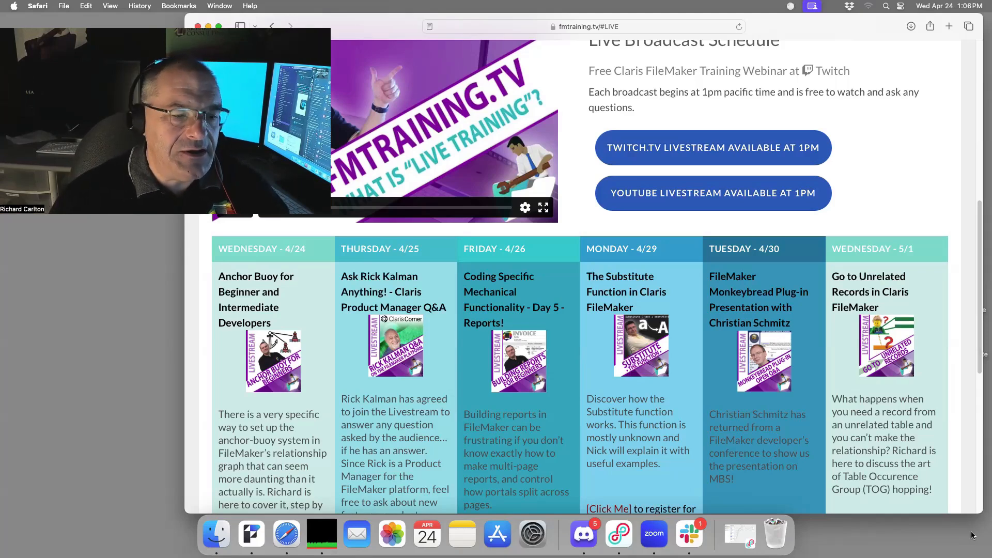
scroll(648, 418, "up", 5)
left_click(496, 238)
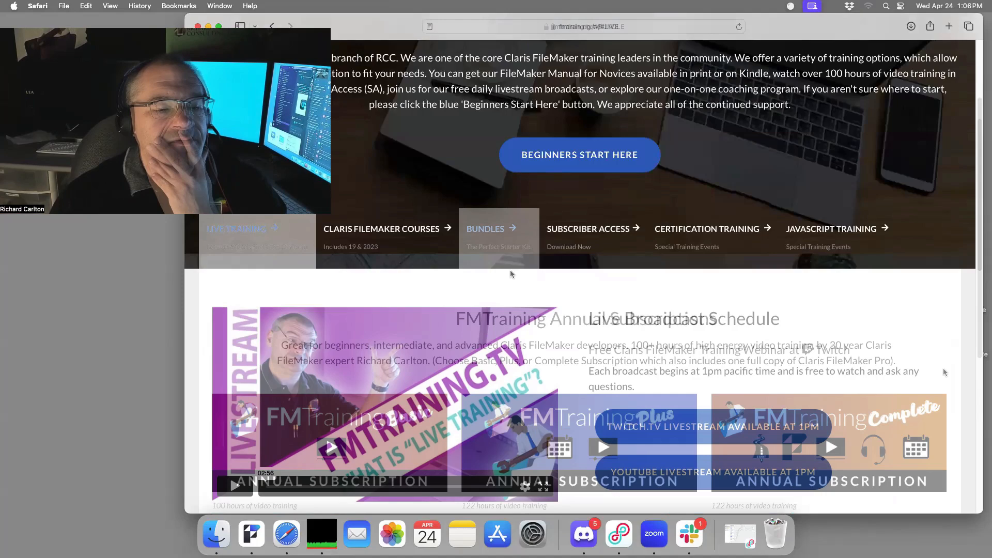
scroll(934, 500, "down", 2)
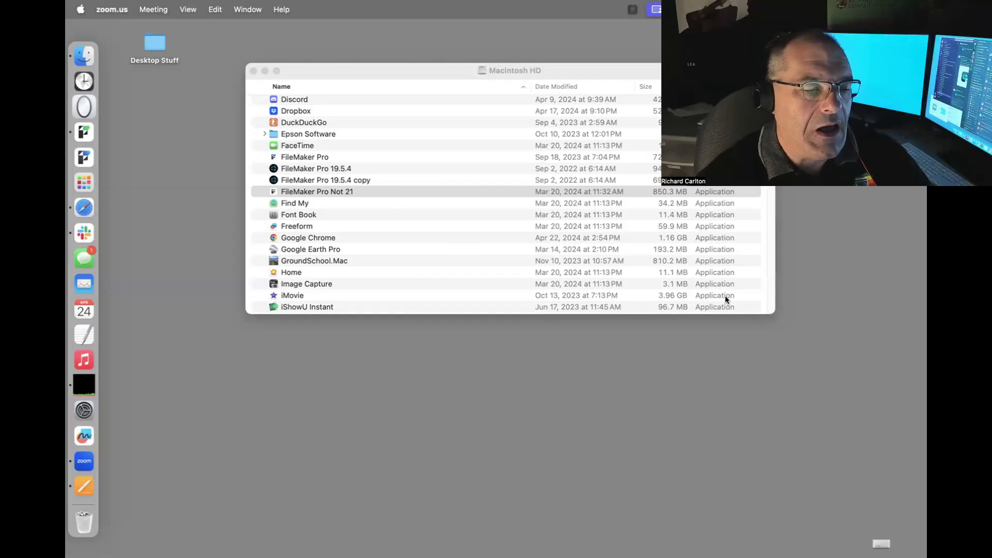
Move the Macintosh HD Finder window up and left, then select the Dropbox row.
left_click_drag(448, 65, 436, 19)
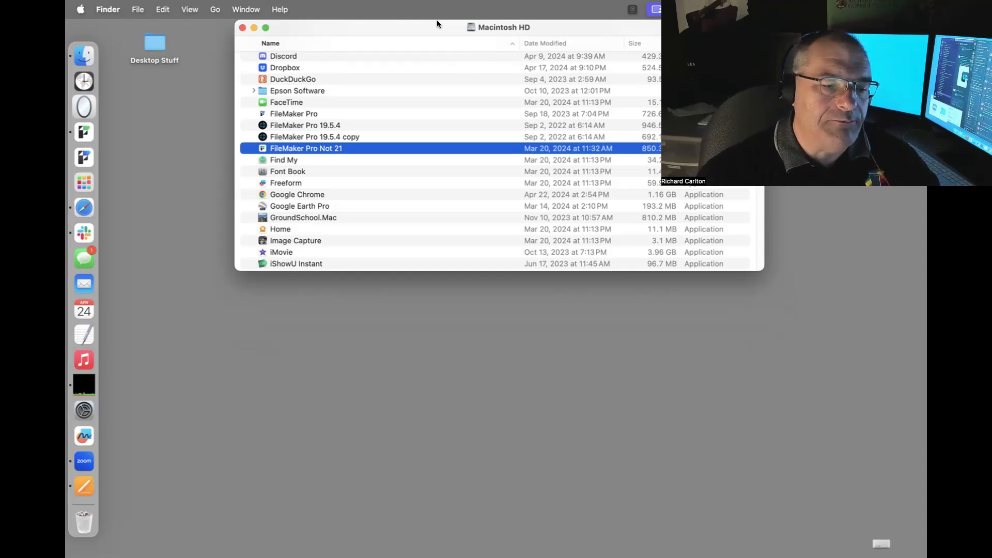
left_click(440, 69)
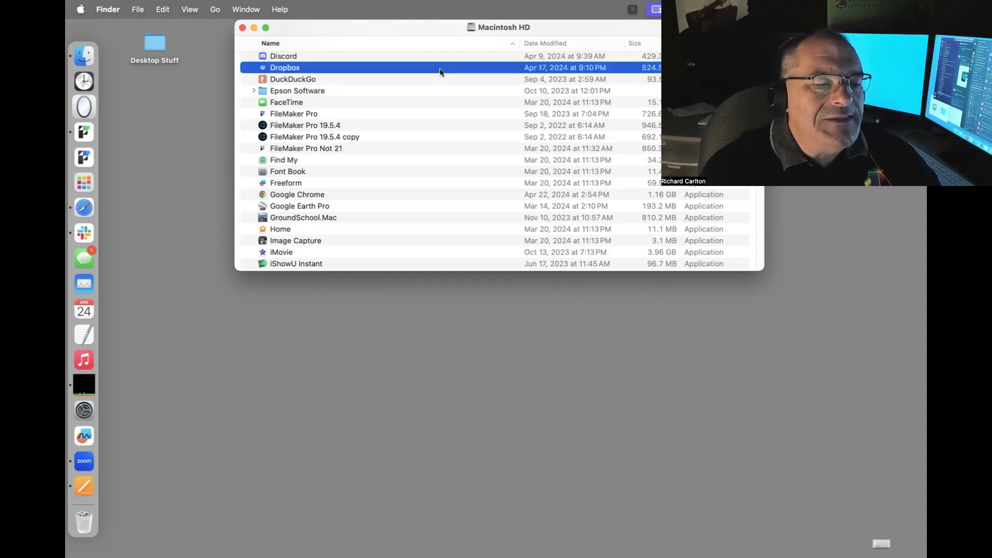
Close the Macintosh HD window with Cmd+W and launch FileMaker Pro.
key("super+w")
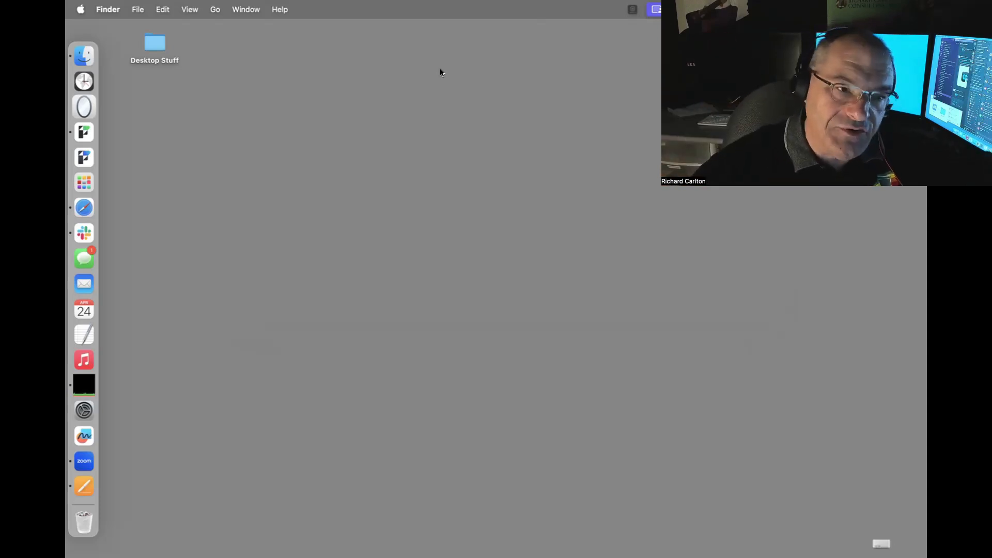
left_click(84, 130)
Create a new blank file saved as 'AB for Butterflies and Bugs'.
left_click(162, 172)
left_click(712, 486)
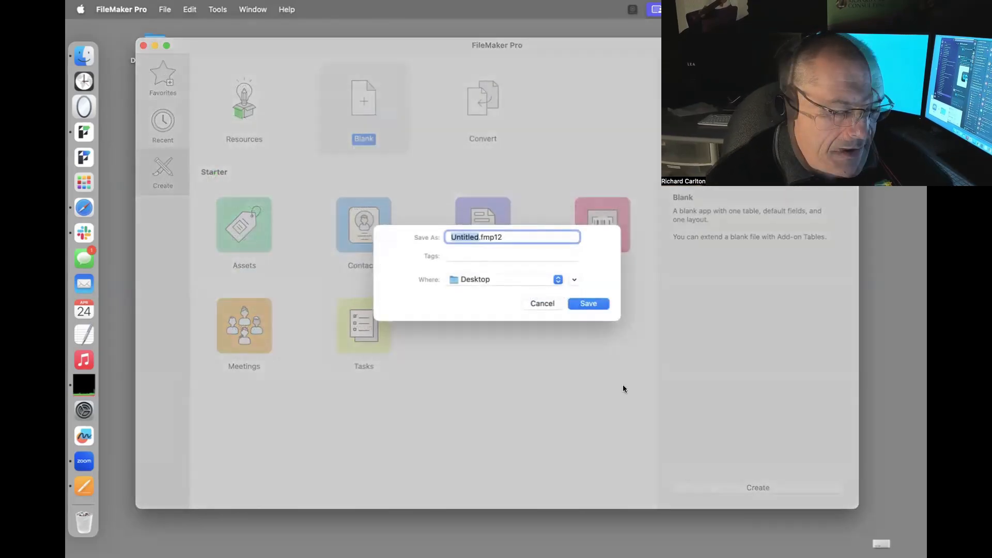
type("AB")
type(" for ")
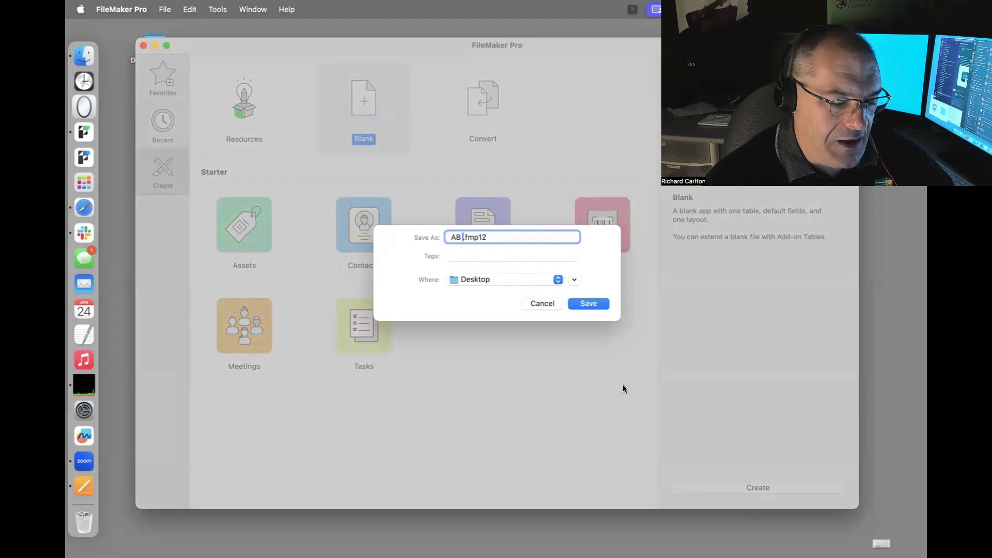
type("Butter")
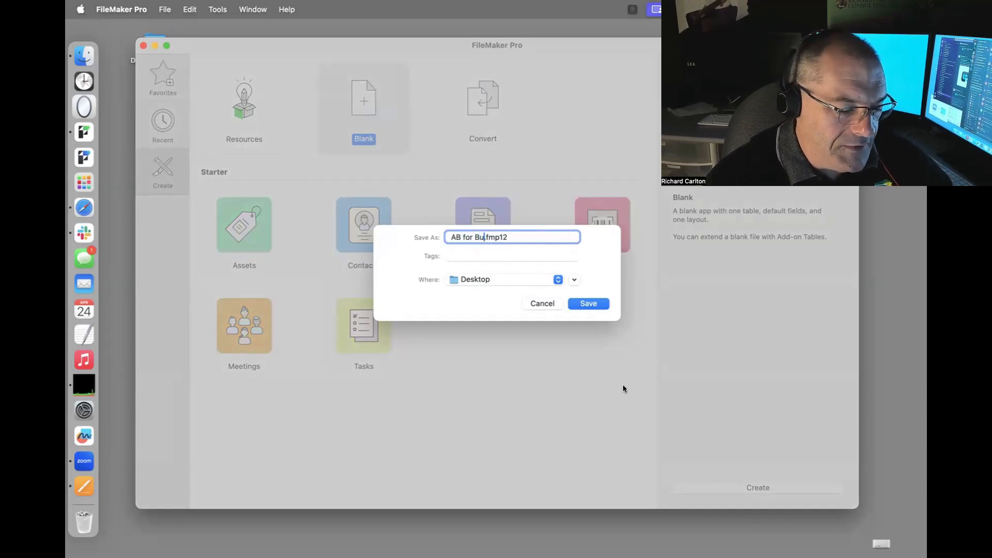
type("flies and ")
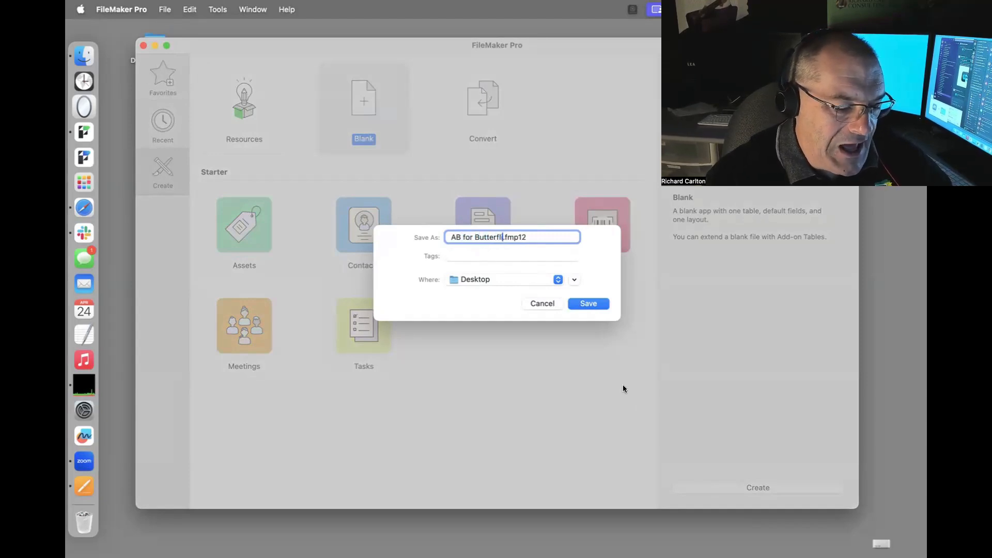
type("Bugs")
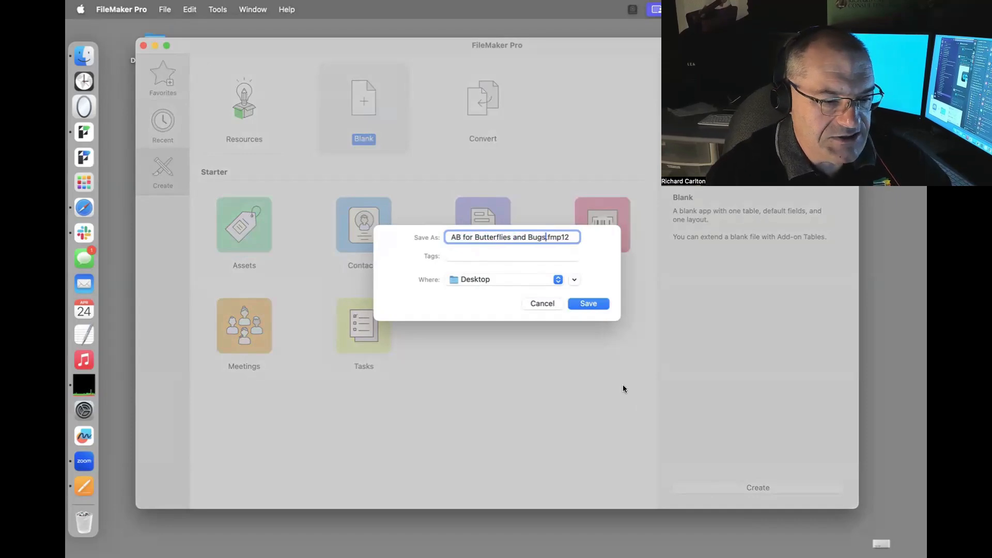
key("Return")
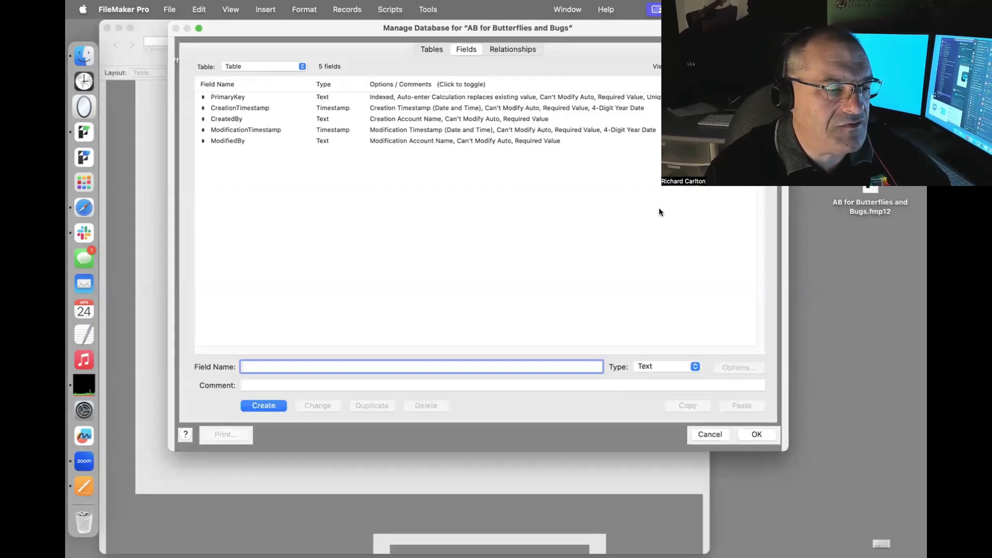
Delete all five default fields from the new file's table.
left_click(417, 141)
key("super+a")
key("BackSpace")
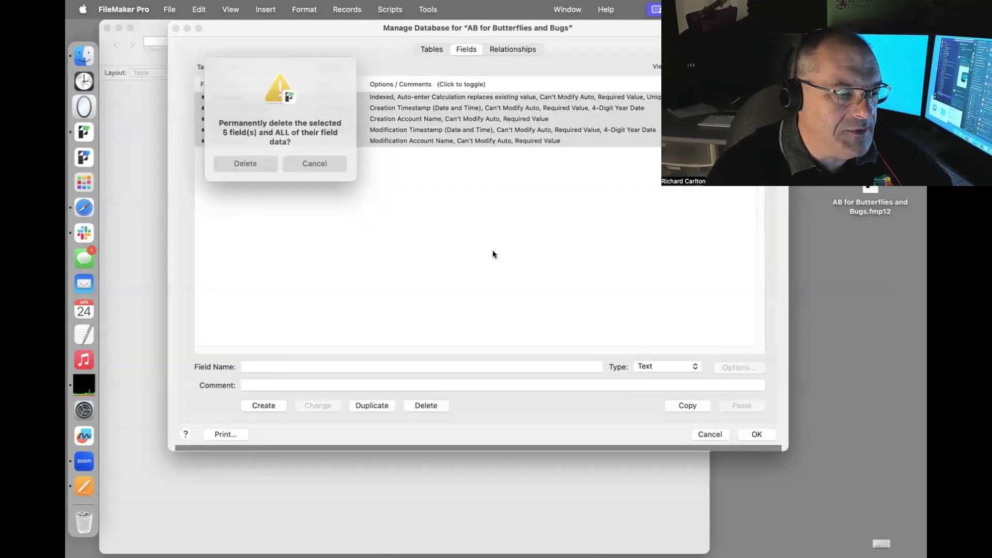
left_click(245, 164)
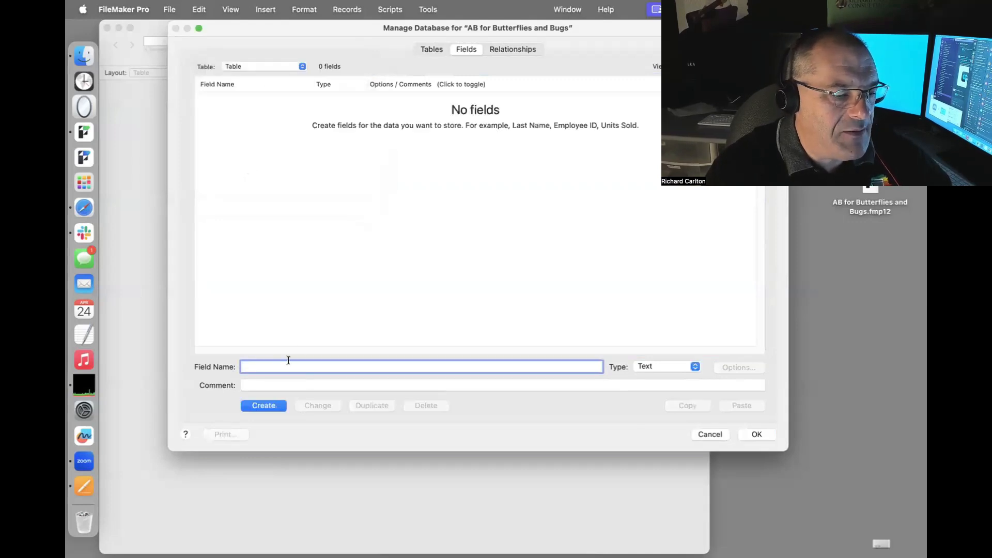
left_click(419, 50)
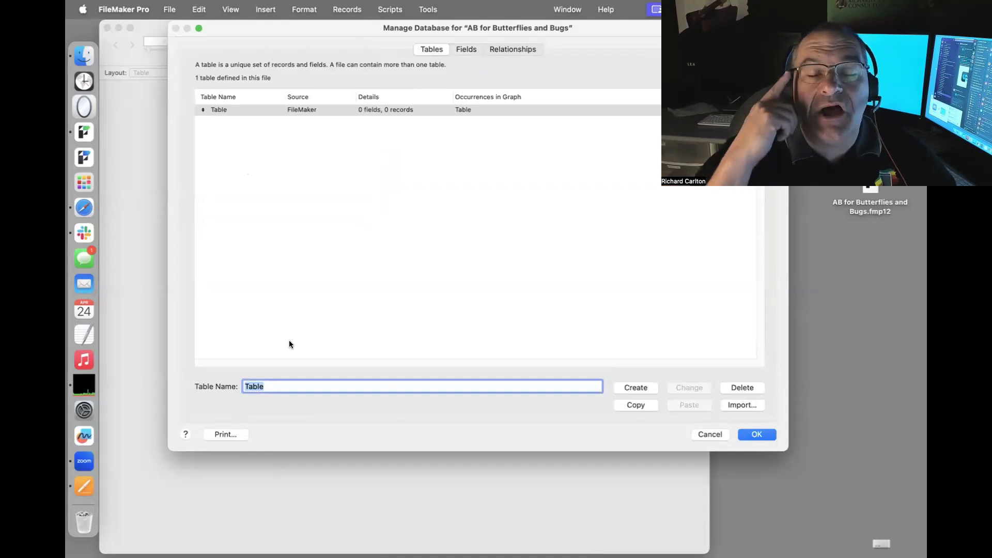
Add a new table named Facility.
key("BackSpace")
type("n")
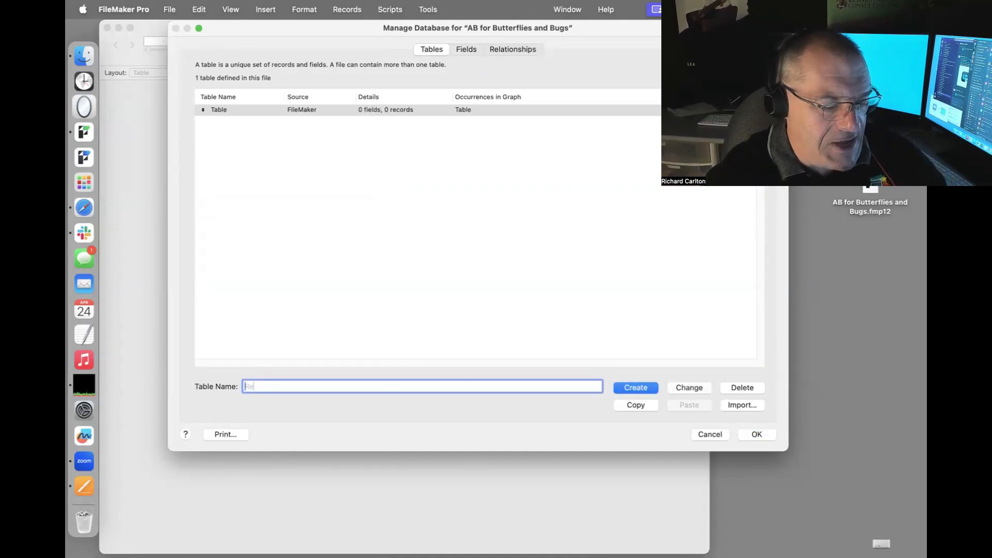
key("BackSpace")
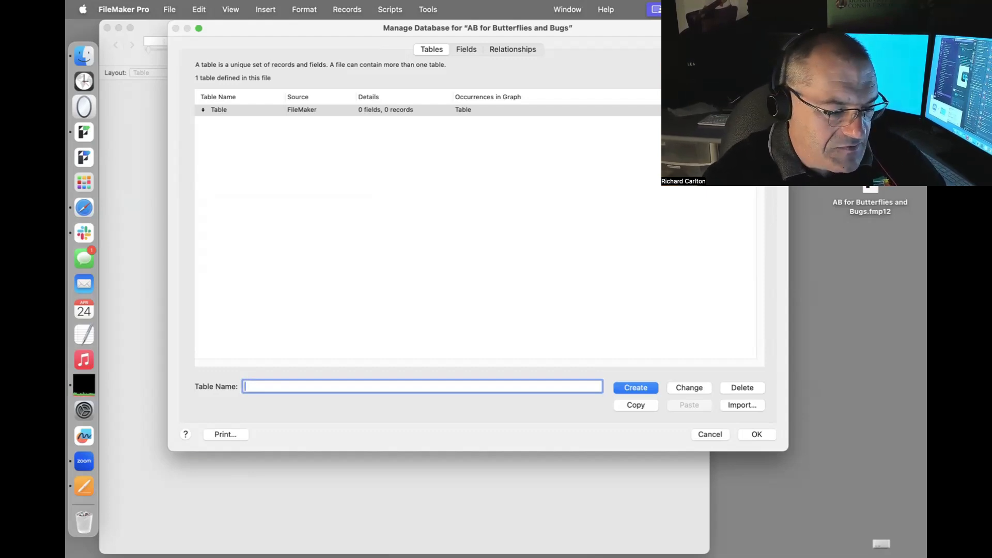
type("Facility")
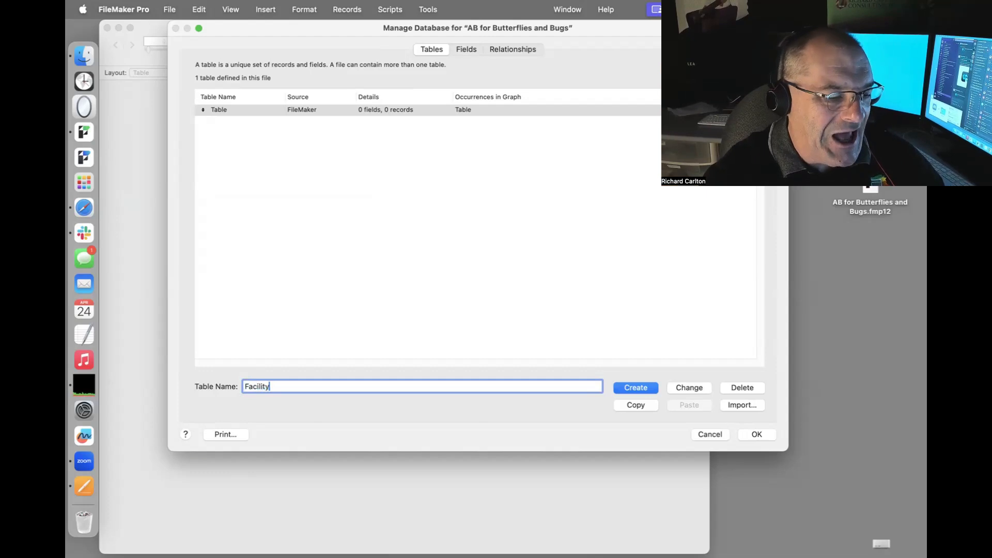
left_click(630, 386)
Rename the new table to Test and the original Table to Facility.
left_click(252, 102)
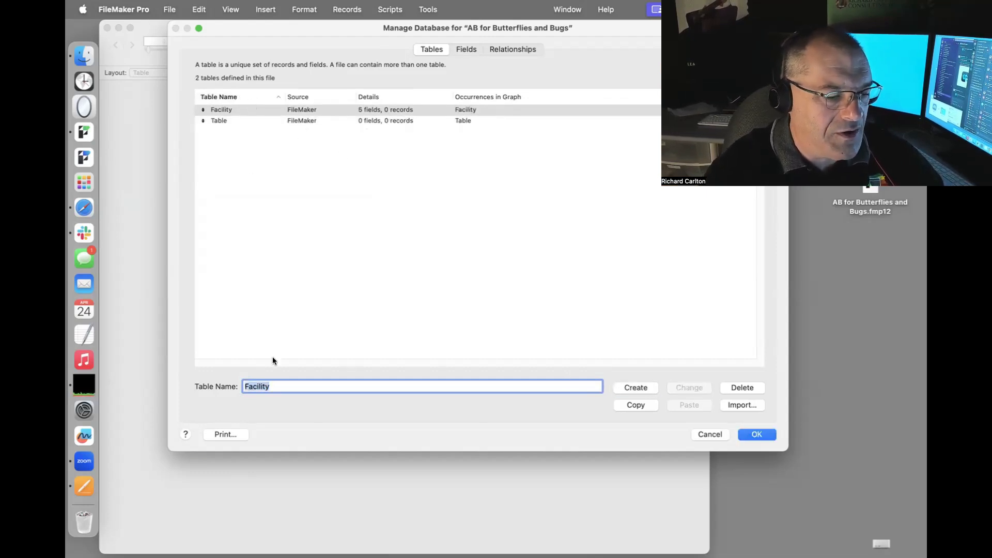
type("Test")
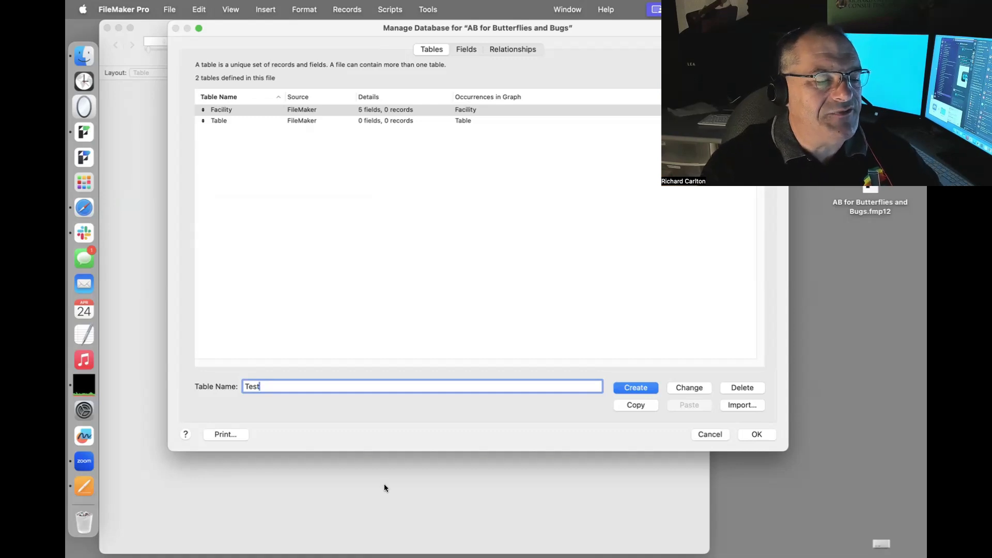
left_click(692, 387)
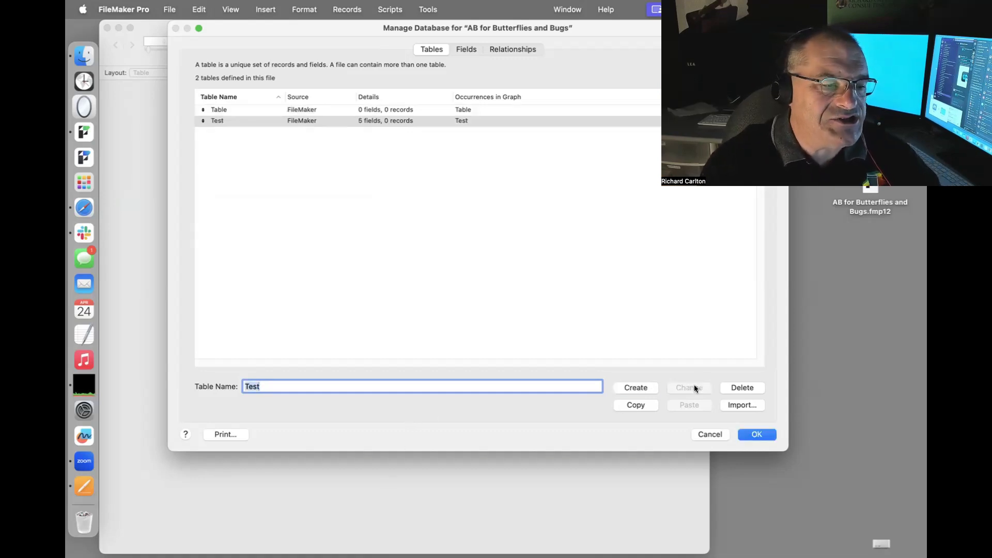
key("Up")
type("Facility")
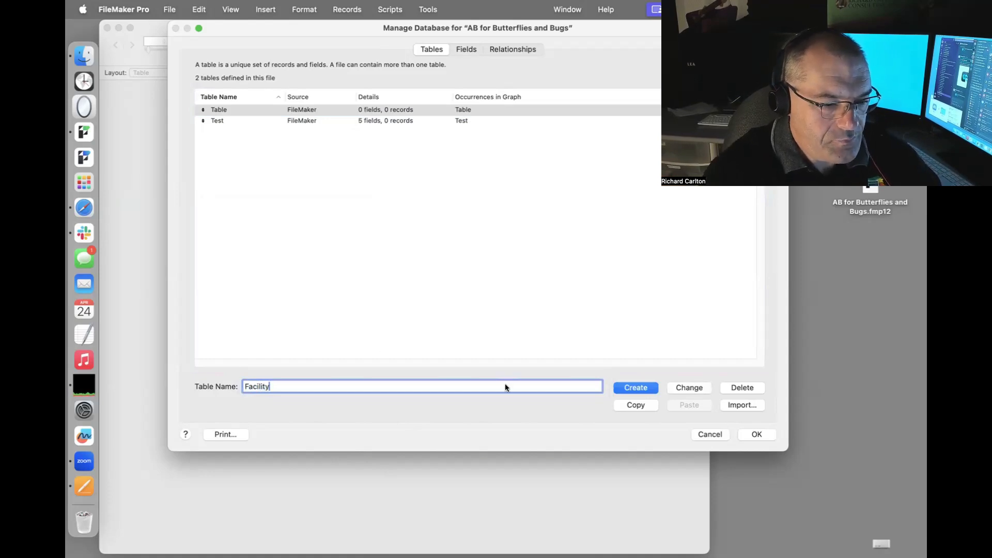
left_click(692, 387)
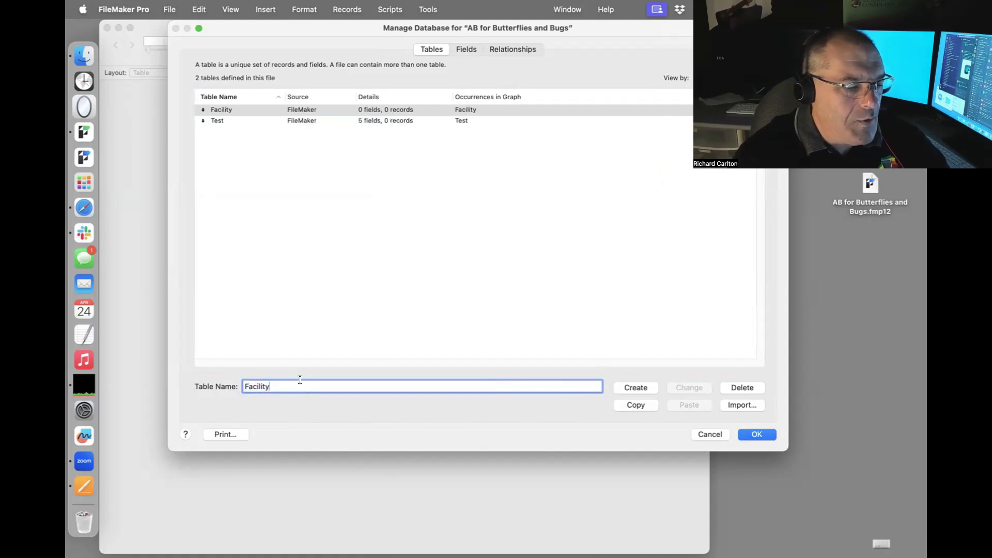
Create the Contact table and select all of its default fields.
type("Contact")
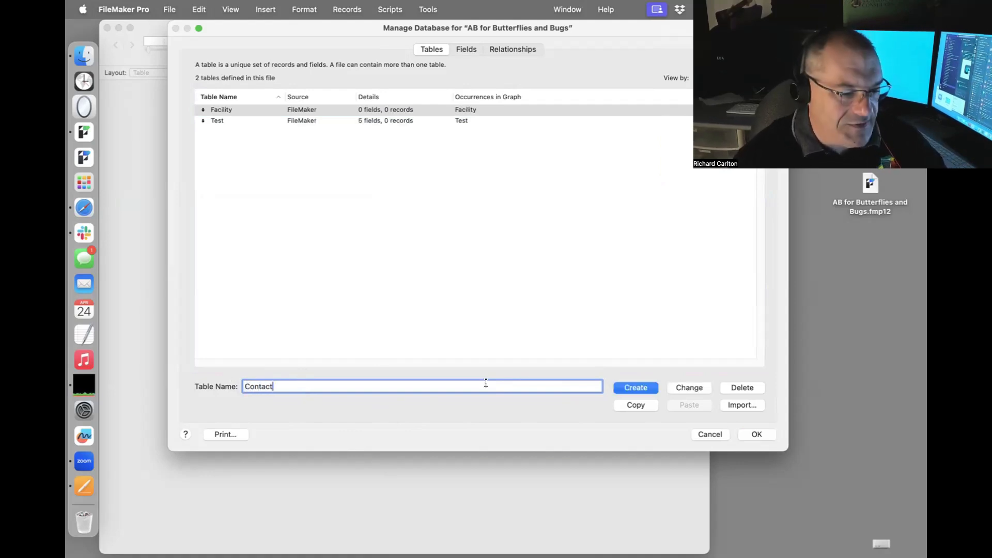
left_click(636, 387)
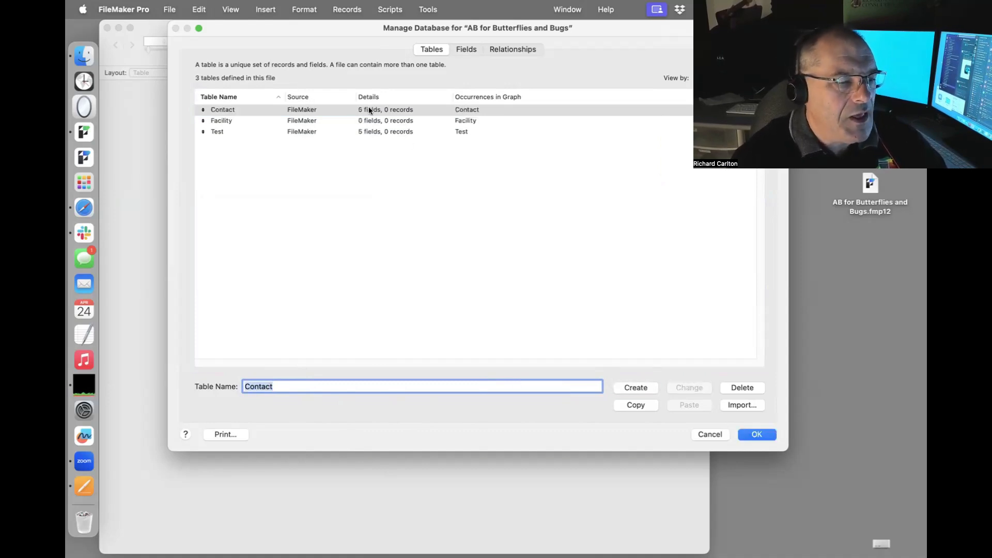
left_click(371, 112)
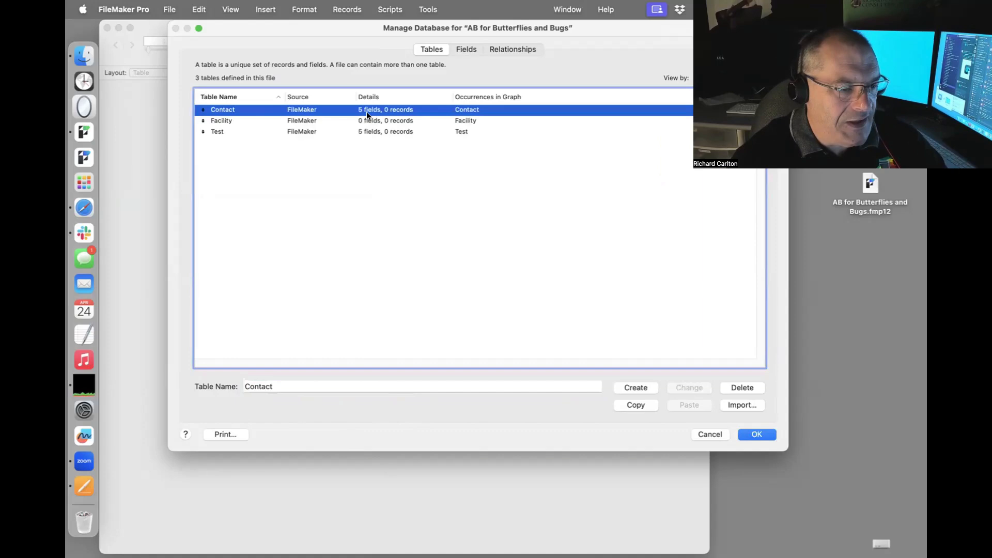
double_click(367, 113)
left_click(374, 122)
key("super+a")
Permanently delete all default fields from the Contact and Test tables.
key("BackSpace")
left_click(259, 161)
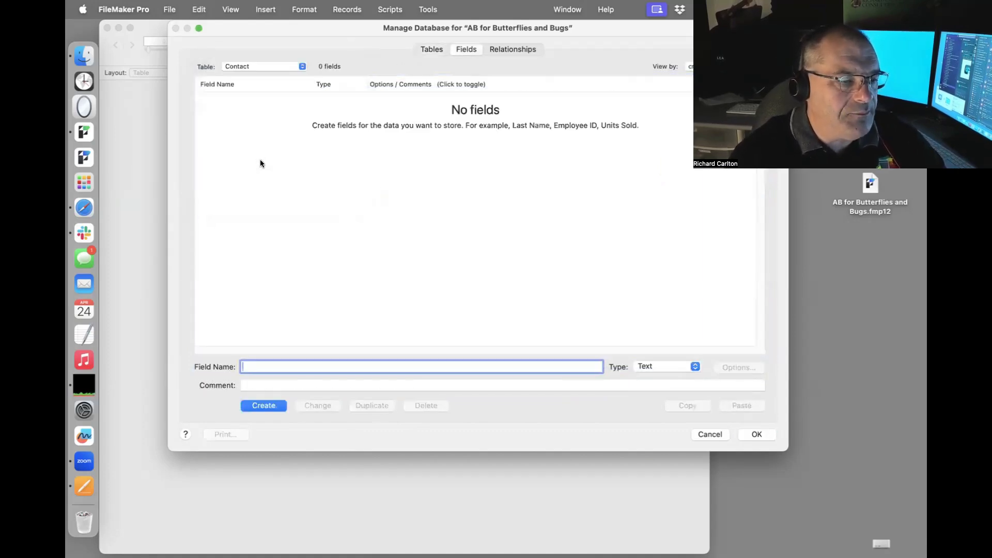
left_click(274, 69)
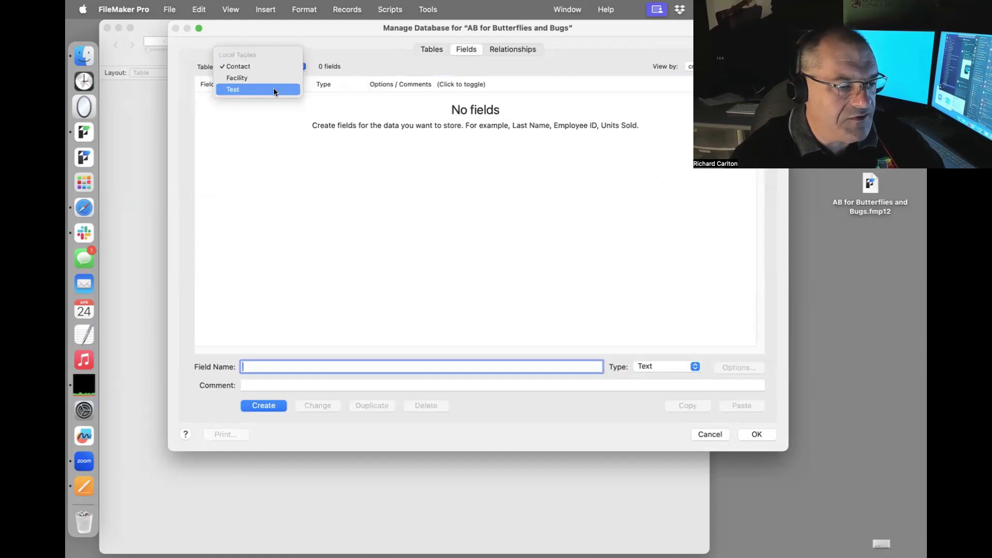
left_click(274, 87)
left_click(372, 141)
key("super+a")
key("BackSpace")
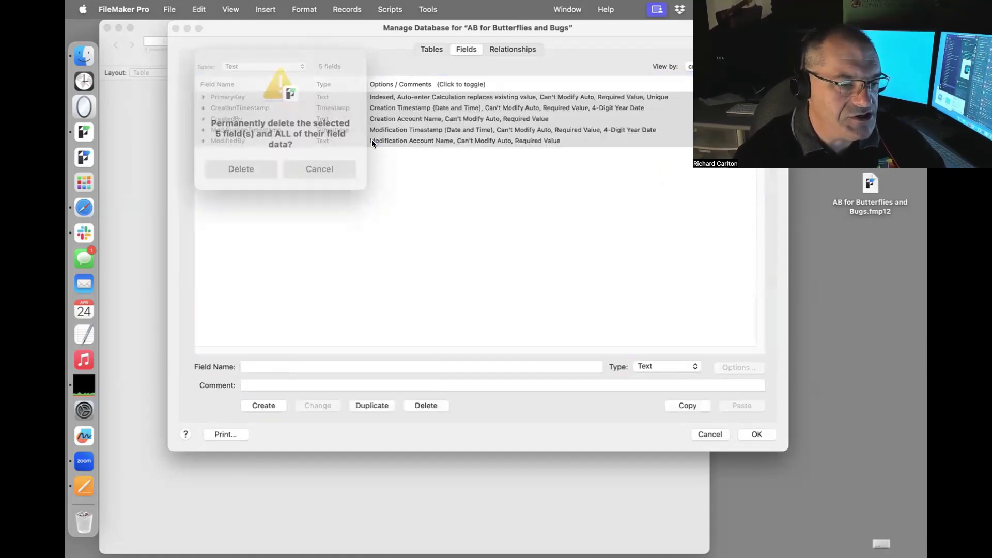
left_click(255, 160)
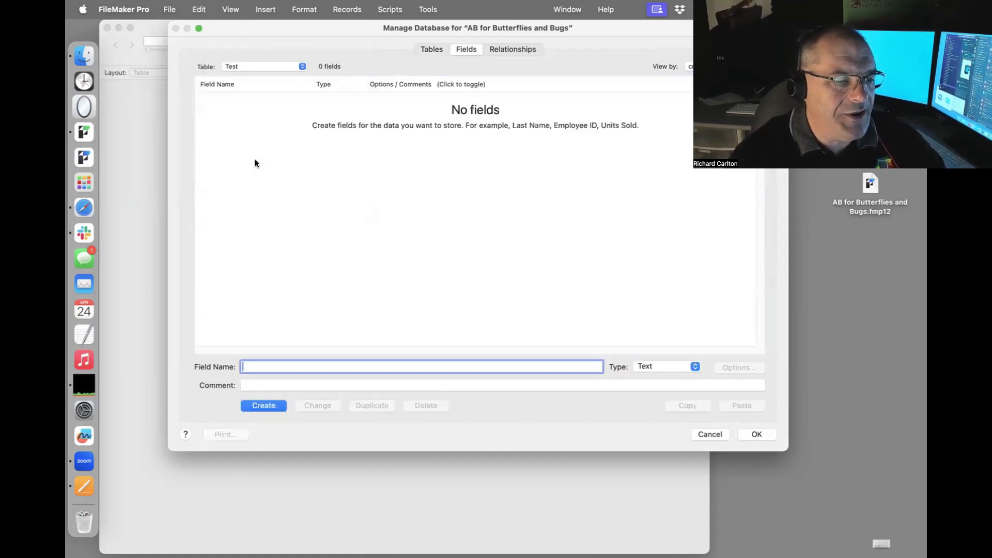
Save the database definitions and close Manage Database, nudging the window right.
left_click(429, 50)
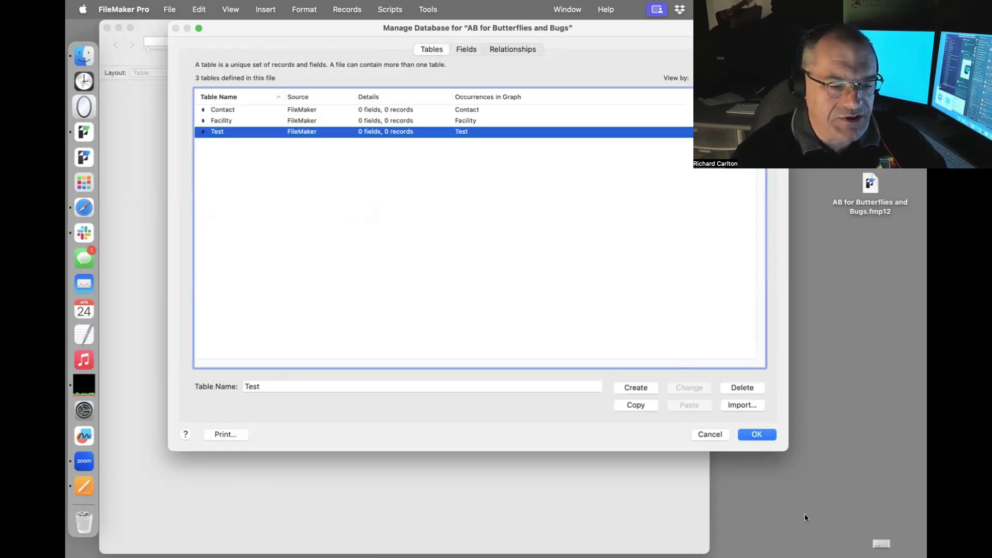
left_click(761, 437)
left_click_drag(454, 35, 483, 6)
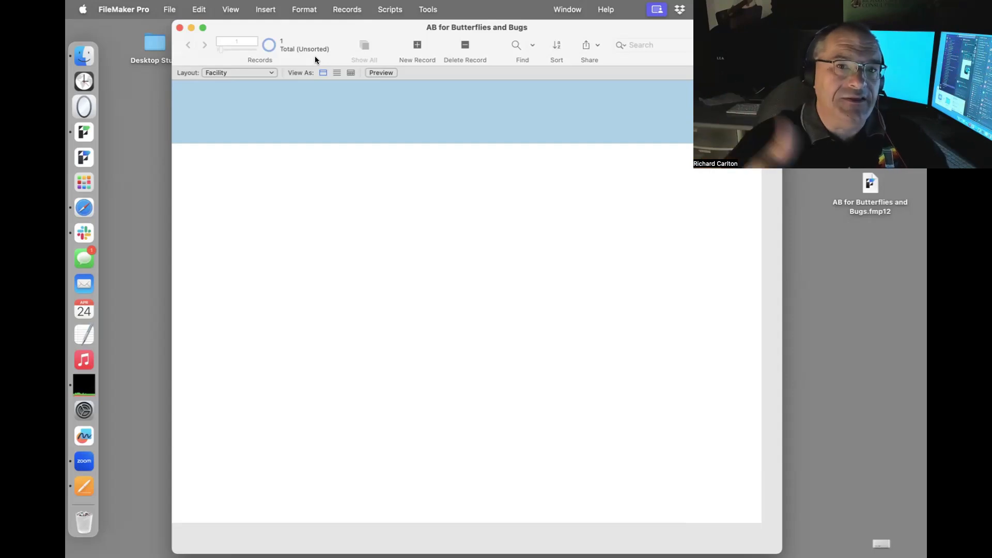
Check the Layout list without switching, then reopen Manage Database from File > Manage.
left_click(252, 72)
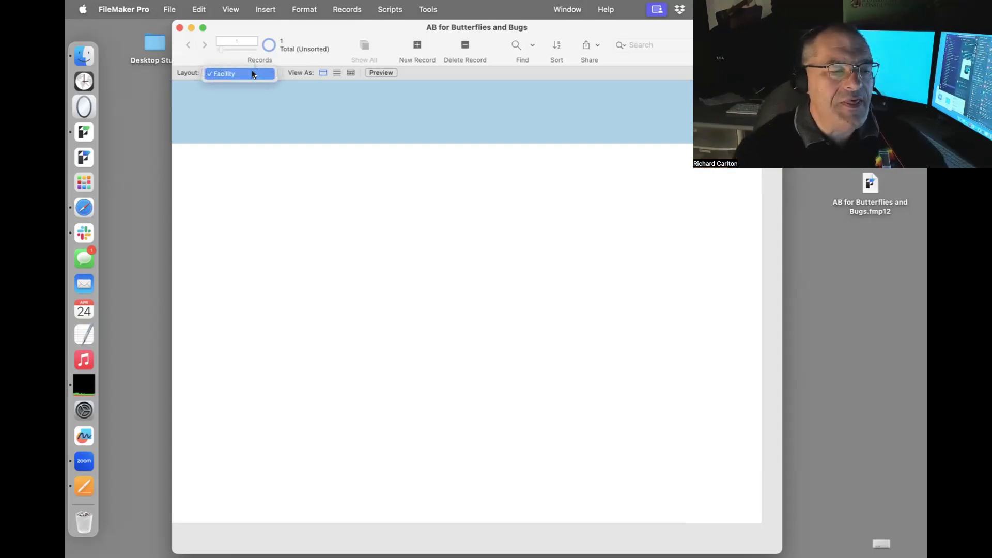
left_click(280, 91)
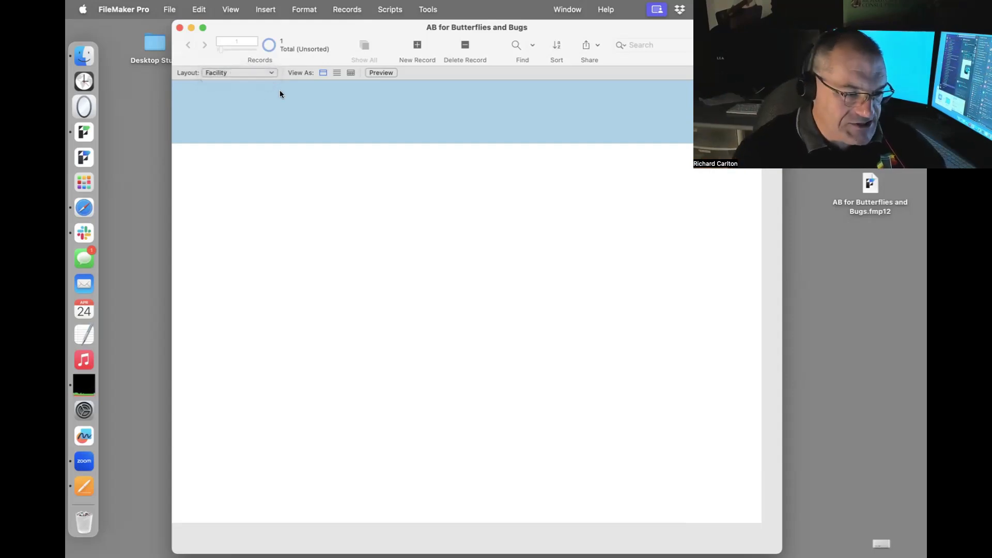
left_click(170, 8)
mouse_move(229, 139)
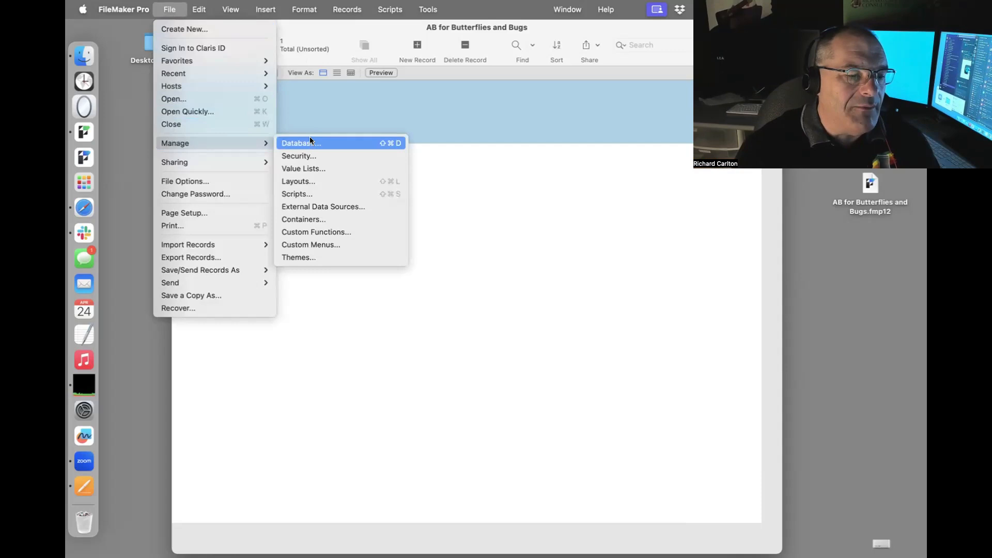
left_click(336, 144)
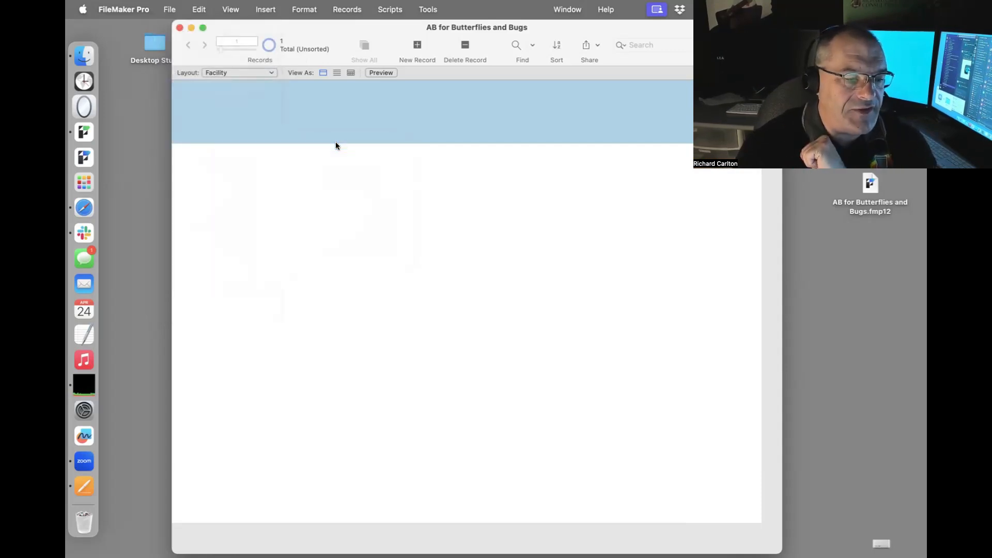
Add an id_contact_p field to the Contact table.
left_click(311, 109)
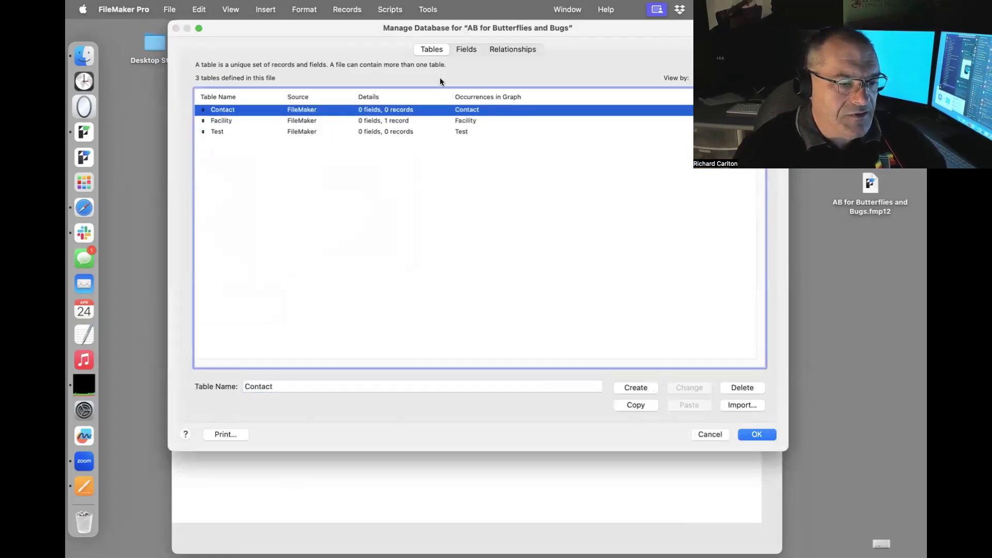
left_click(465, 49)
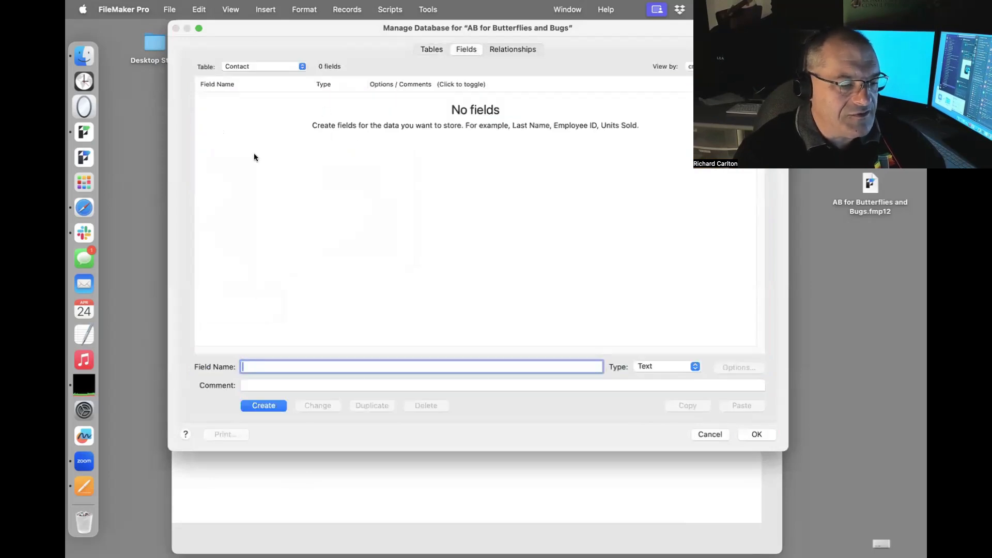
type("id_contacts")
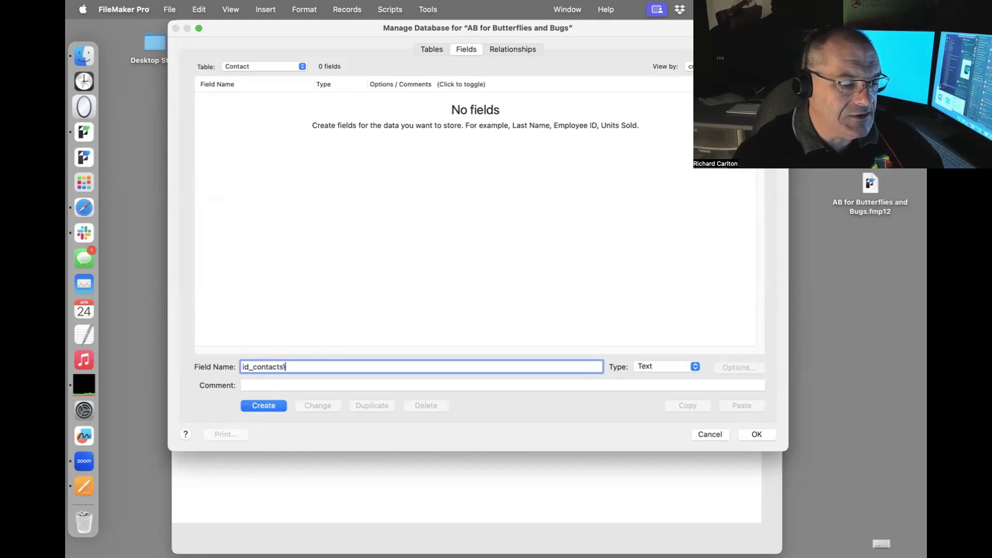
key("BackSpace")
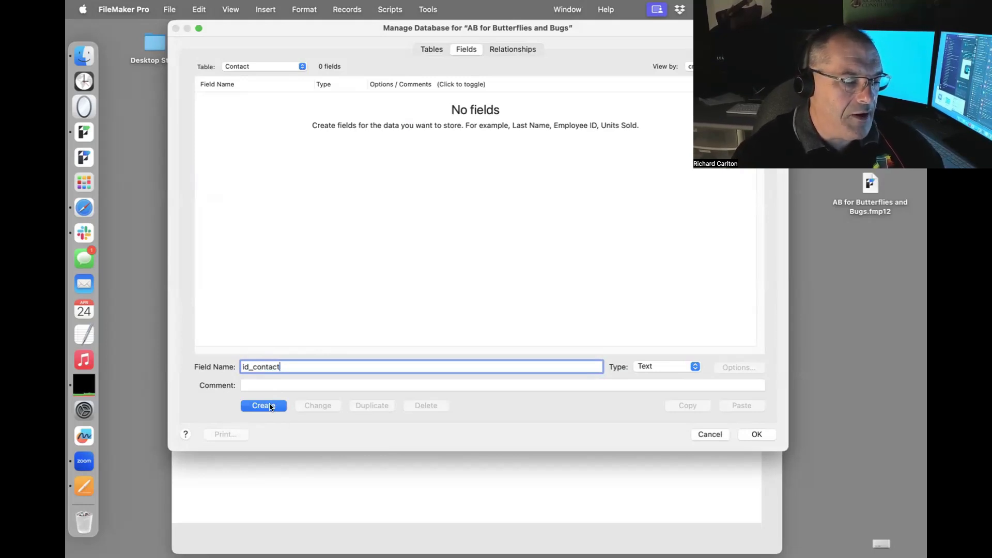
type("_p")
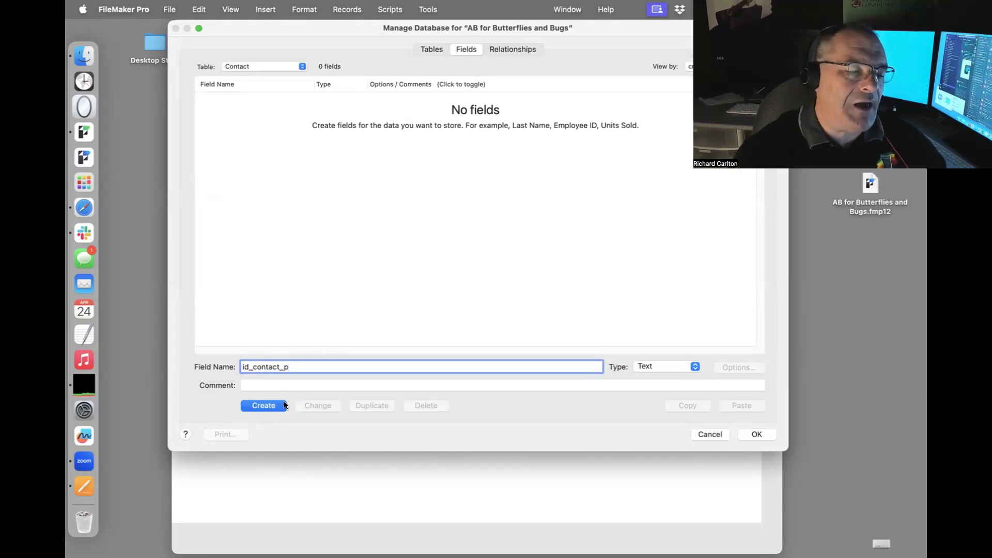
left_click(273, 408)
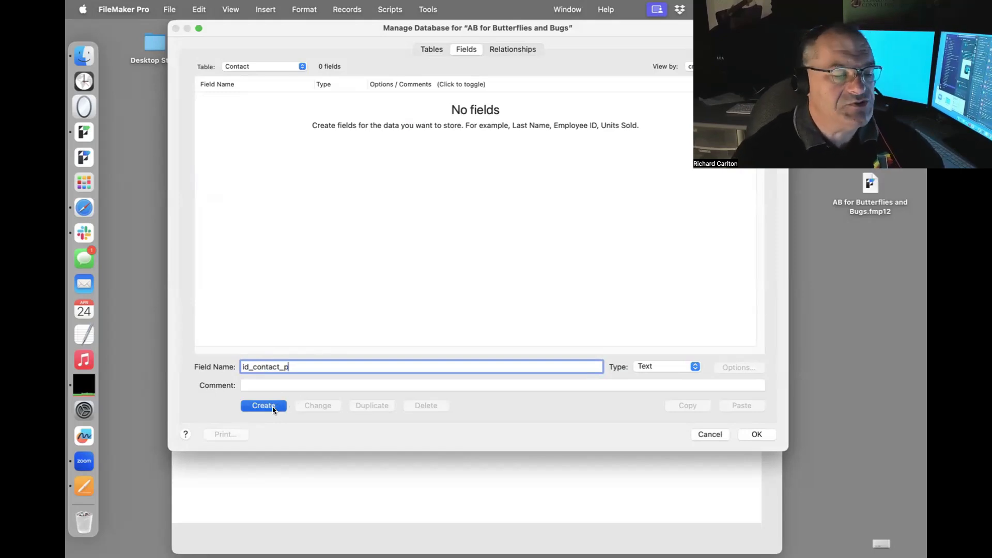
Make id_contact_p auto-enter serial numbers starting at C0001.
left_click(752, 368)
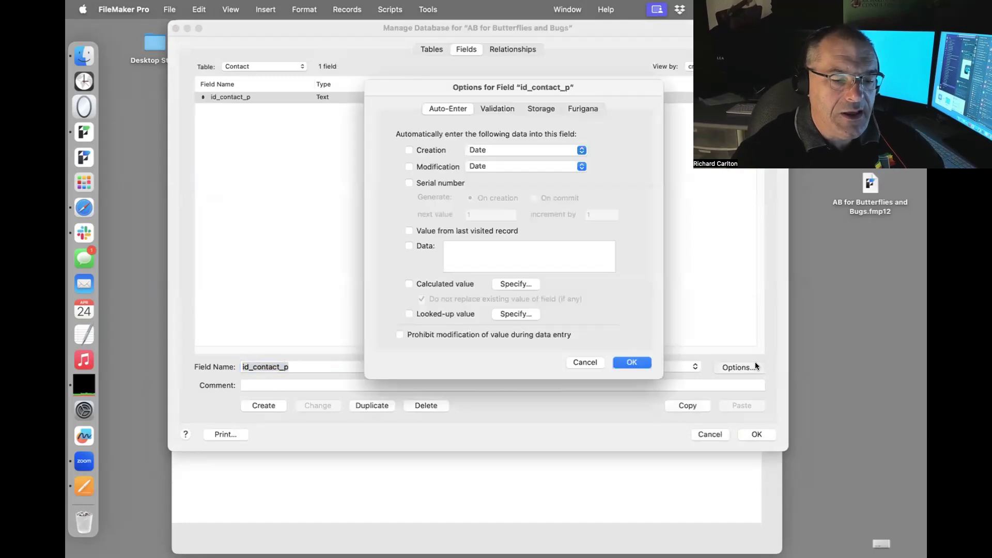
left_click(448, 183)
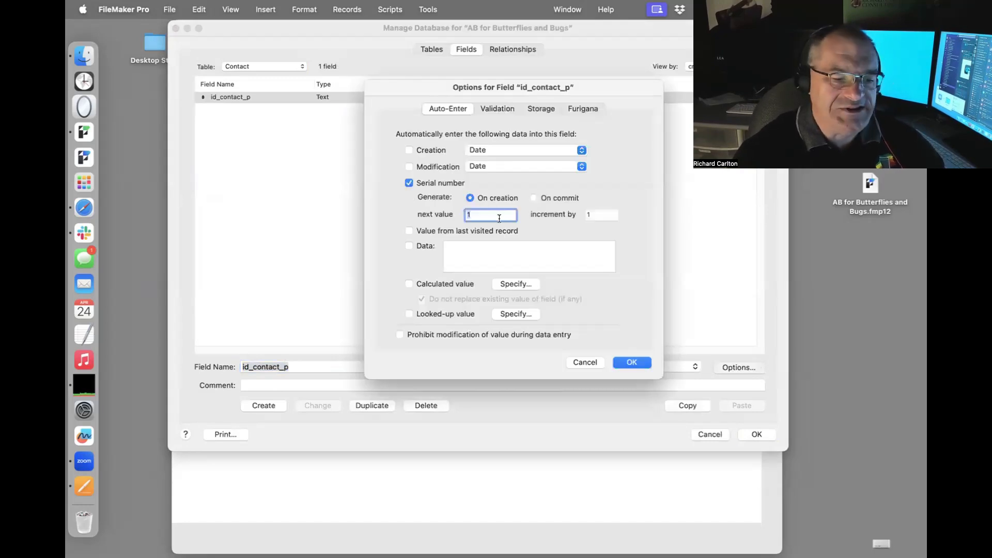
type("0001")
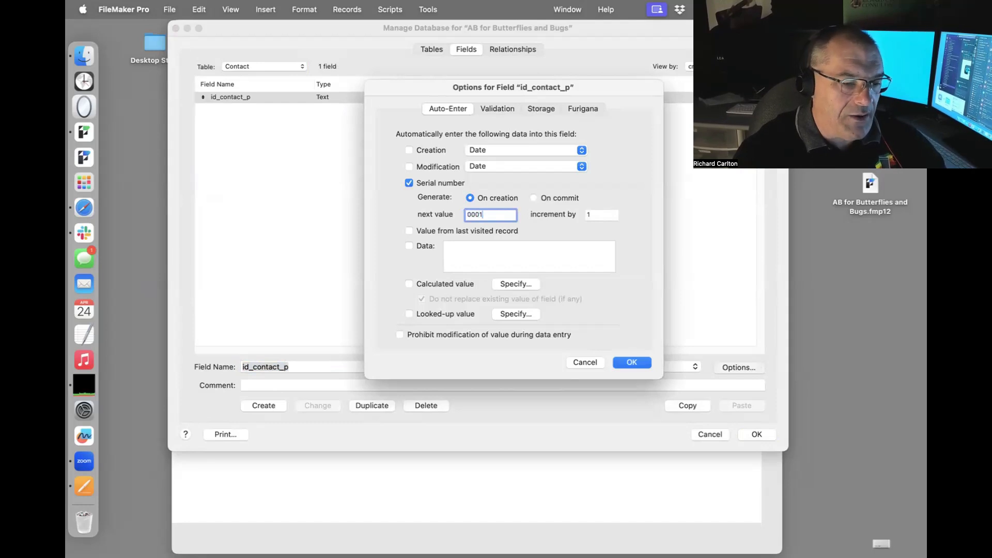
left_click(468, 214)
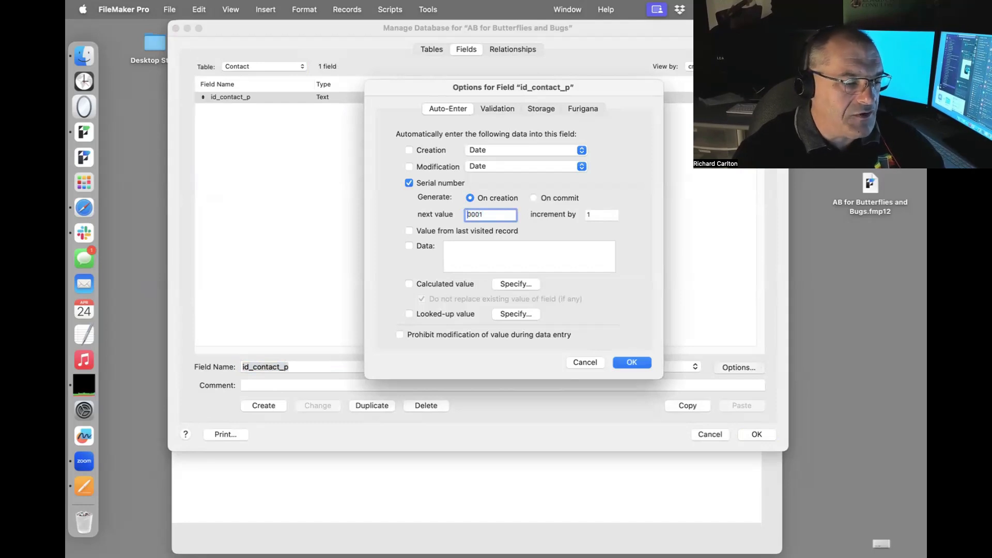
type("0")
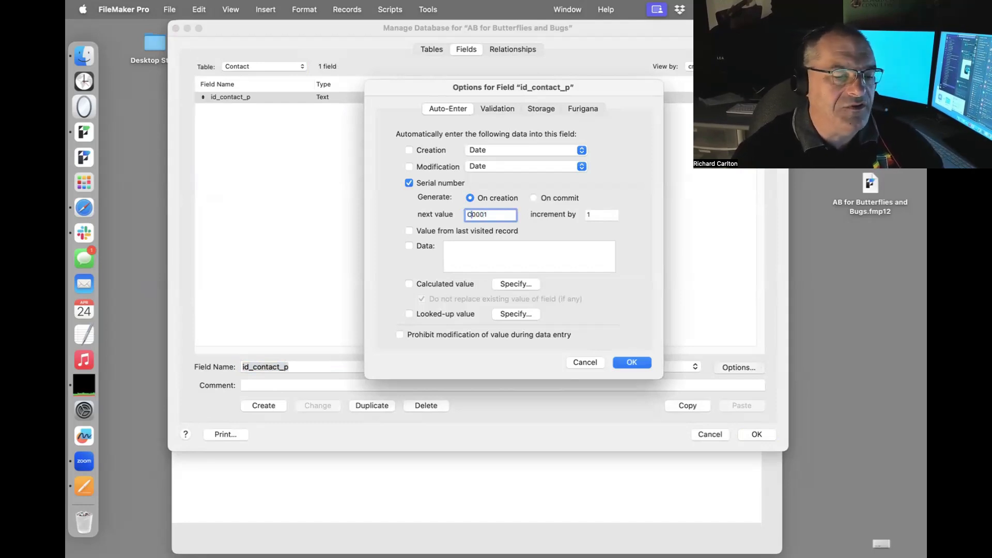
type("-")
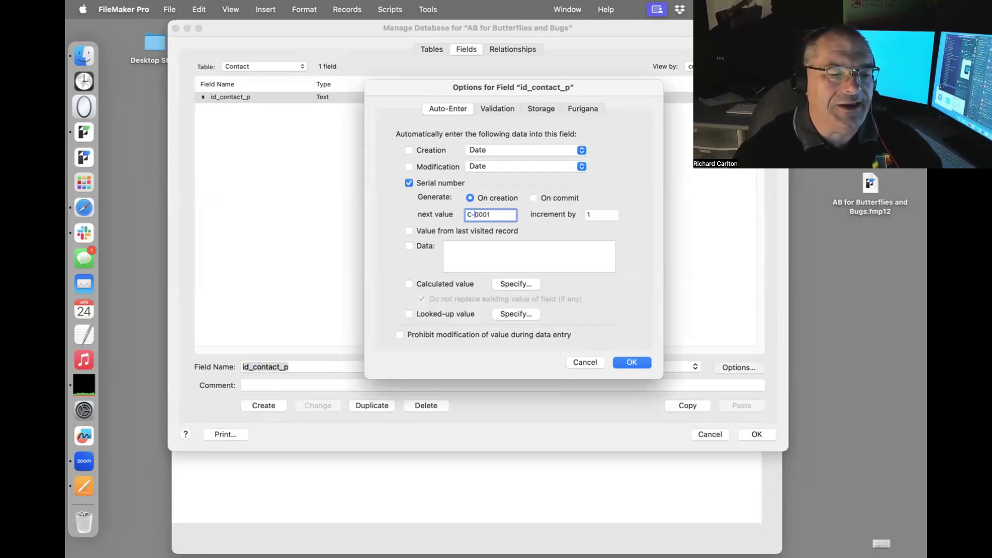
key("BackSpace")
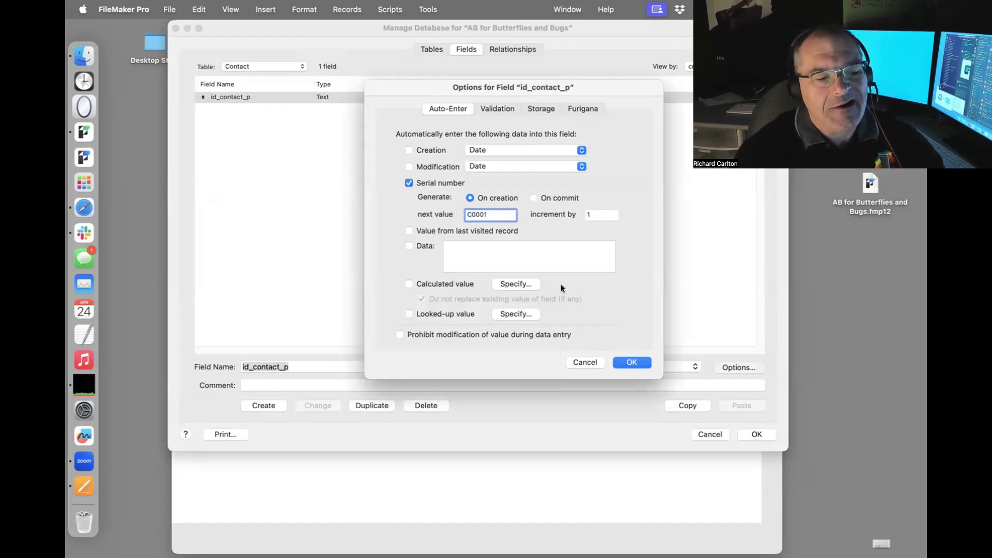
left_click(639, 362)
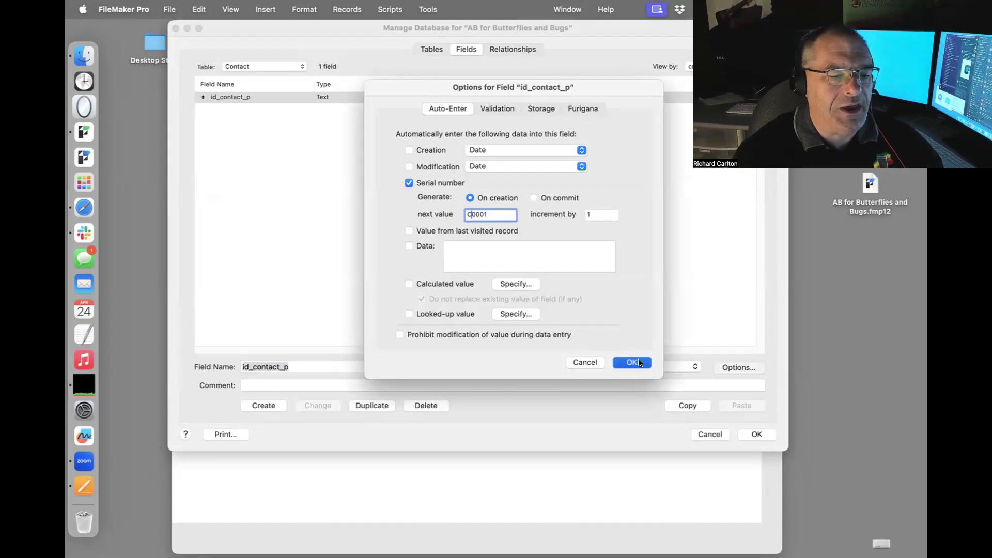
Add text fields 'Contact name First' and 'Contact Name Last' to Contact.
type("Name")
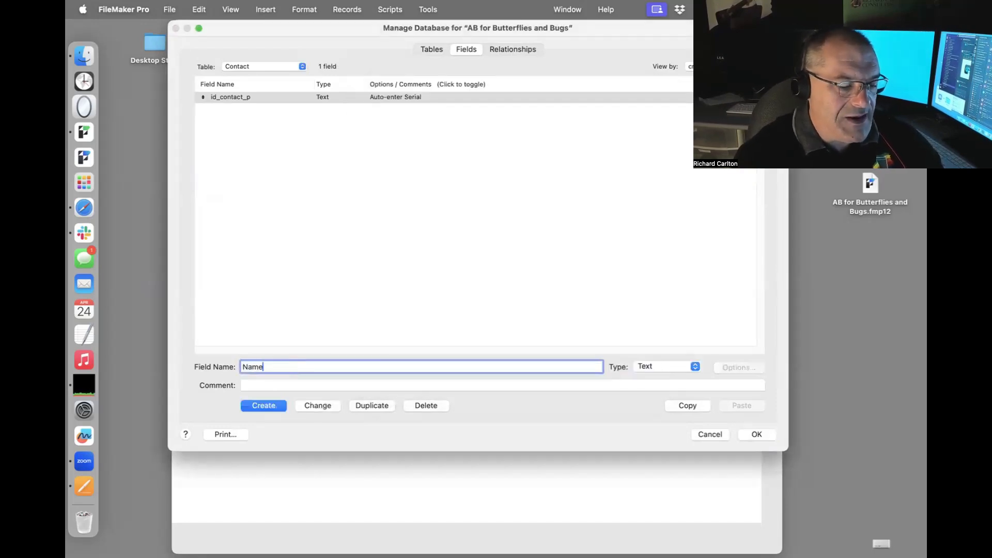
type(" of ")
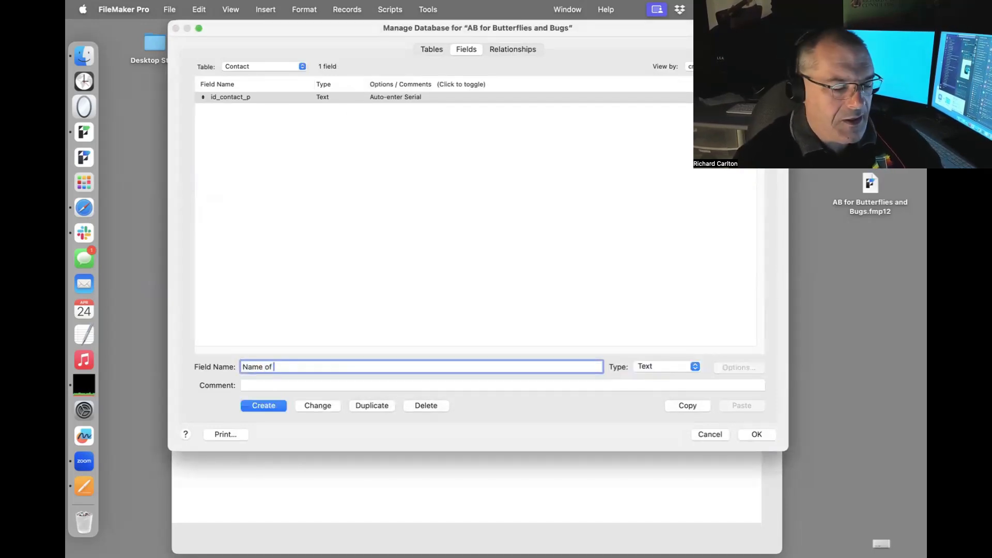
type("Test perso")
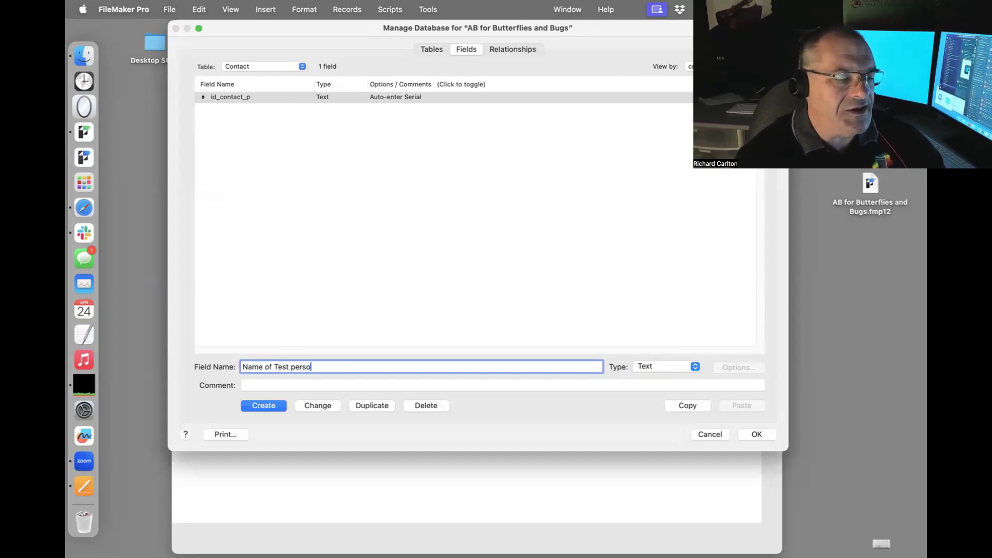
key("cmd+a")
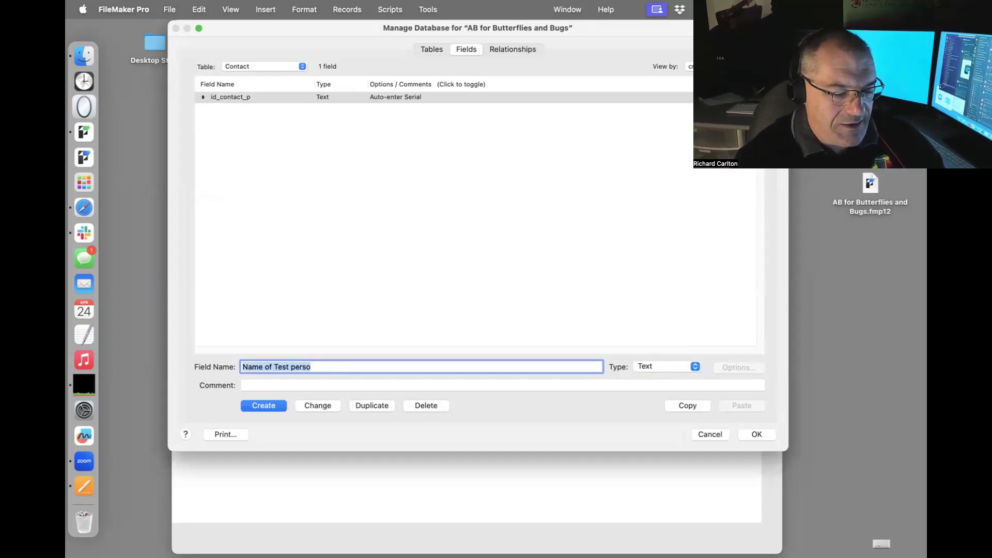
type("Contact name")
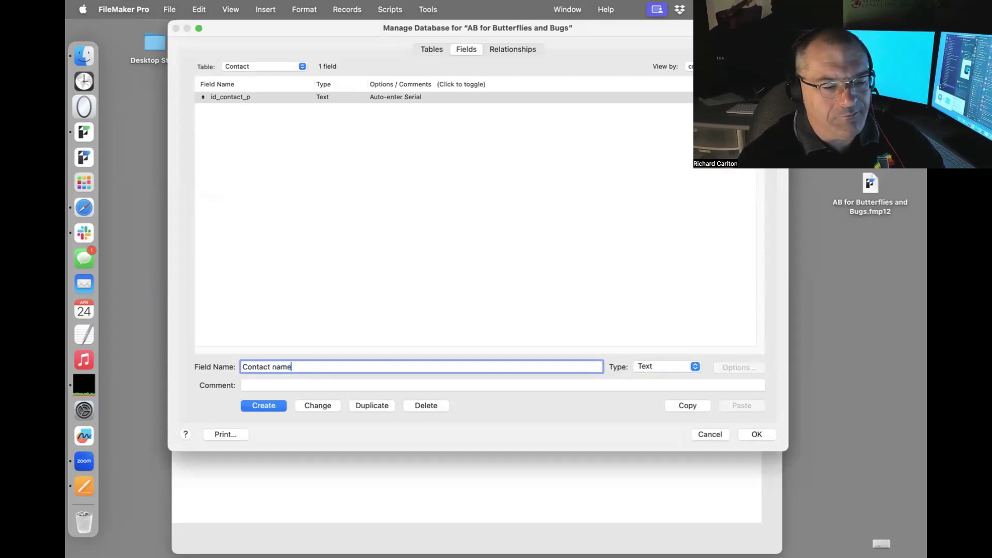
type(" First")
key("Return")
type("Contact Name Las")
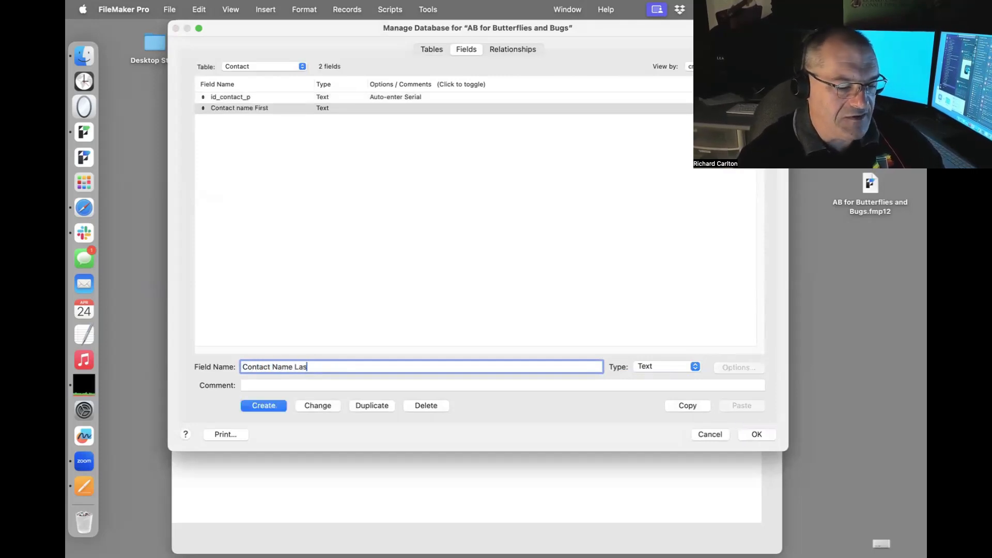
type("t")
key("Return")
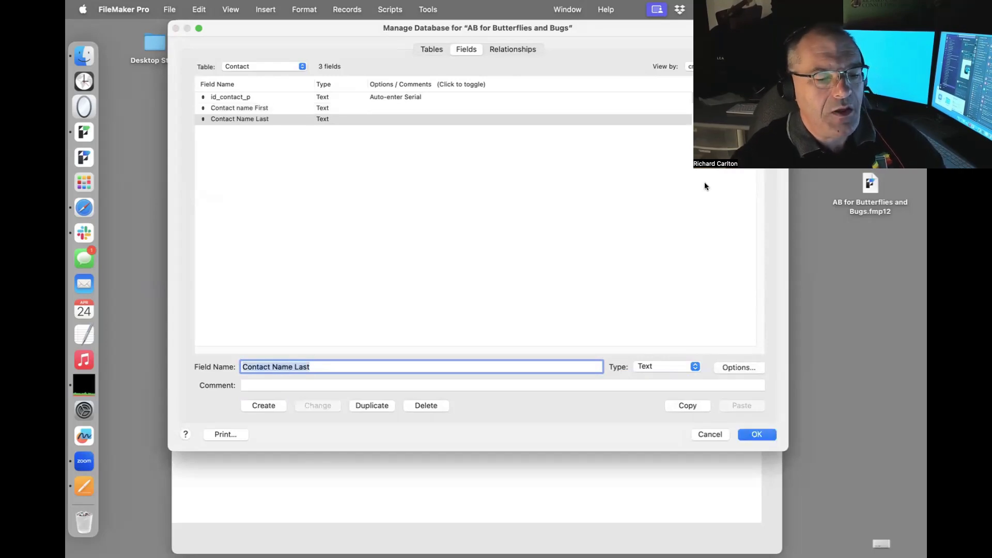
left_click(277, 65)
left_click(276, 77)
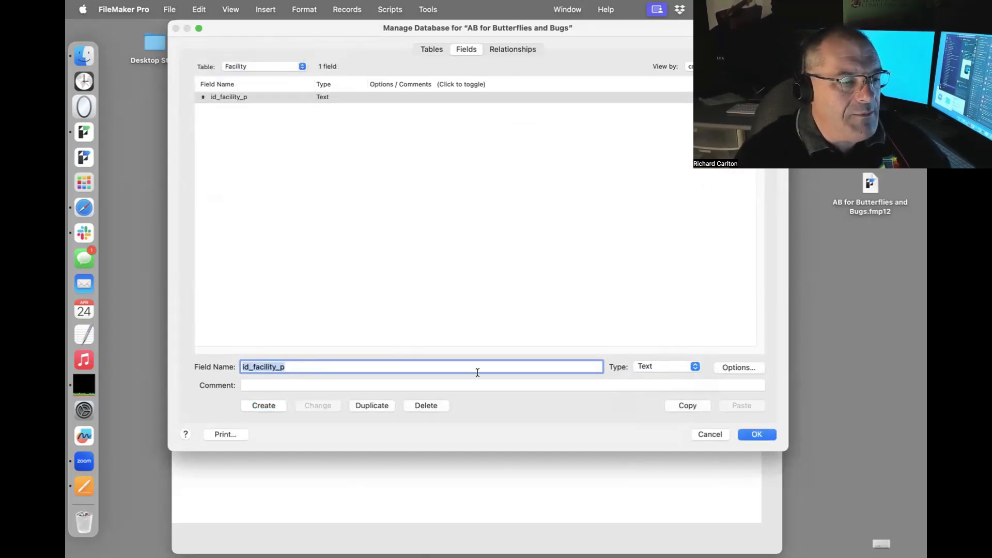
Make id_facility_p auto-enter serial numbers starting at F0001.
left_click(733, 367)
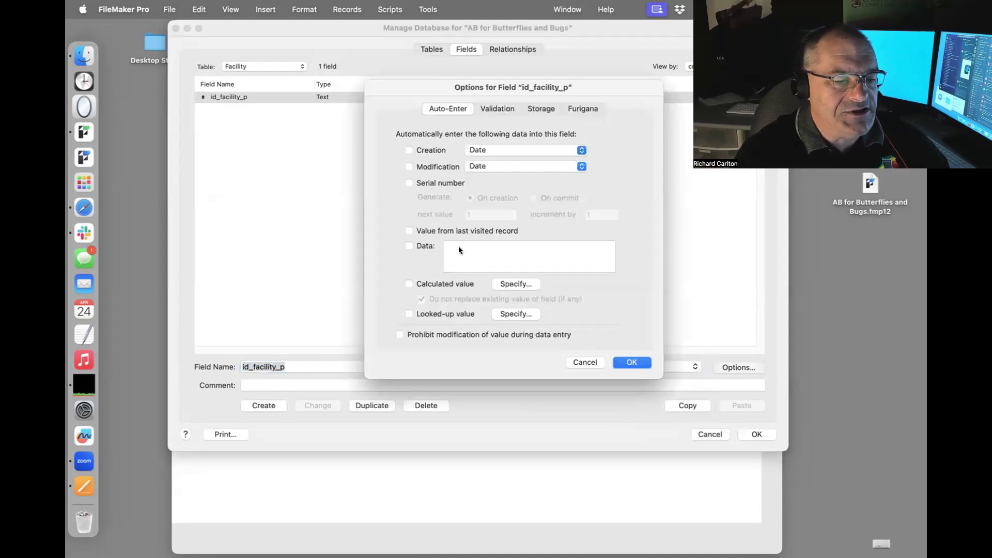
left_click(422, 184)
key("BackSpace")
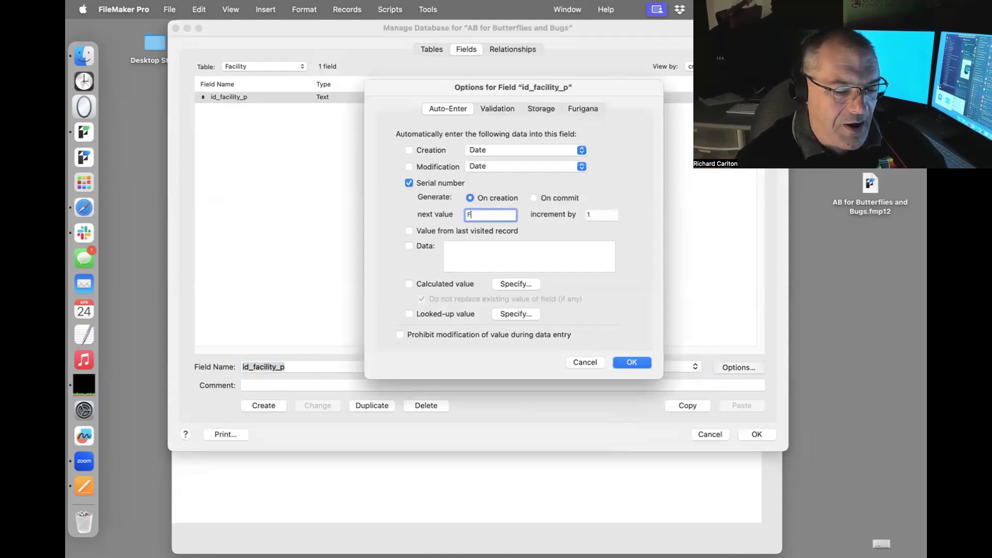
type("F0001")
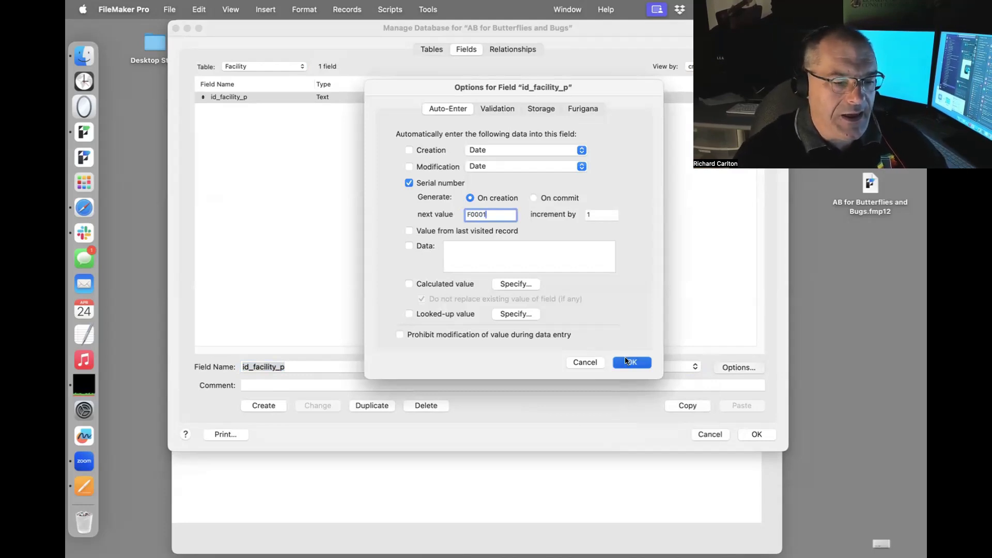
left_click(627, 361)
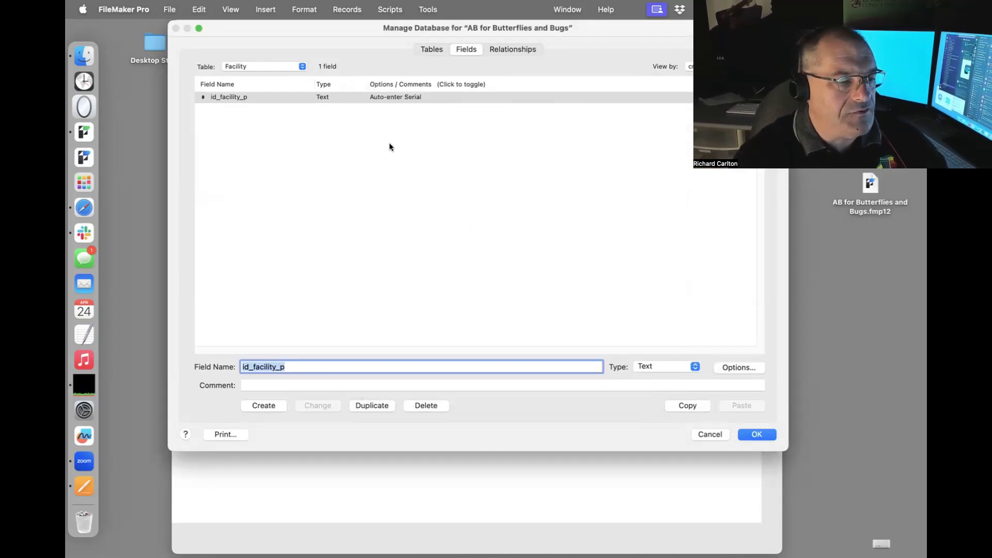
Add a 'Facility Name' text field and a Megawatts number field to Facility.
type("Faci")
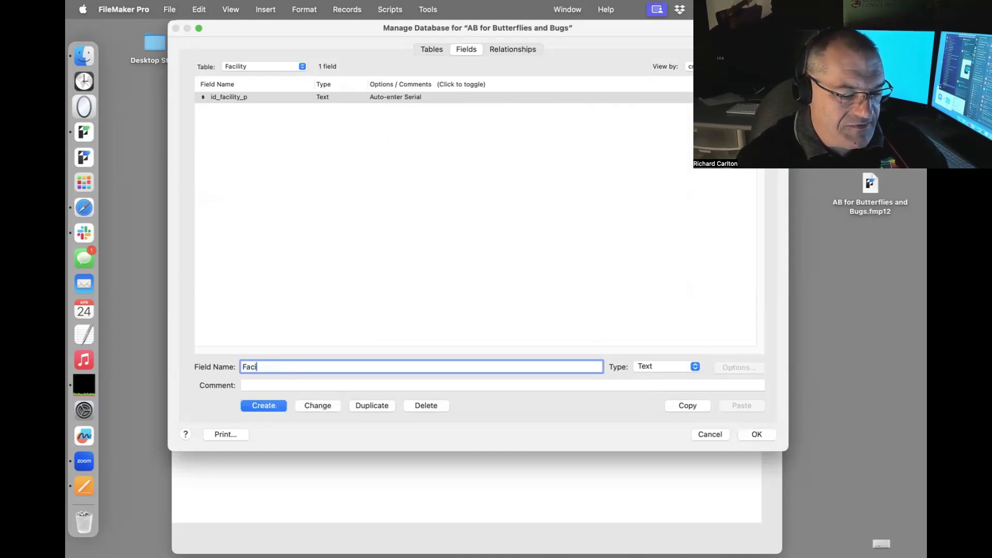
type("lity Name")
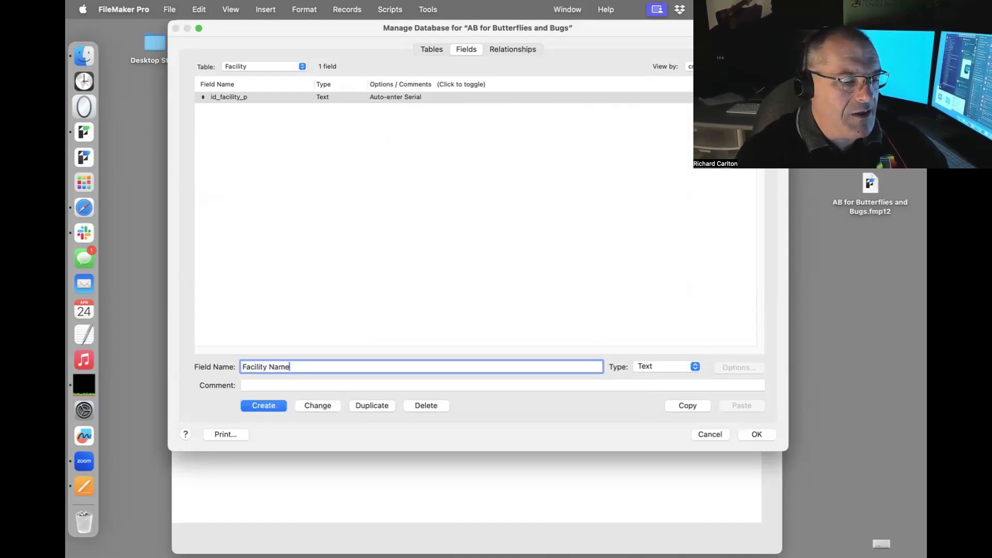
left_click(262, 404)
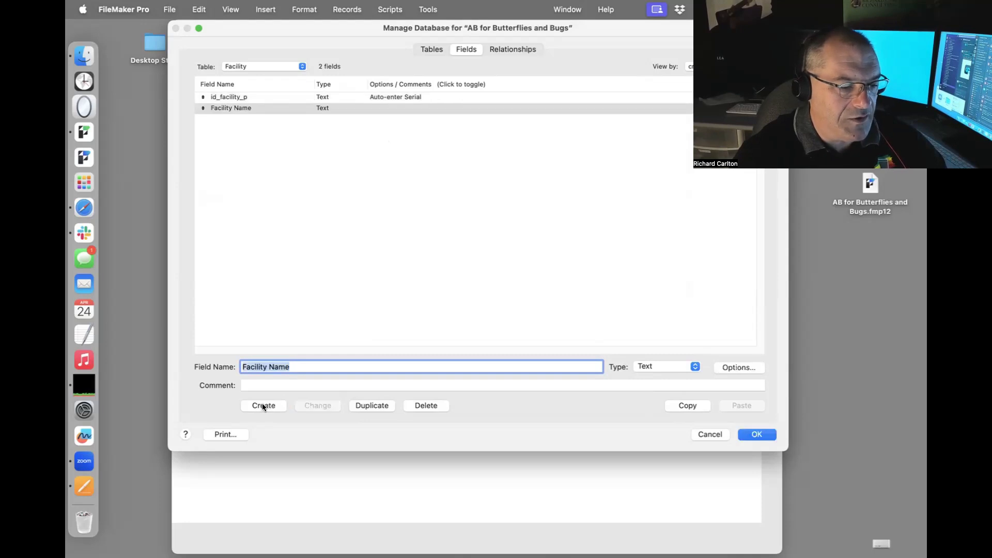
type("Meg")
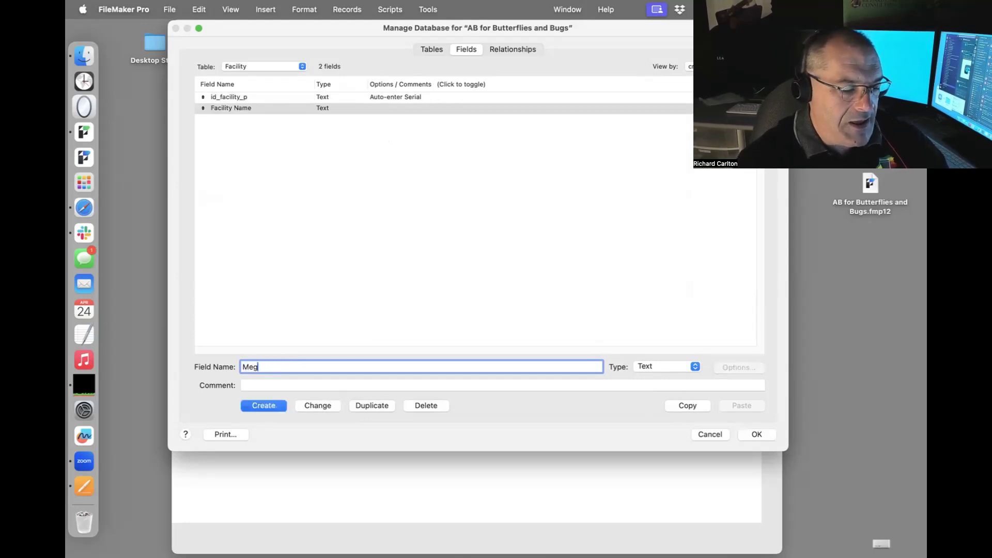
type("awatt")
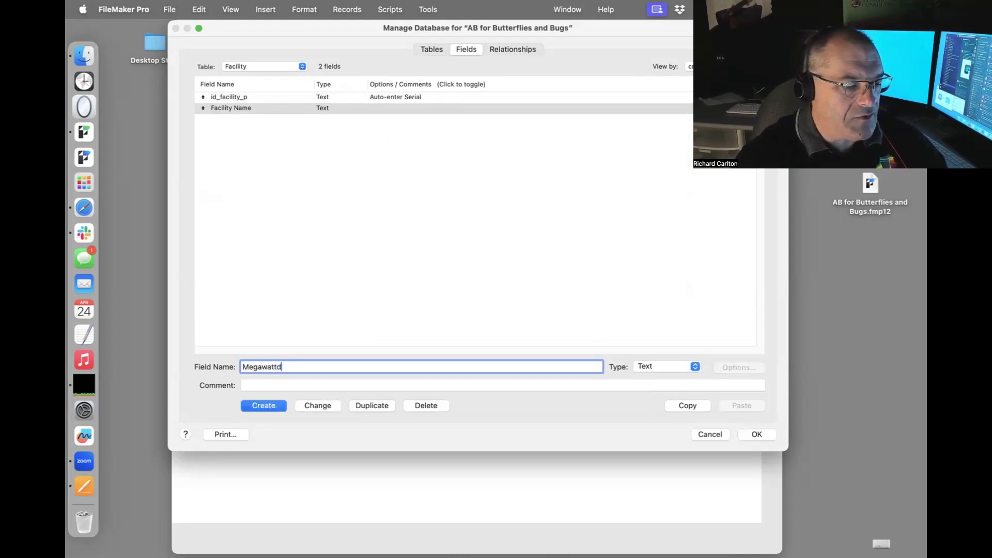
type("d")
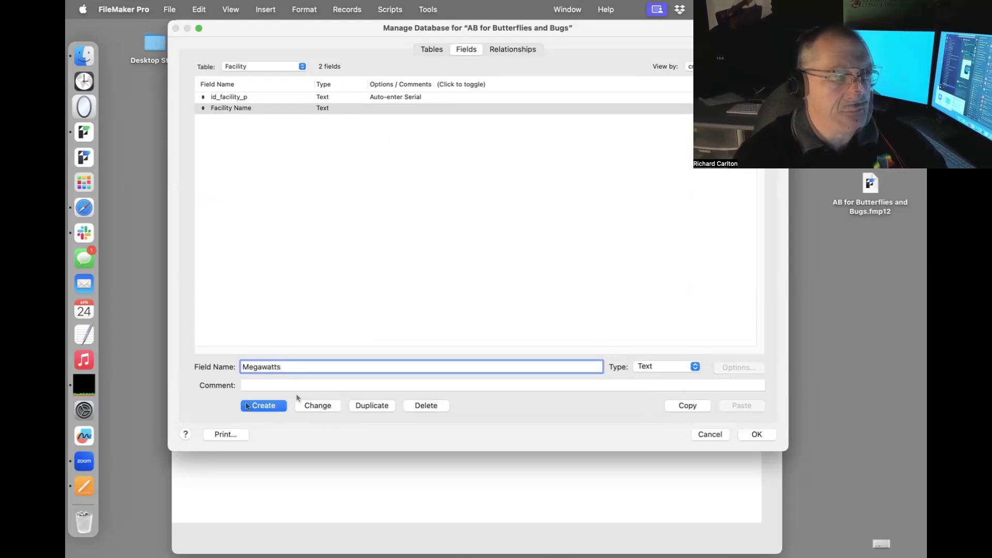
left_click(662, 364)
left_click(663, 376)
left_click(262, 407)
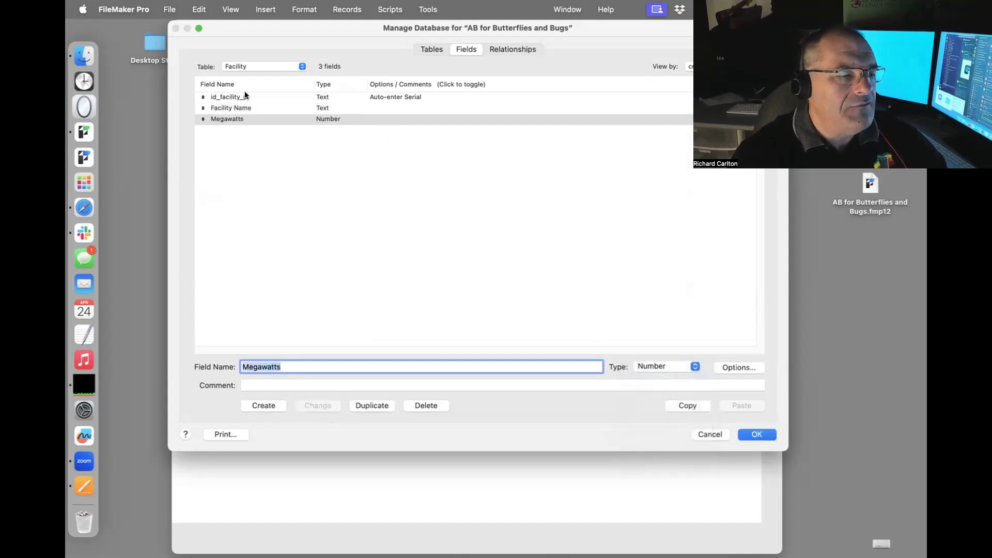
In the Test table, create a Text field named id_test_p.
left_click(237, 71)
left_click(243, 76)
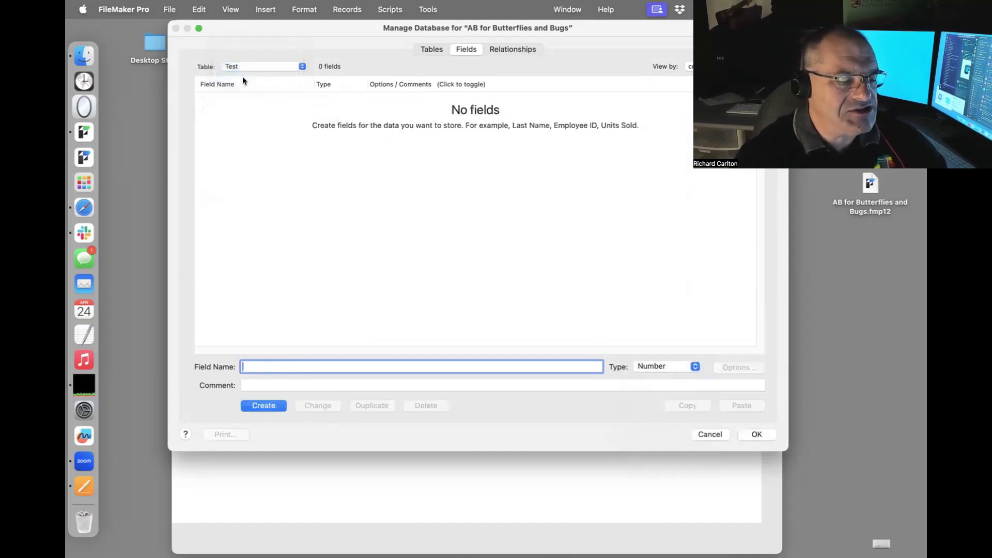
type("id_")
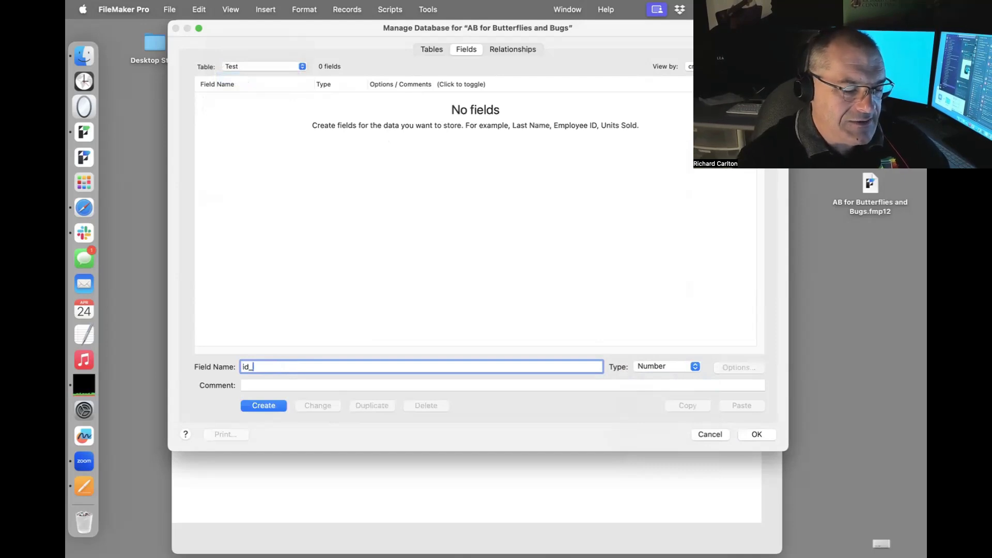
type("test_p")
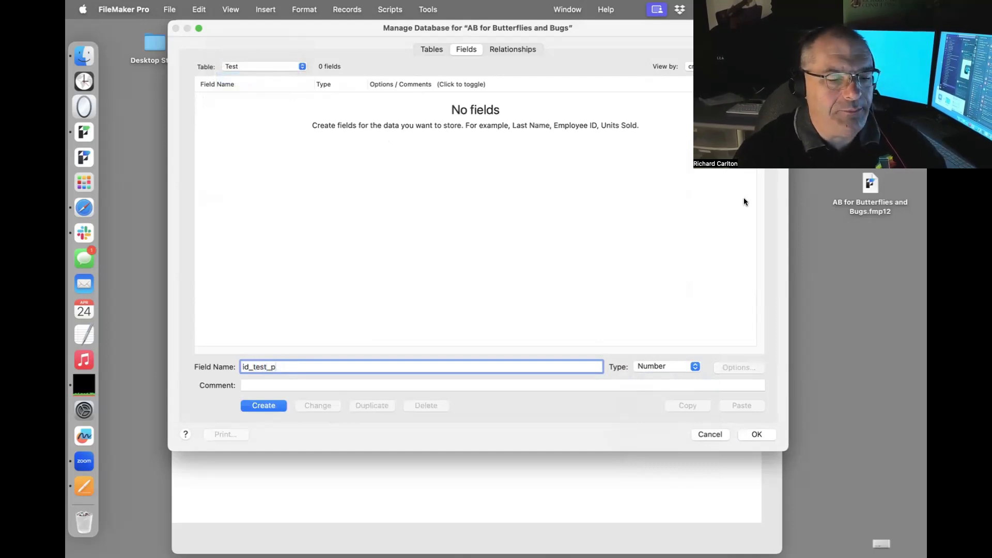
left_click(664, 367)
left_click(649, 350)
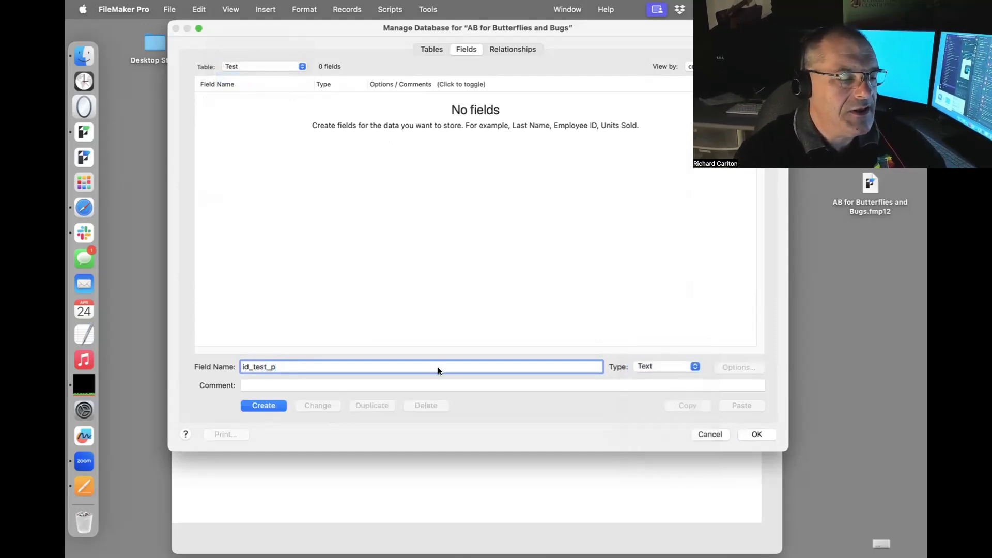
left_click(272, 404)
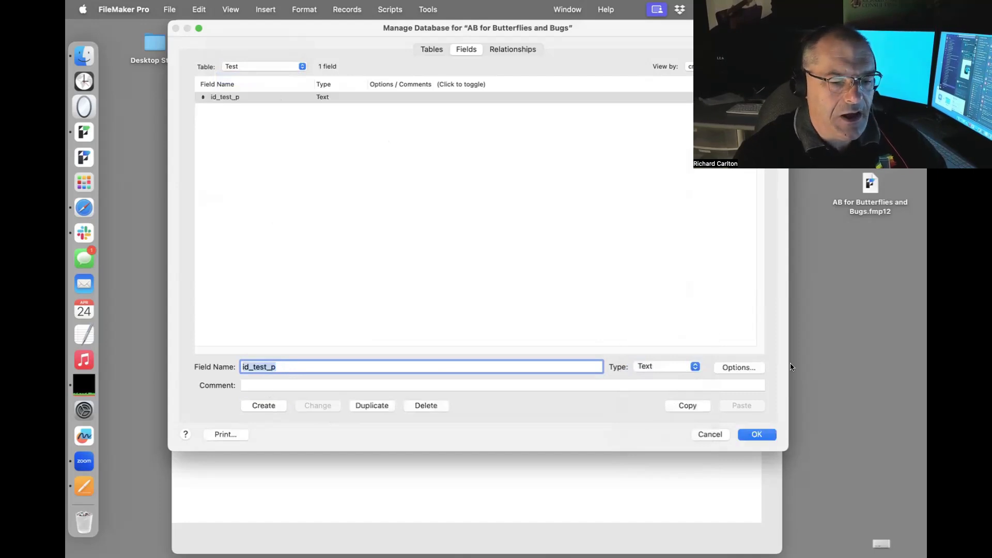
Make id_test_p auto-enter serial numbers starting at Test0001, then name the next field 'Date of Test'.
left_click(739, 367)
left_click(440, 182)
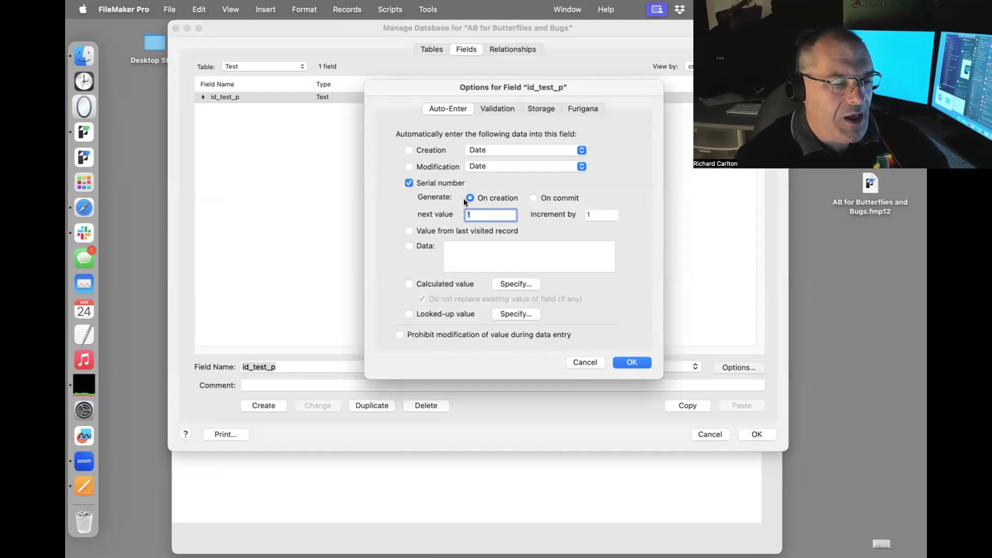
key("BackSpace")
type("T")
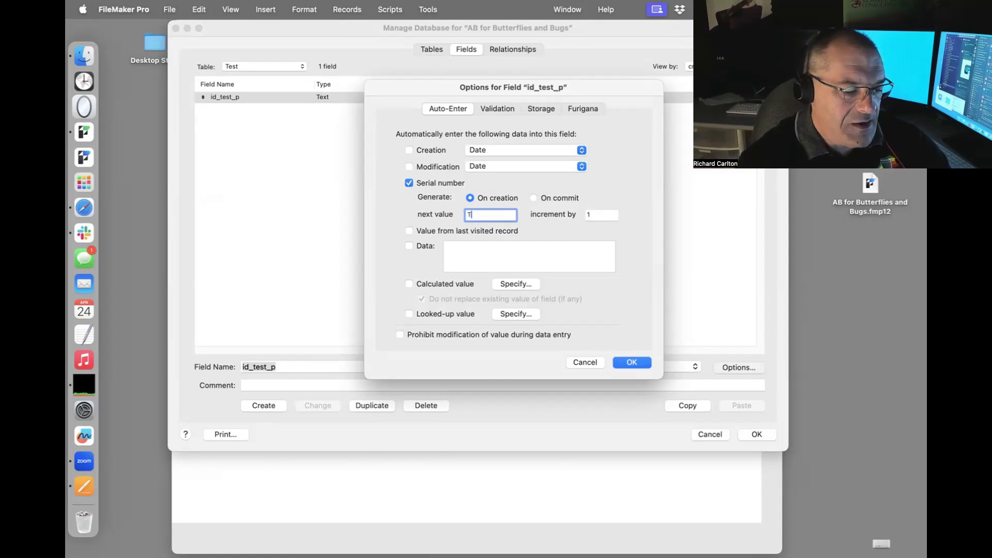
type("est0001")
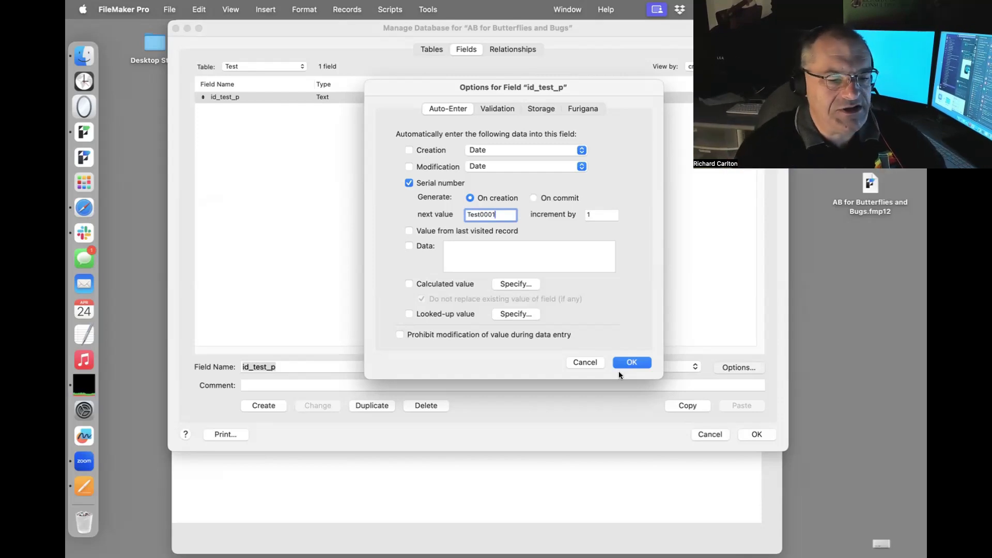
left_click(627, 362)
type("Date of Test")
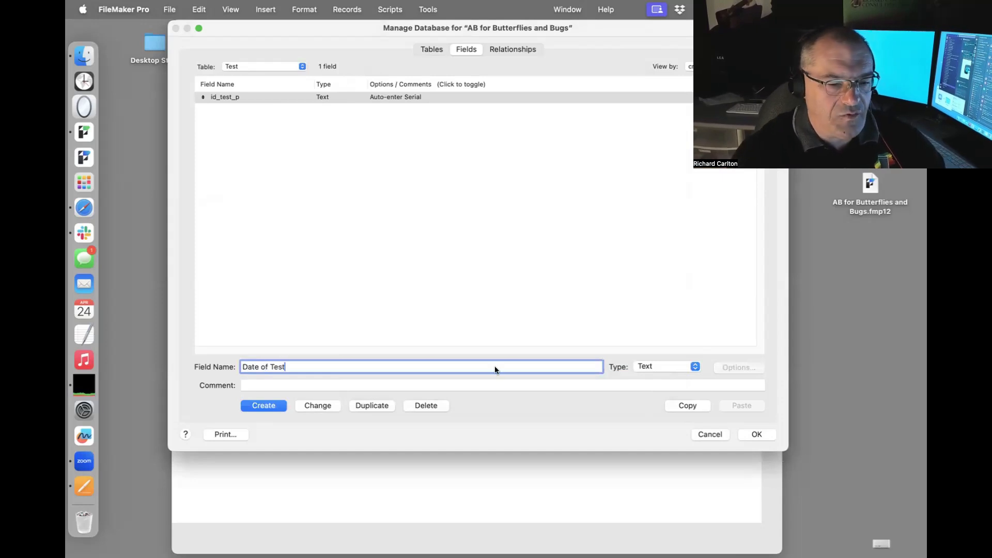
Create 'Date of Test' as a Date field.
left_click(691, 367)
left_click(686, 388)
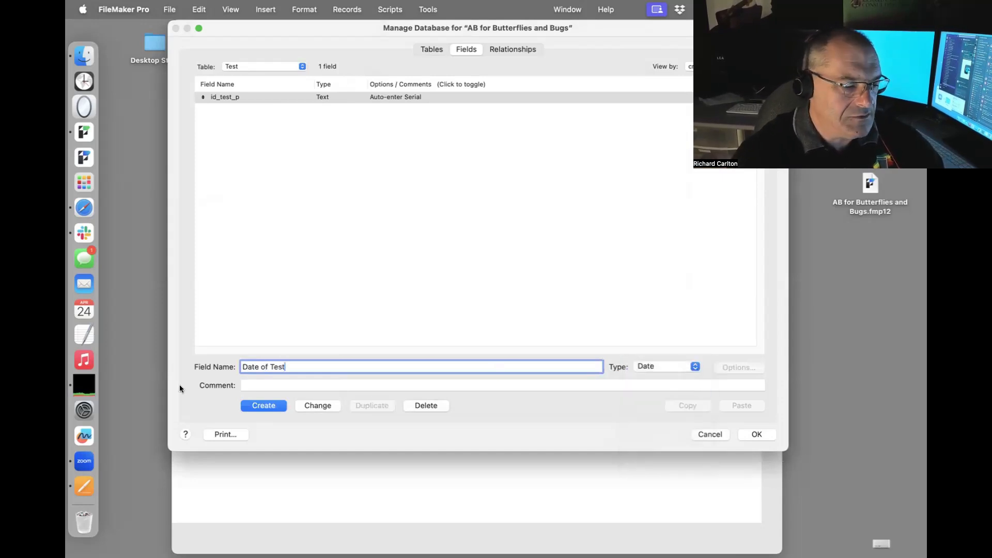
left_click(254, 406)
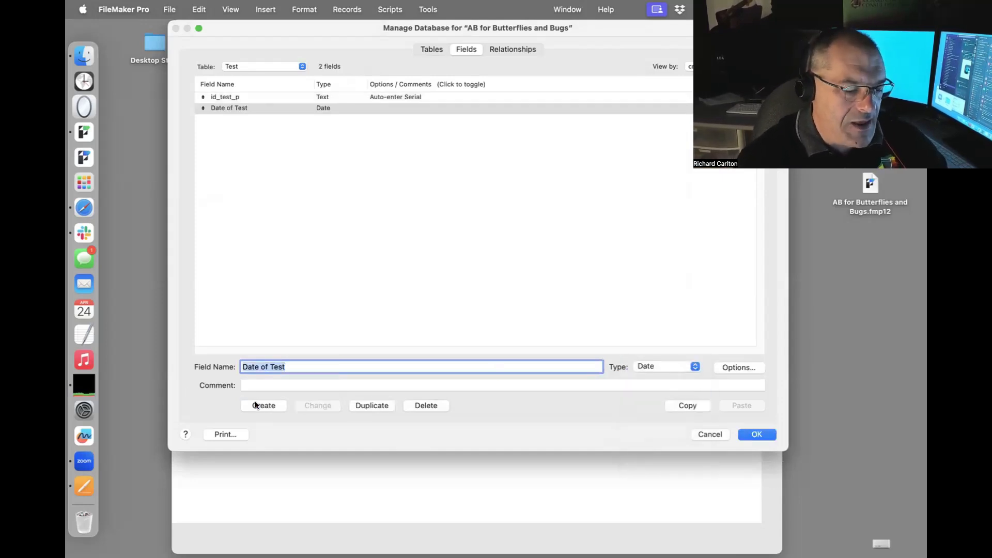
Add a 'Test Name' Text field, fixing the typo, and save the database definitions.
type("Terst Name")
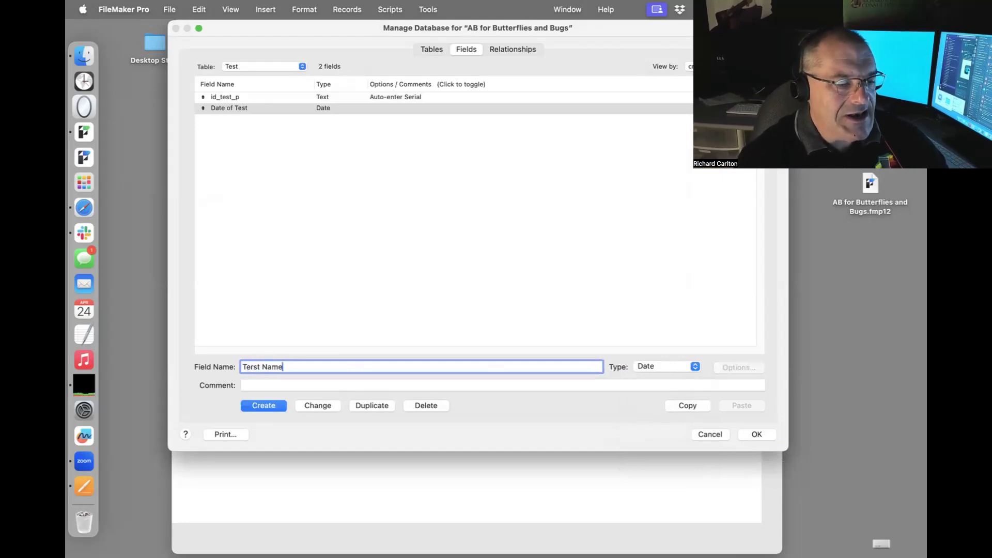
key("super+t")
left_click(254, 367)
key("BackSpace")
left_click(272, 405)
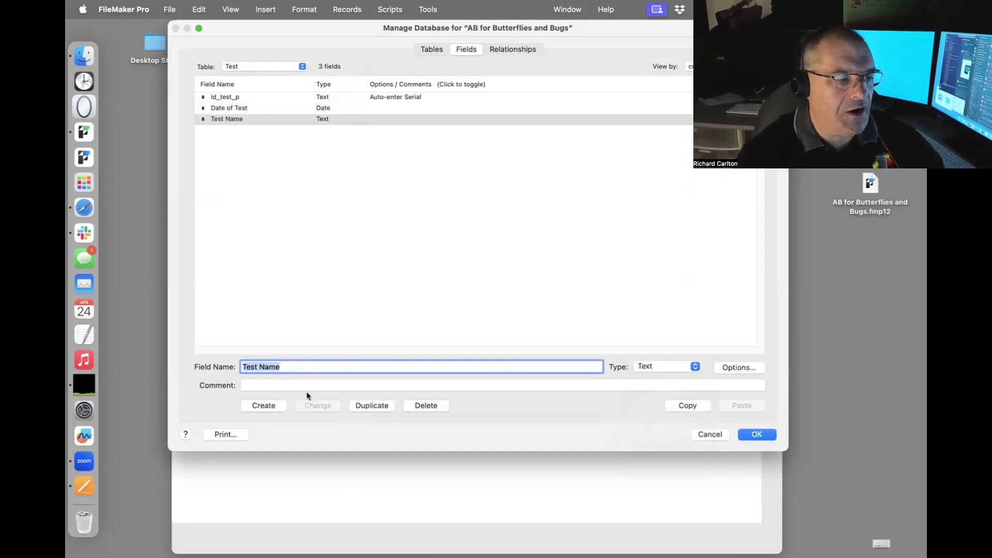
left_click(756, 435)
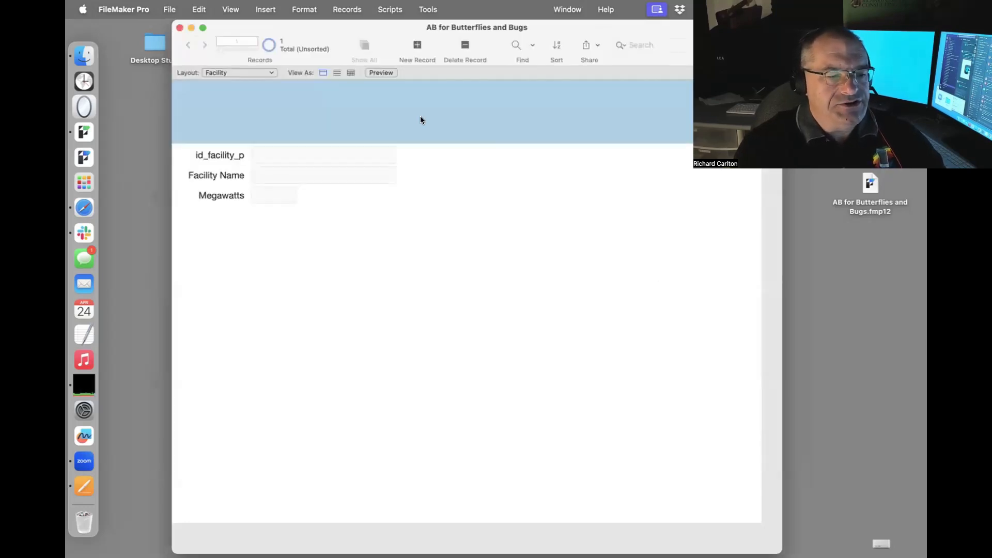
Browse the layout list without switching, then move to the Pages notes.
left_click(261, 73)
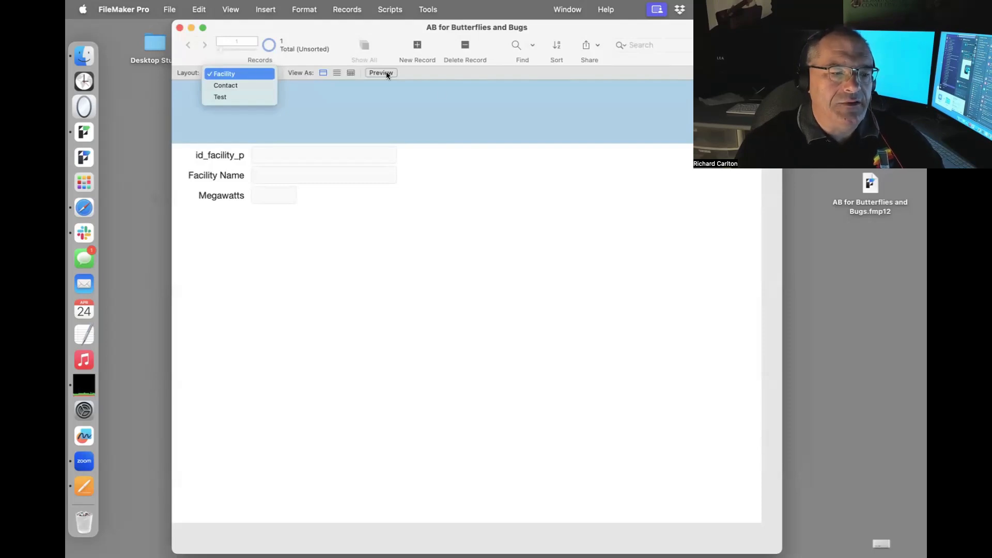
left_click(460, 97)
key("super+Tab")
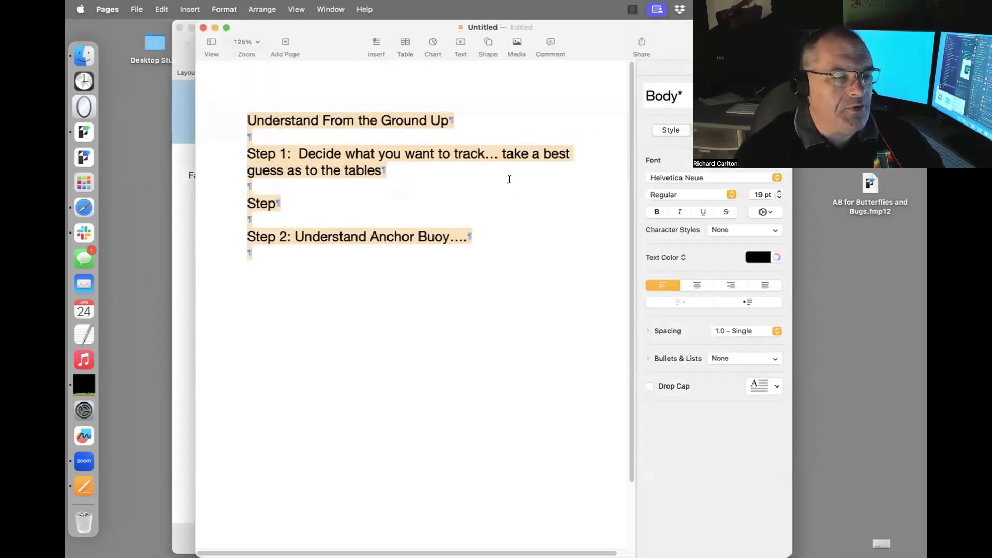
Complete the Step line to read ': Define Tables and "some" fields'.
left_click(510, 182)
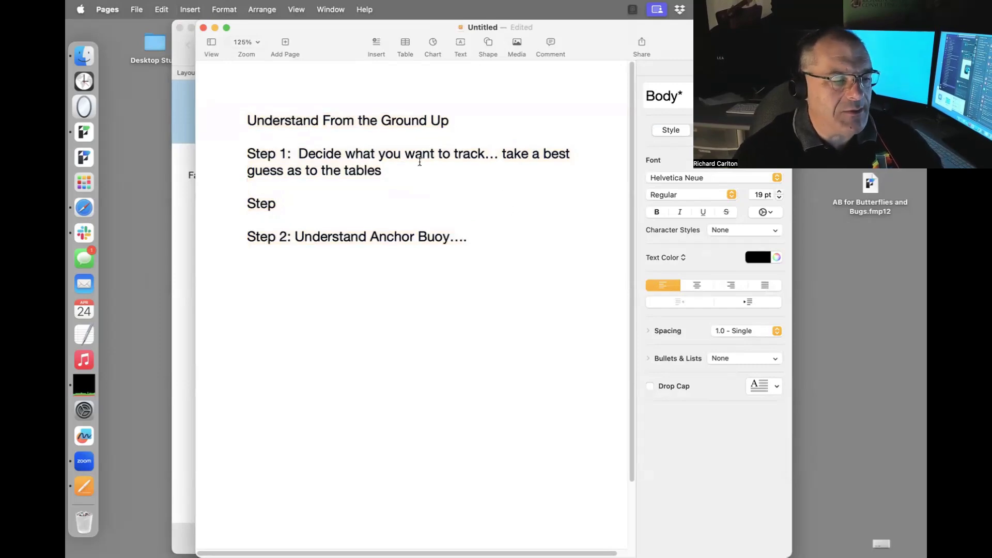
left_click(275, 204)
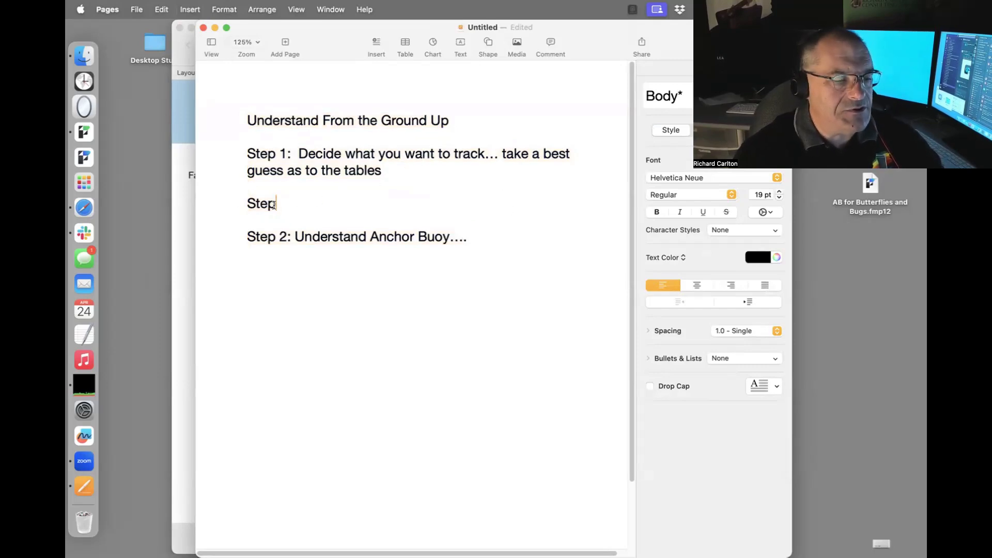
type(":  Define Tables and “s")
key("BackSpace")
type("\"some\"")
type(" fields")
Replace the Anchor Buoy line with the one-matching-TO-per-table note, plus 'And' and 'Your get ONE Matching Layout.'.
left_click(482, 233)
key("BackSpace")
key("BackSpace")
key("BackSpace")
key("BackSpace")
key("BackSpace")
key("BackSpace")
key("BackSpace")
key("BackSpace")
key("BackSpace")
key("BackSpace")
key("BackSpace")
key("BackSpace")
key("BackSpace")
key("BackSpace")
key("BackSpace")
key("BackSpace")
key("BackSpace")
key("BackSpace")
key("BackSpace")
key("BackSpace")
key("BackSpace")
type(": ")
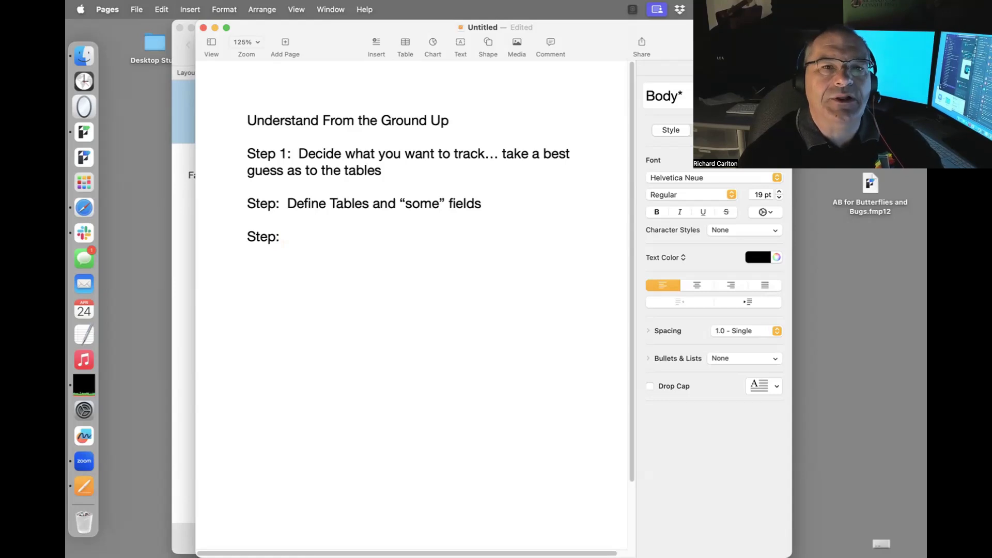
type("When you define")
type(" a table... ")
type("you get ONE ")
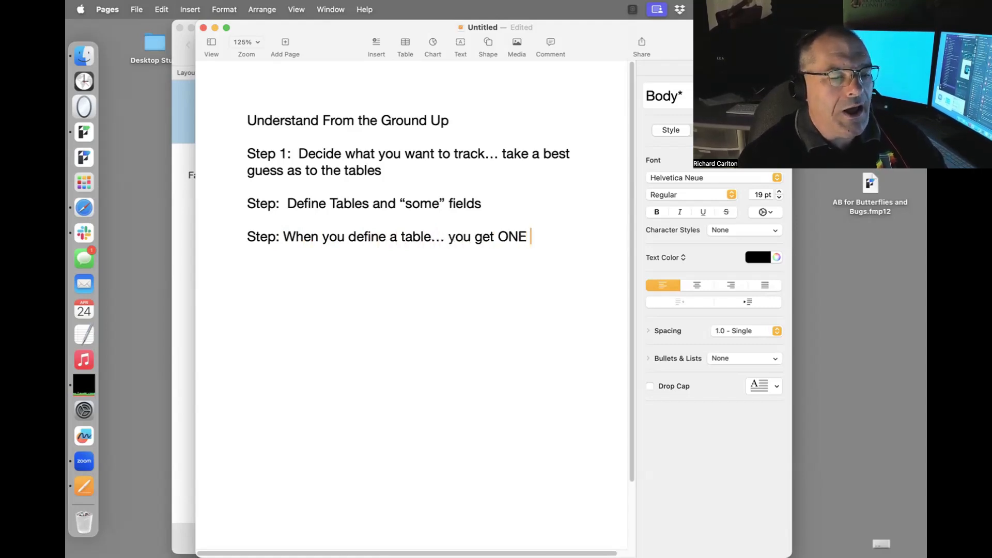
type("matching ")
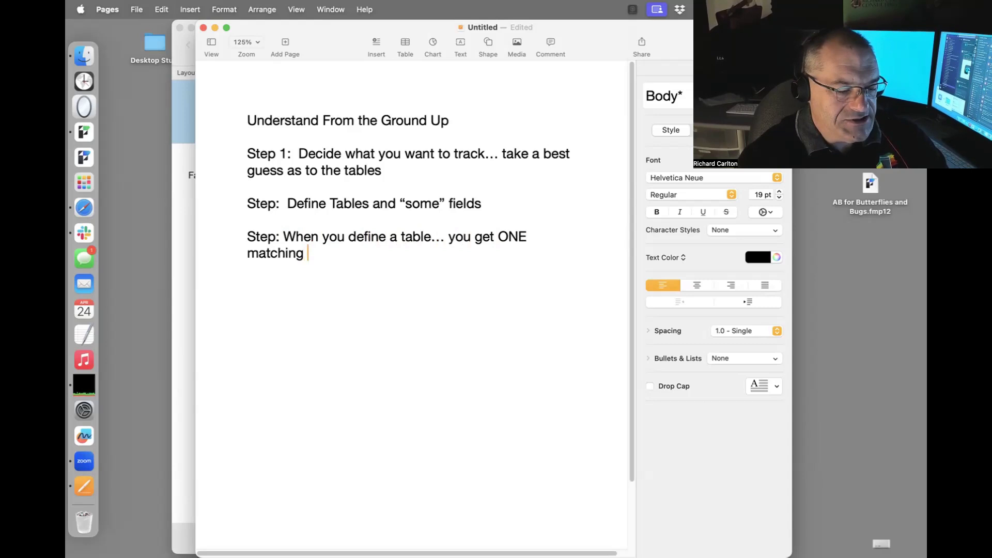
type("TO for each tab")
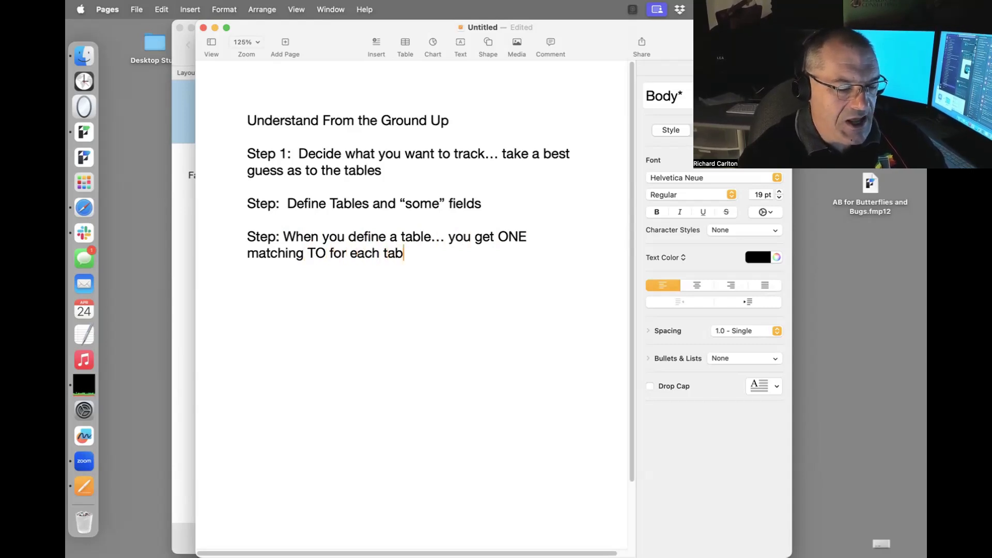
type("les...")
key("Return")
key("Return")
type("And")
key("Return")
key("Return")
type("Your")
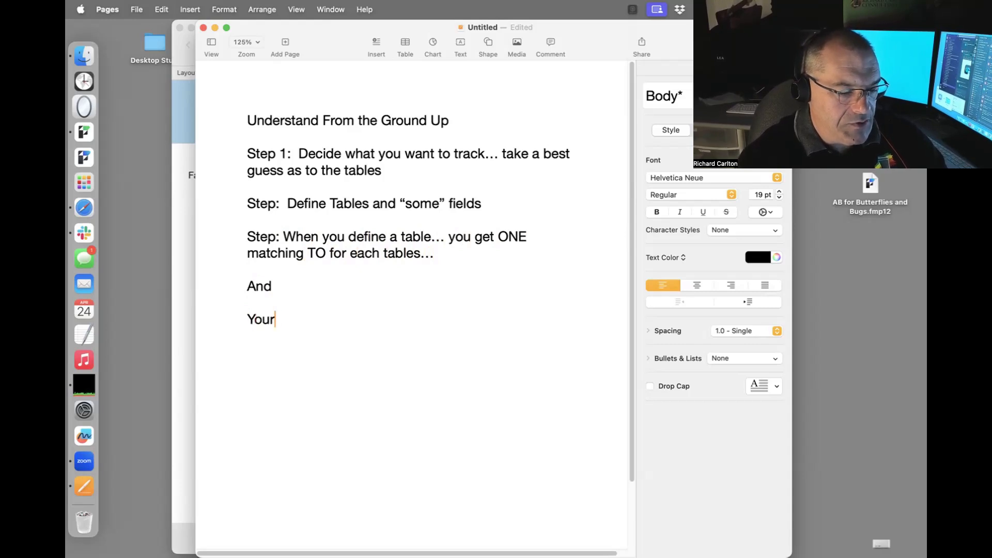
type(" get ONE Mat")
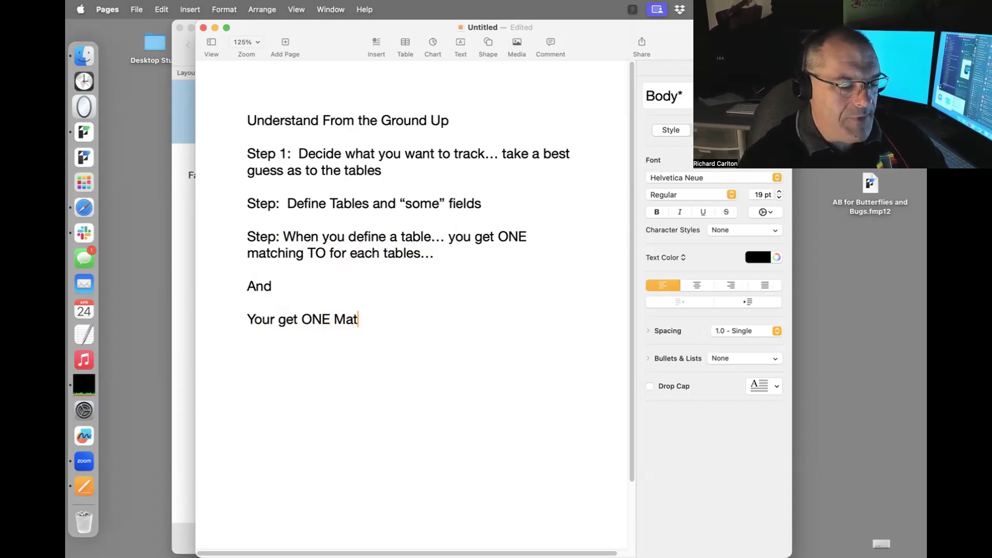
type("ching La")
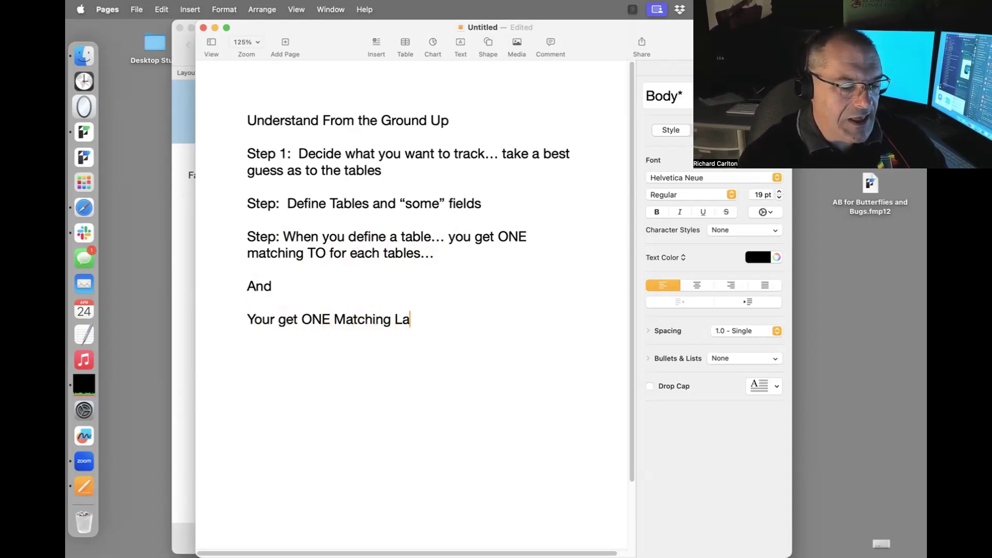
type("yout.")
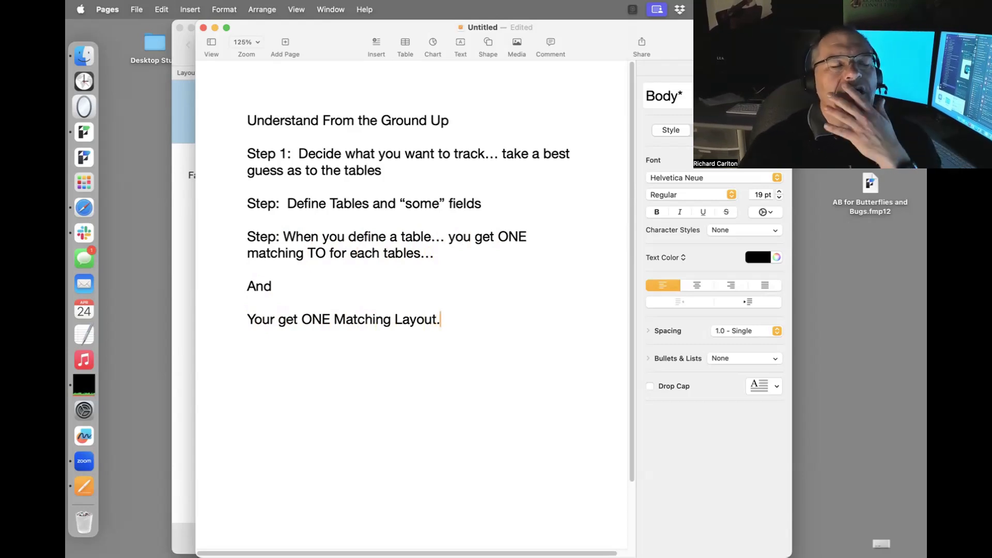
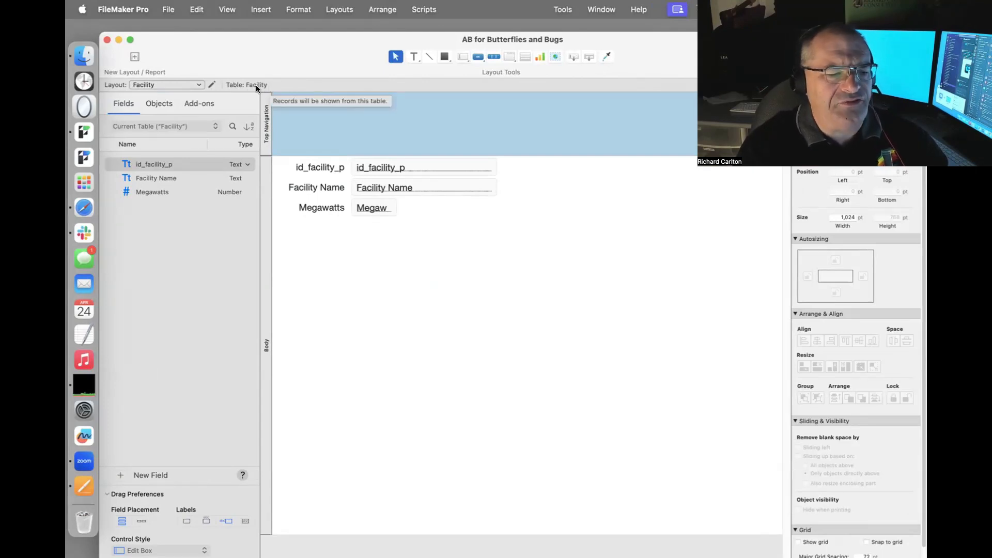
Open Manage Database and look over the file's tables and fields.
left_click(168, 9)
mouse_move(177, 143)
left_click(288, 143)
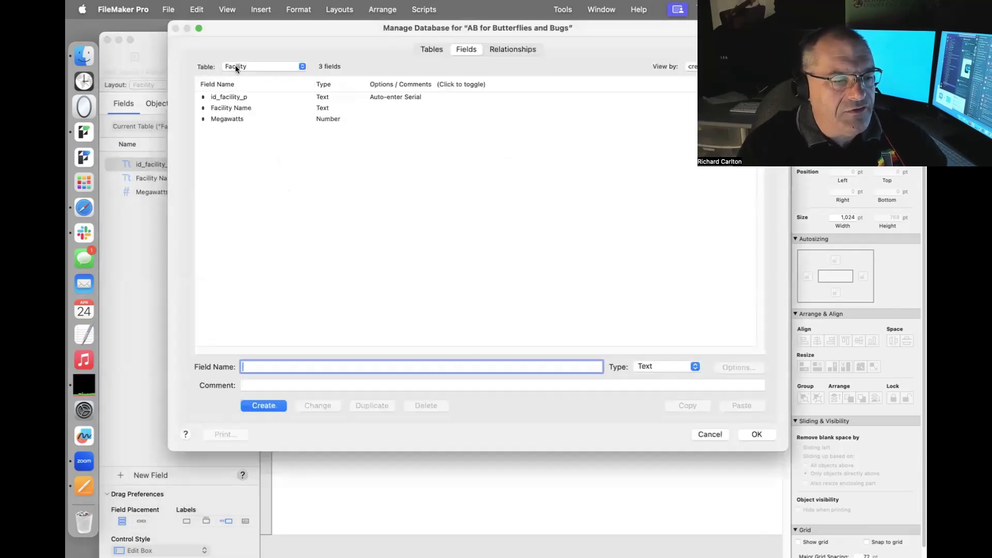
left_click(235, 68)
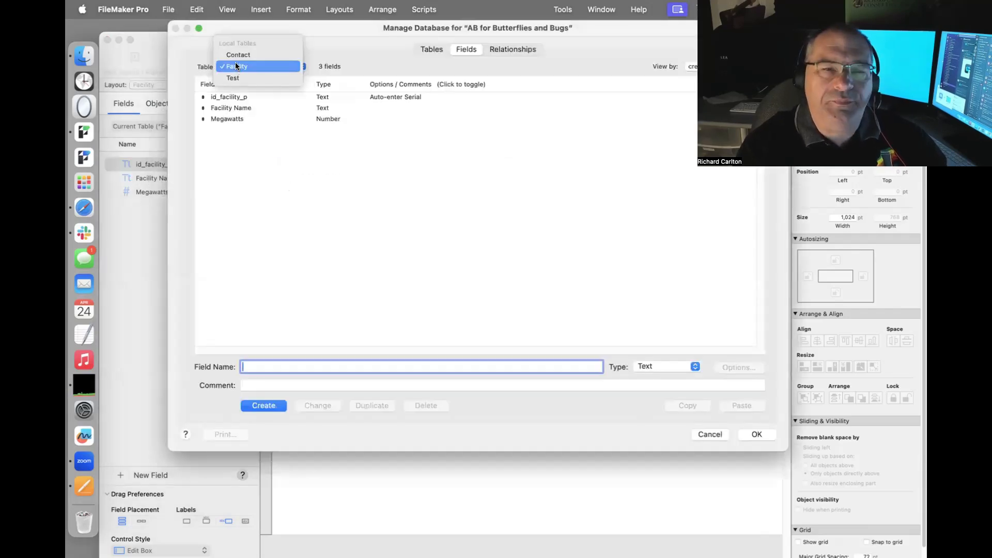
left_click(314, 178)
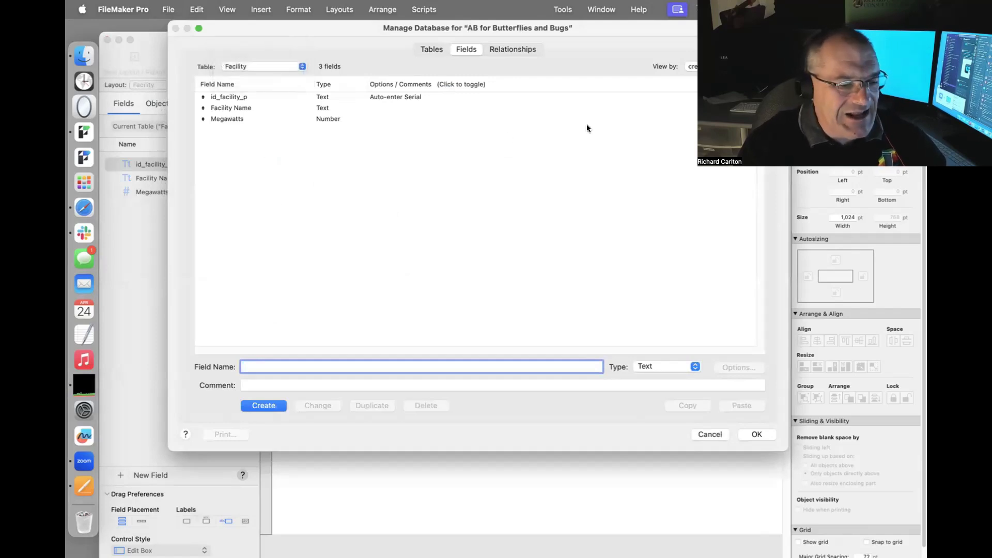
left_click(426, 48)
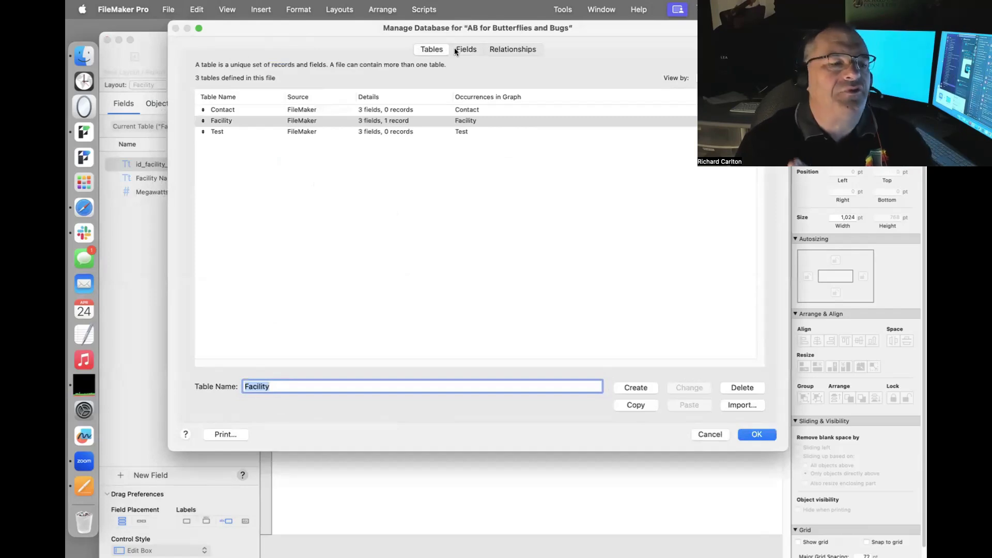
In the relationships graph, stack Test and Contact below Facility and open Facility's occurrence settings.
left_click(510, 49)
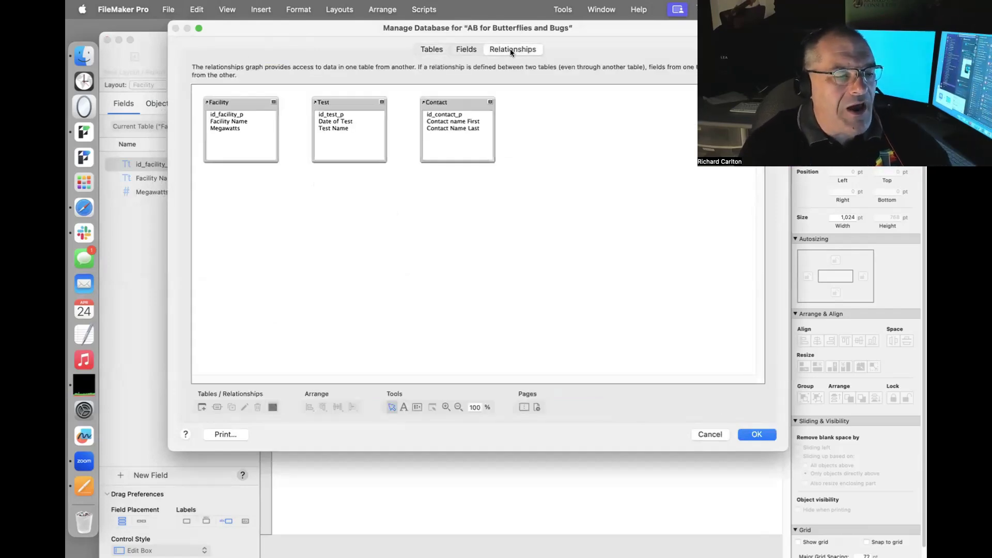
left_click_drag(357, 102, 243, 211)
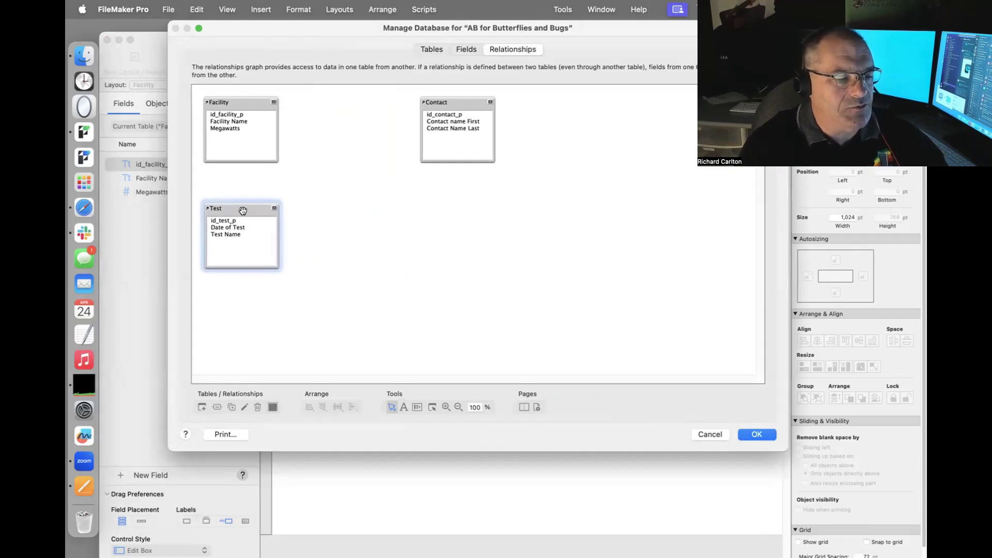
left_click_drag(448, 100, 234, 303)
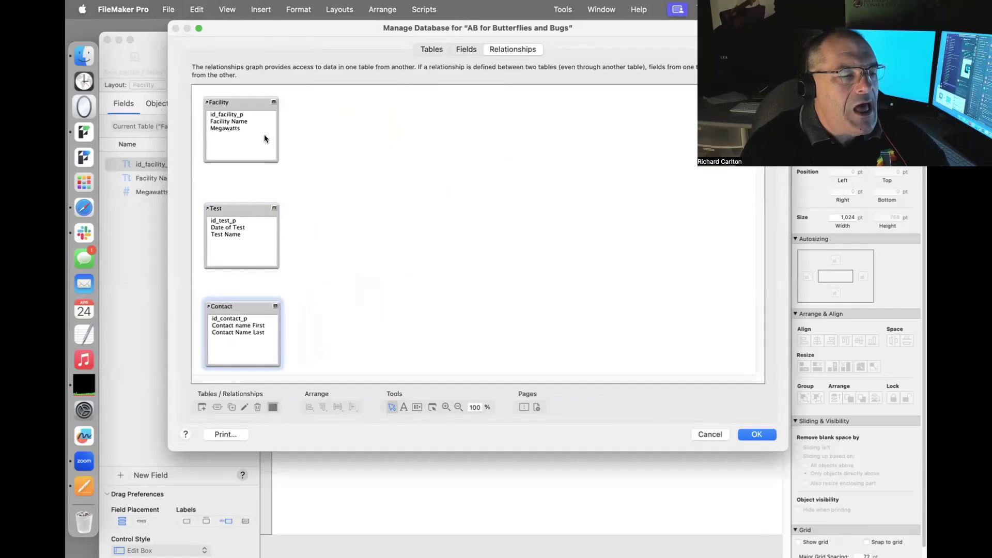
left_click(242, 98)
double_click(243, 102)
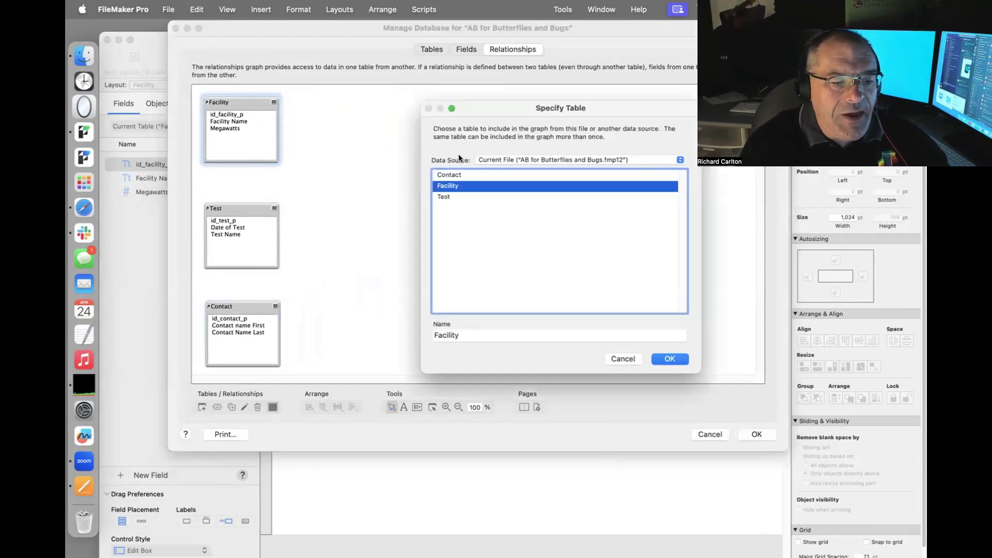
Rename the Facility table occurrence to 'Blue Doggy 55' and close Manage Database.
left_click(442, 335)
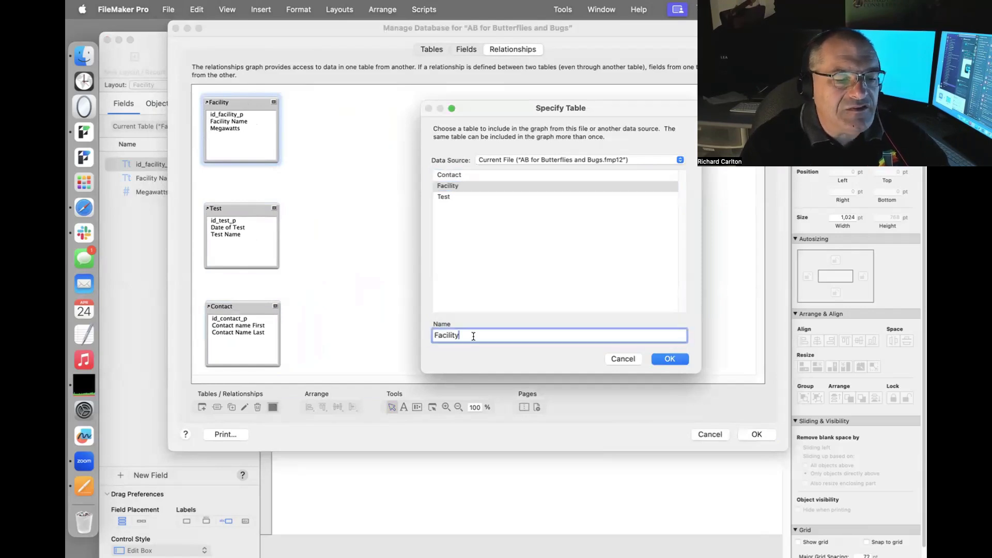
double_click(443, 334)
type("Bl")
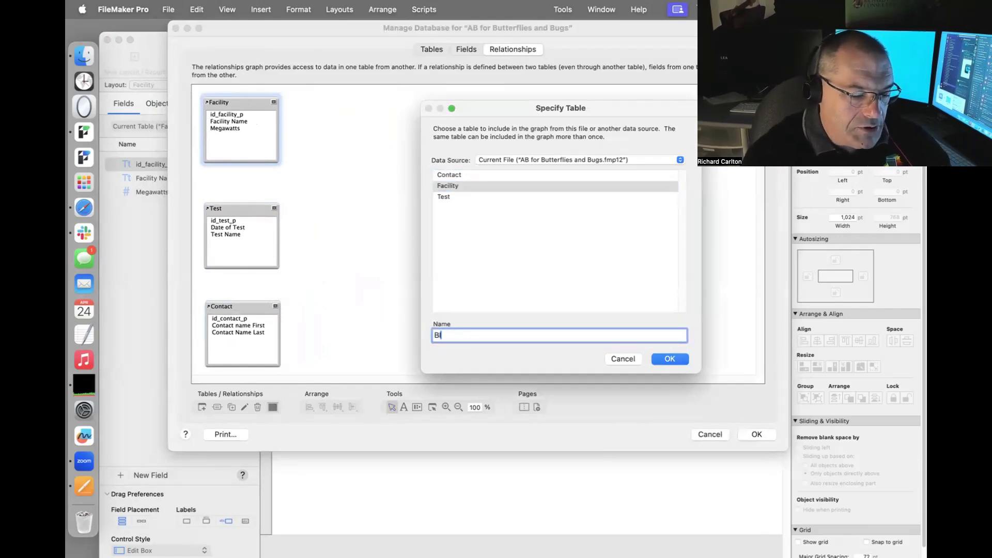
type("ue Doggy 55")
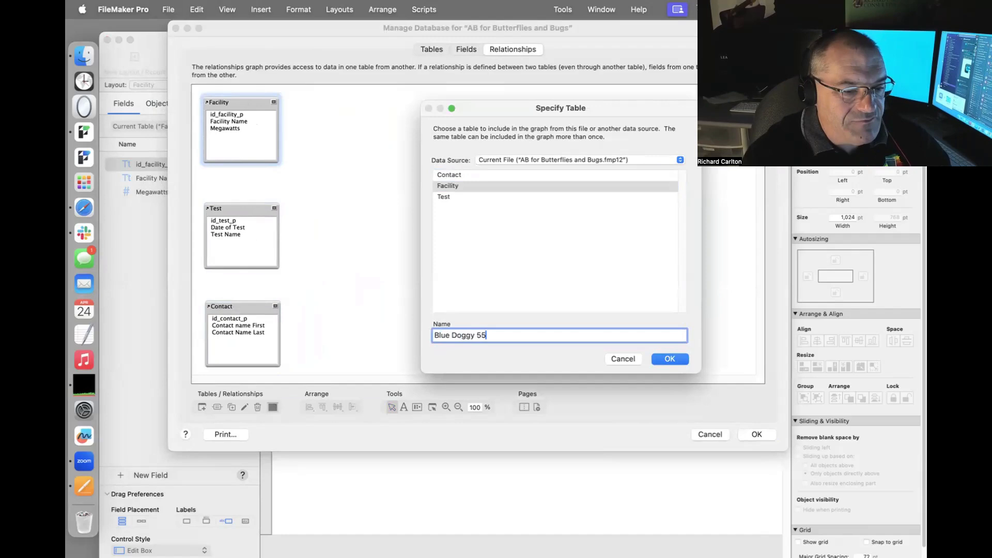
left_click(662, 357)
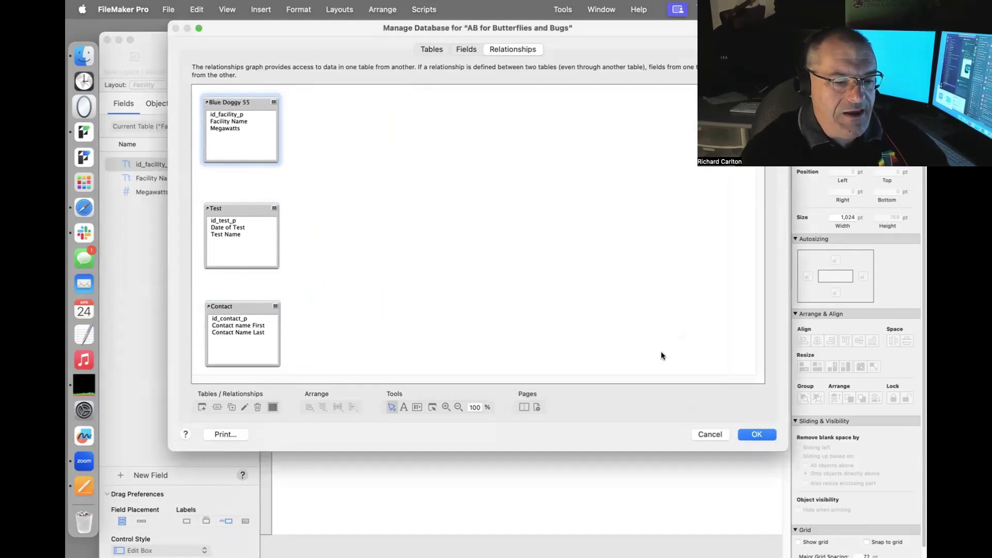
left_click(745, 432)
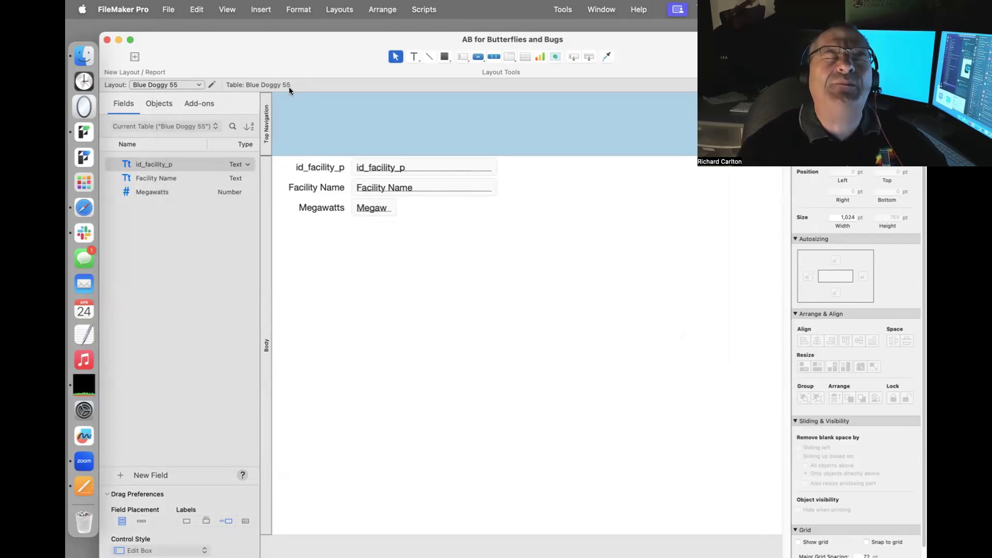
Reopen Manage Database and bring up the Blue Doggy 55 occurrence settings again.
left_click(168, 10)
mouse_move(206, 143)
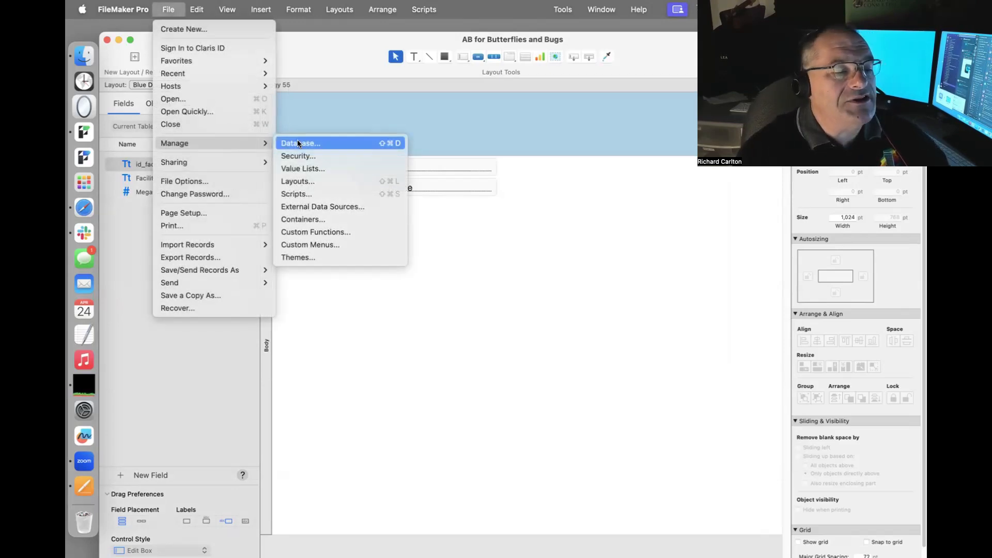
left_click(298, 143)
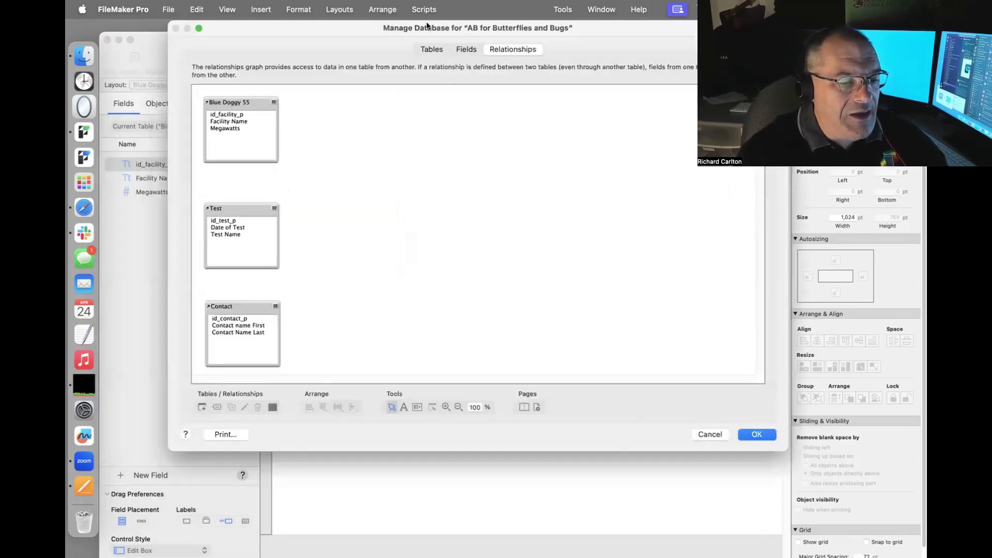
left_click(432, 50)
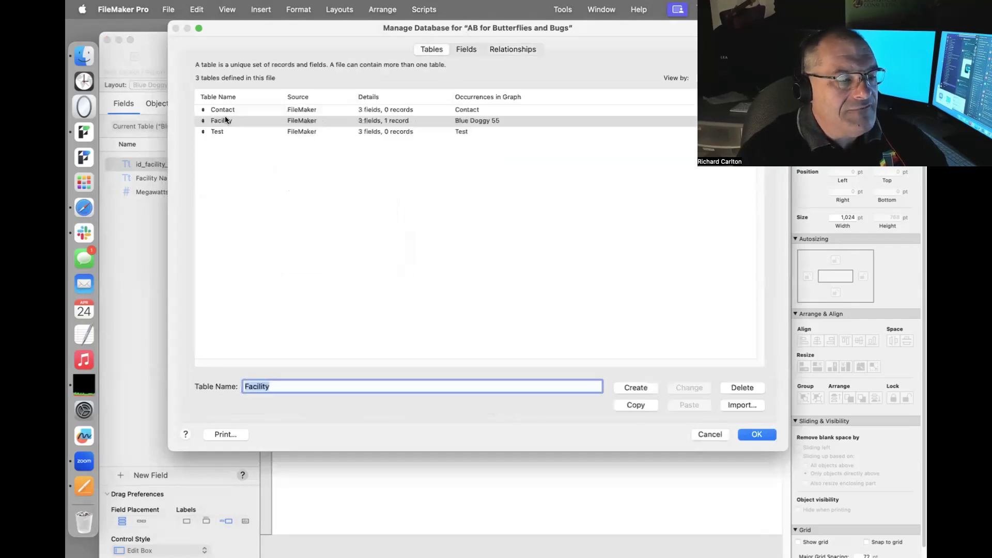
left_click(505, 50)
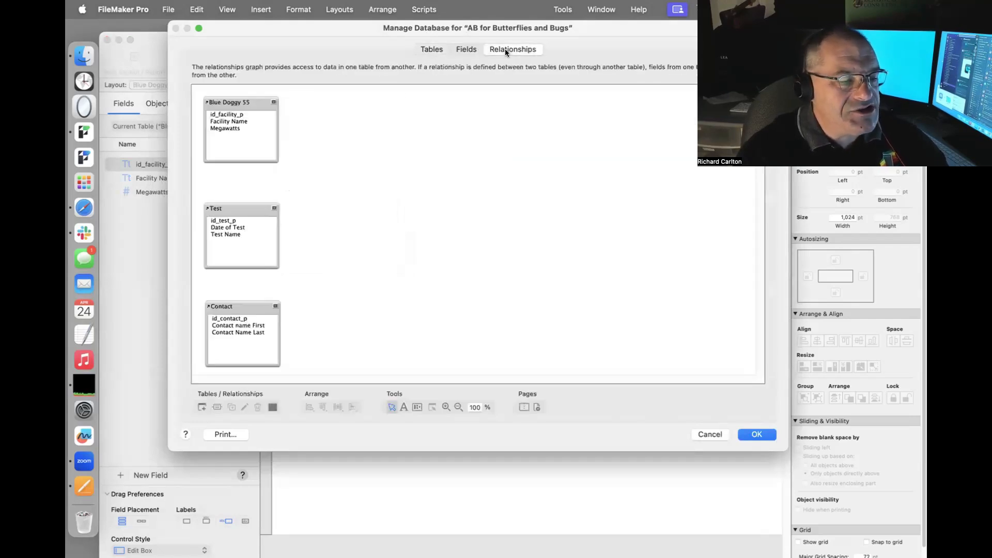
double_click(240, 104)
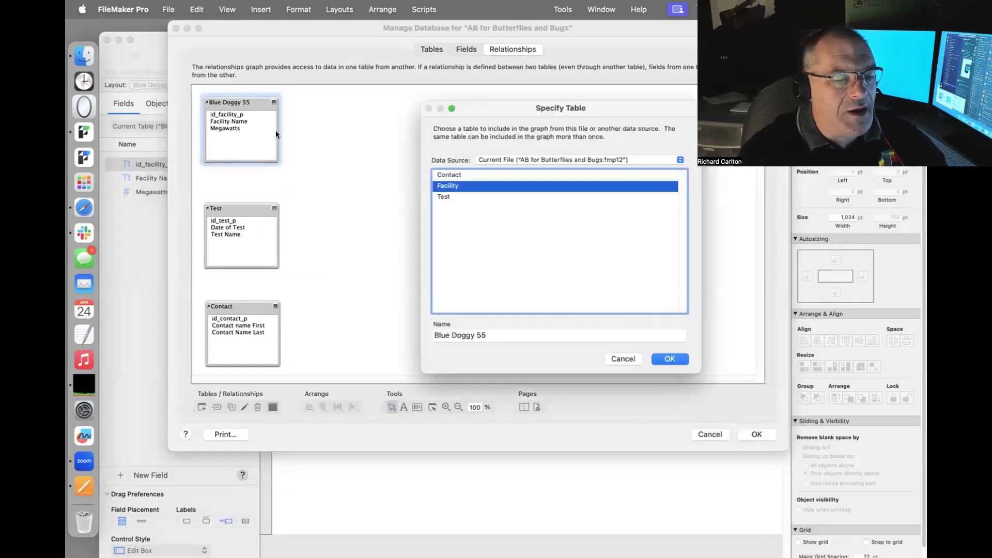
Rename the Blue Doggy 55 occurrence to T1_Facility.
triple_click(501, 334)
type("T")
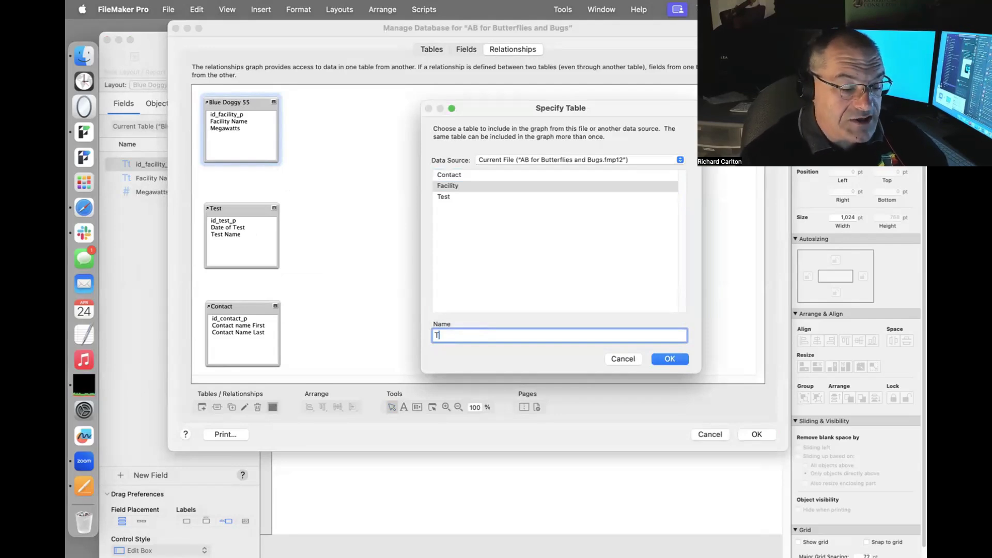
type("OG1")
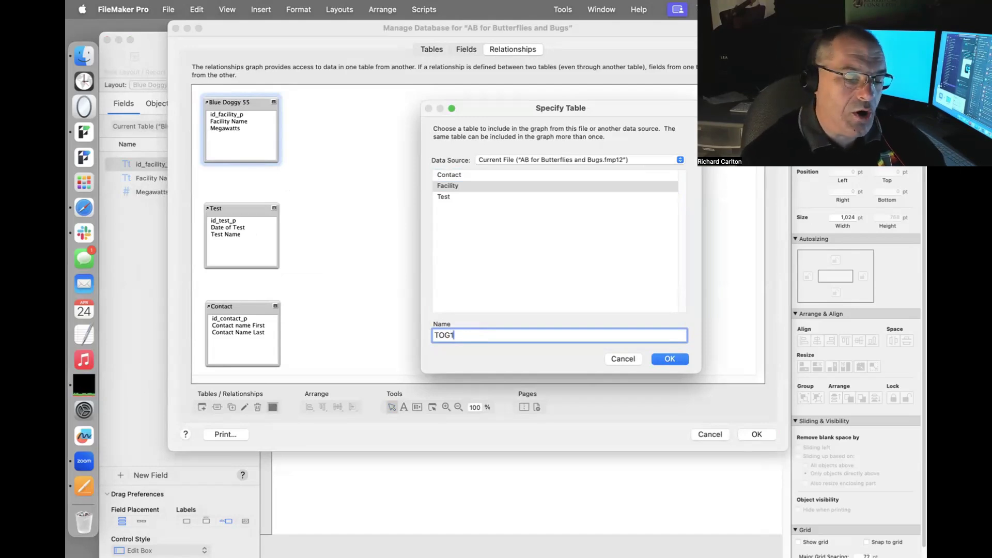
key("BackSpace")
key("BackSpace")
type("1")
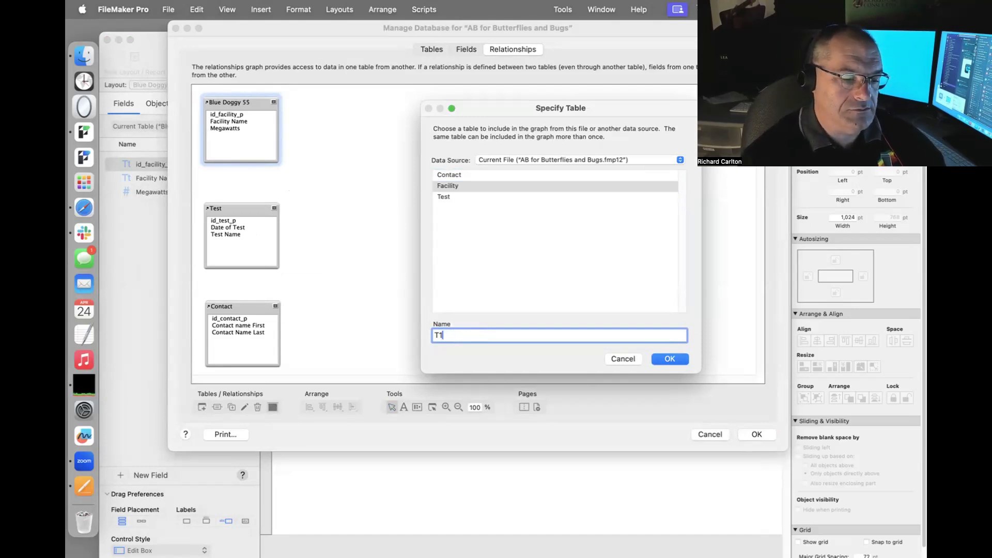
type("_Facility")
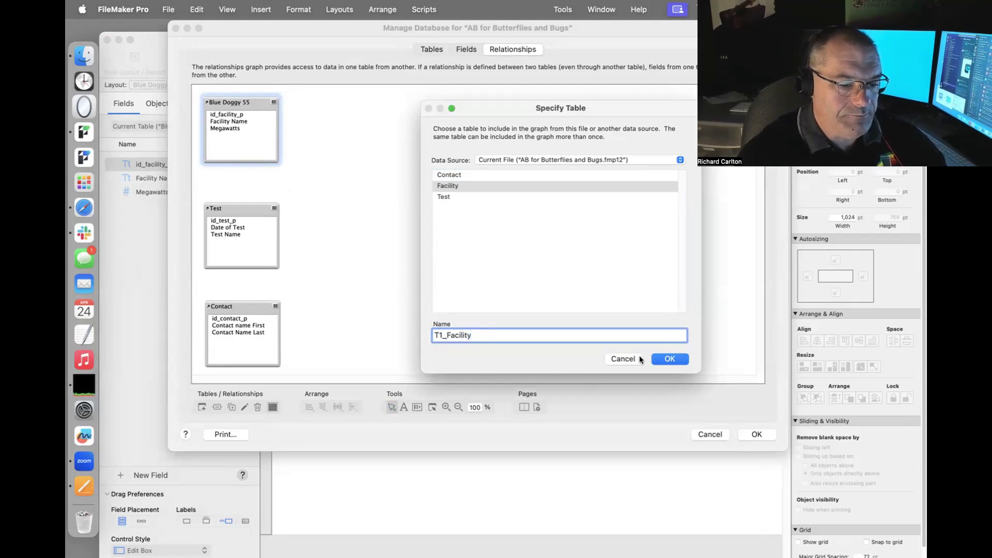
left_click(669, 358)
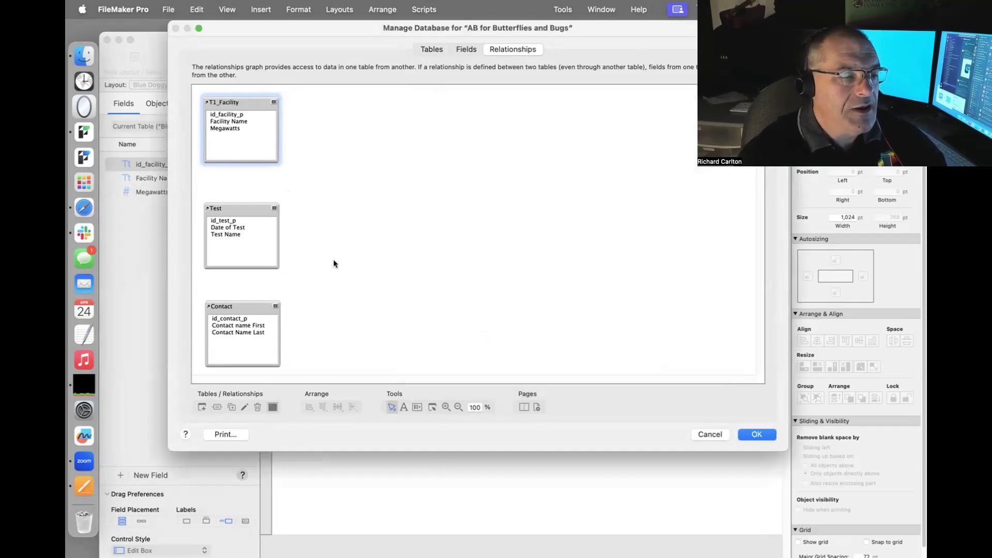
Rename the Test occurrence to T02_Test.
double_click(258, 208)
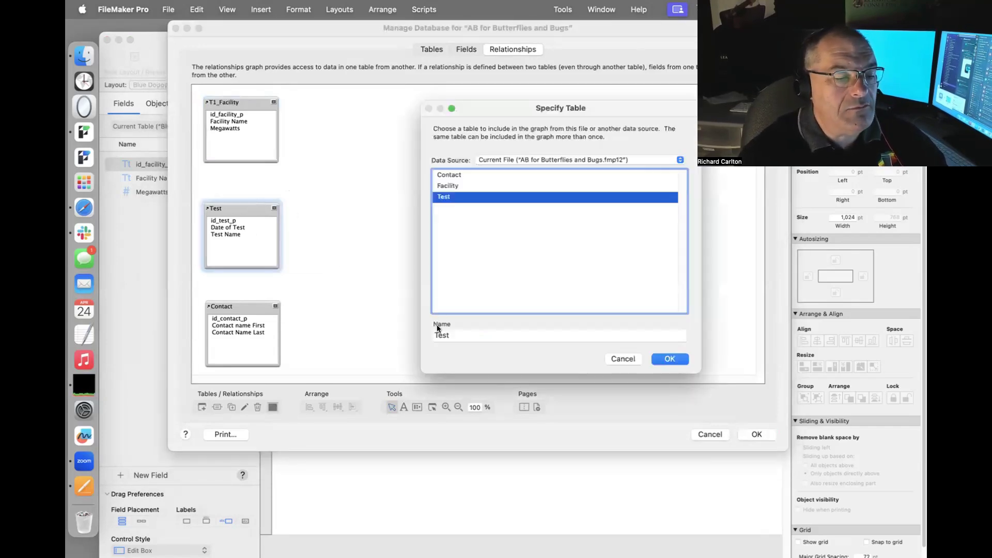
left_click(434, 333)
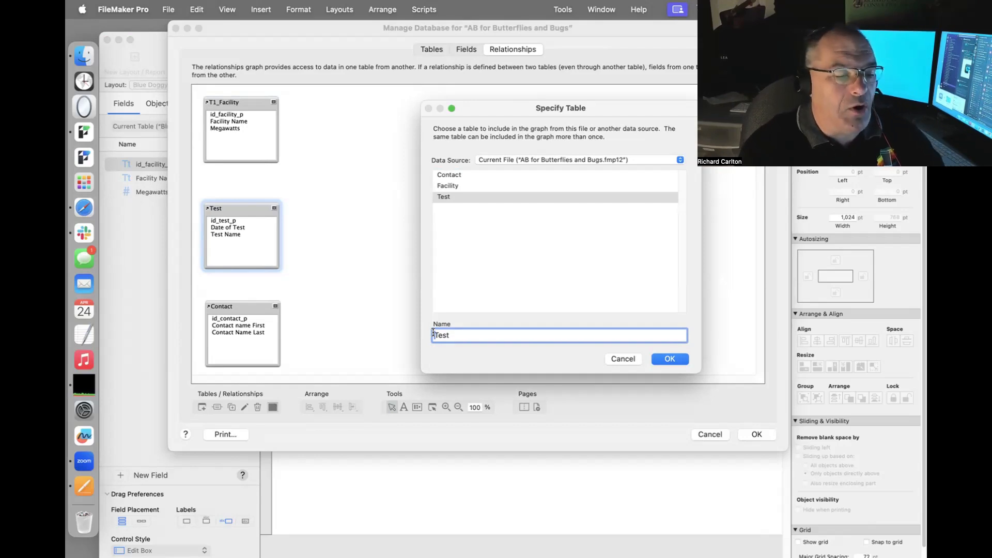
type("T02_")
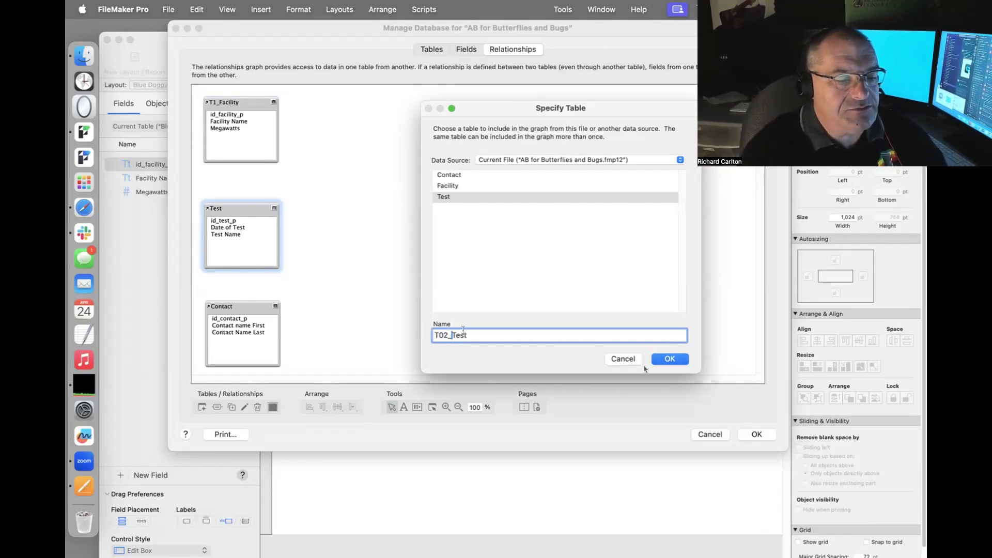
left_click(671, 360)
Rename the Contact occurrence to T03_Contact.
double_click(251, 306)
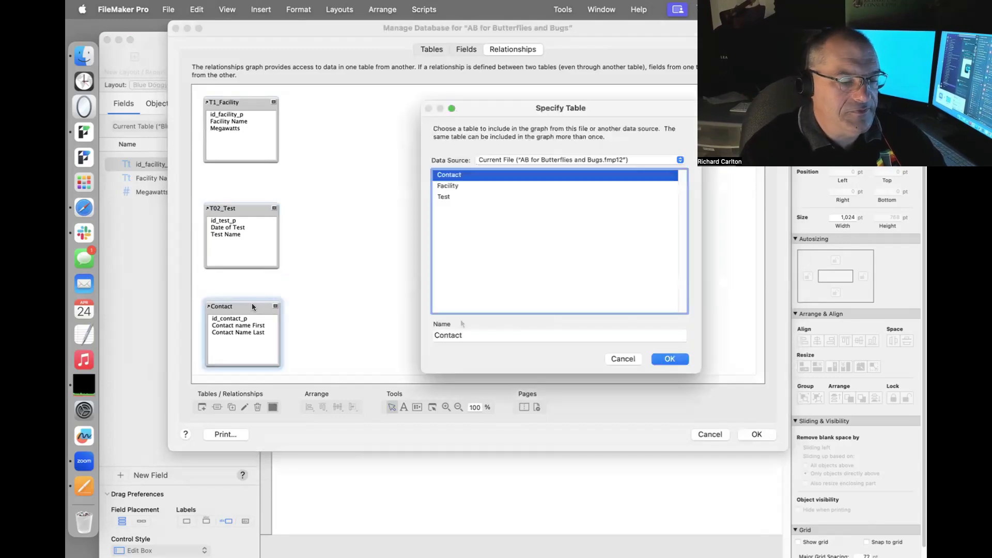
left_click(434, 335)
type("T03_")
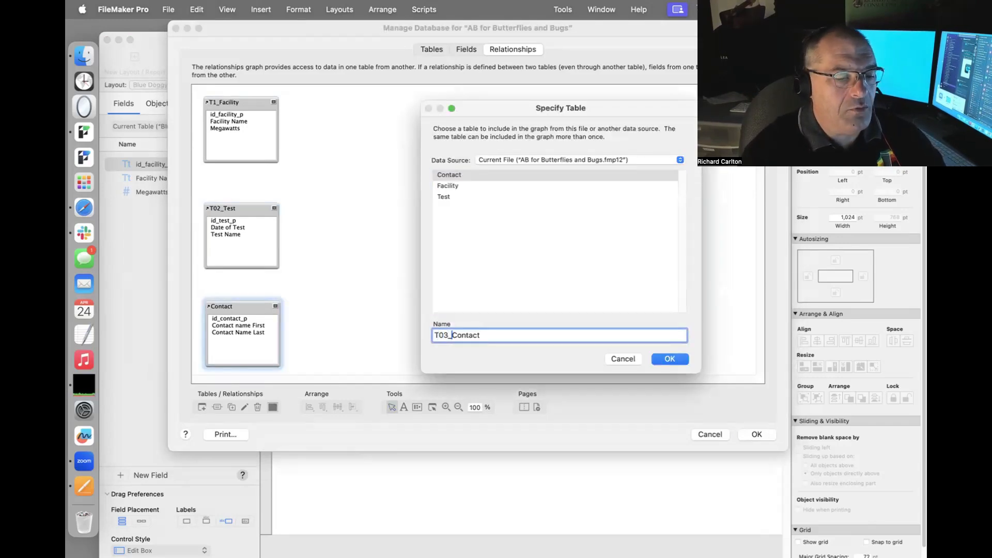
left_click(657, 357)
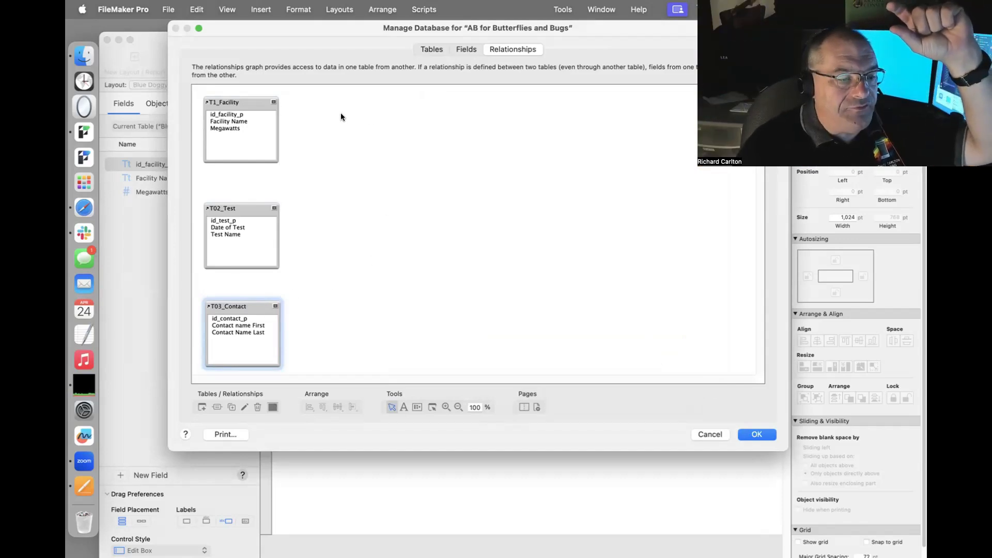
left_click(272, 128)
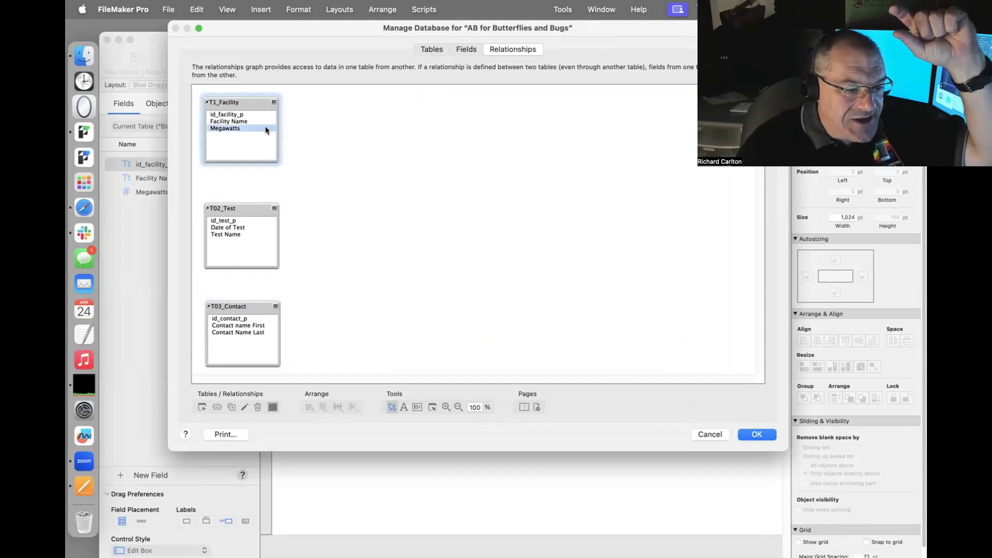
Confirm the T1_Facility occurrence settings and save the database definitions.
double_click(226, 111)
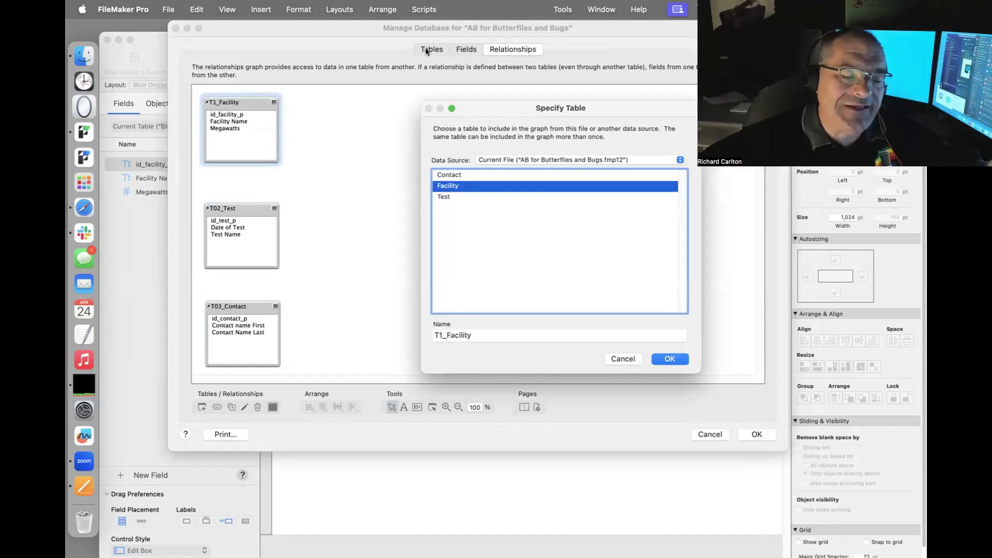
left_click(669, 360)
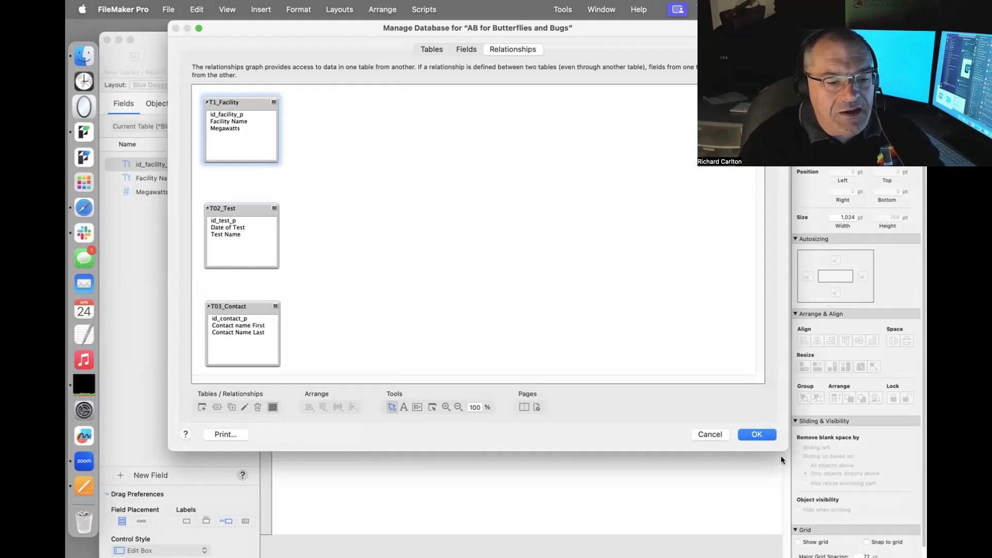
left_click(764, 431)
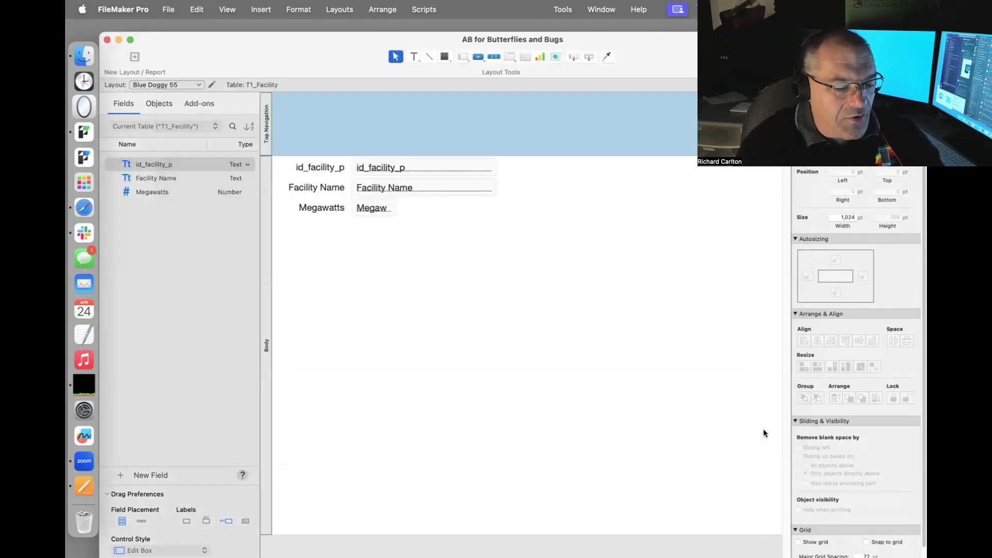
Switch to Browse mode and go to the T03_Contact layout.
key("super+b")
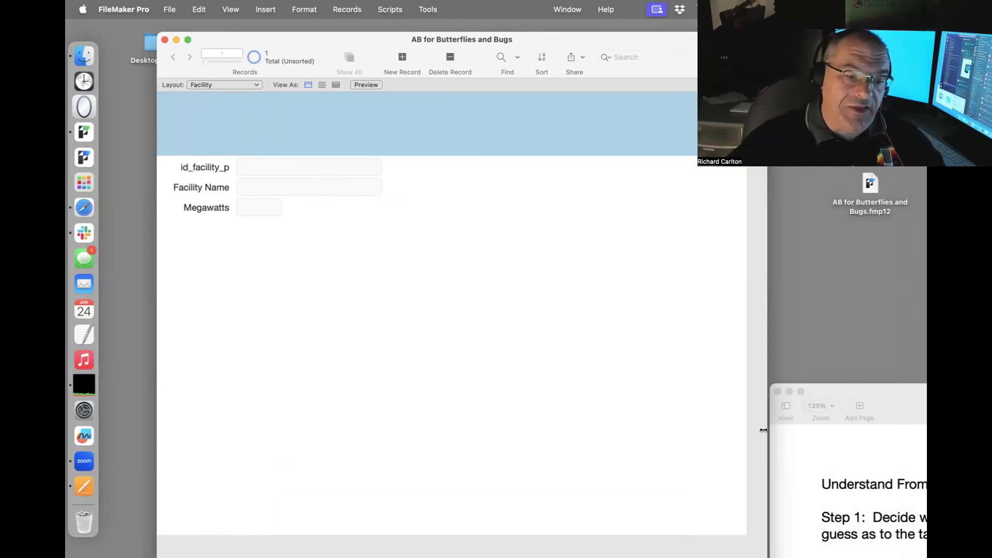
left_click(871, 184)
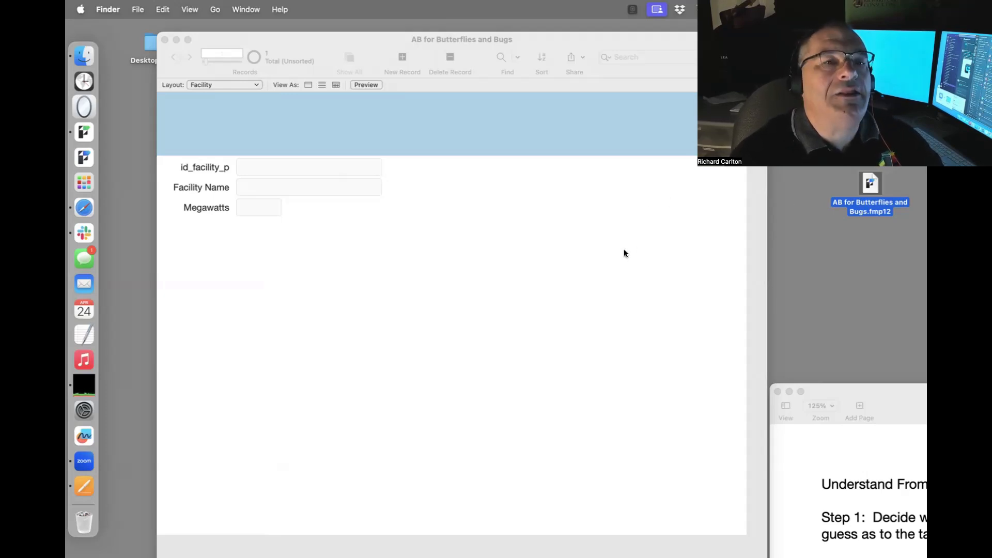
left_click(252, 86)
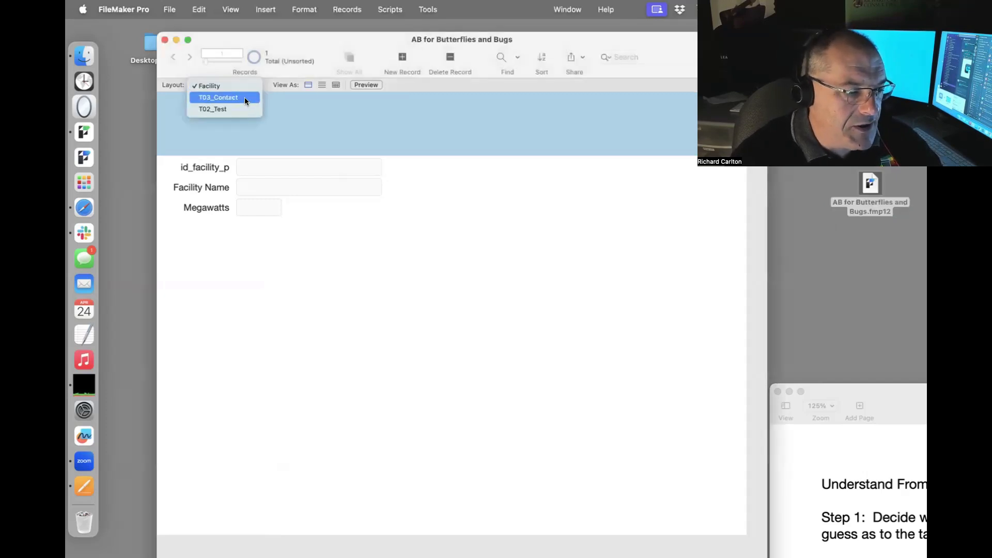
left_click(244, 97)
left_click(230, 78)
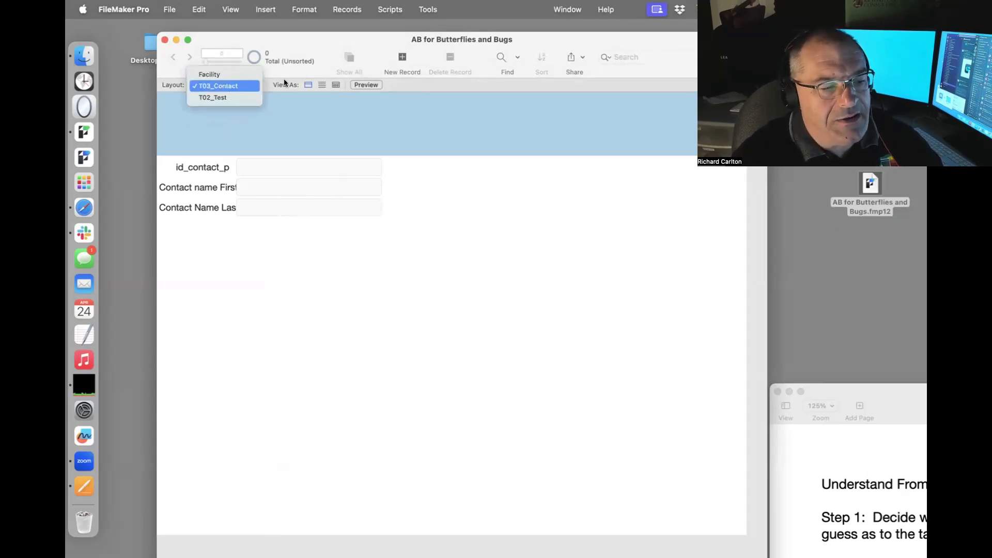
left_click(420, 111)
left_click(170, 10)
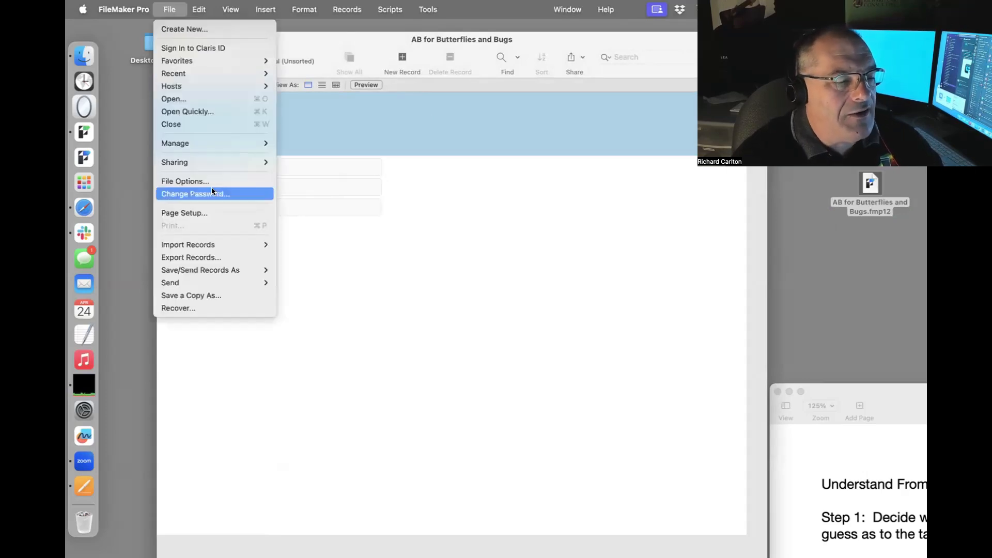
In Manage Layouts, rename the Facility layout to L100_Facility.
mouse_move(191, 143)
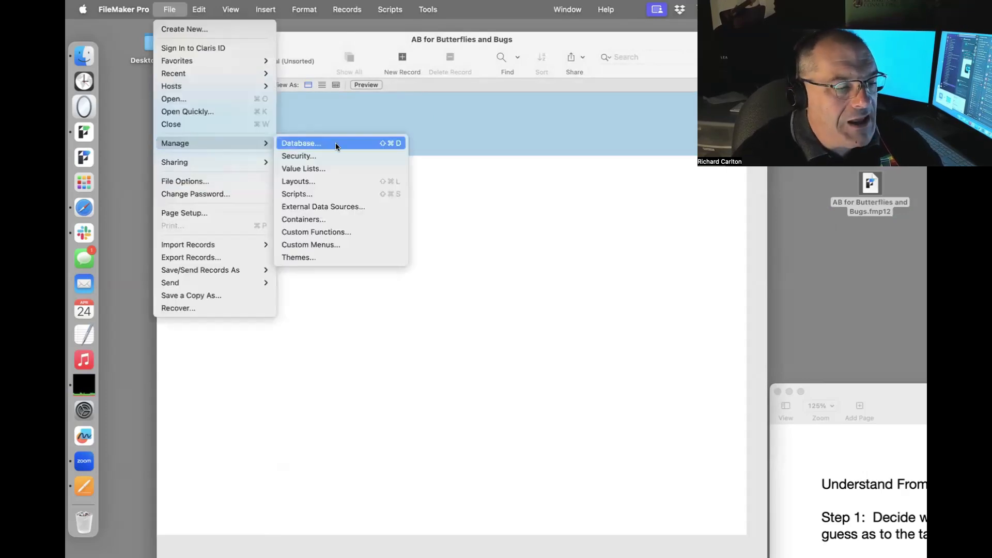
left_click(299, 185)
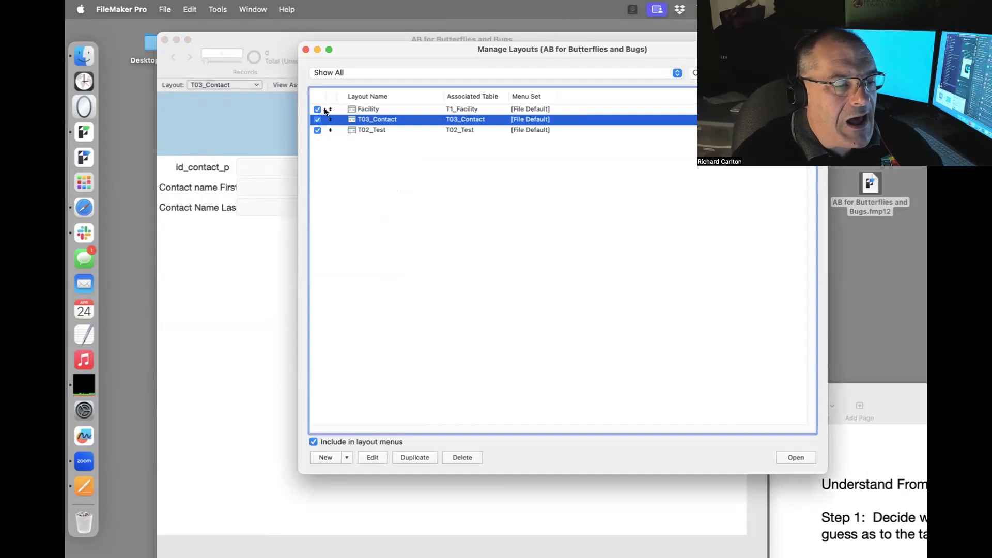
double_click(367, 110)
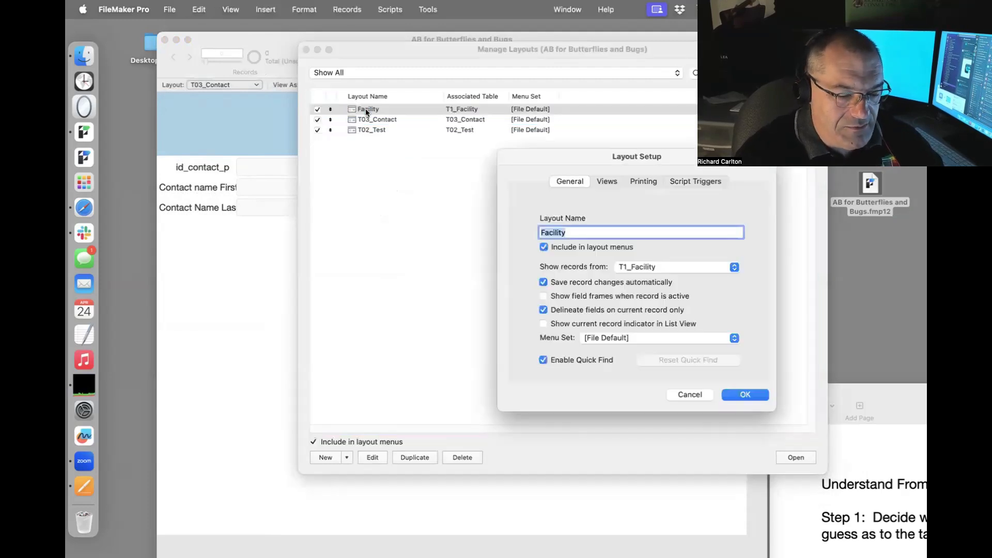
key("Left")
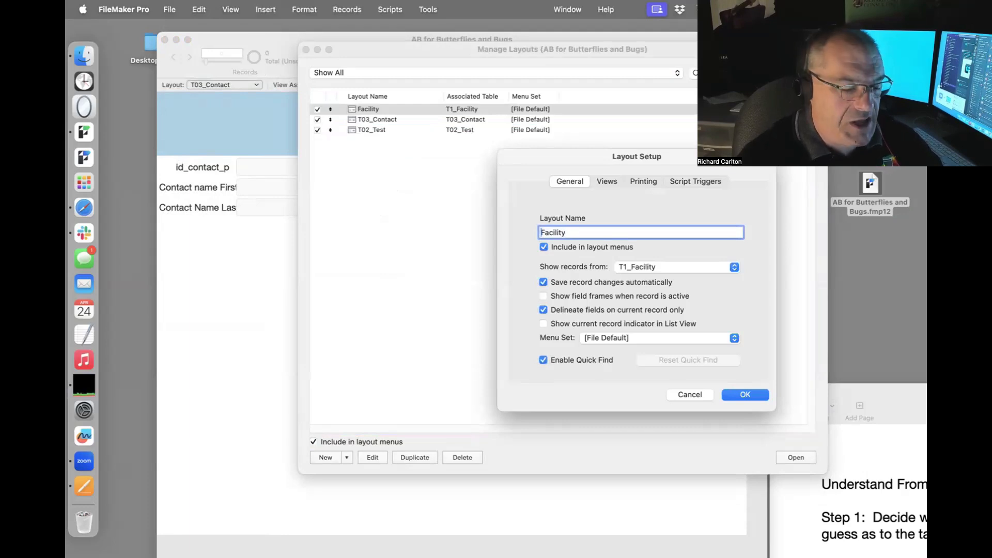
type("L1")
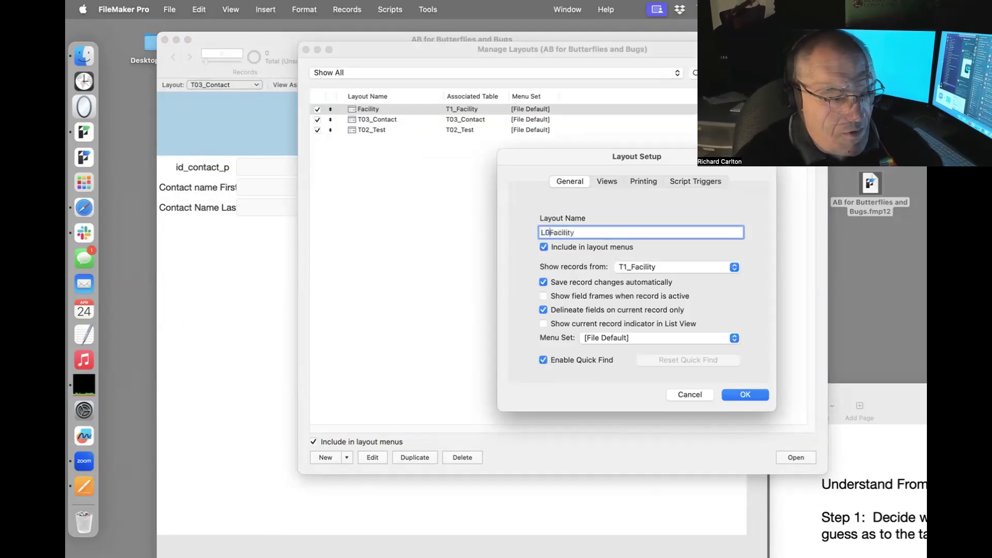
type("_")
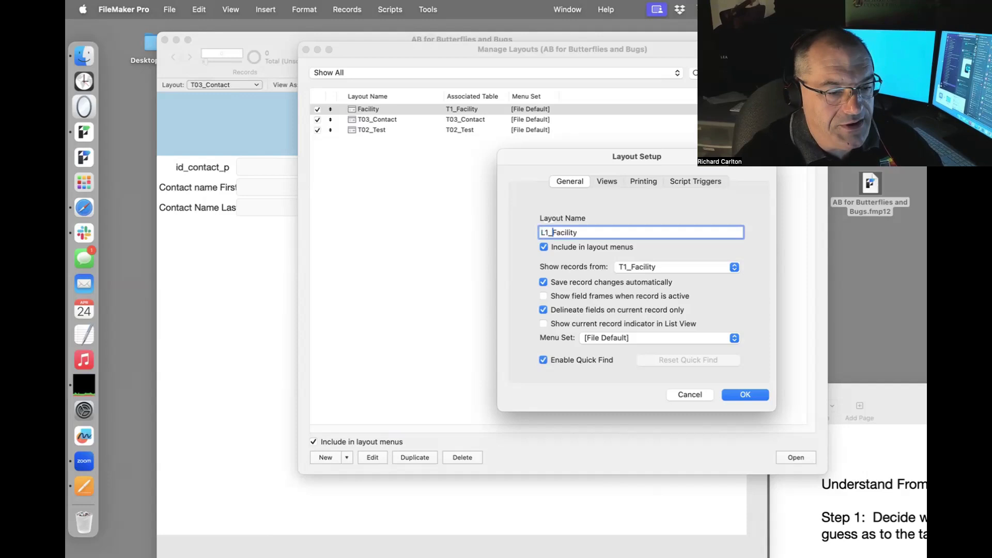
left_click(752, 398)
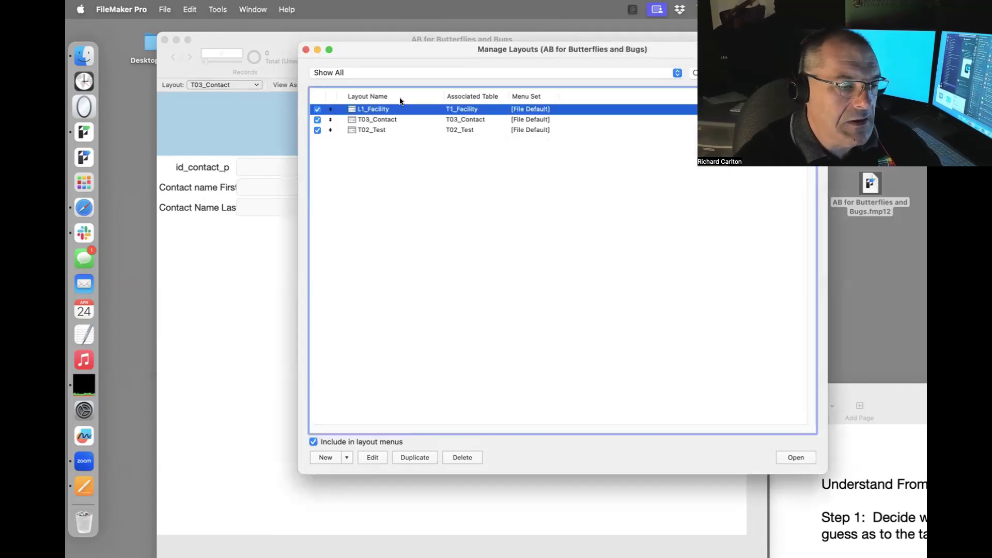
double_click(370, 110)
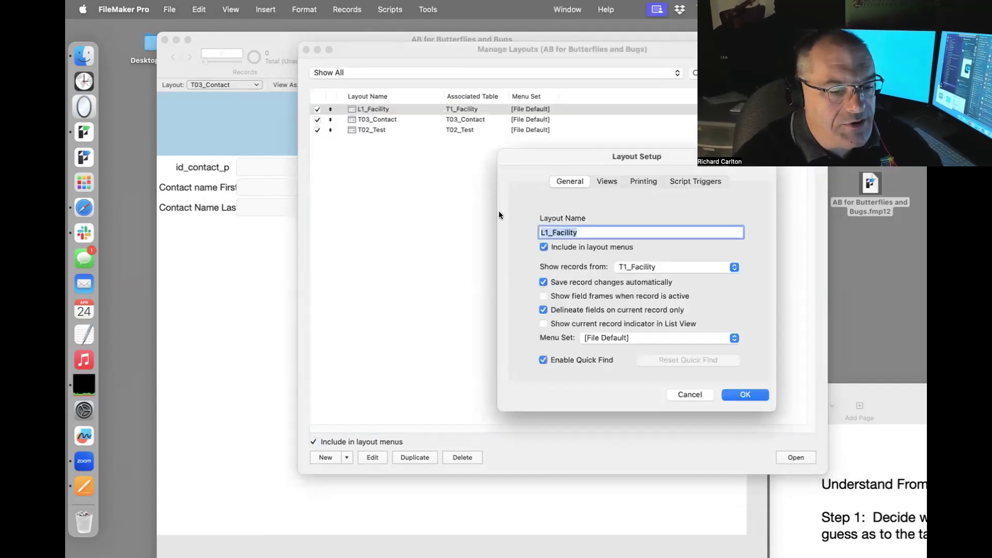
left_click(548, 231)
type("00")
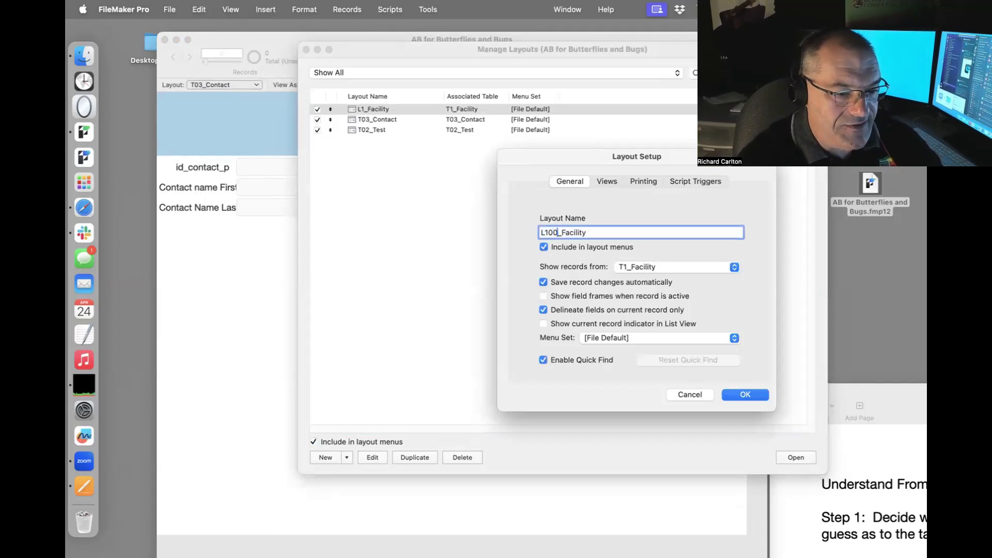
left_click(760, 394)
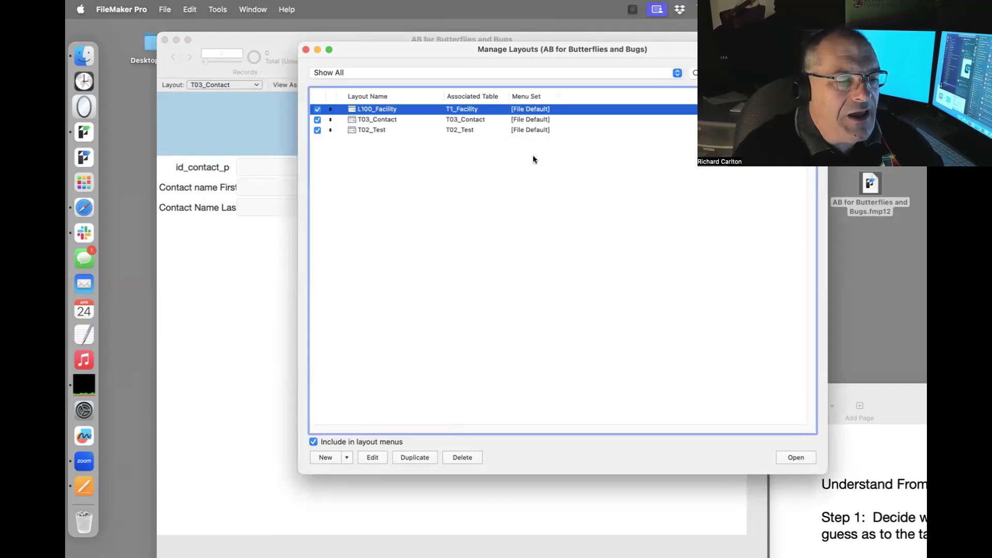
Rename the Contact layout to L200_Contact and the Test layout to L300_Reactor_Test.
double_click(367, 122)
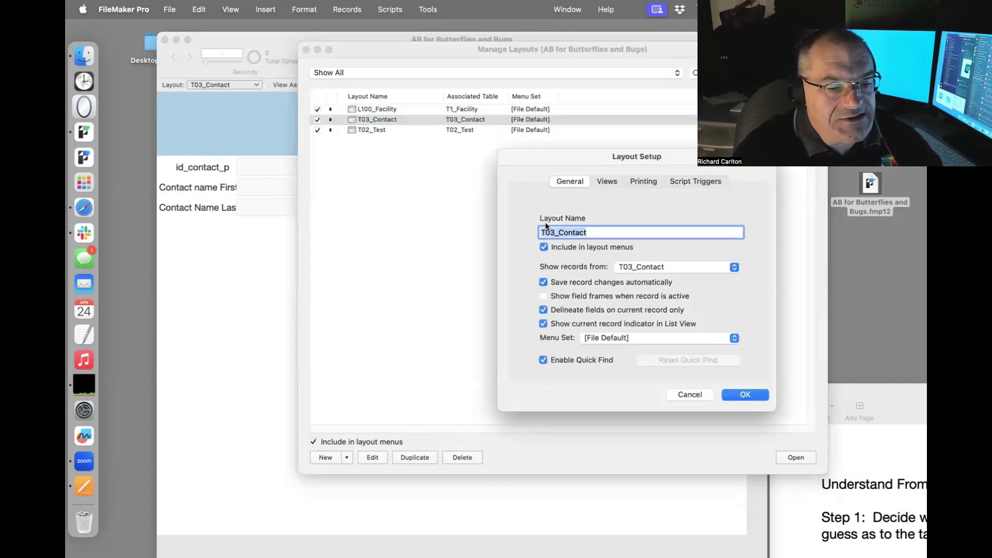
left_click_drag(555, 232, 509, 229)
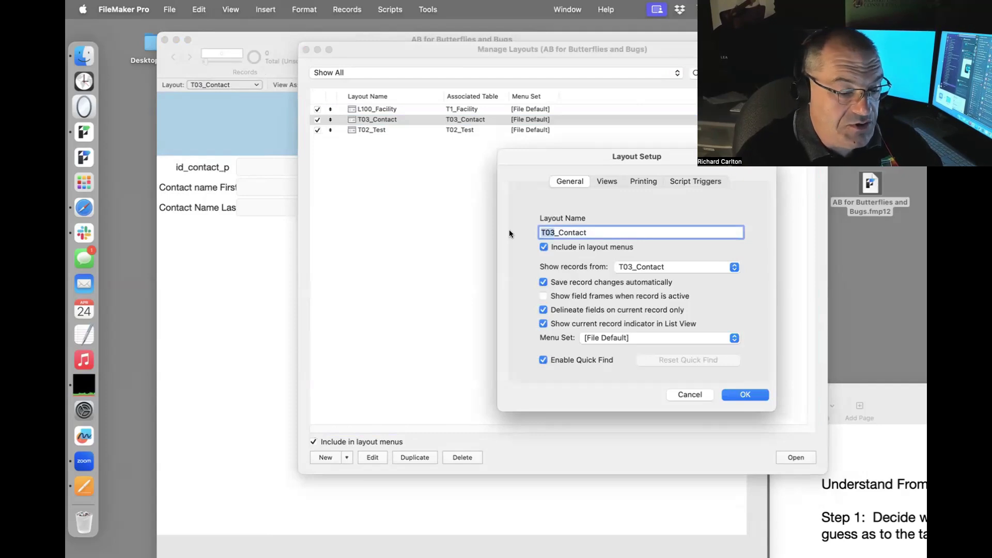
type("L200")
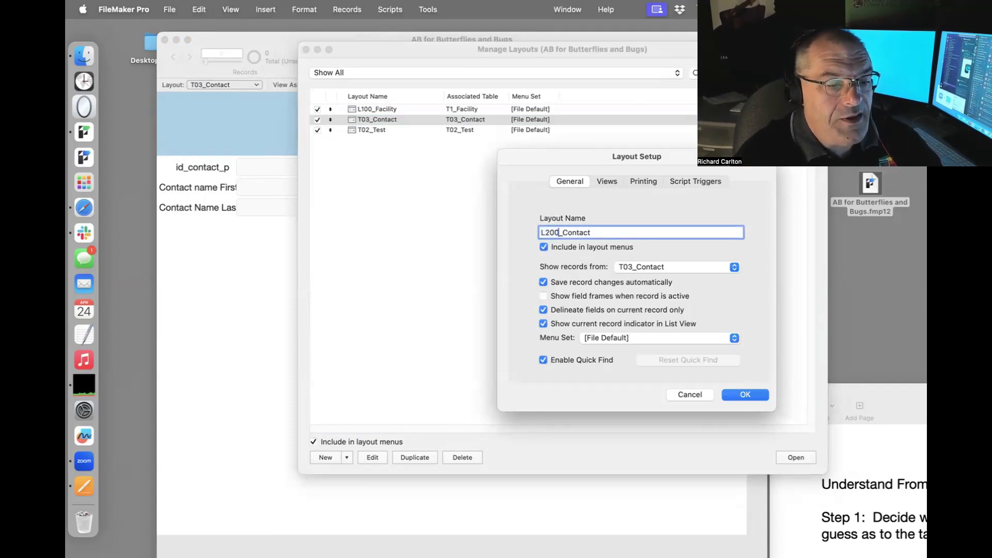
left_click(740, 396)
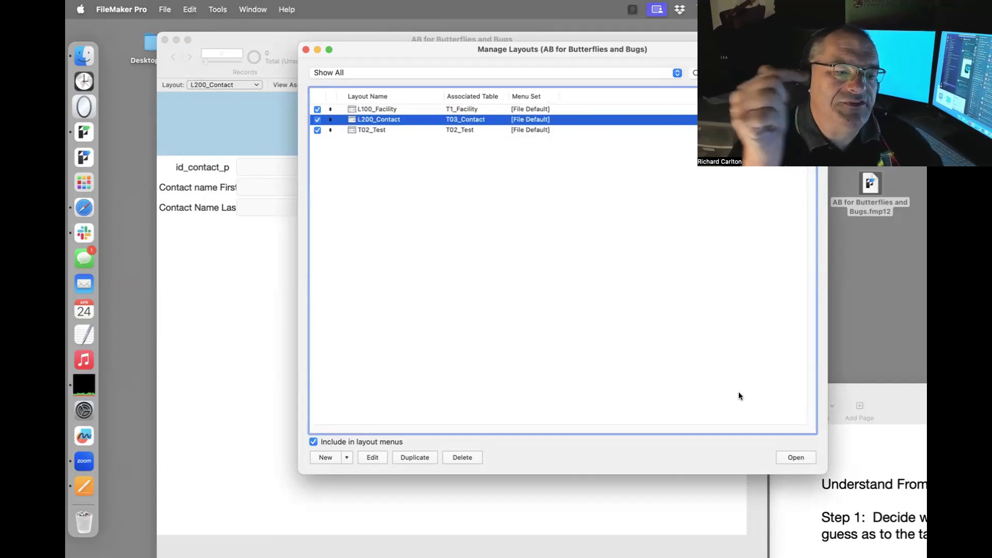
left_click(383, 110)
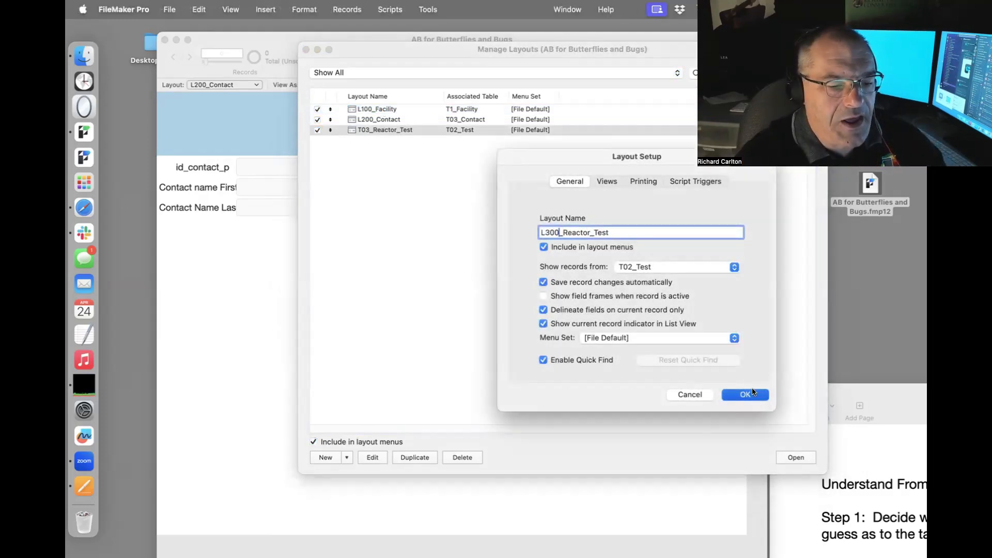
left_click(758, 395)
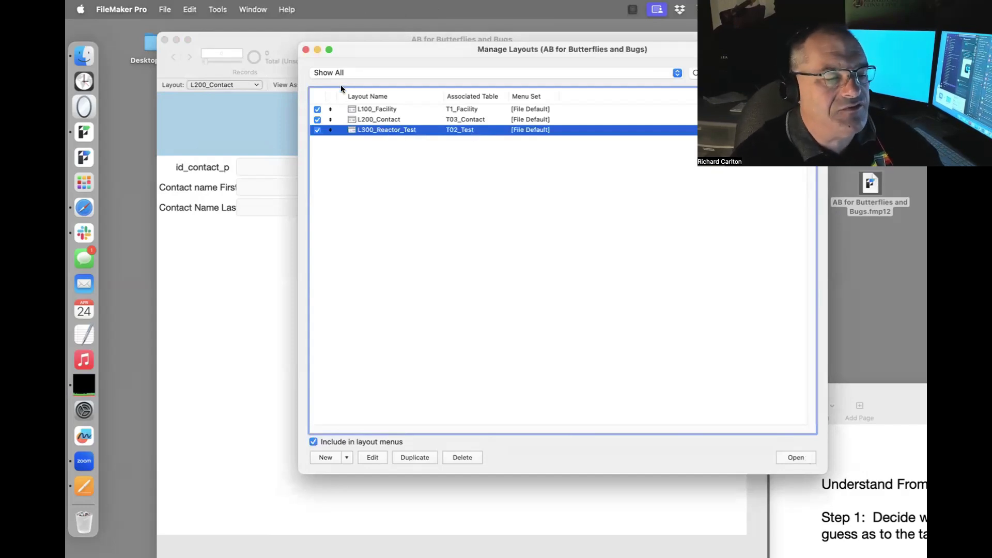
Close Manage Layouts and switch to the L300_Reactor_Test layout.
left_click(307, 51)
left_click(241, 84)
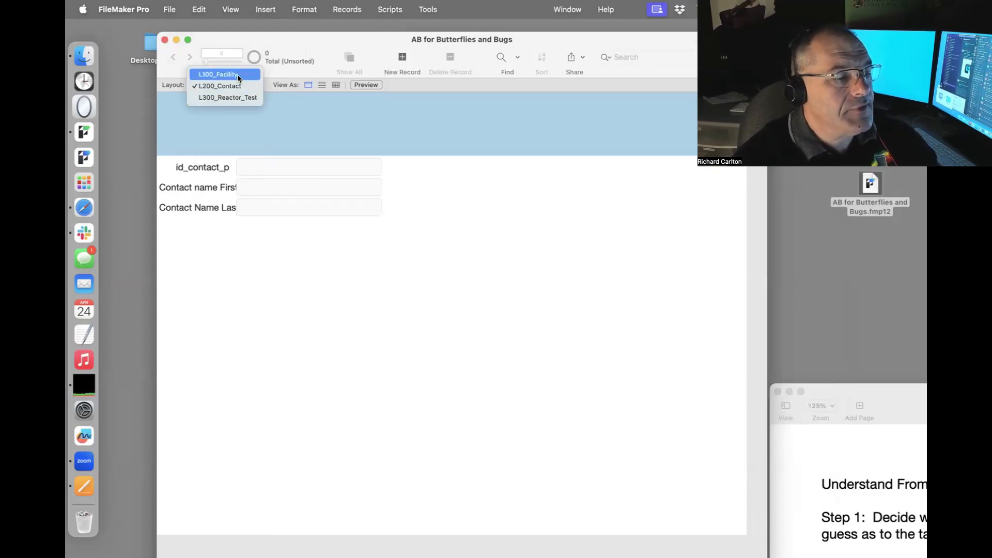
left_click(237, 75)
left_click(237, 85)
left_click(242, 106)
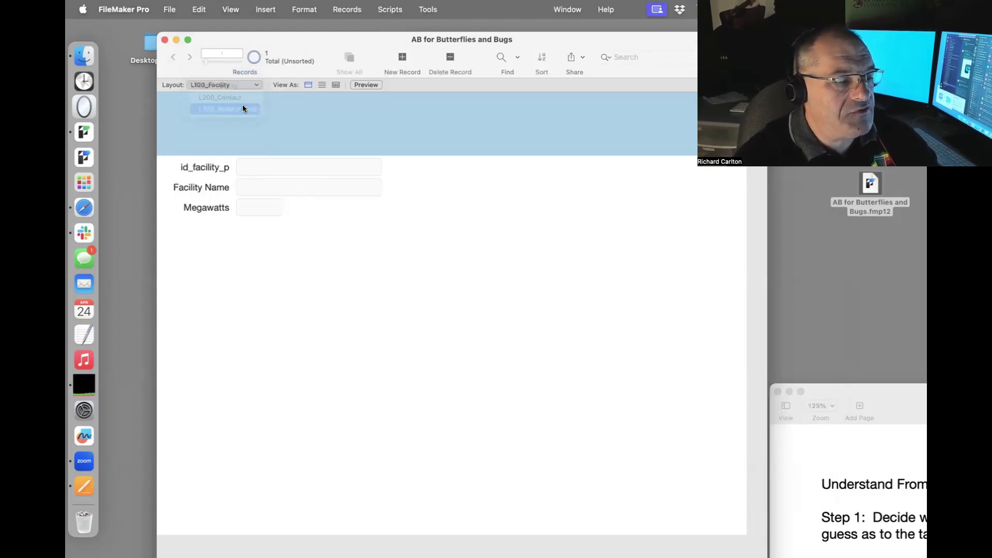
Open Manage Database with Shift-Cmd-D to view the relationships graph.
left_click(169, 8)
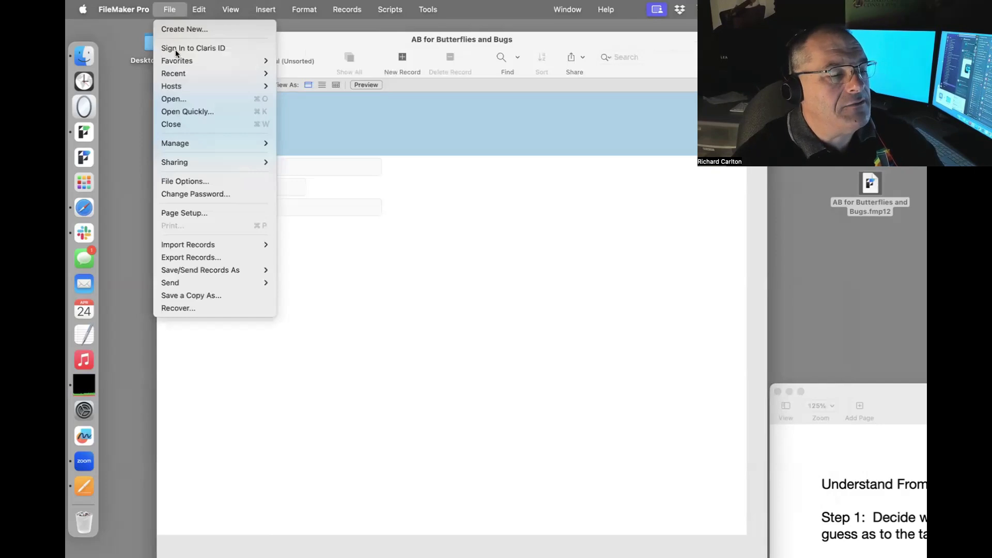
mouse_move(274, 138)
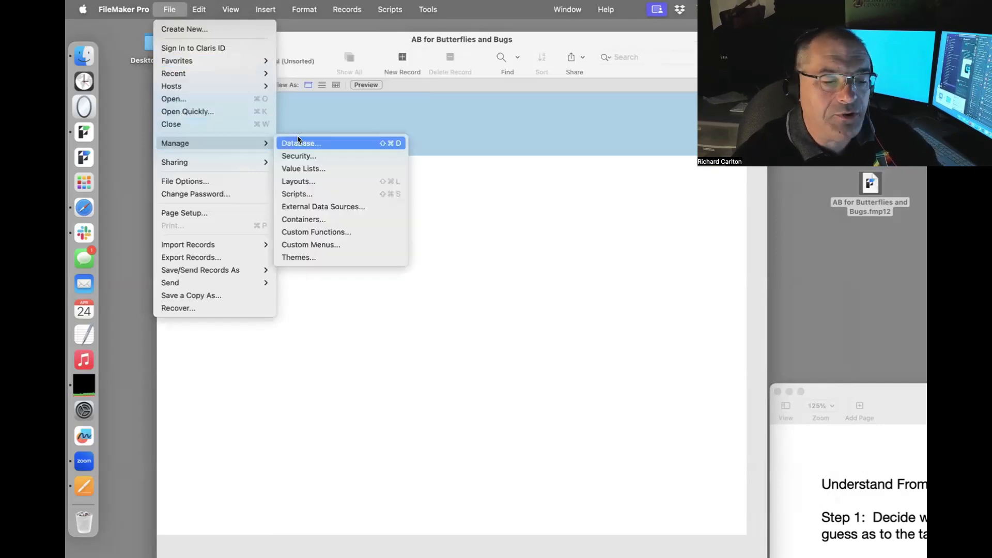
left_click(355, 115)
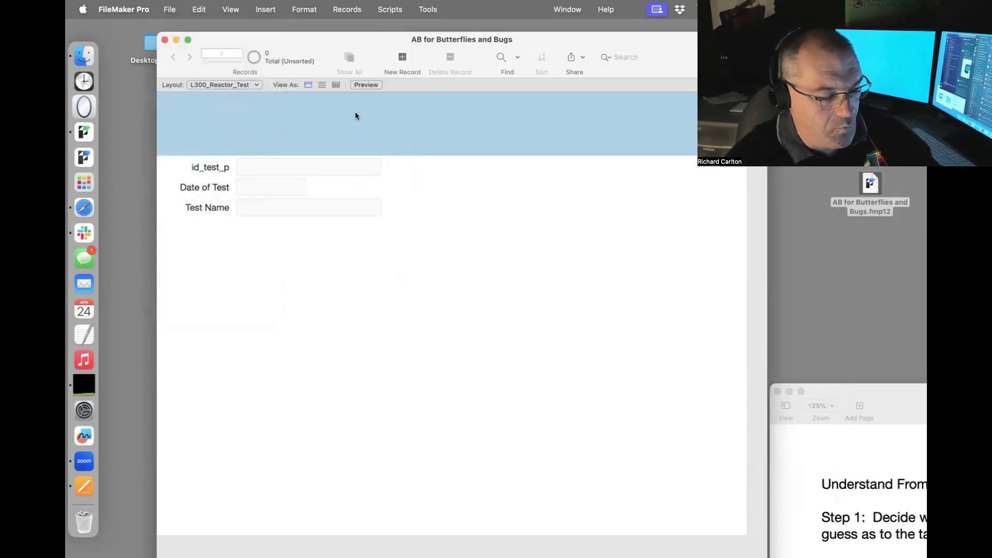
key("super+shift+d")
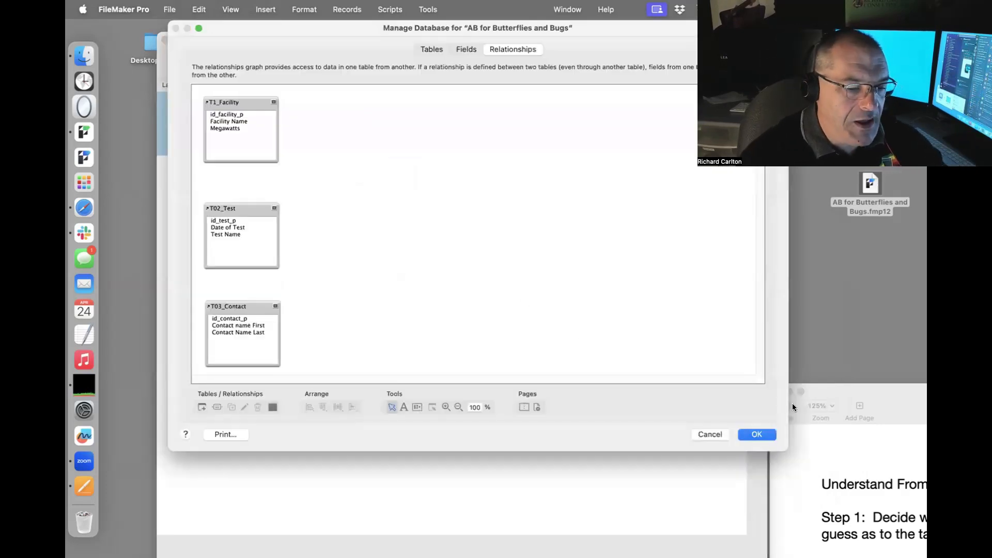
Enlarge the Manage Database window and rename T1_Facility to 'Blew Chews 5'.
left_click_drag(782, 449, 774, 508)
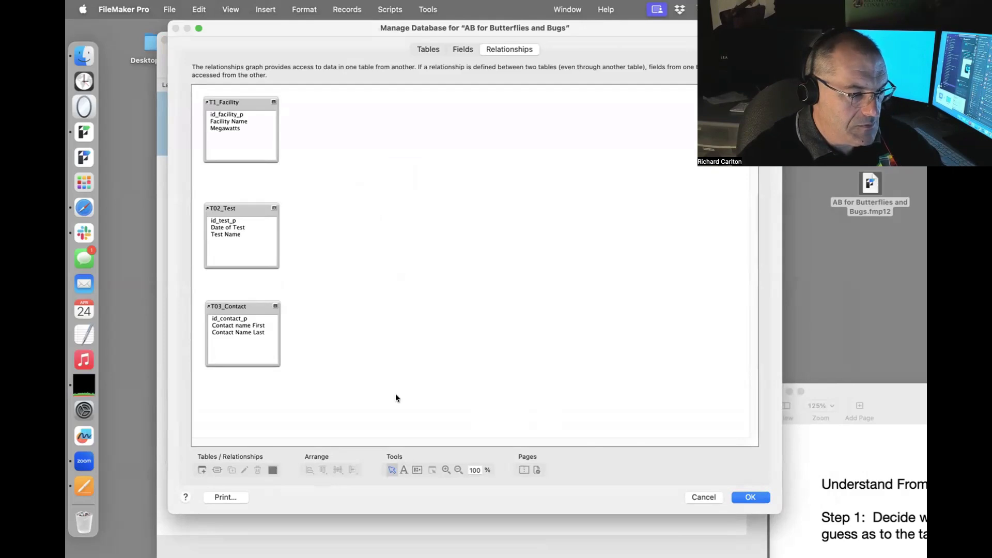
double_click(271, 144)
left_click(443, 335)
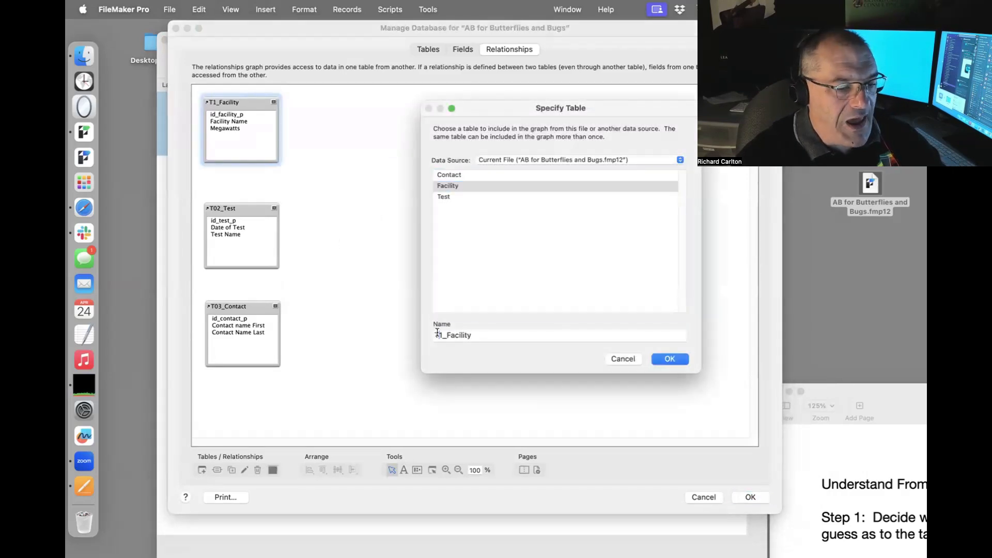
left_click_drag(499, 337, 389, 313)
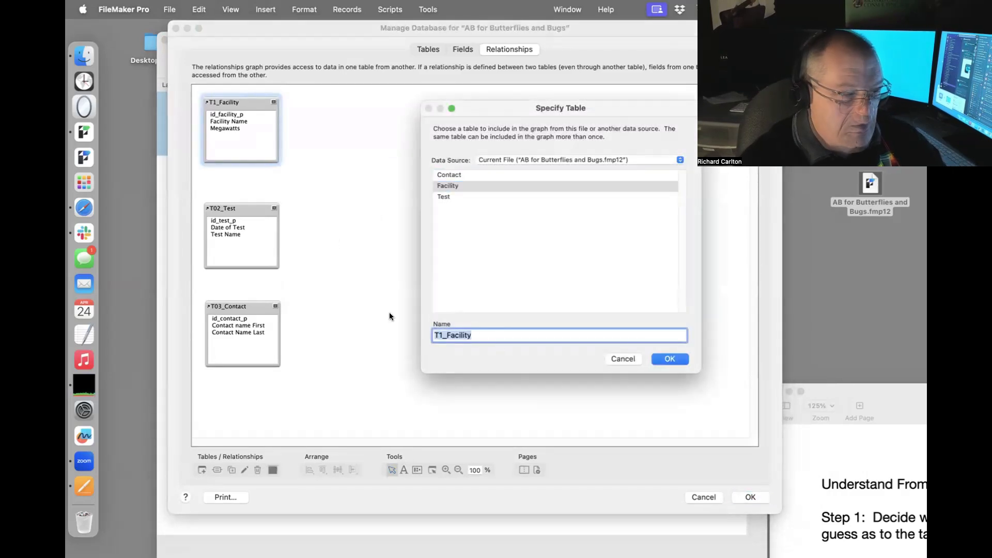
type("Blew Chews 5")
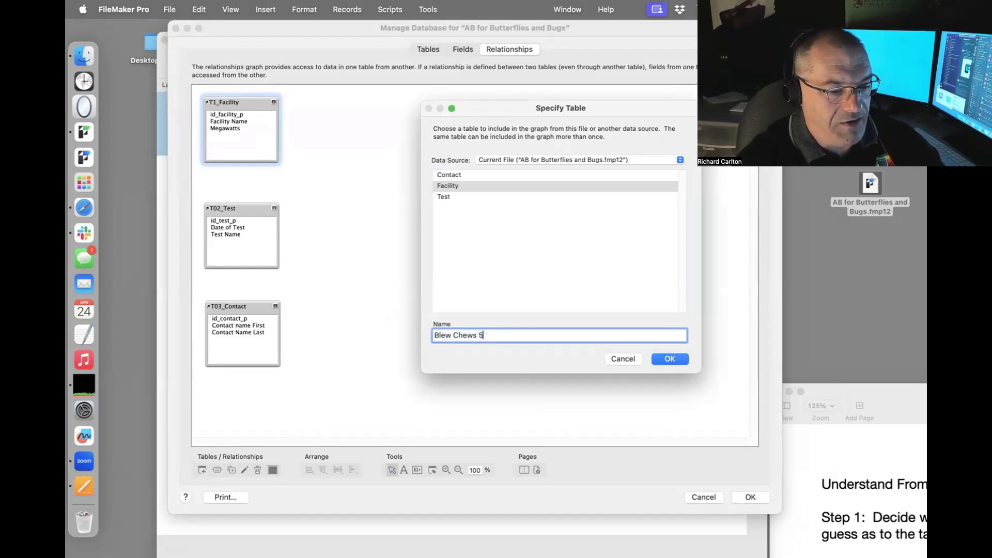
key("Return")
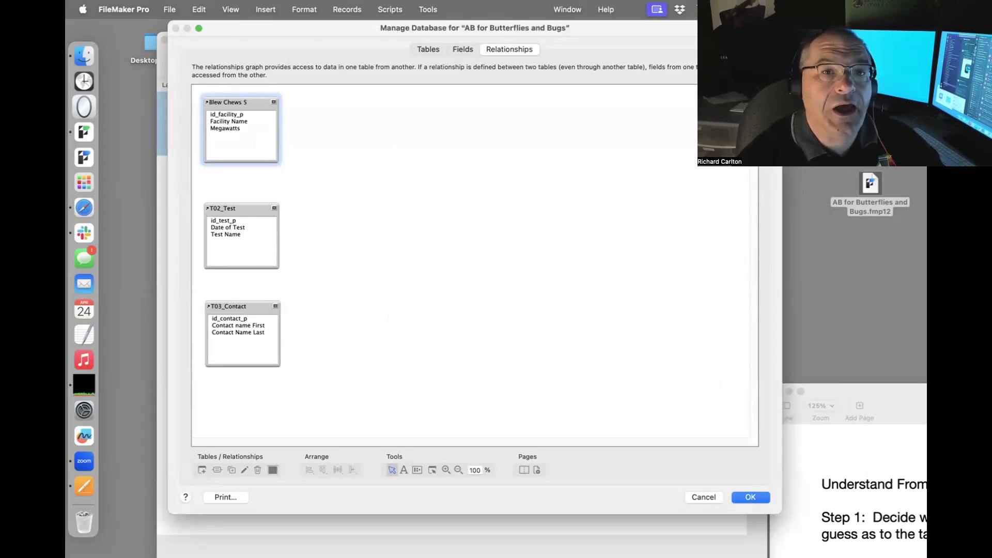
Rename the occurrence to T01_Facility, save, and reopen Manage Database.
double_click(213, 104)
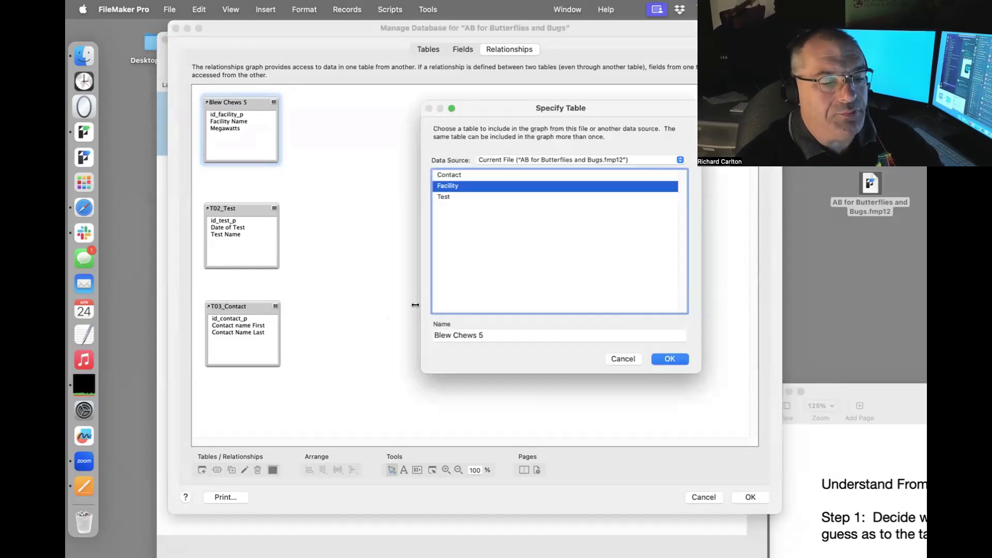
key("Tab")
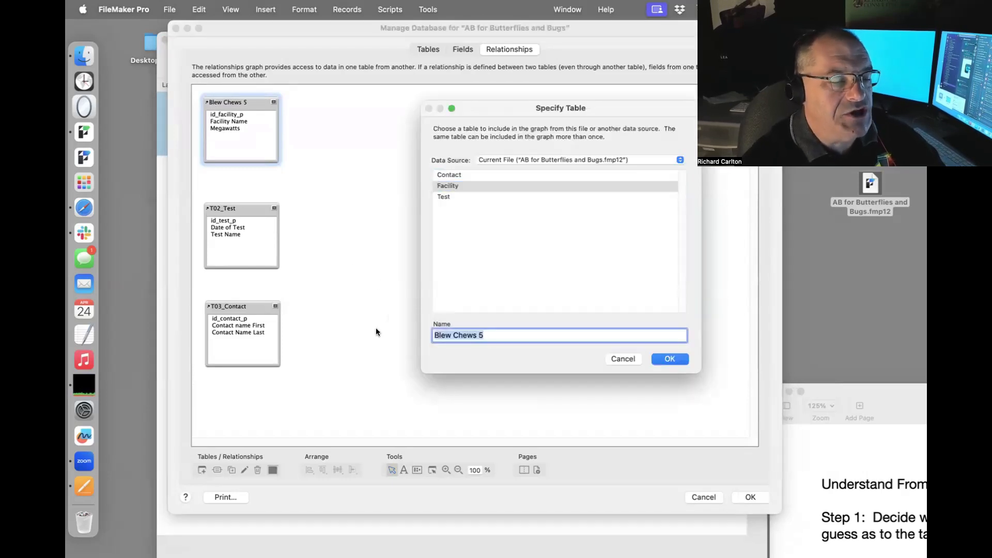
type("T")
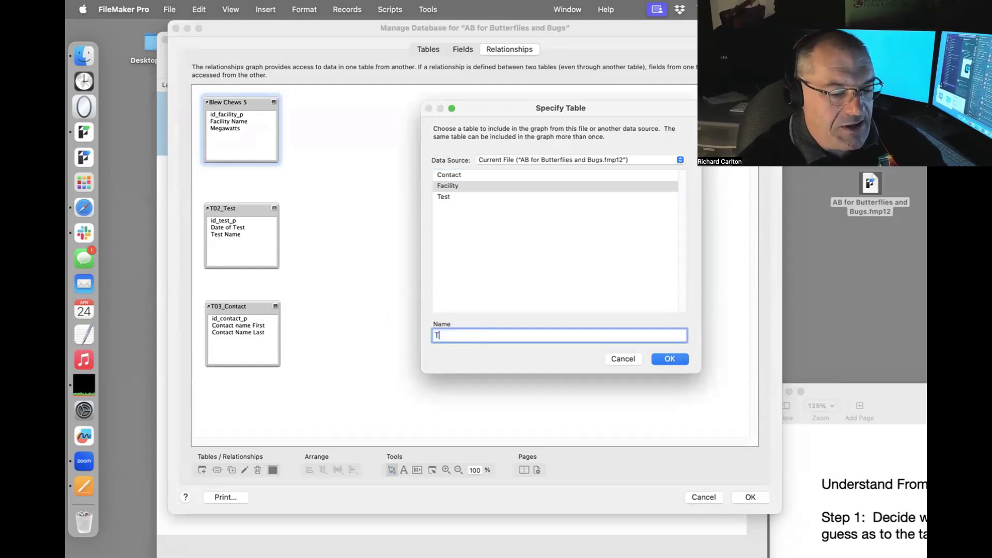
type("01_")
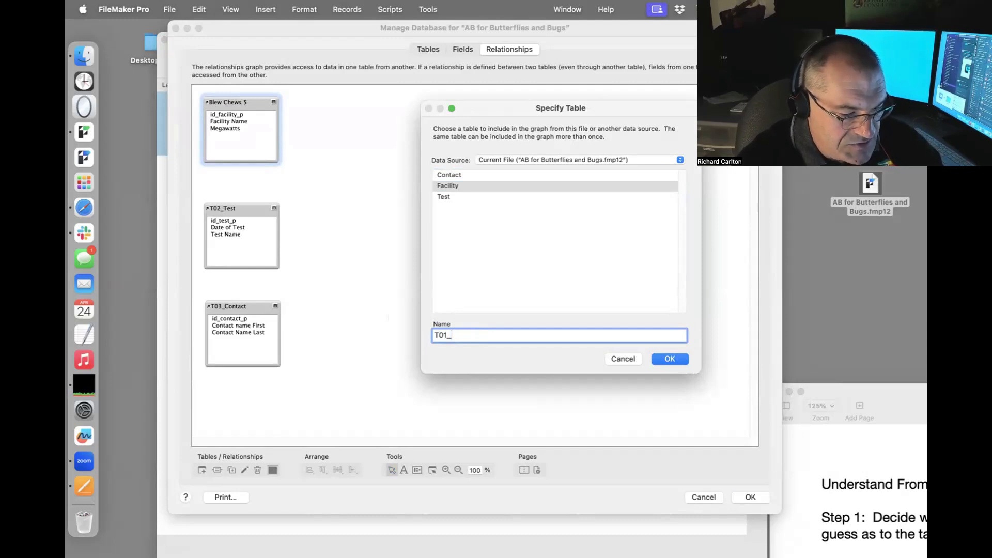
type("Facility")
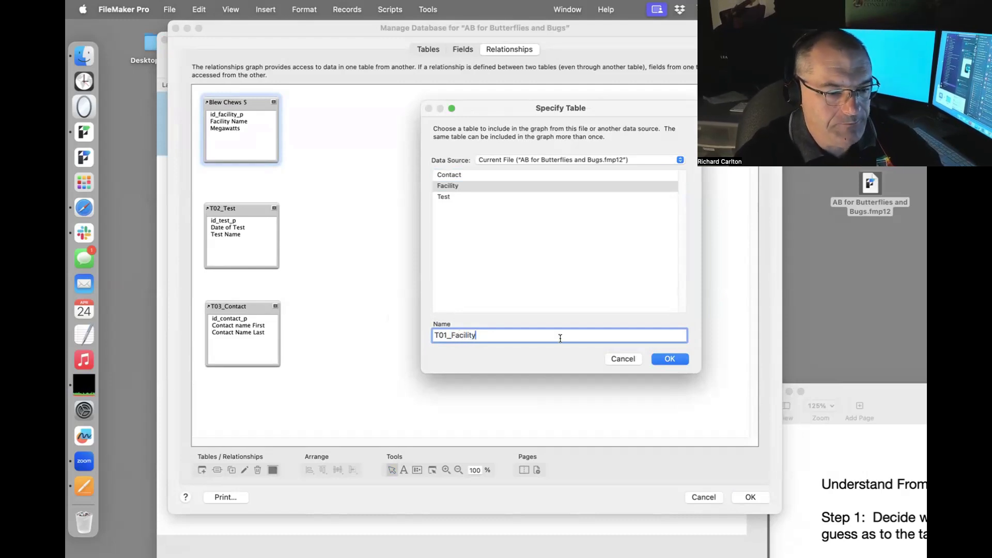
left_click(669, 359)
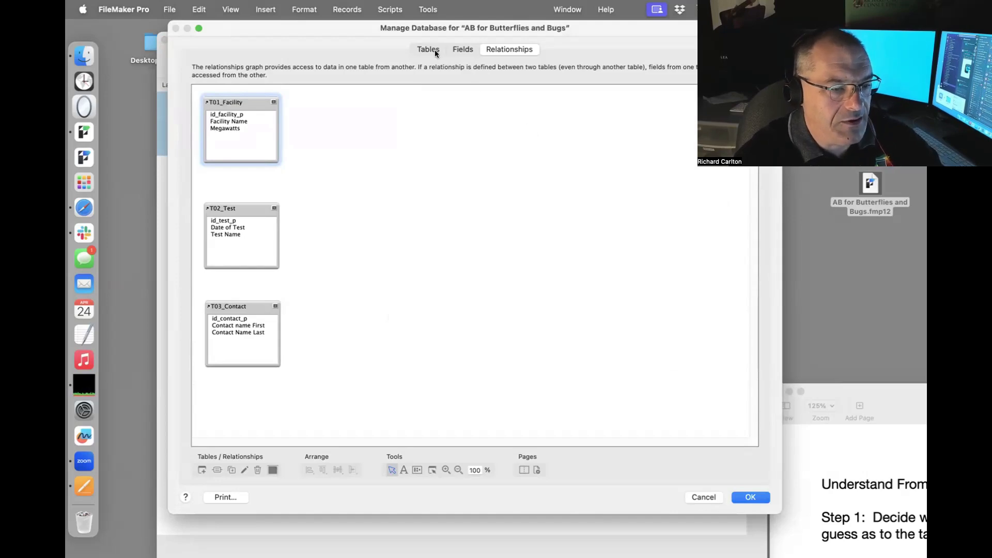
left_click(752, 497)
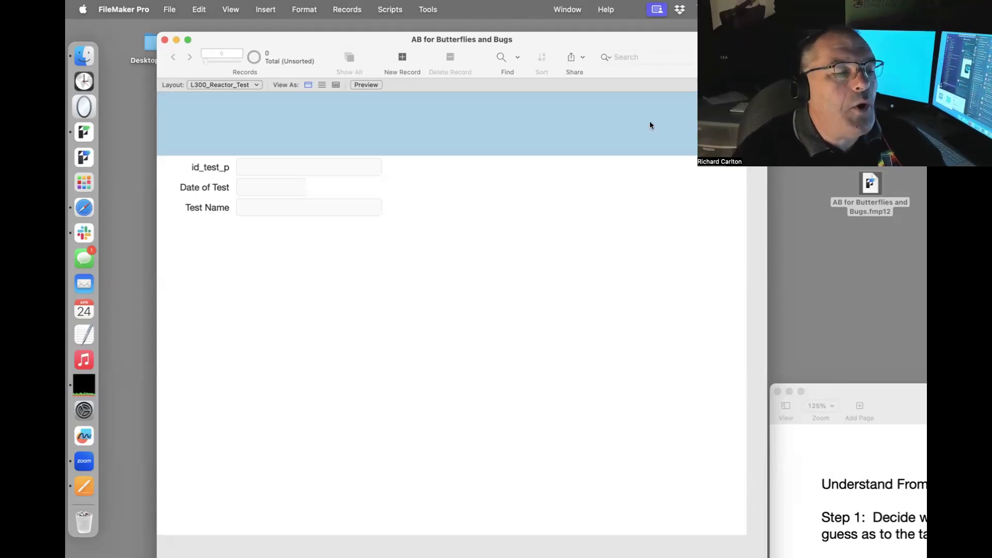
key("super+shift+d")
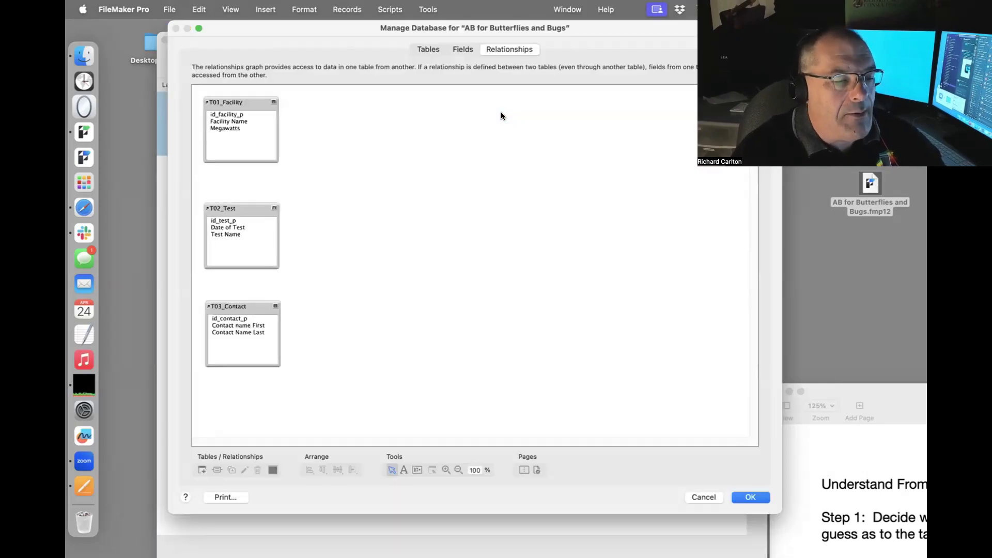
Add a note with placeholder text to the middle of the relationships graph.
left_click(403, 470)
left_click_drag(386, 263, 620, 373)
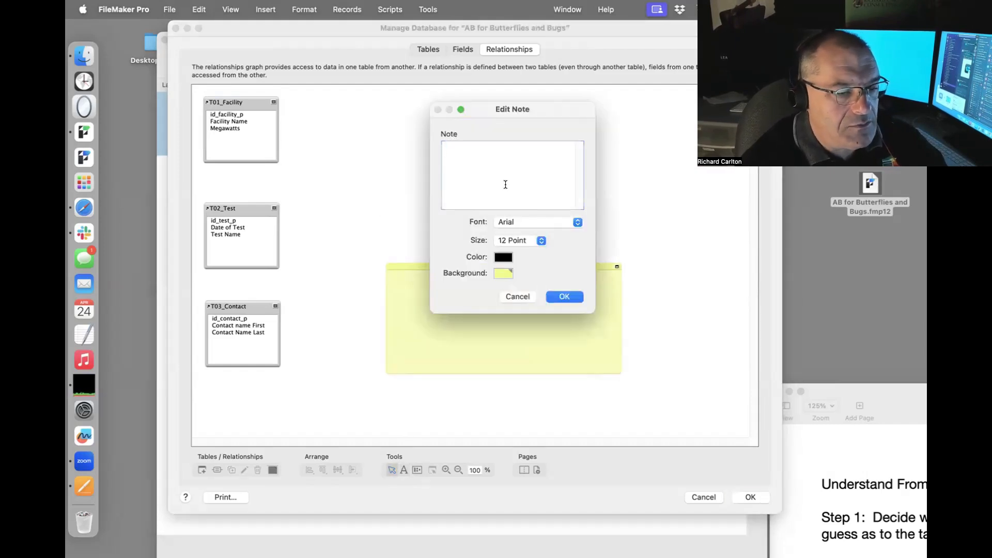
type("a;lskdfliasjflkasdlf;kjaslkdjflkajsdflkj")
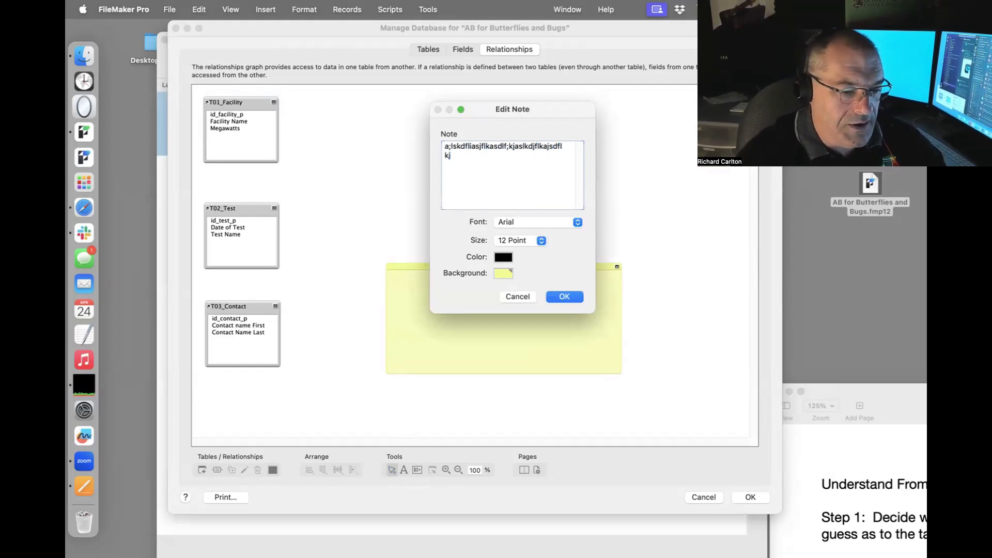
left_click(573, 296)
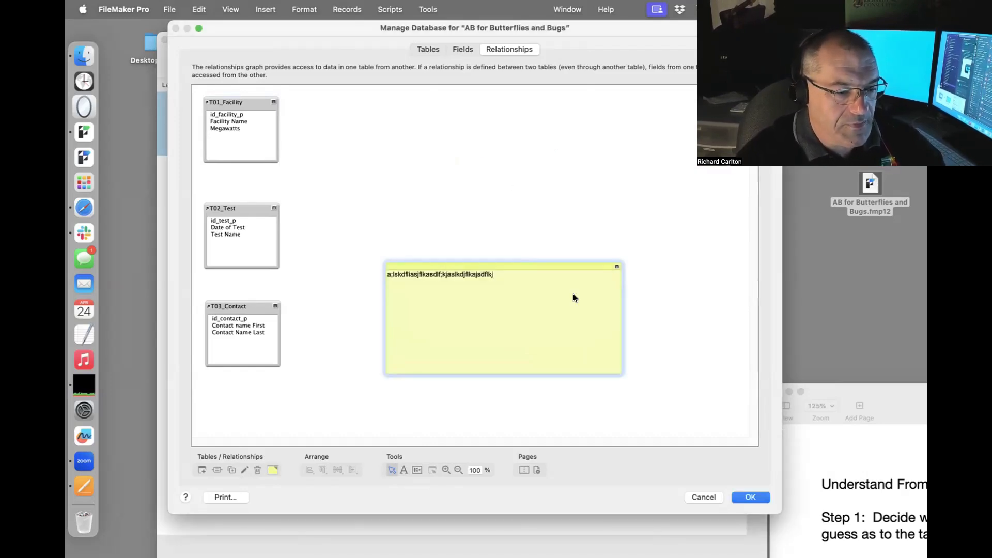
Move the note to the top-left of the graph and widen it across T01_Facility.
left_click_drag(528, 266, 498, 98)
left_click_drag(328, 401, 248, 124)
left_click(384, 198)
left_click(406, 241)
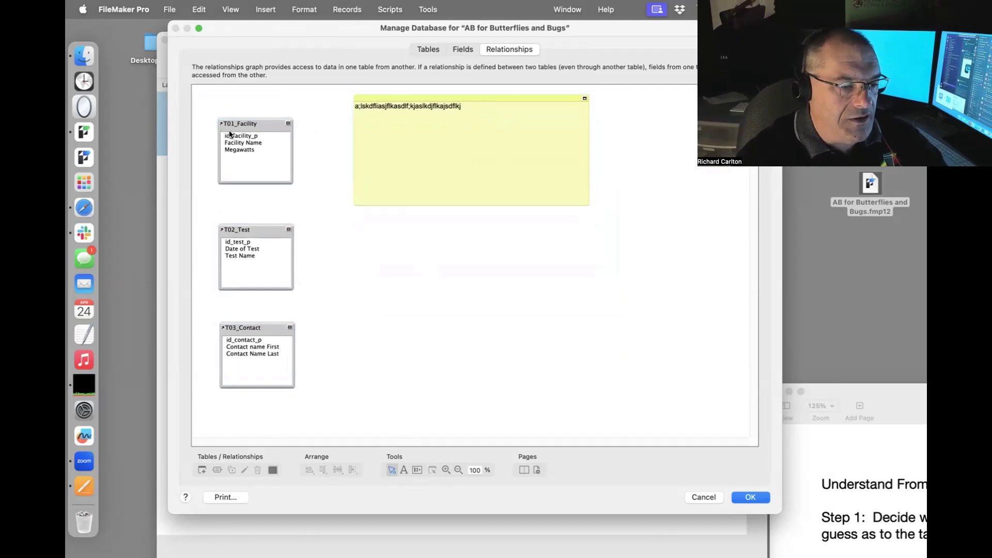
left_click_drag(475, 92, 329, 93)
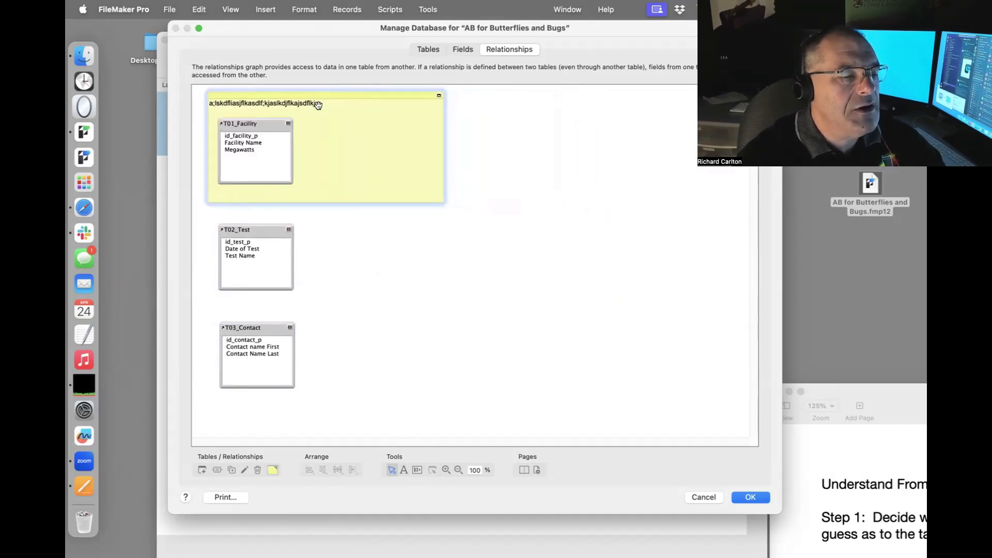
left_click_drag(438, 134, 476, 134)
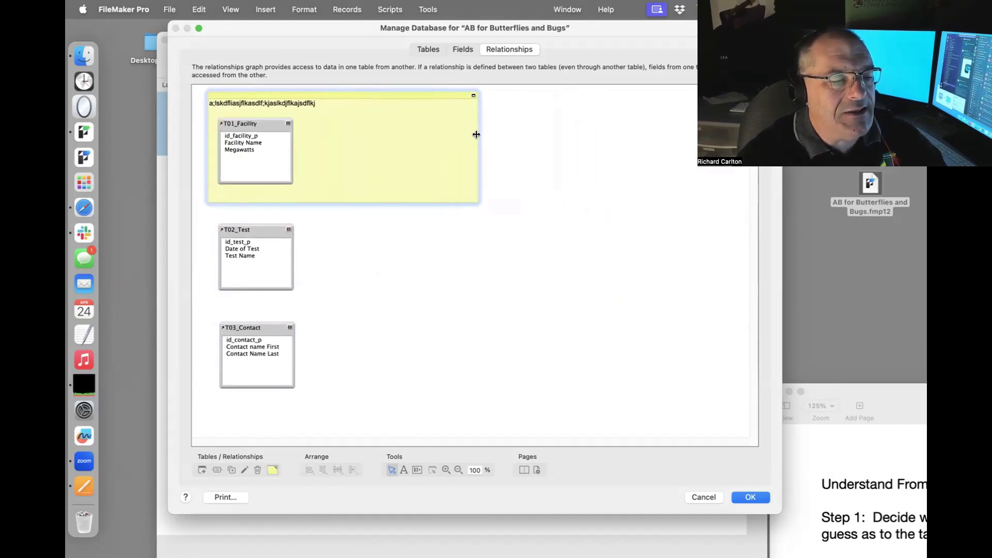
left_click(284, 106)
Set the note text to 'T01_Facility' at 48 point.
double_click(285, 106)
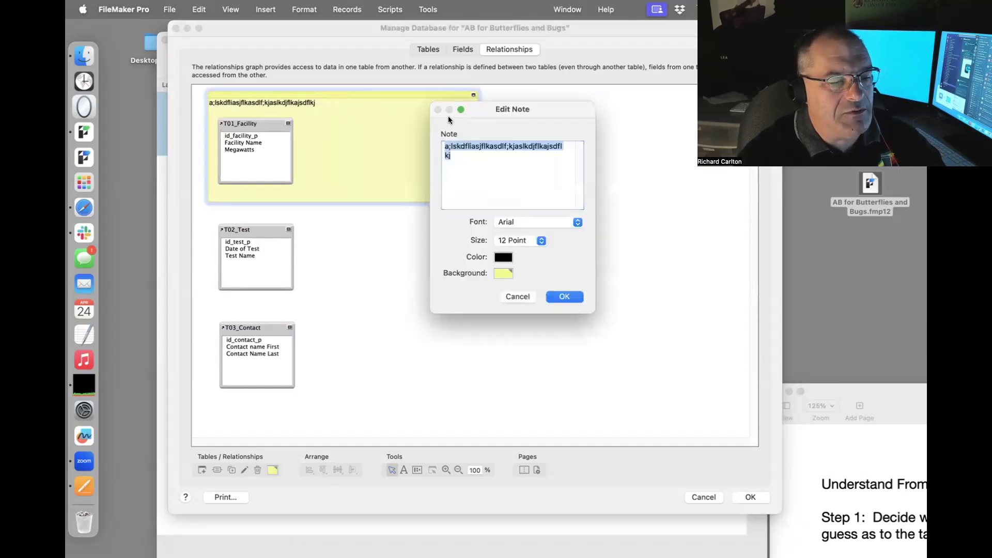
type("T01_")
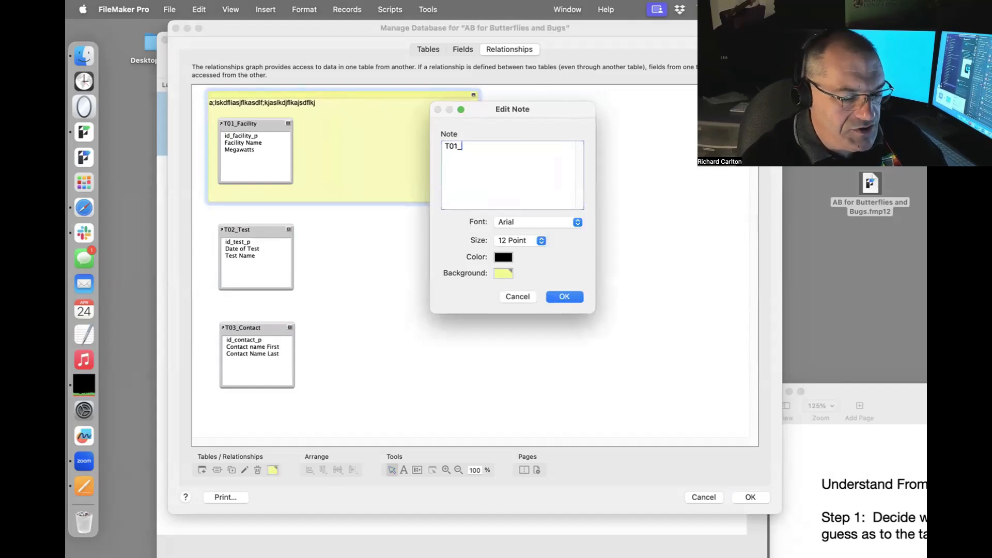
type("Facility")
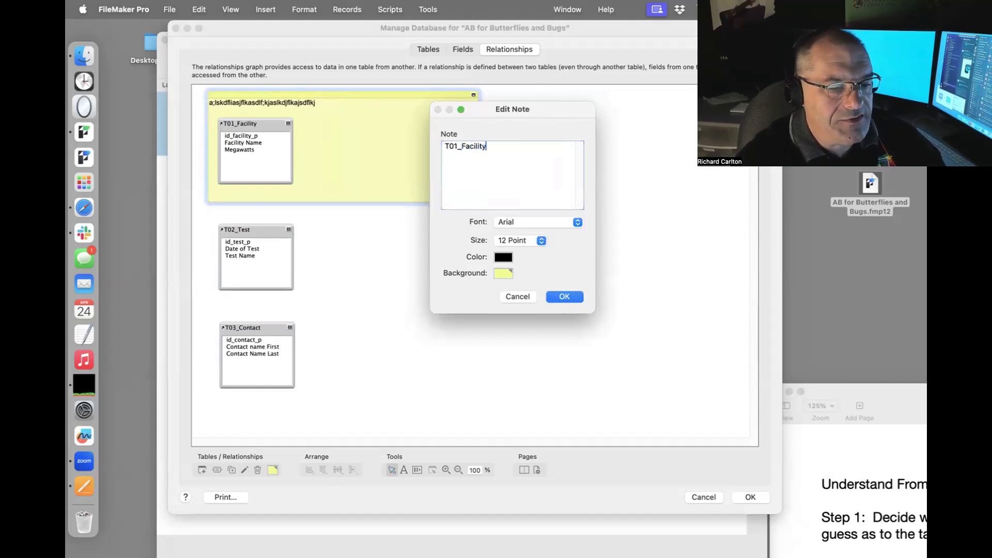
key("Return")
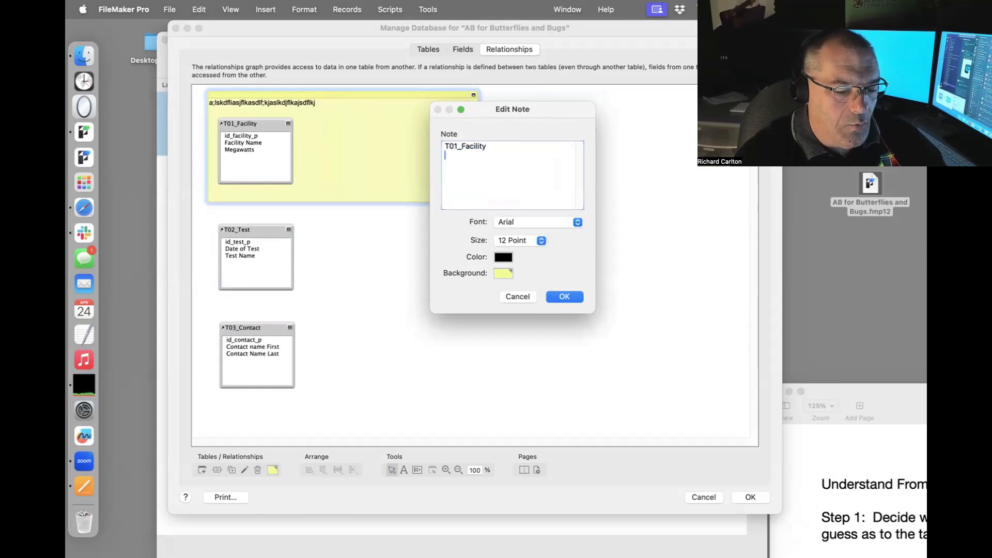
left_click(565, 296)
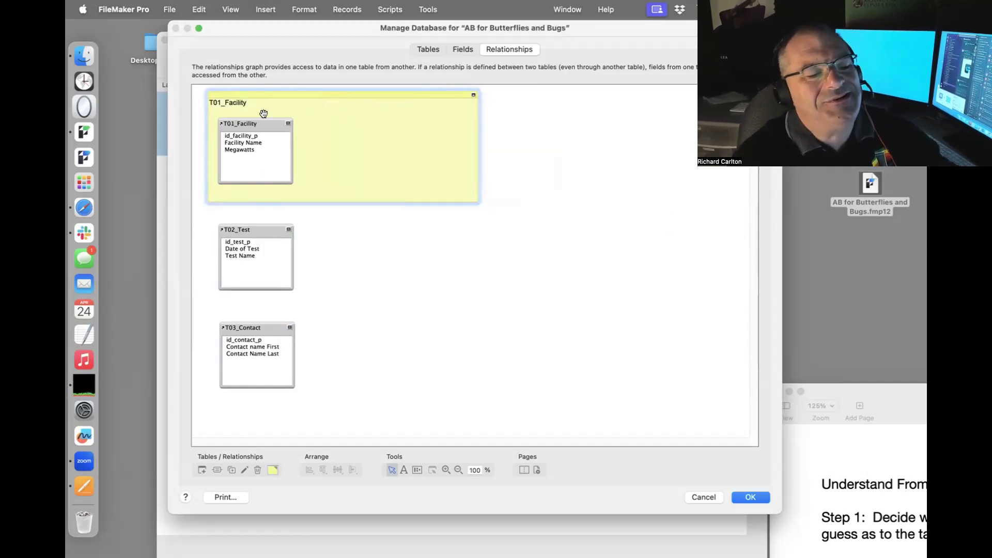
double_click(322, 125)
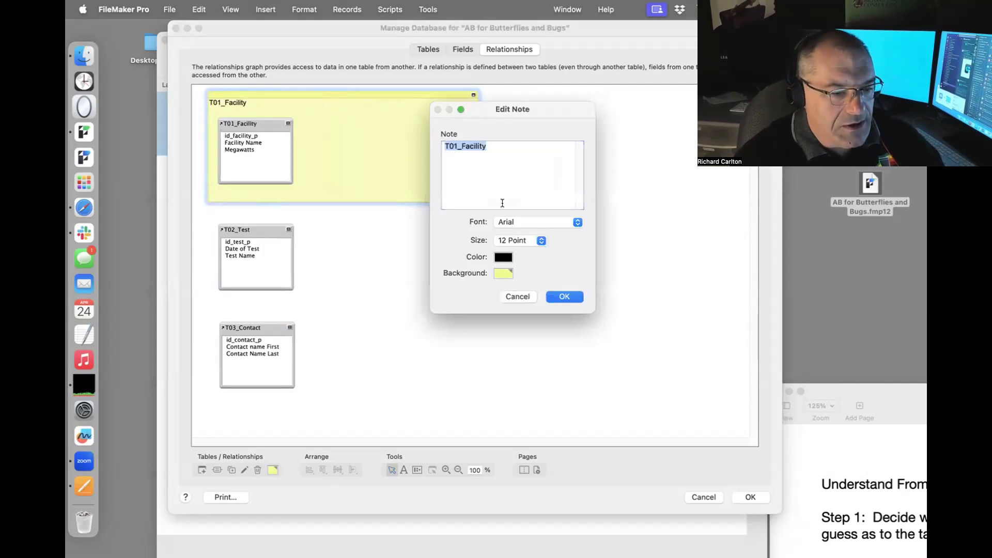
left_click(541, 241)
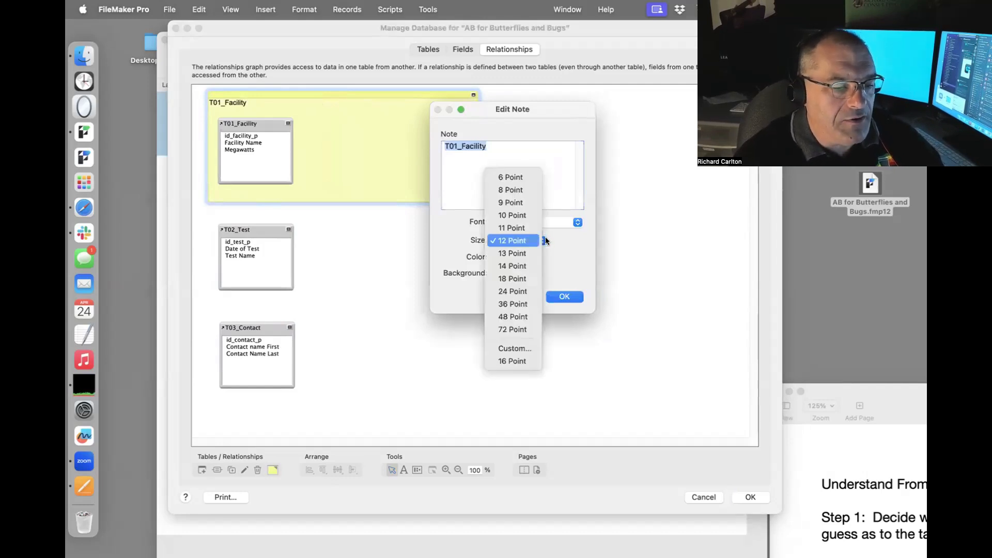
left_click(517, 317)
left_click(565, 295)
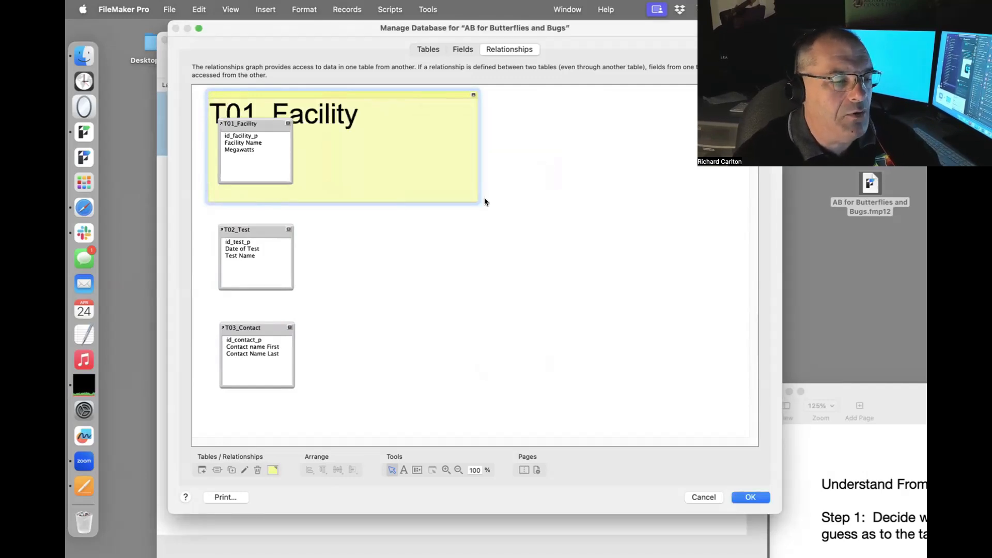
Enlarge the note to frame T01_Facility and move T02_Test and T03_Contact below it.
left_click_drag(280, 127, 279, 147)
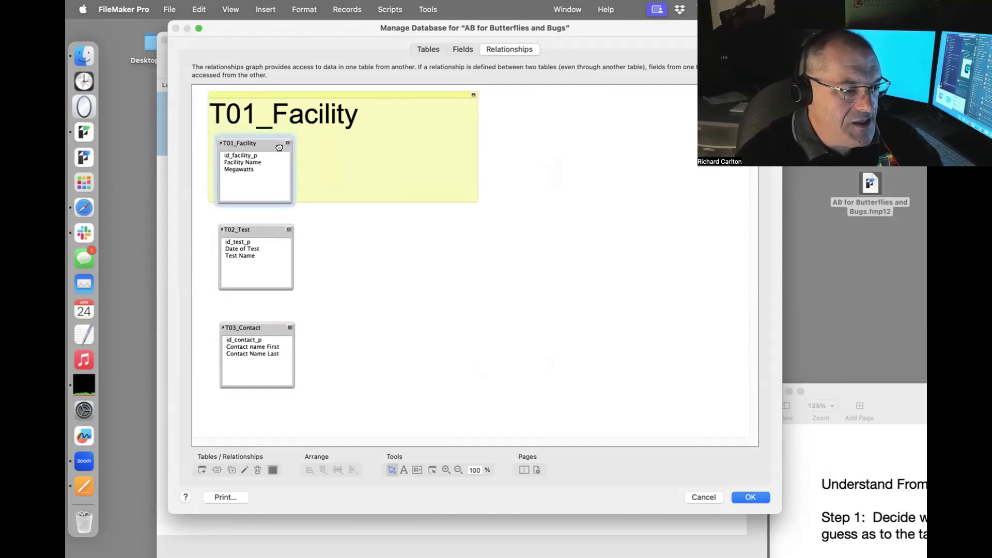
left_click(456, 171)
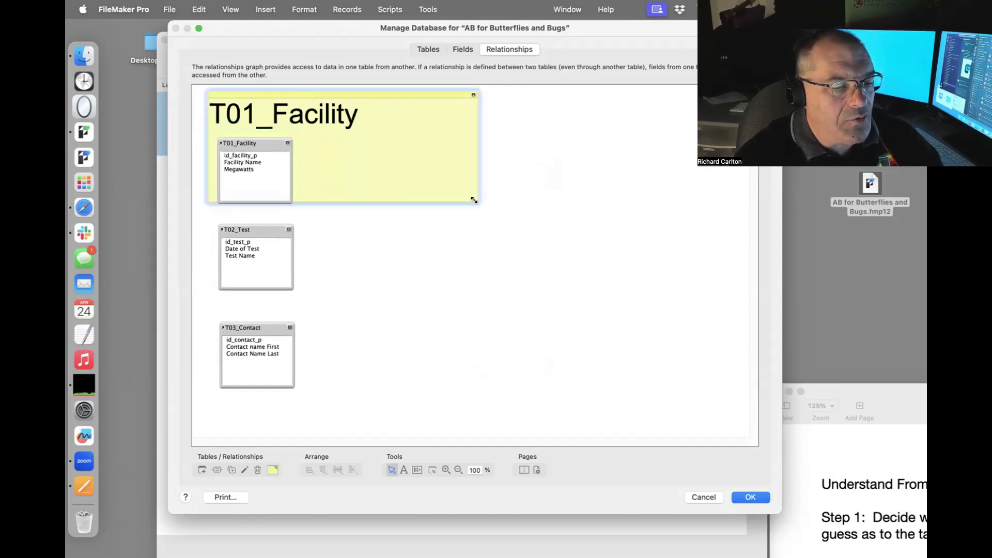
left_click_drag(474, 200, 485, 218)
left_click(372, 410)
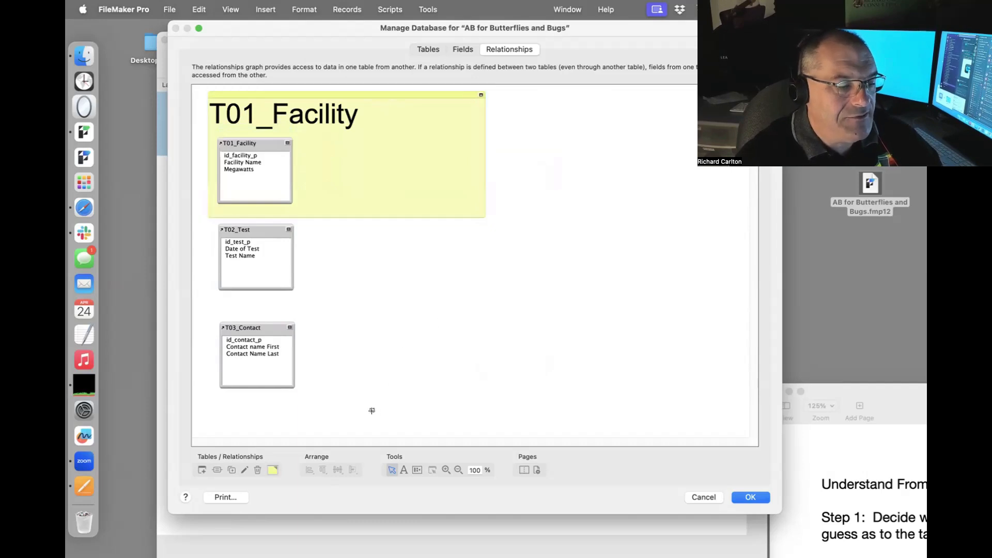
left_click_drag(372, 410, 248, 243)
left_click_drag(251, 231, 251, 258)
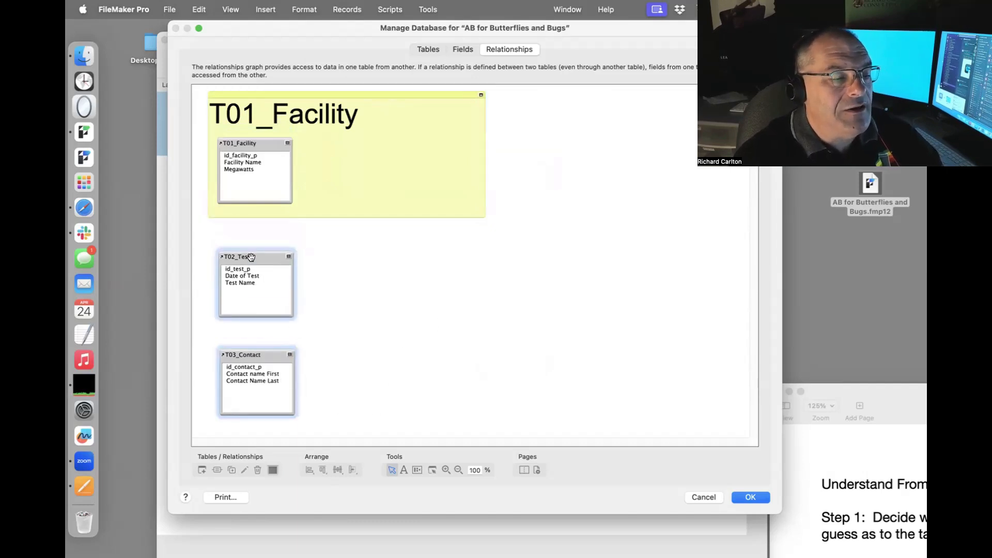
left_click(389, 229)
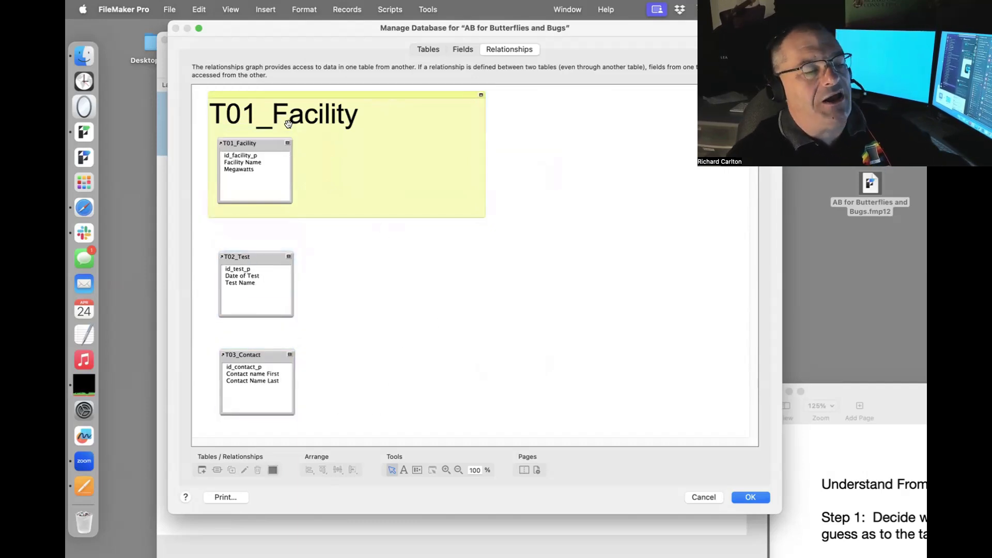
Reopen Manage Database, duplicate the T01_Facility note and drag the copy down around T02_Test.
left_click(751, 497)
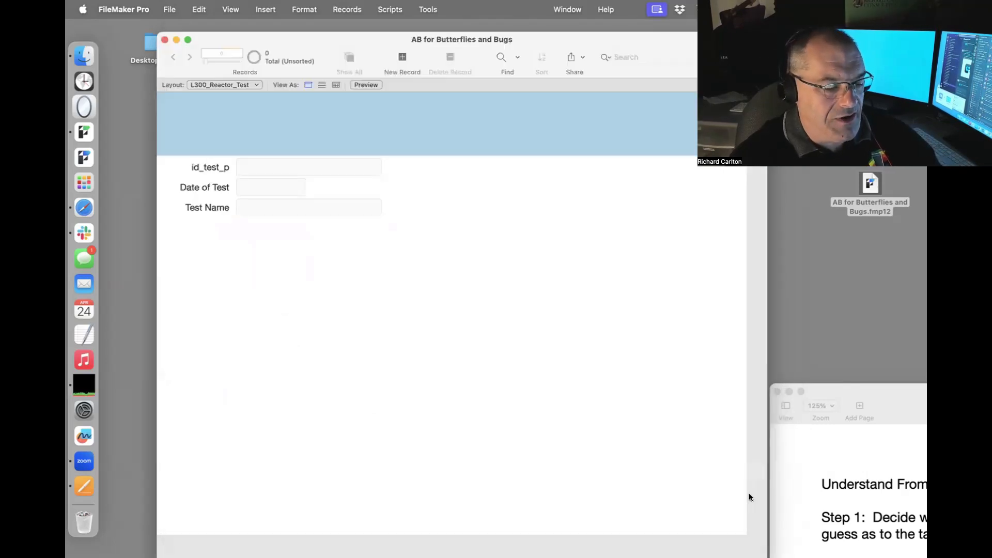
key("super+shift+d")
left_click(399, 171)
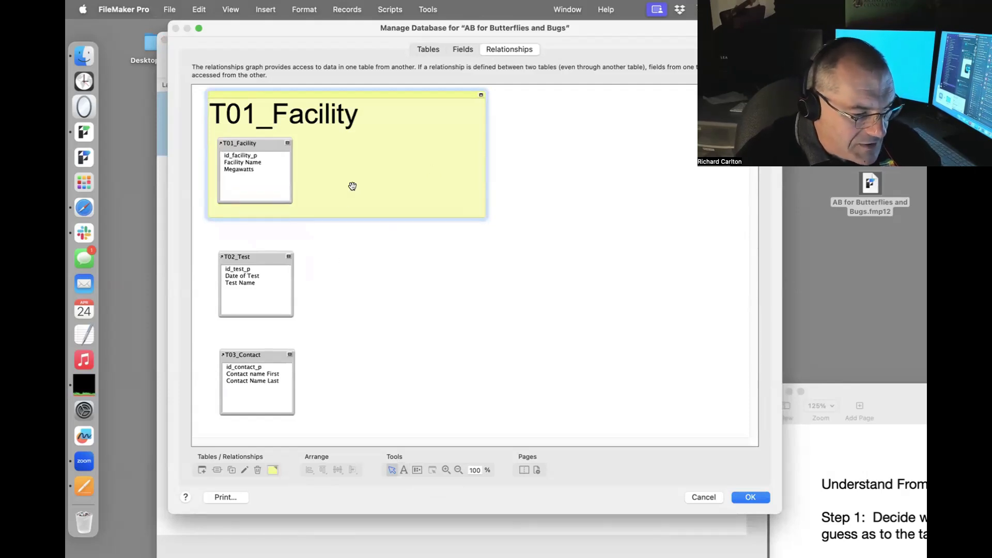
left_click(231, 470)
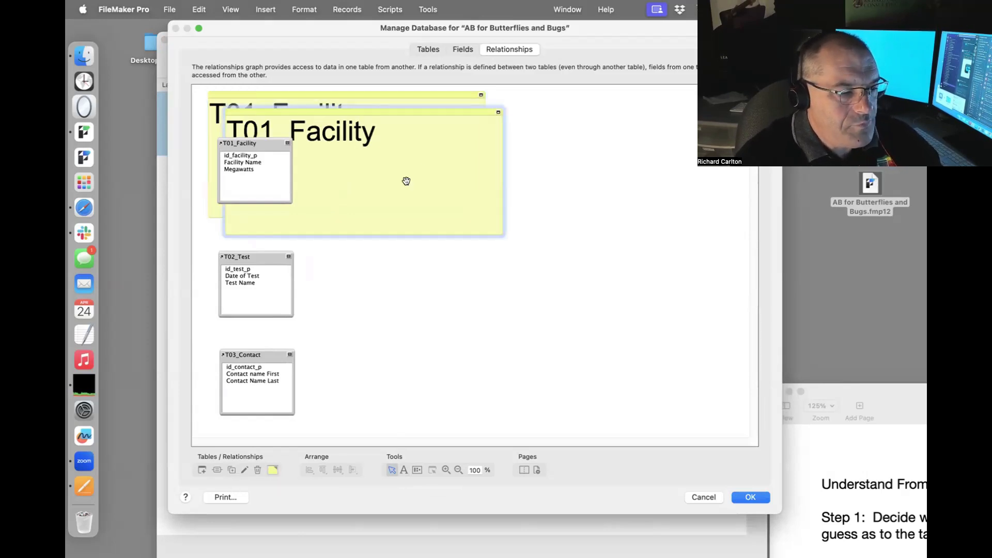
left_click_drag(432, 106, 411, 233)
Title the copied note T02_Reactor_Test and shift T02_Test and T03_Contact further down.
double_click(317, 254)
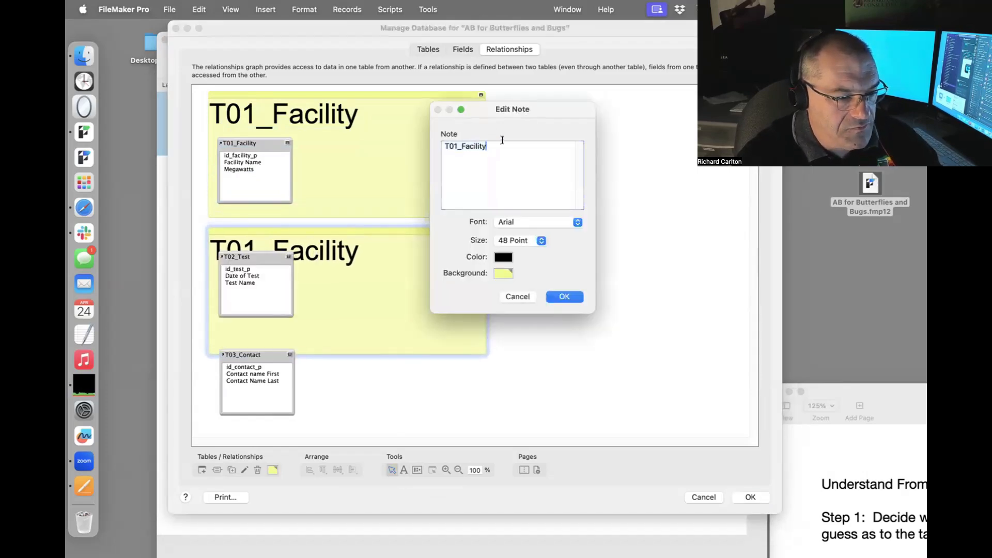
type("T02_")
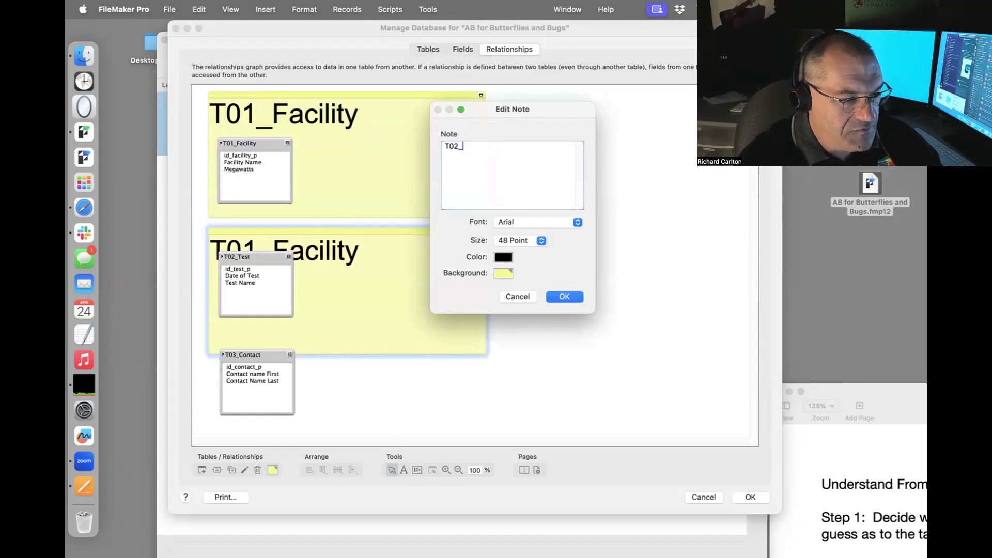
type("Rea")
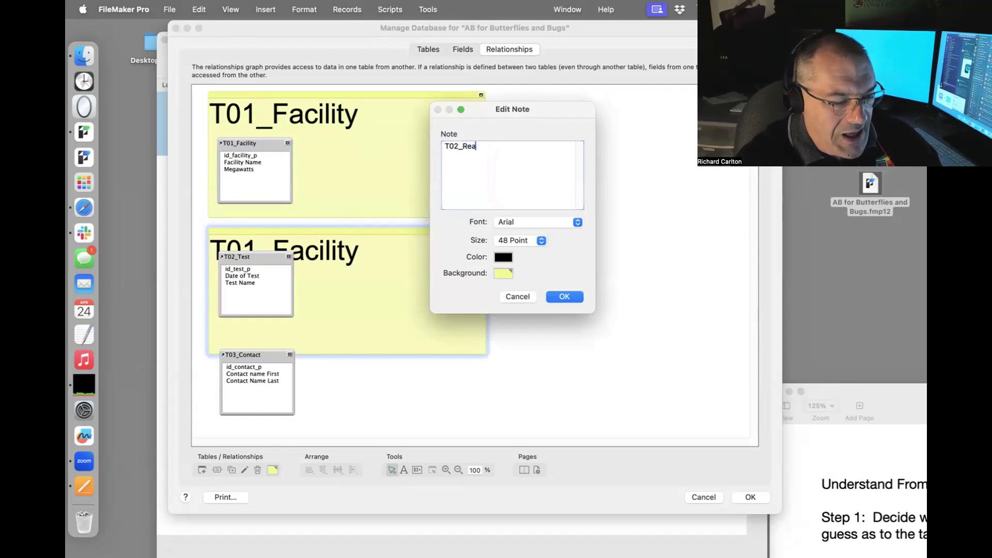
type("ctor Test")
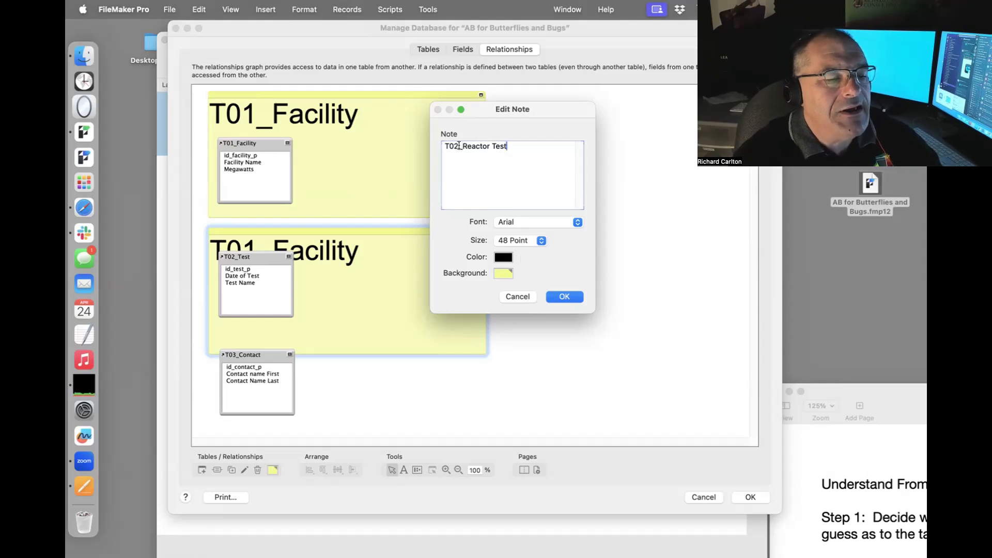
left_click(490, 147)
key("BackSpace")
type("_")
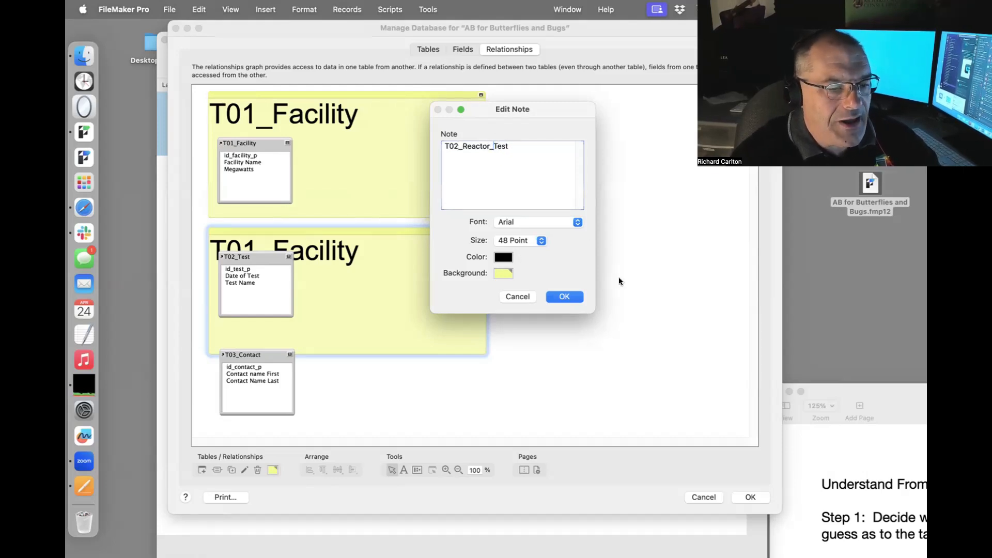
left_click(564, 296)
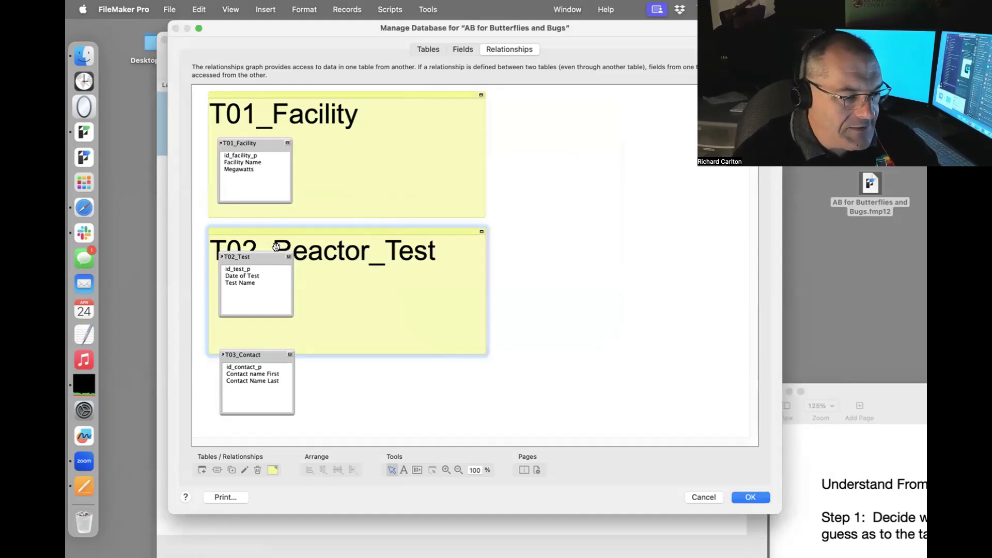
left_click_drag(274, 257, 276, 280)
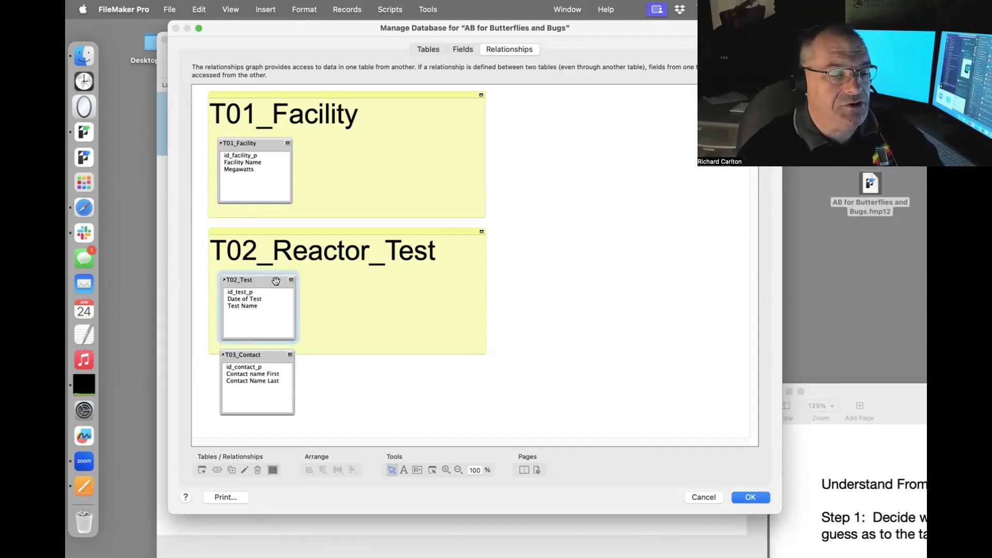
left_click_drag(274, 355, 270, 377)
Duplicate the T02_Reactor_Test note below it and move T03_Contact inside the copy.
left_click(361, 332)
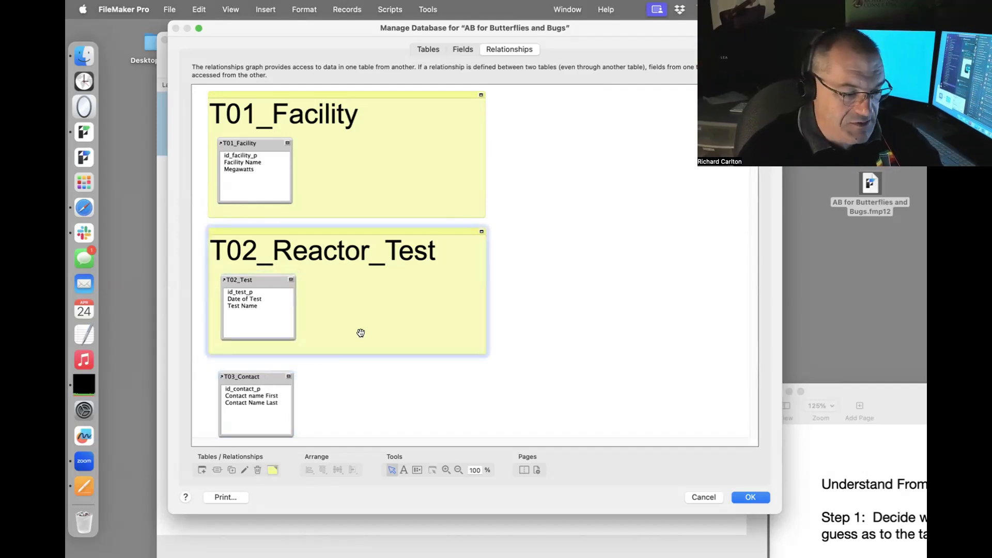
left_click(231, 469)
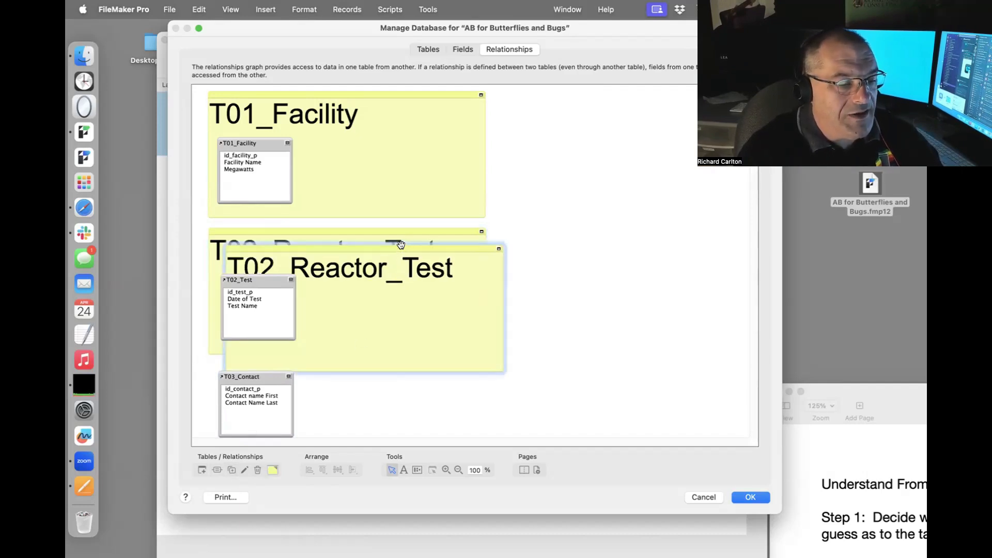
left_click_drag(401, 244, 386, 366)
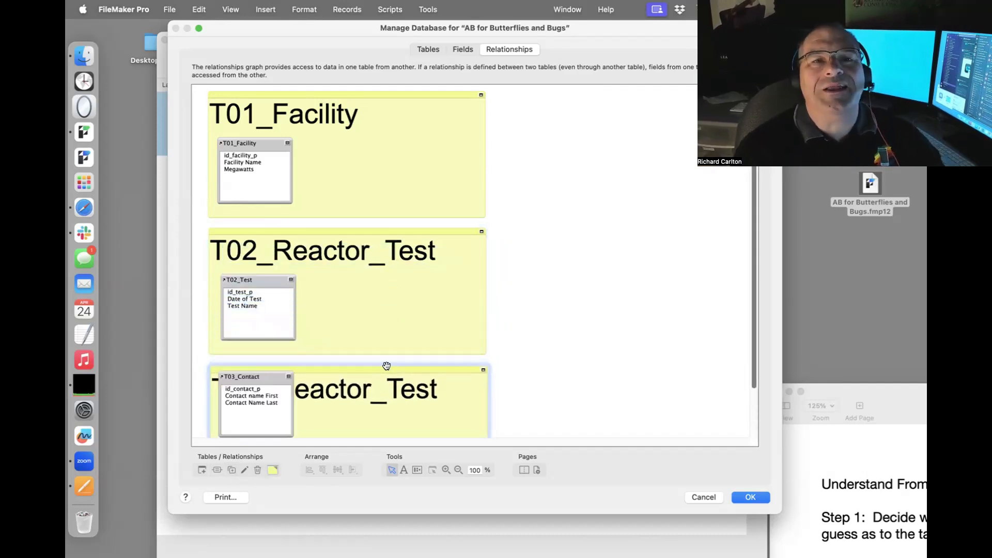
scroll(478, 335, "down", 2)
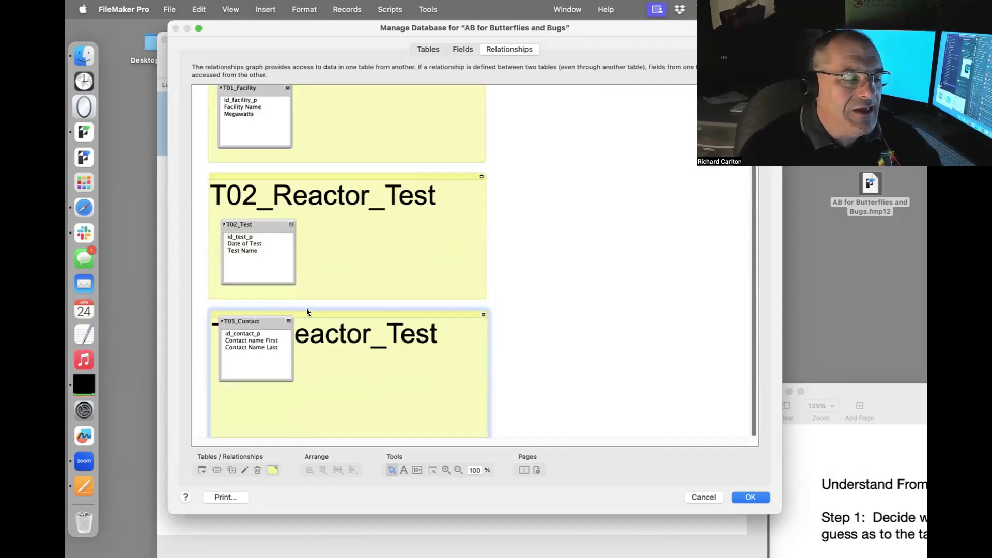
left_click(258, 324)
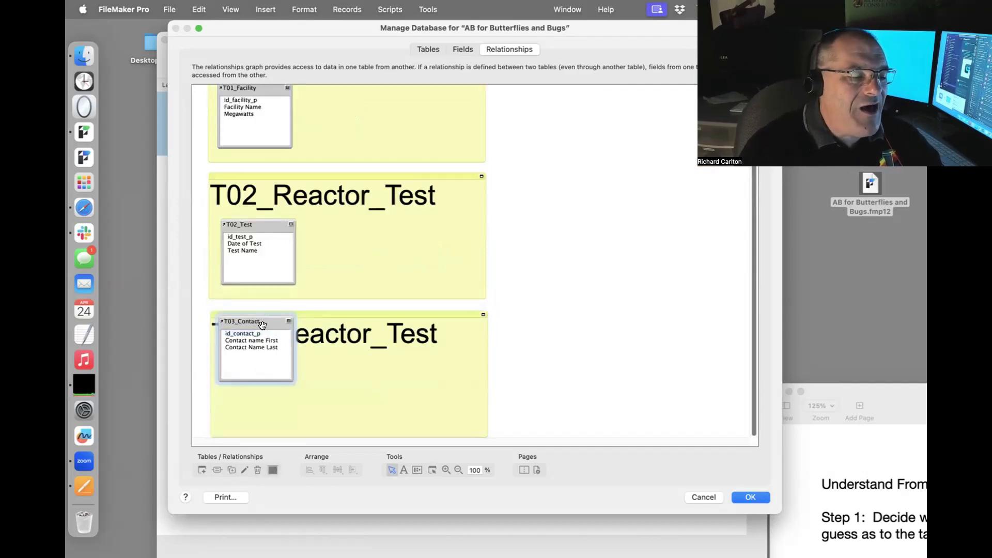
left_click_drag(262, 325, 270, 368)
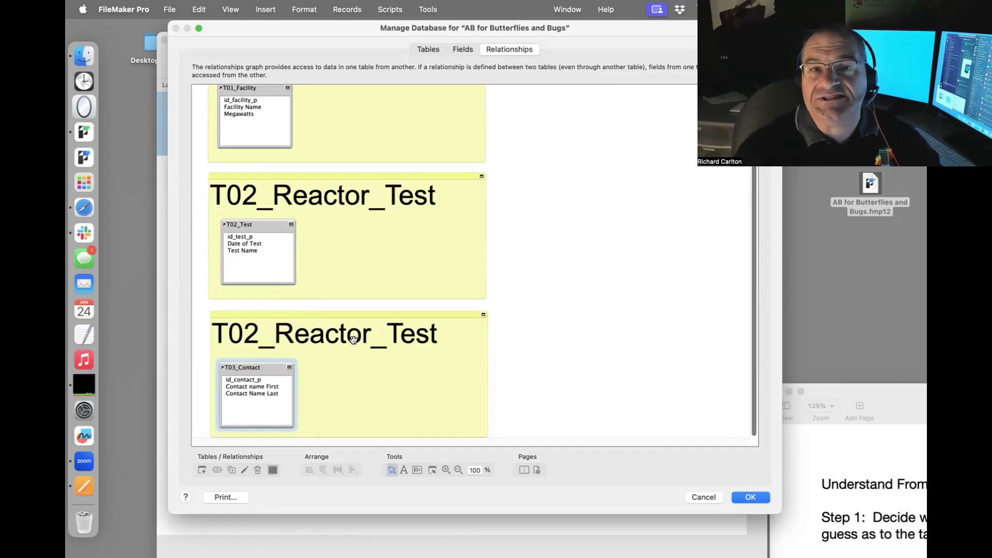
Rename the lower note to T03_Contact and close Manage Database keeping the changes.
left_click(269, 343)
double_click(268, 344)
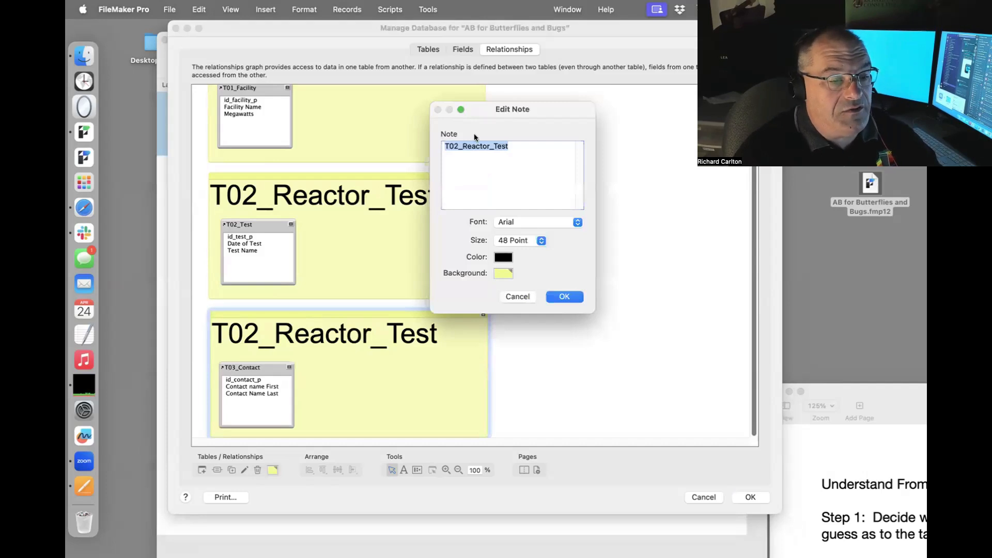
left_click(458, 146)
key("BackSpace")
type("3")
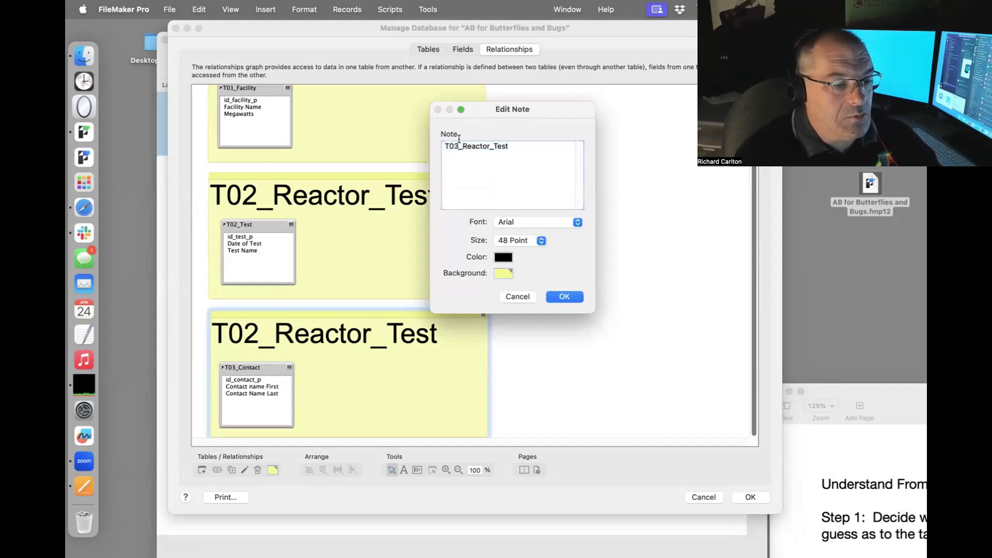
left_click(564, 297)
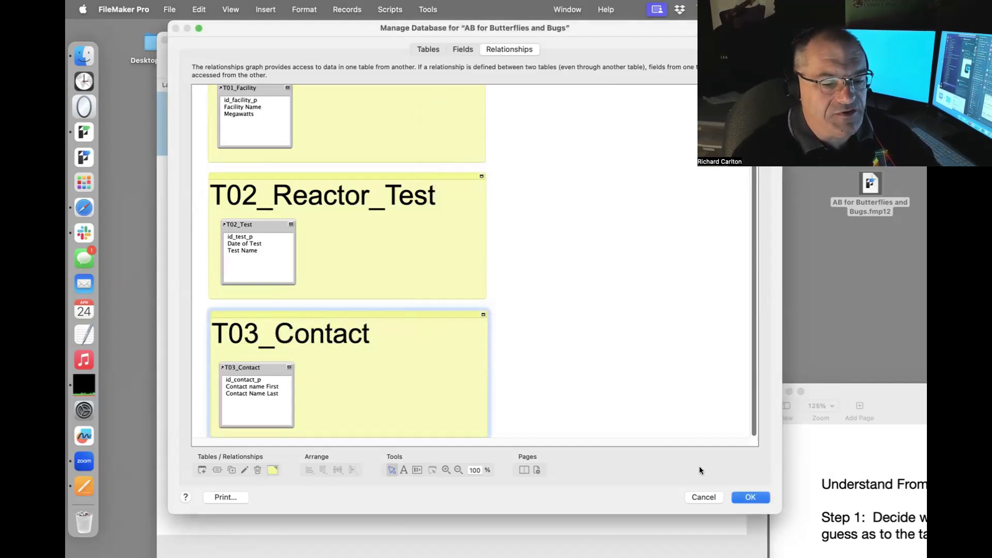
left_click(747, 498)
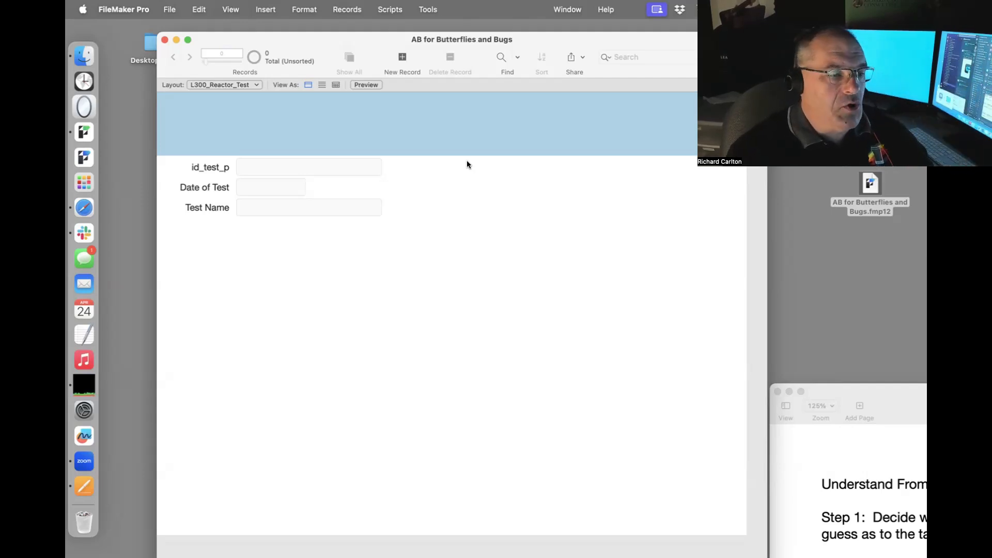
In Layout mode, move the Date of Test field and label beside id_test_p.
key("super+l")
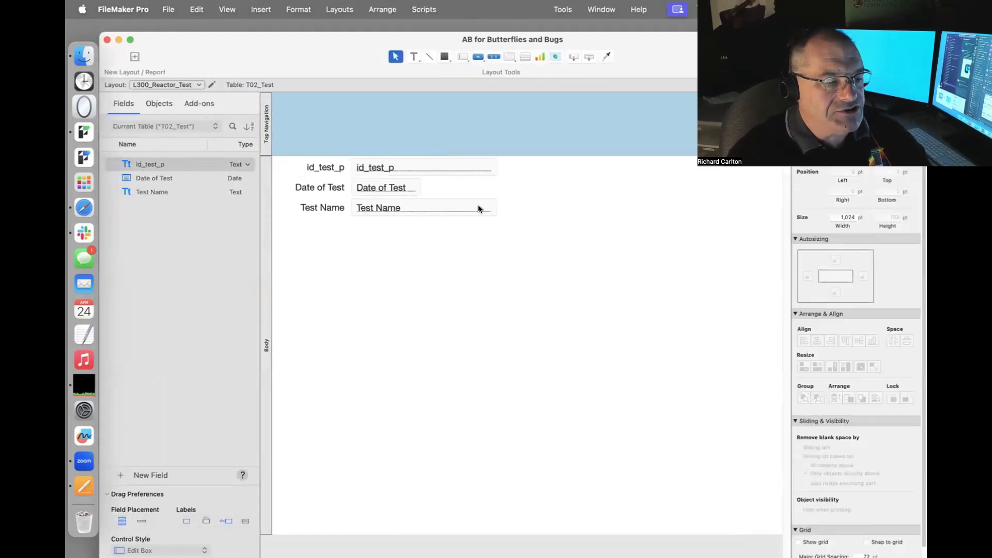
left_click(334, 187)
left_click(376, 187)
left_click_drag(376, 190, 605, 167)
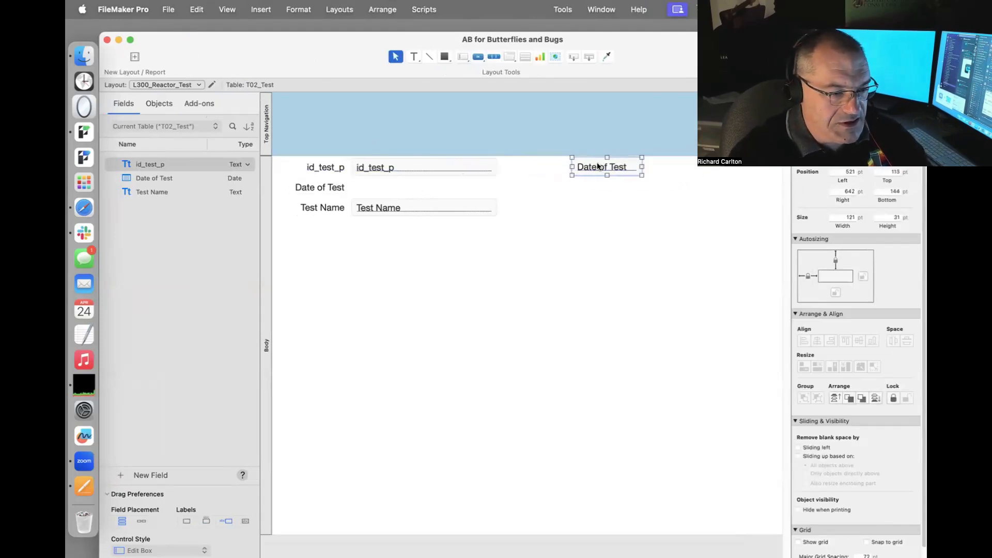
left_click_drag(306, 194, 539, 167)
Move Test Name and its label up under id_test_p and widen the field.
left_click(416, 209)
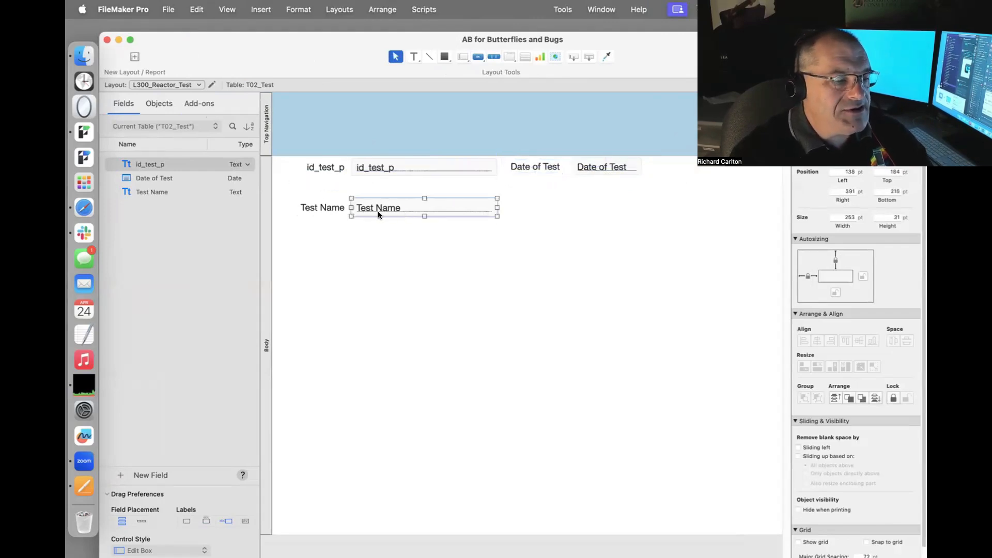
left_click(328, 209, "shift")
left_click_drag(397, 208, 399, 189)
left_click(464, 195)
left_click_drag(501, 191, 647, 191)
left_click(268, 129)
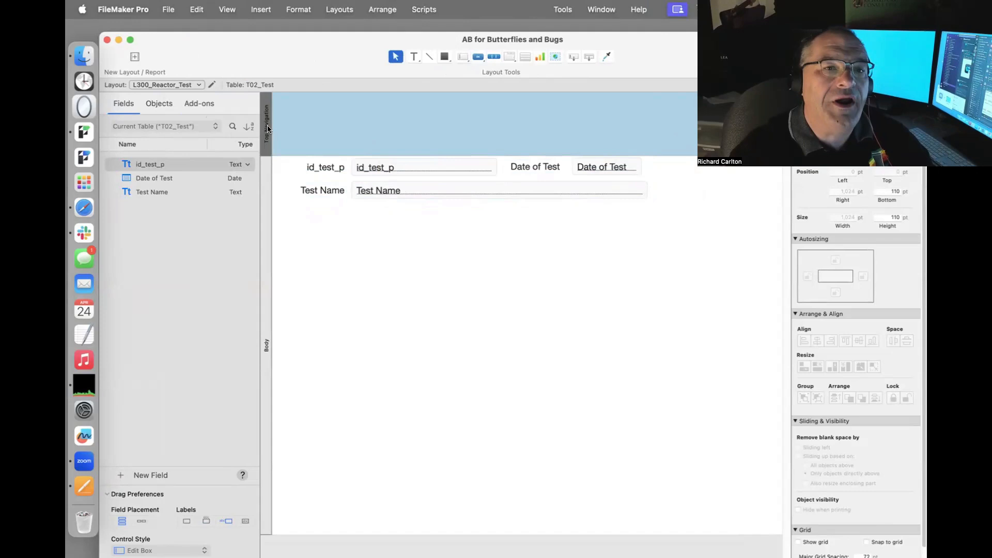
Delete the top navigation part, shift all fields down-left, and draw a small rectangle above id_test_p.
key("Delete")
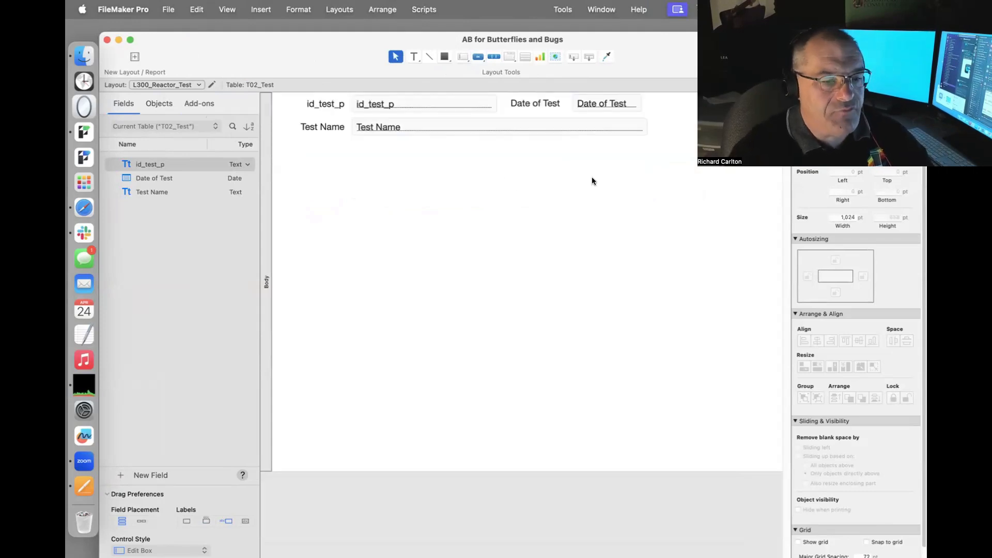
left_click_drag(695, 174, 293, 63)
left_click_drag(328, 127, 311, 160)
left_click(448, 57)
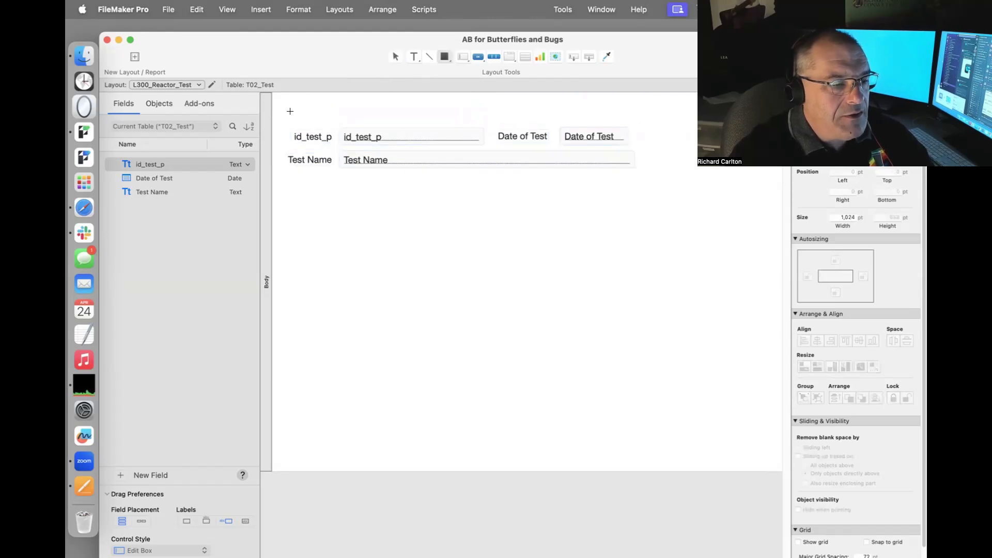
mouse_move(286, 104)
left_mouse_down()
mouse_move(317, 127)
mouse_move(300, 113)
left_mouse_up()
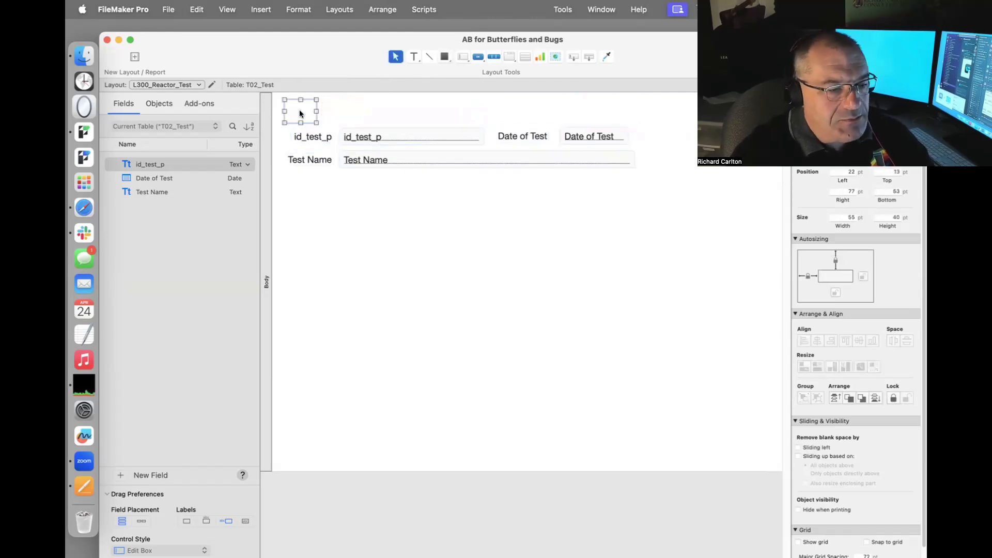
left_click(368, 109)
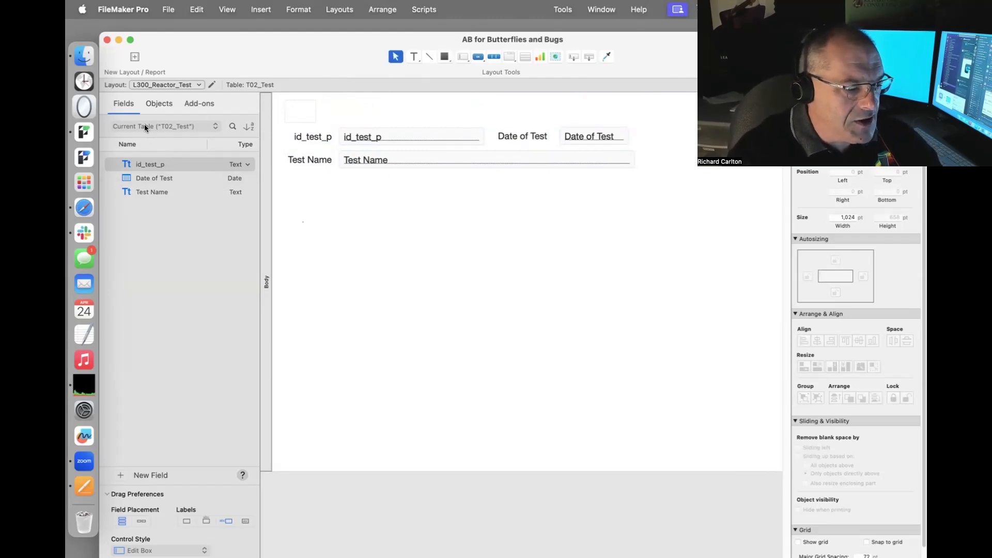
Add a Description of Test field, make it much taller, and put its label above.
left_click(120, 476)
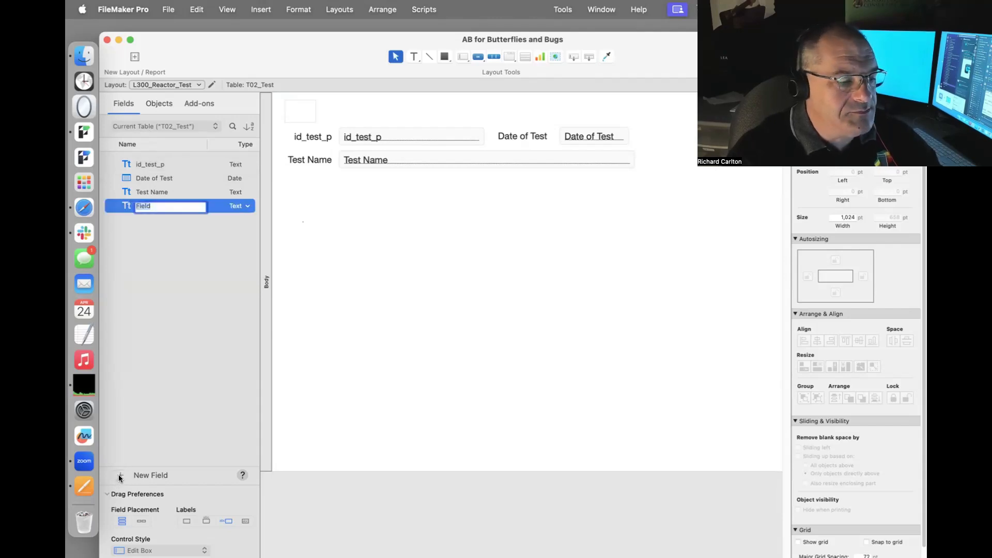
type("Descri")
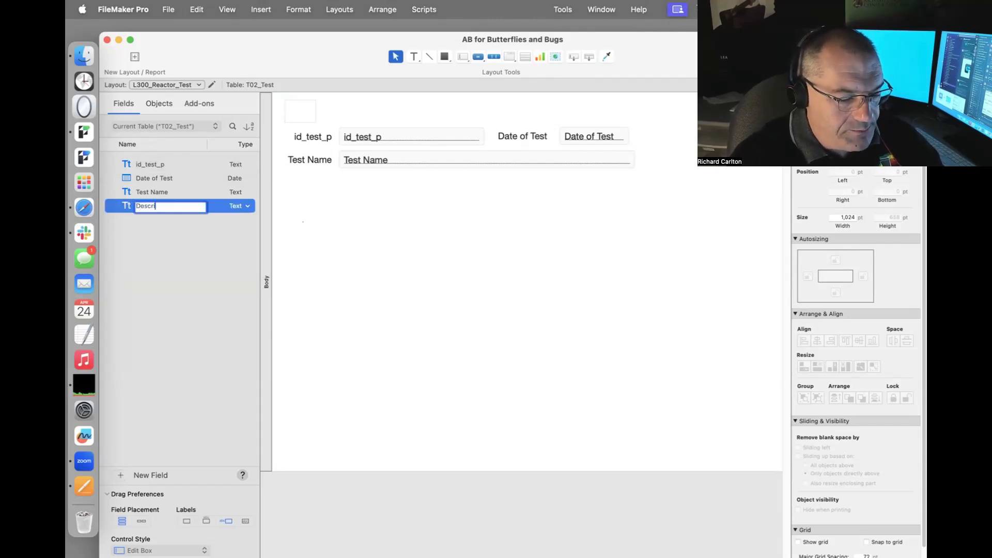
type("ption of Test")
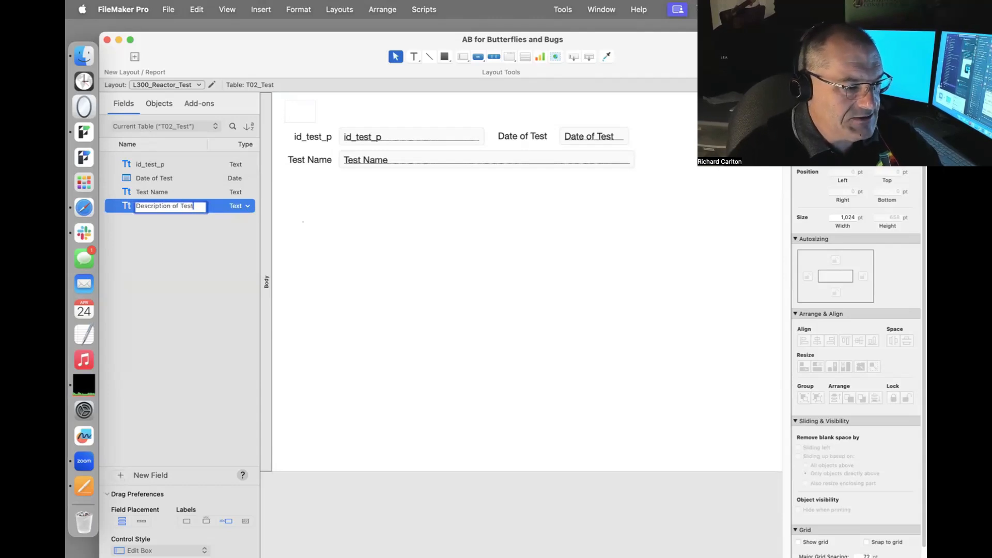
left_click(487, 218)
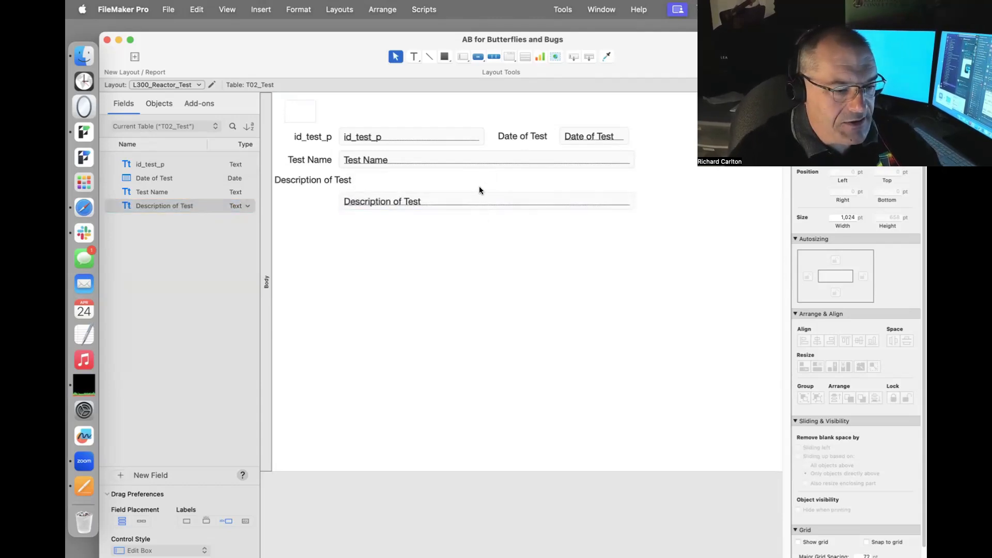
left_click(483, 206)
left_click_drag(485, 207, 481, 253)
left_click_drag(336, 182, 402, 185)
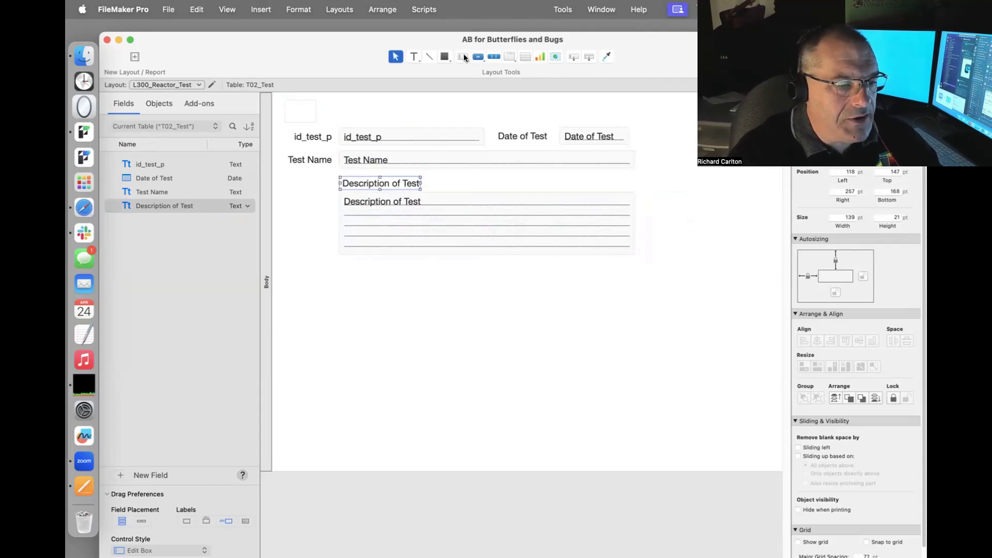
Draw a horizontal line beneath the Description of Test field.
left_click(428, 56)
mouse_move(328, 261)
left_mouse_down()
mouse_move(708, 243)
mouse_move(688, 265)
left_mouse_up()
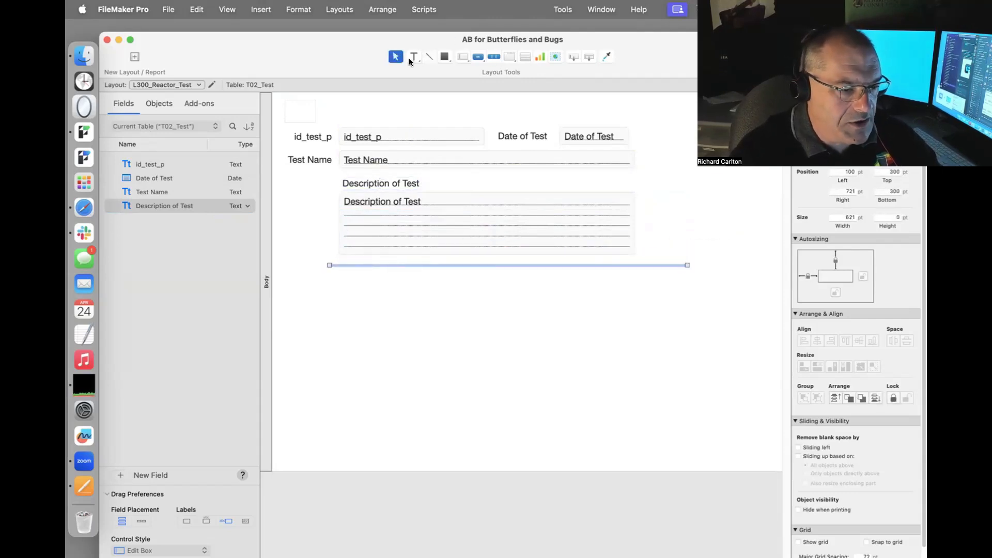
left_click(446, 58)
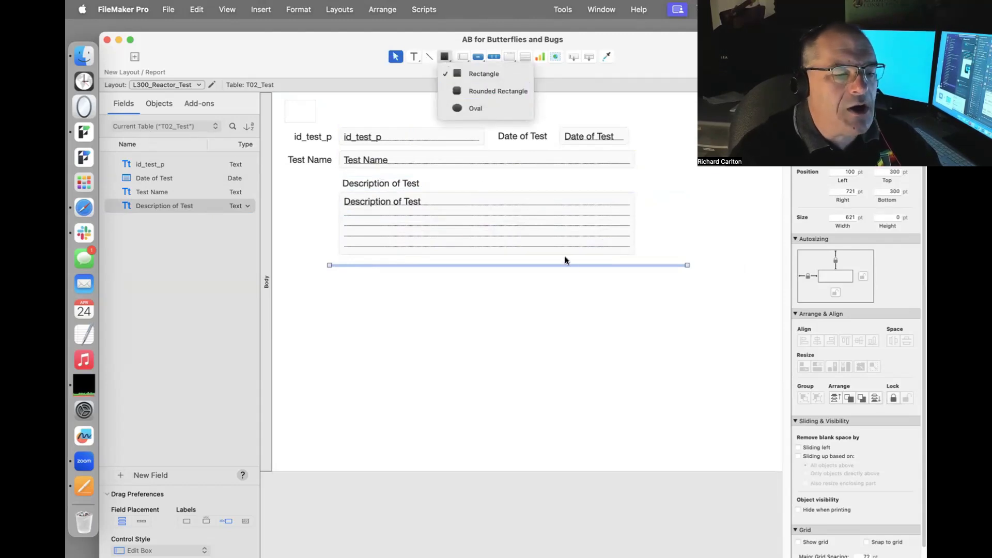
left_click(583, 275)
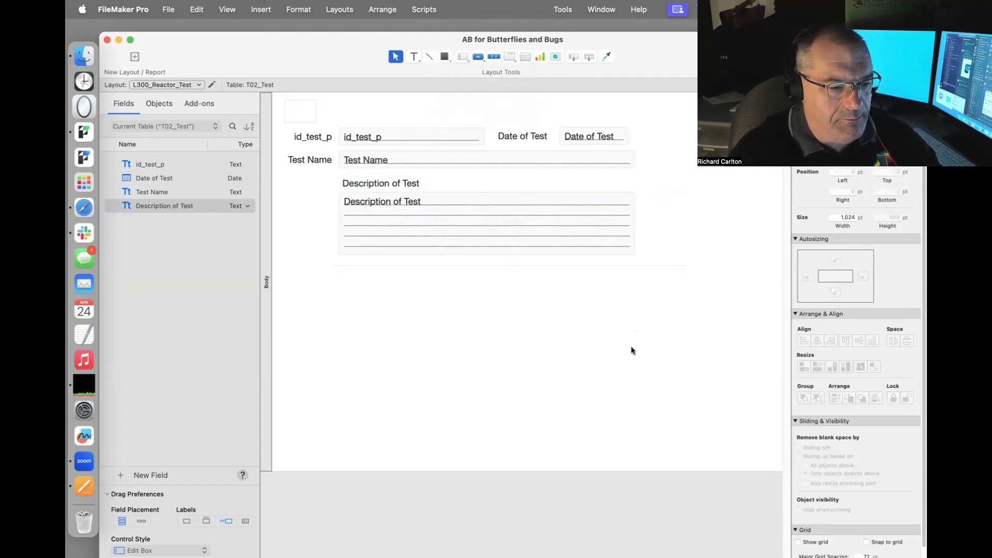
Draw a tall rectangle in the lower right of the layout.
left_click(442, 57)
mouse_move(575, 285)
left_mouse_down()
mouse_move(649, 362)
mouse_move(679, 438)
left_mouse_up()
left_click_drag(643, 364, 672, 364)
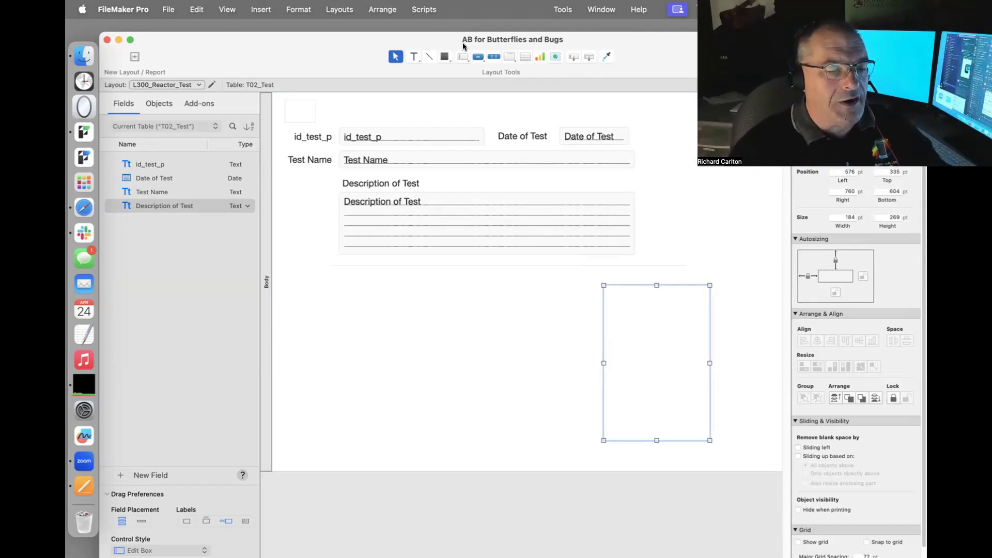
left_click(388, 314)
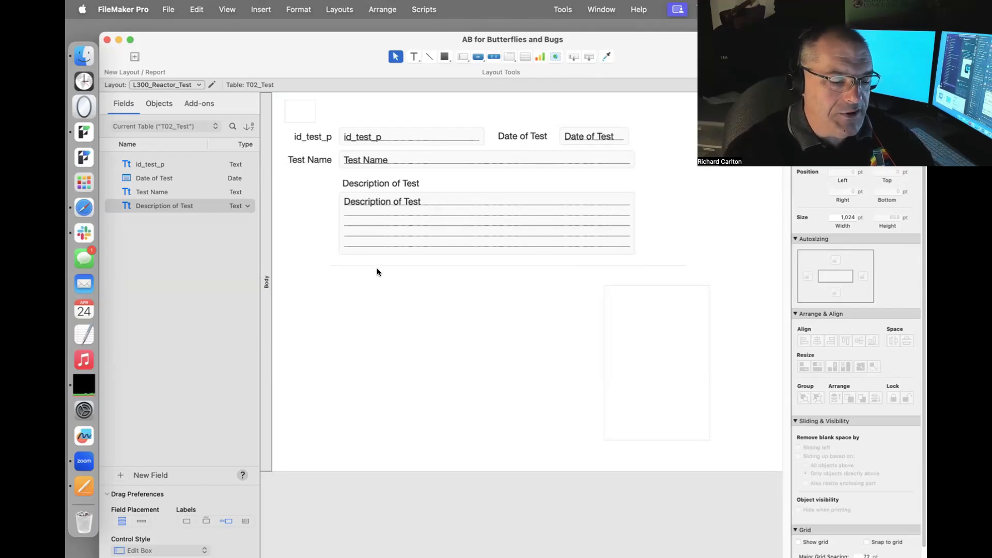
In Browse mode, create a new record with Test Name 'Test Tesla Modle X with Gamma Radition SVrts 5000/min'.
key("super+b")
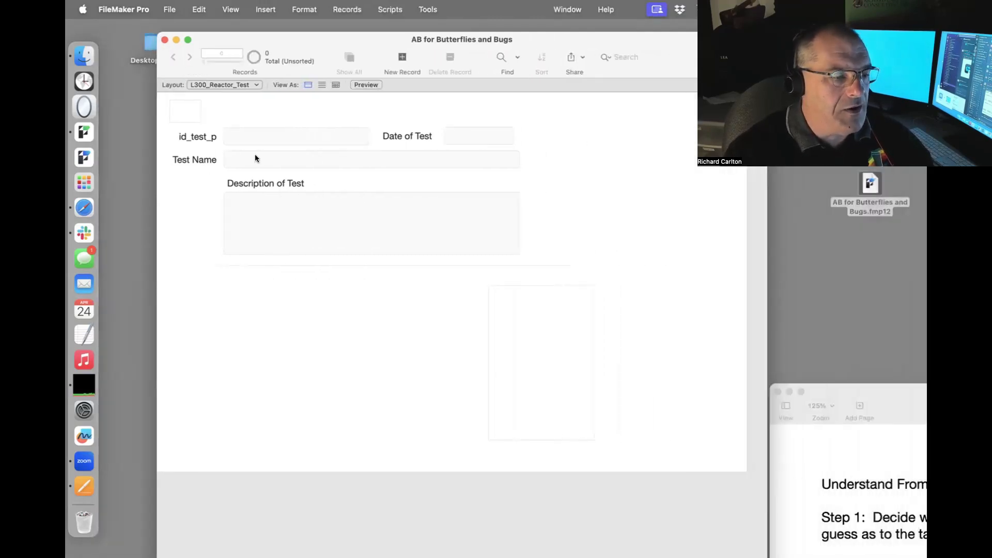
key("super+n")
left_click(252, 153)
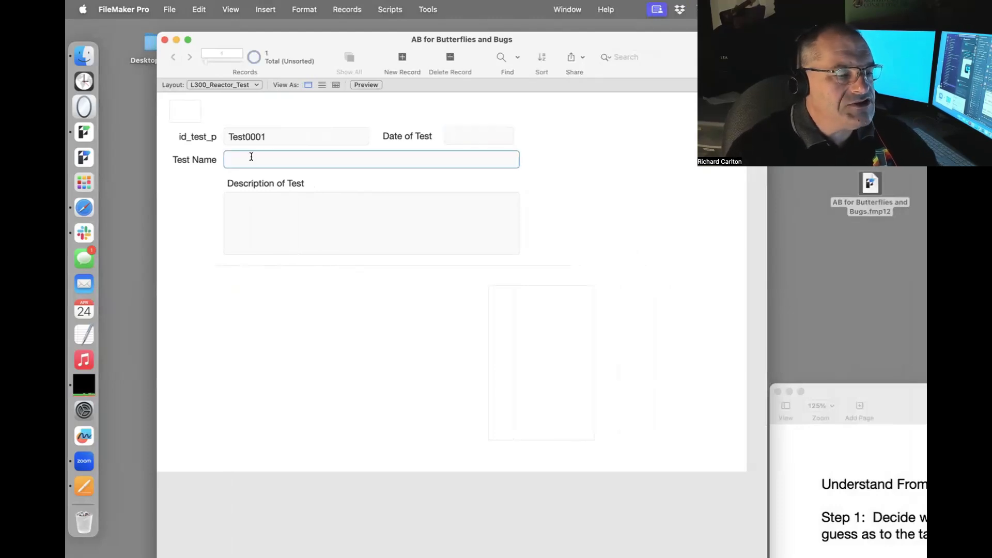
type("Test 1")
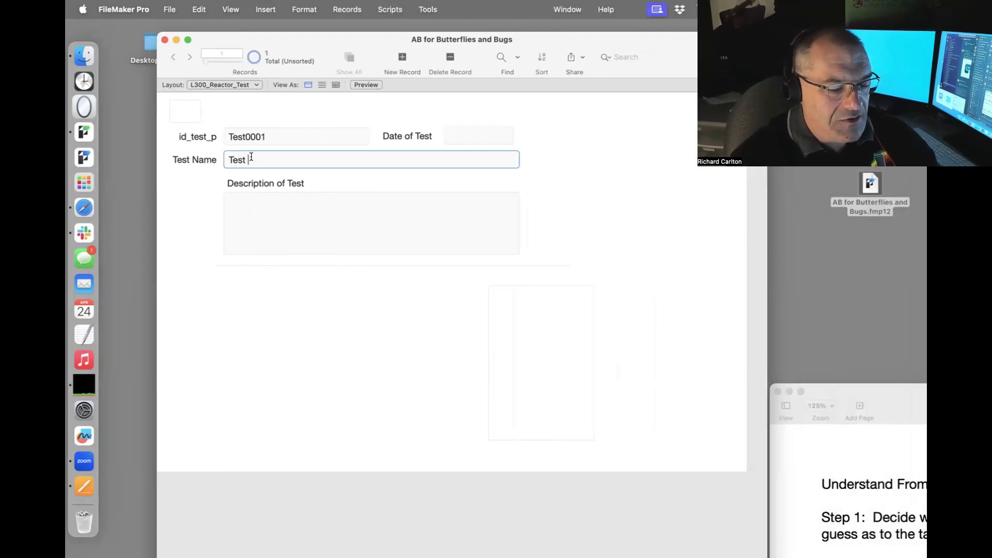
type("Tesla Mod")
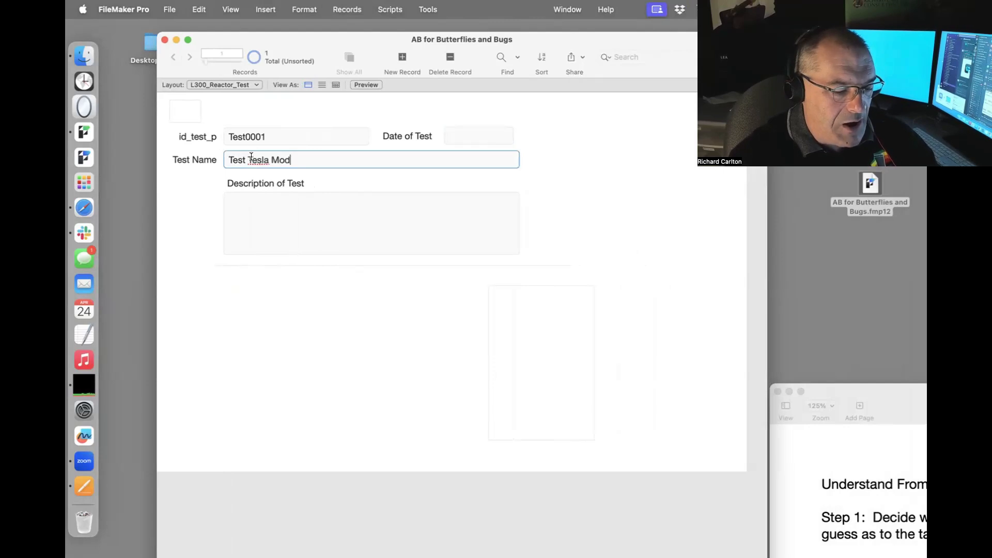
type("le X")
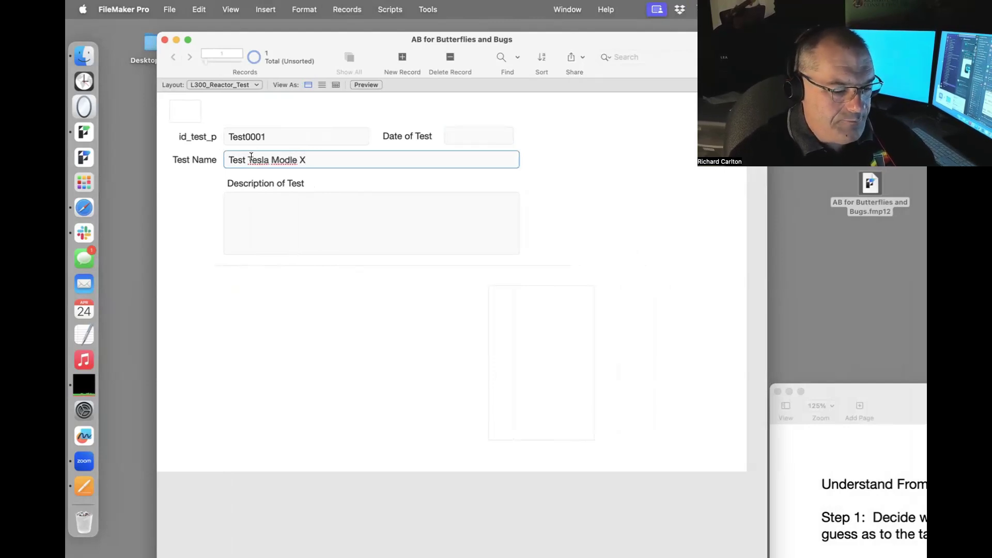
type(" with Gama")
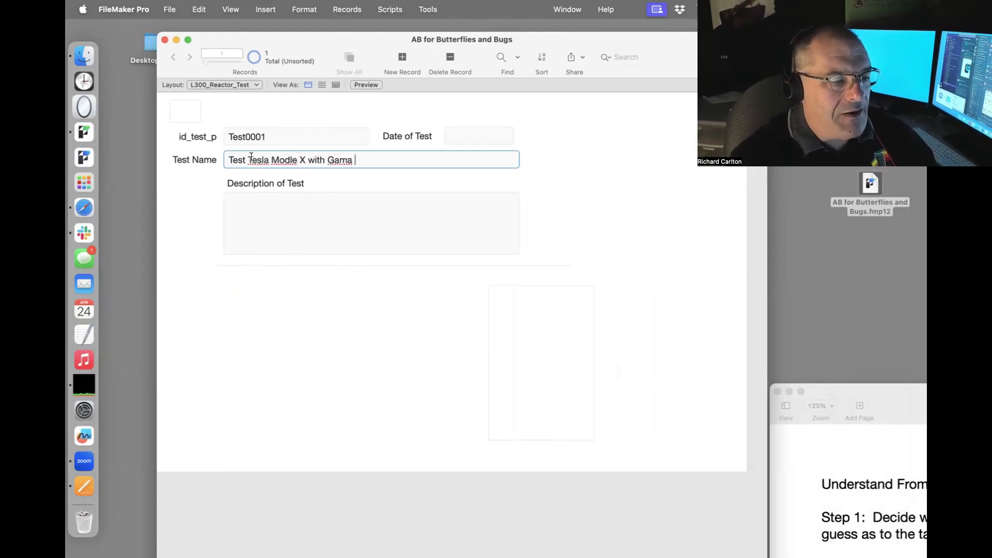
key("BackSpace")
key("BackSpace")
type("ma Radi")
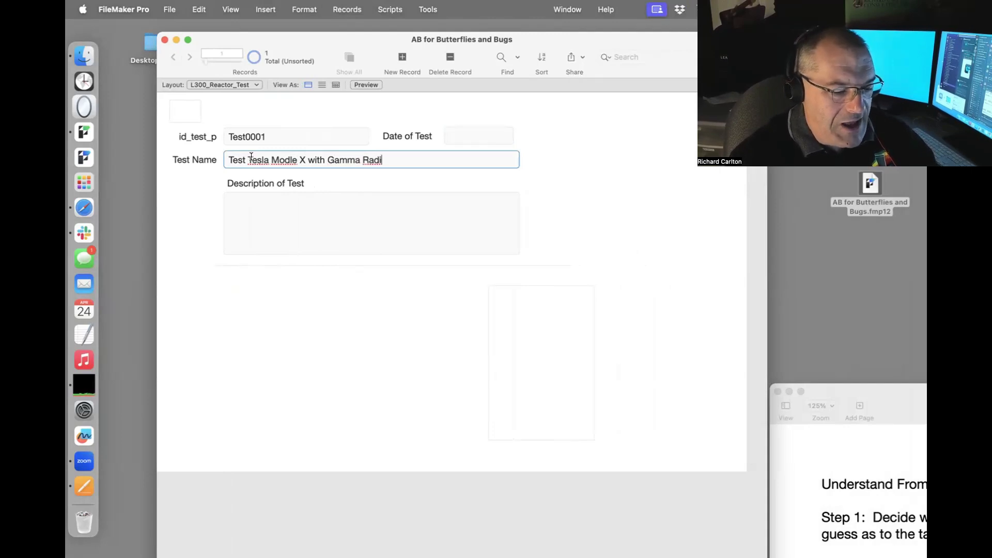
type("tion ")
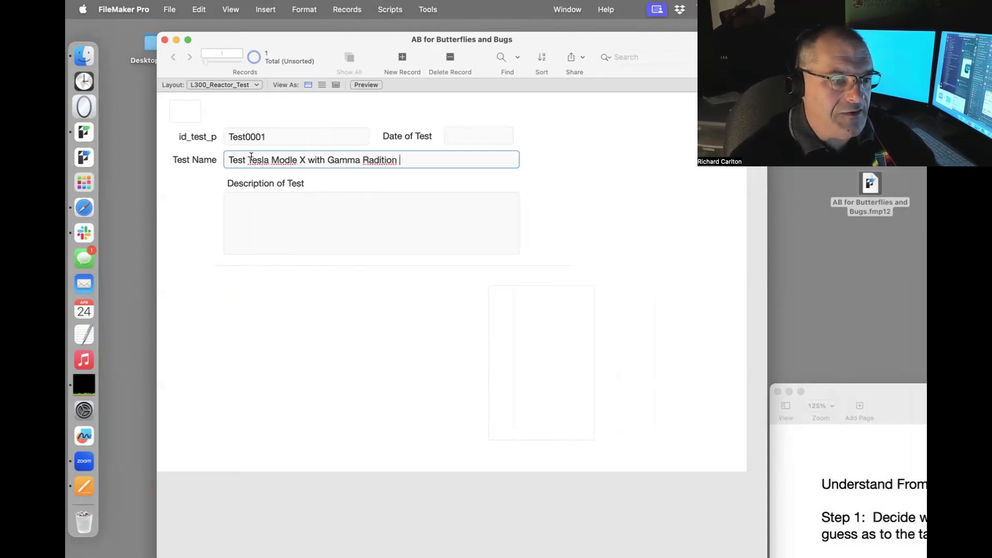
type("S")
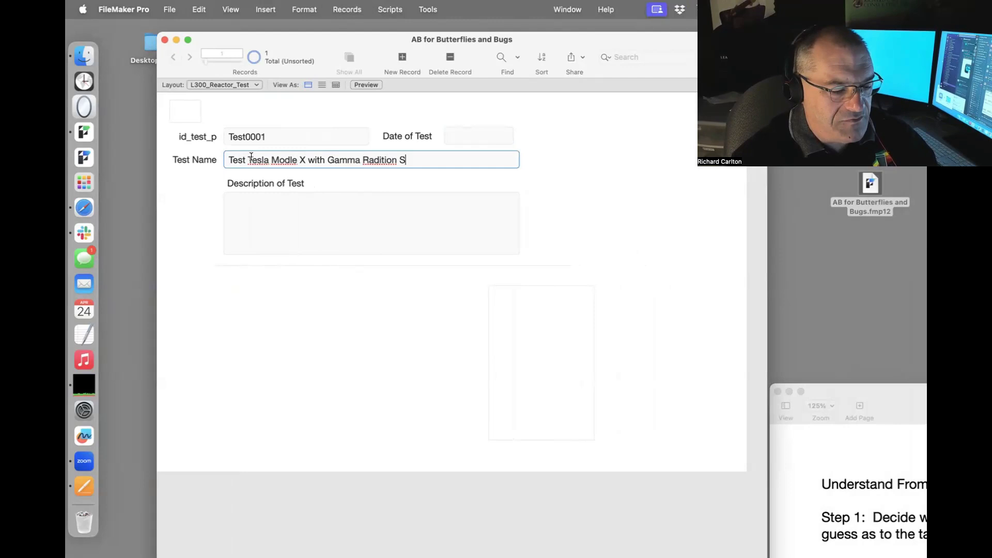
type("Vrts")
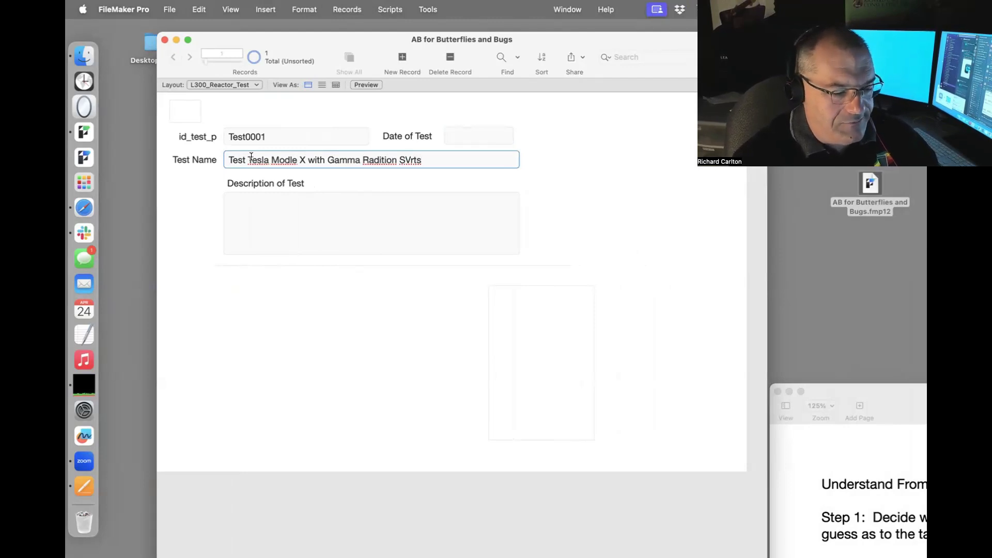
type(" 5000/")
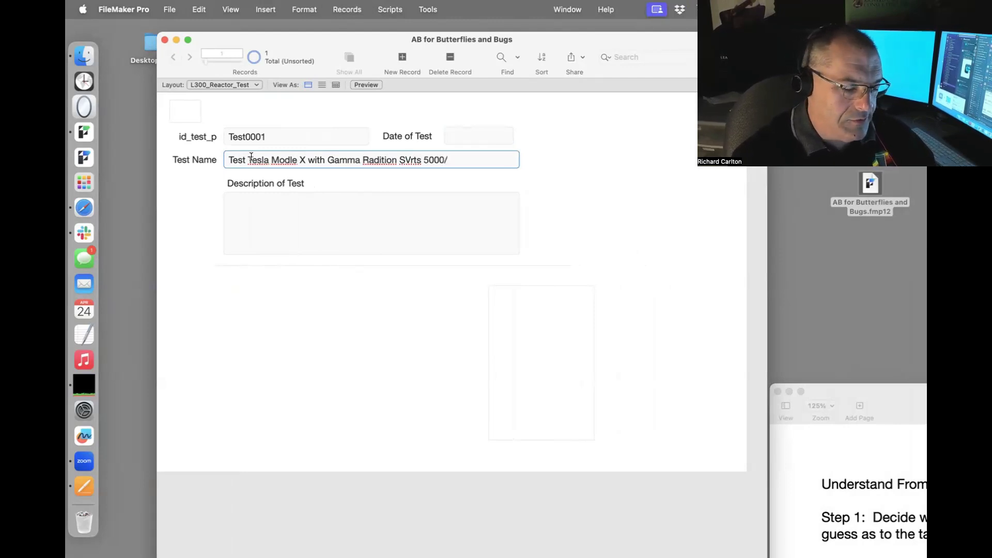
type("min")
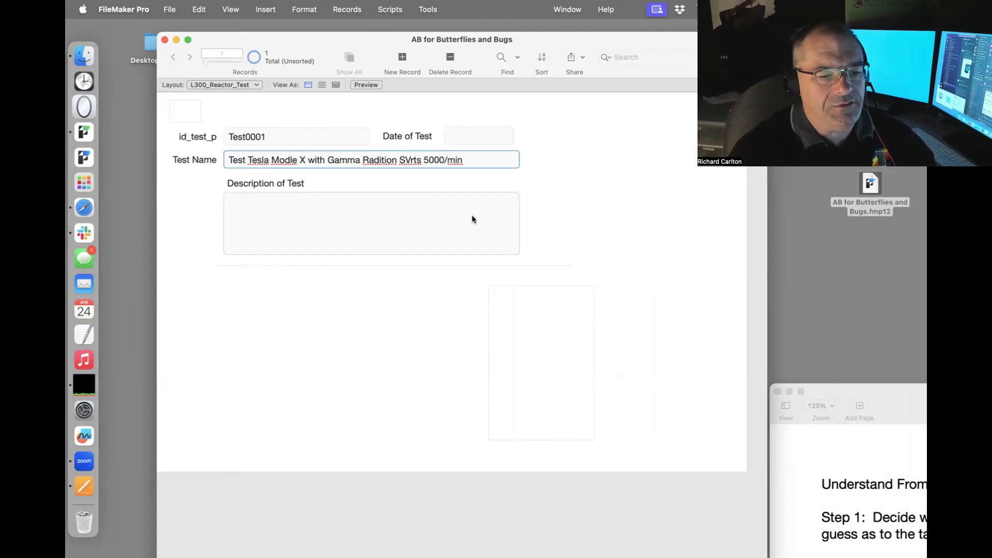
left_click(595, 222)
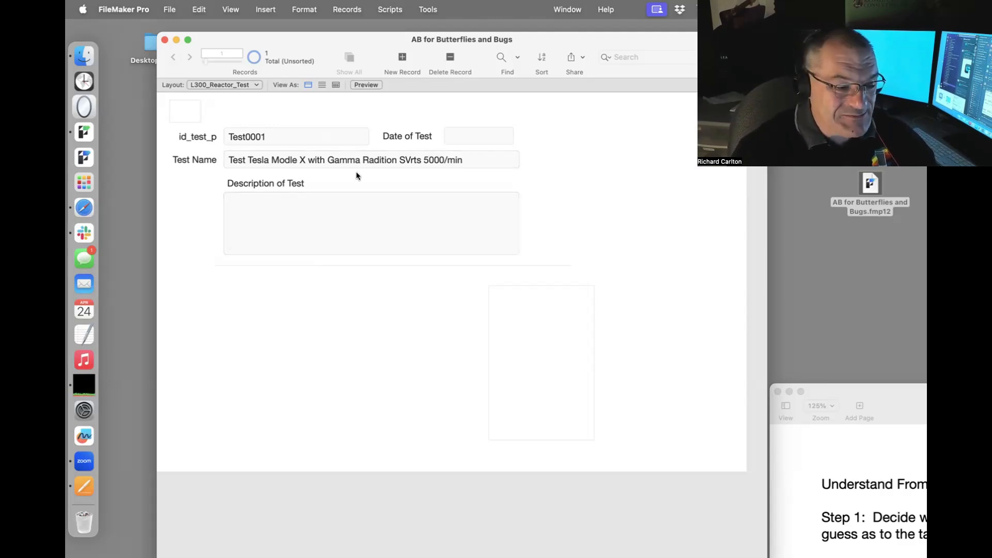
Set the description to 'Test the Lithium power system to see if it can be driven in near Chernoblyle'.
left_click(271, 226)
type("Te")
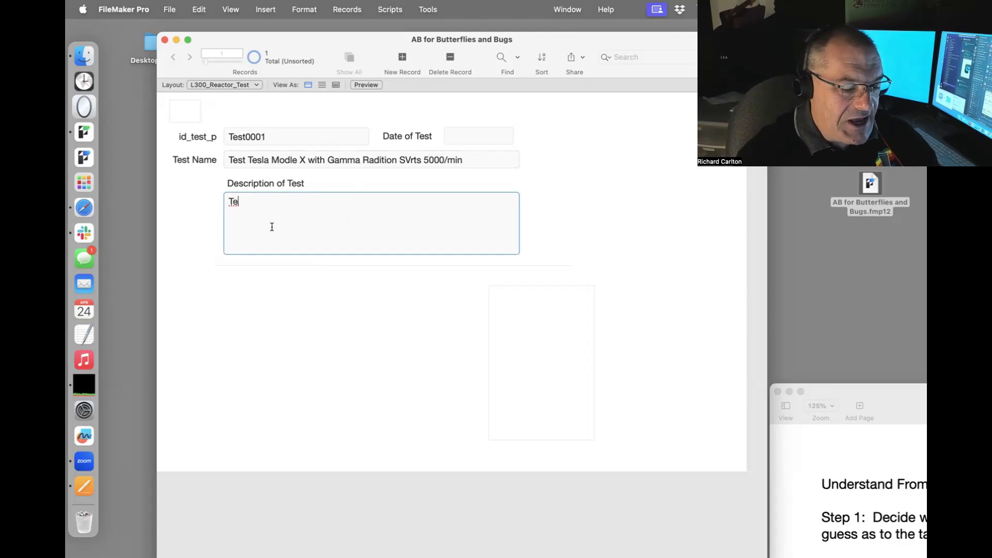
type("st the Lith")
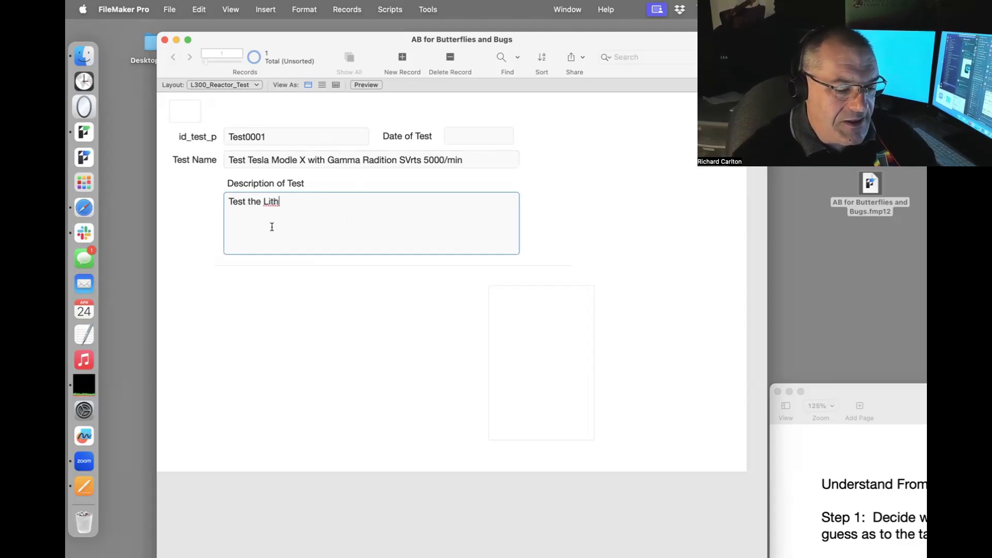
type("ium power sys")
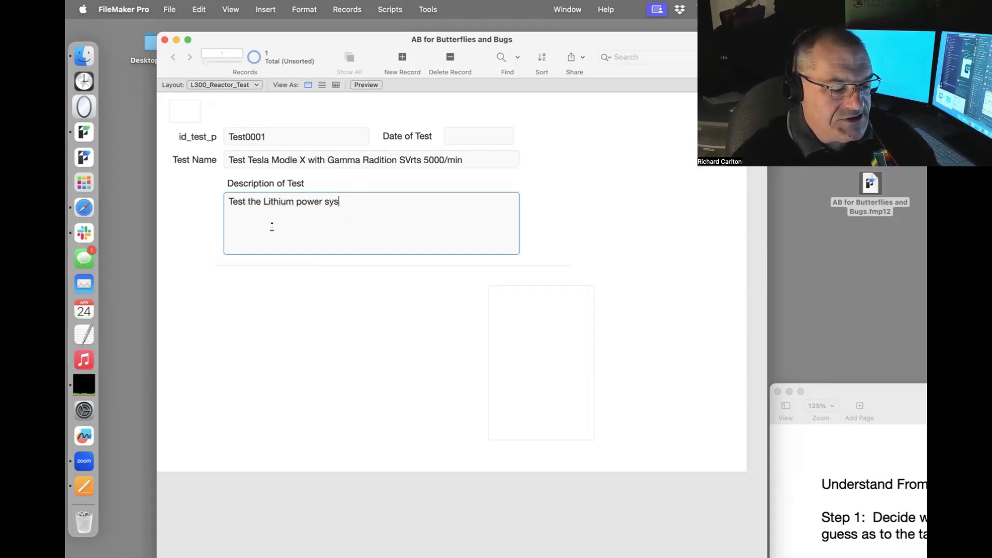
type("tem to see if ")
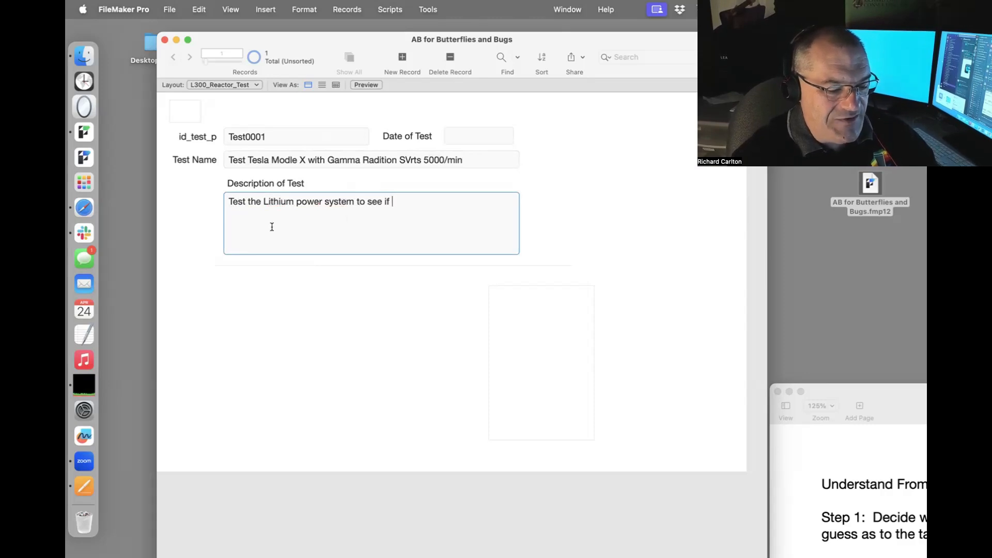
type("it can be driven in the")
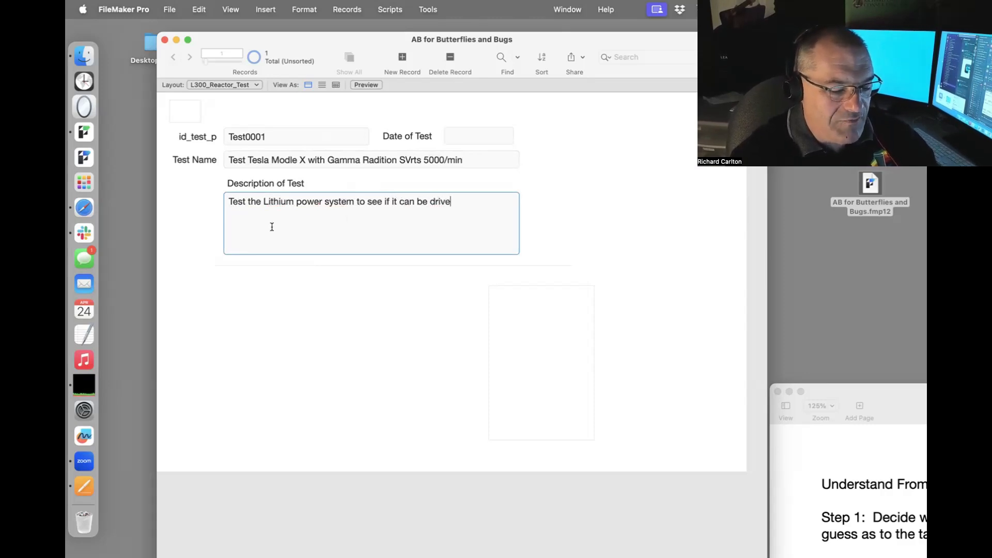
key("BackSpace")
key("BackSpace")
key("BackSpace")
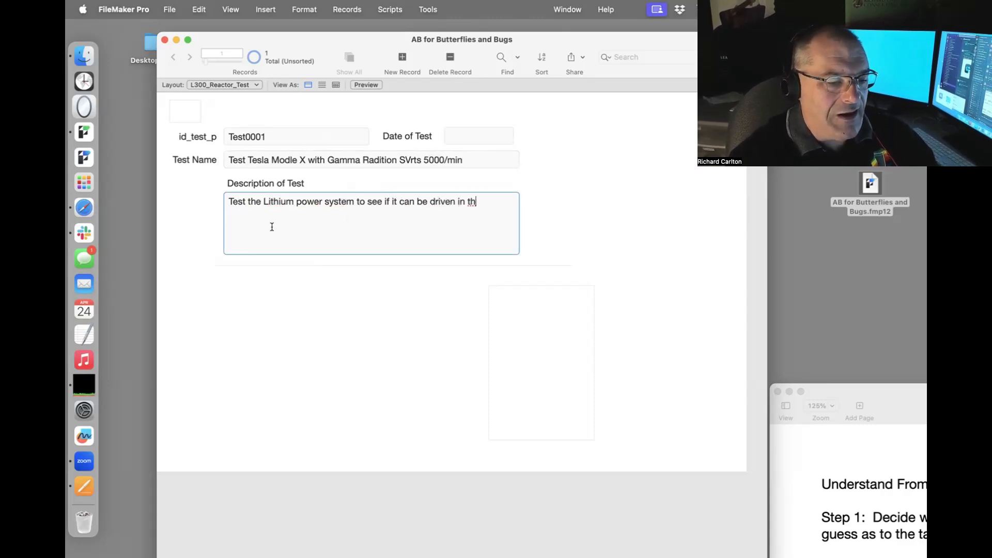
type("near ")
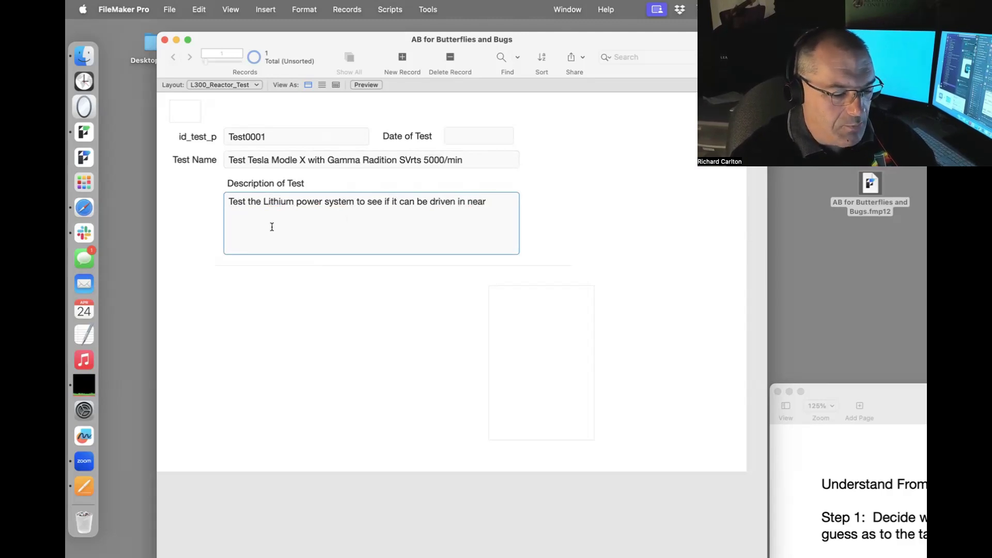
type("Chernobly")
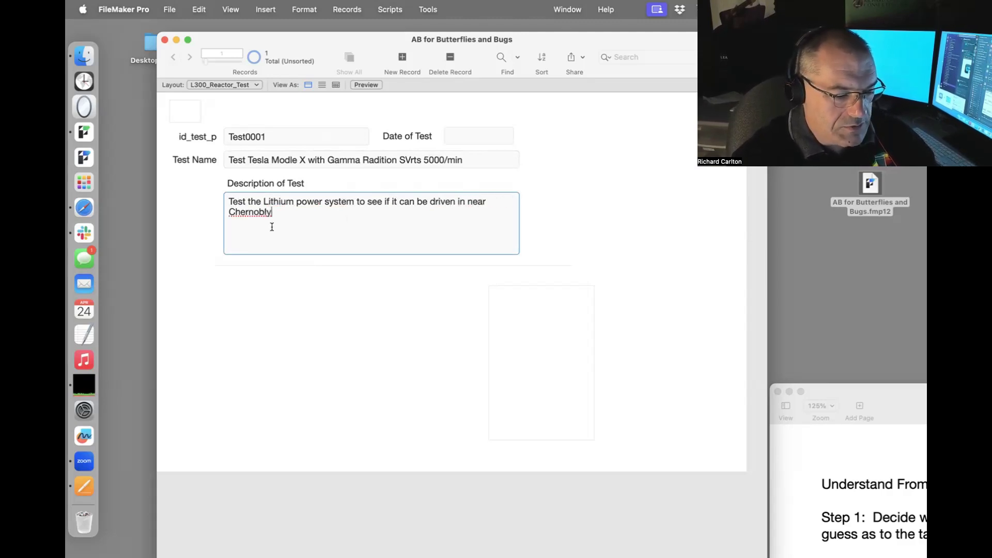
type("le")
left_click(352, 298)
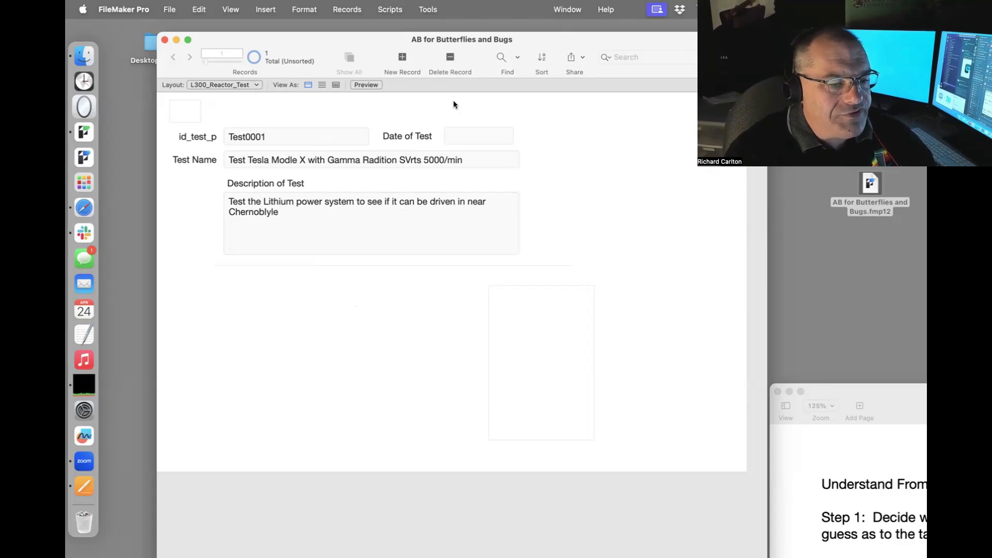
In Layout mode, add a labelled copy of the Test Name field below the description box.
key("super+l")
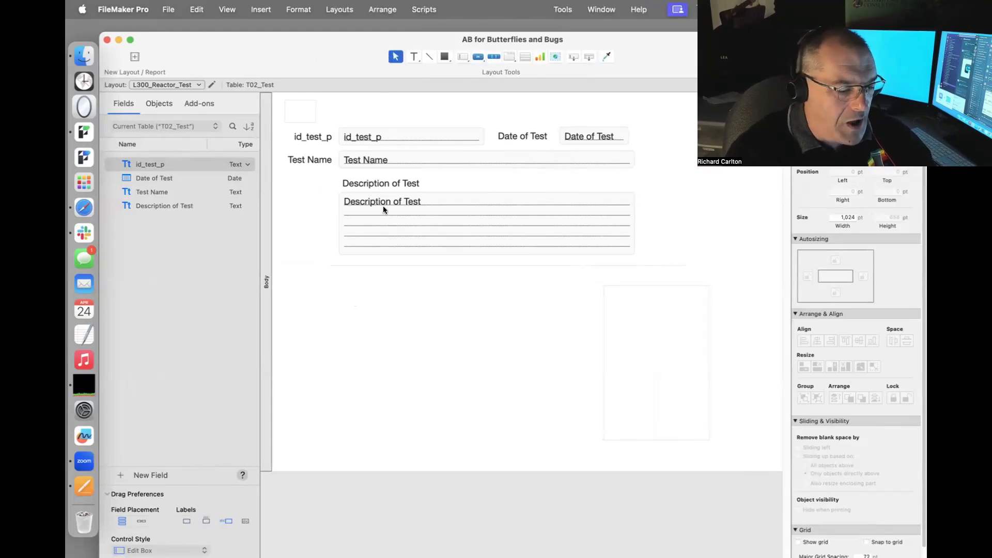
left_click_drag(373, 163, 369, 288)
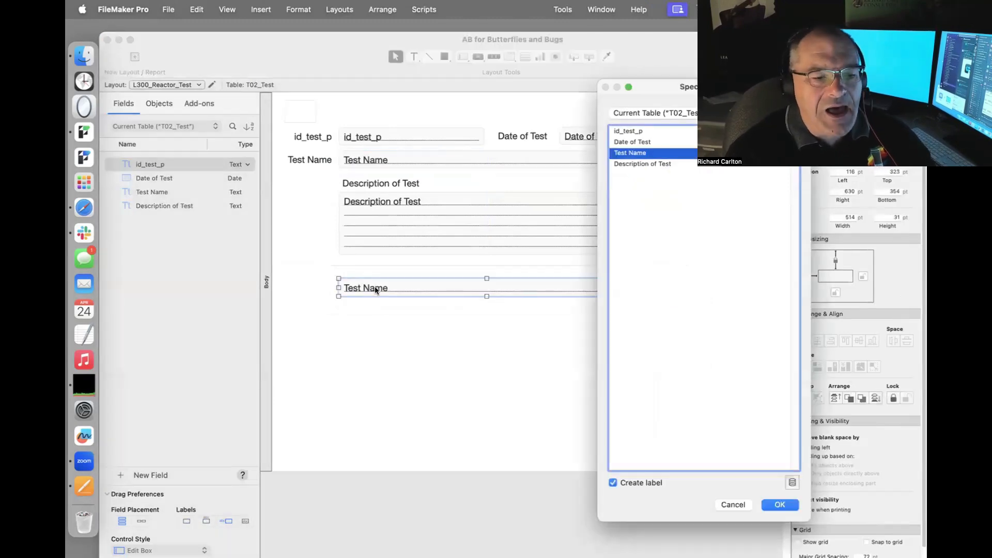
left_click(662, 113)
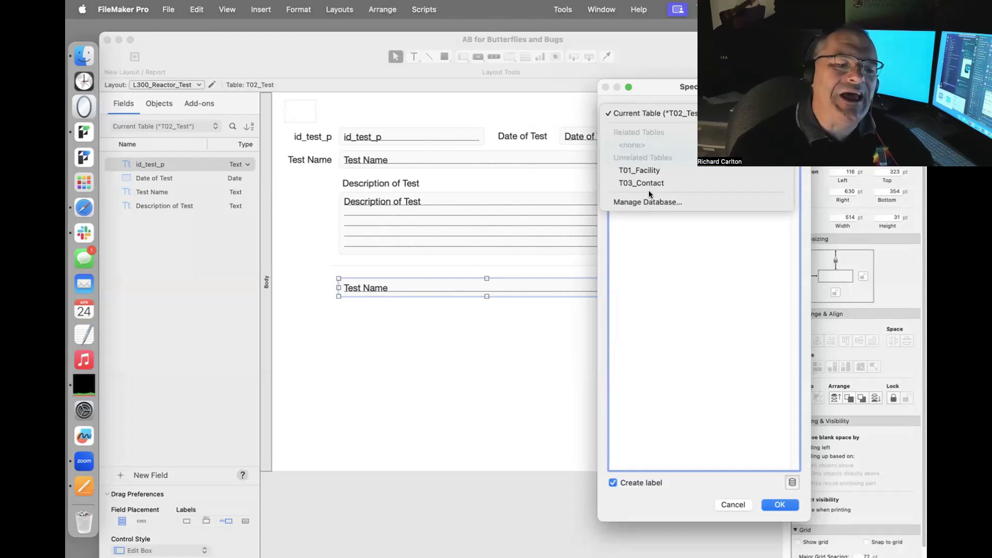
left_click(484, 325)
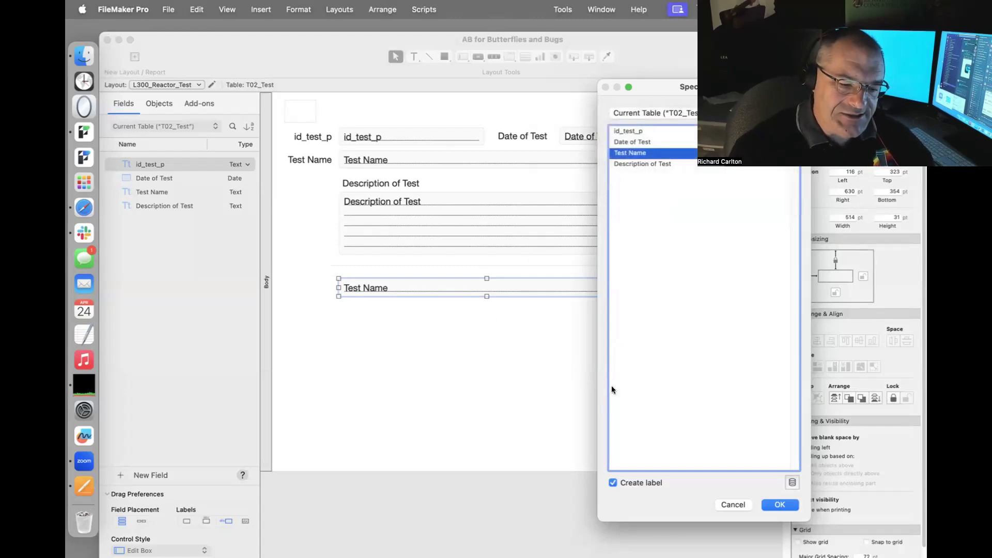
left_click(768, 501)
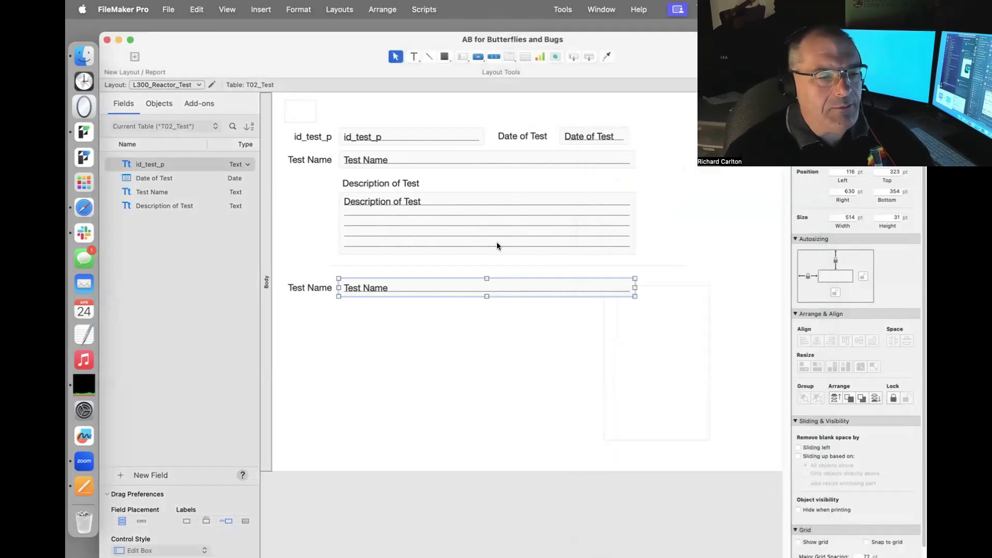
Open Manage Database from the File menu to view the T01_Facility, T02_Reactor_Test and T03_Contact relationships graph.
left_click(169, 9)
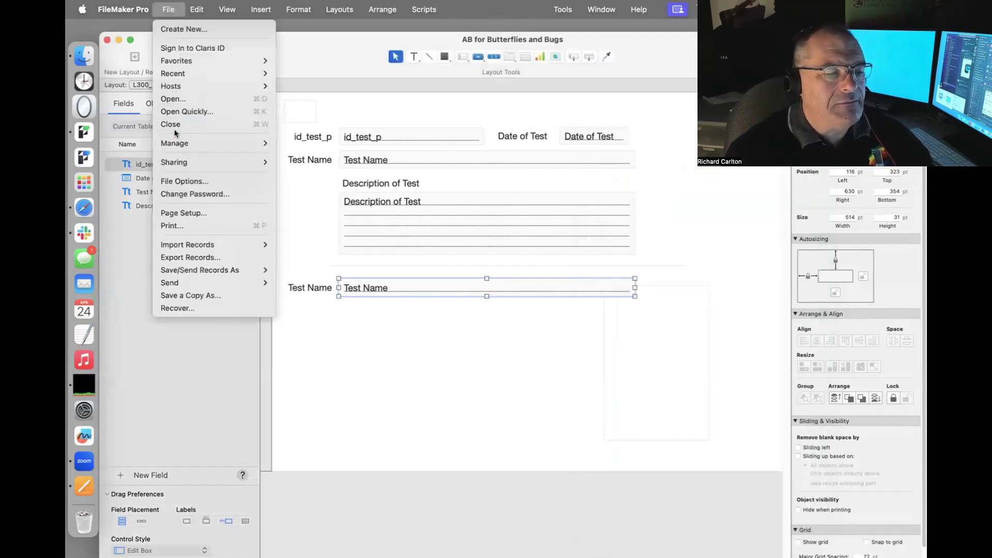
mouse_move(174, 143)
left_click(287, 143)
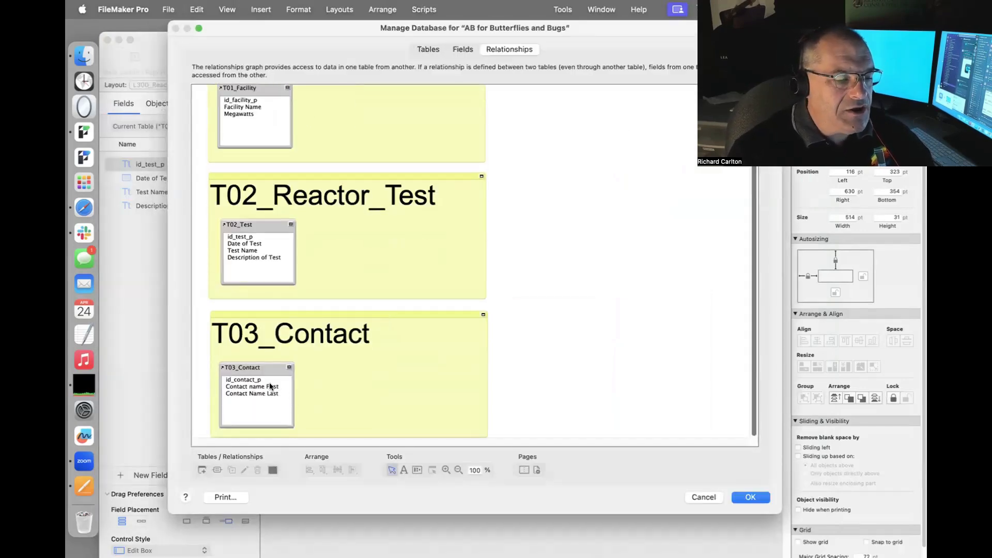
left_click_drag(264, 387, 258, 107)
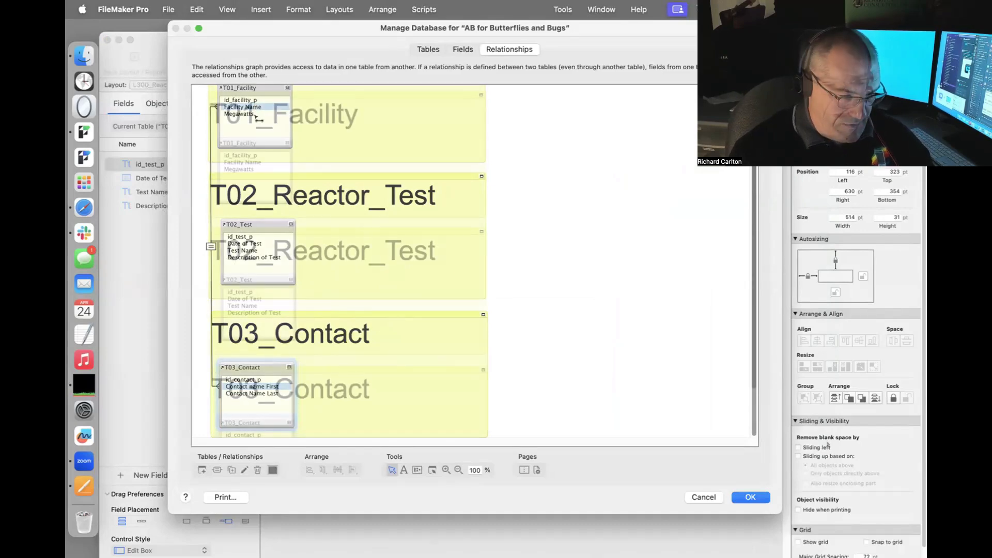
left_click_drag(776, 510, 764, 553)
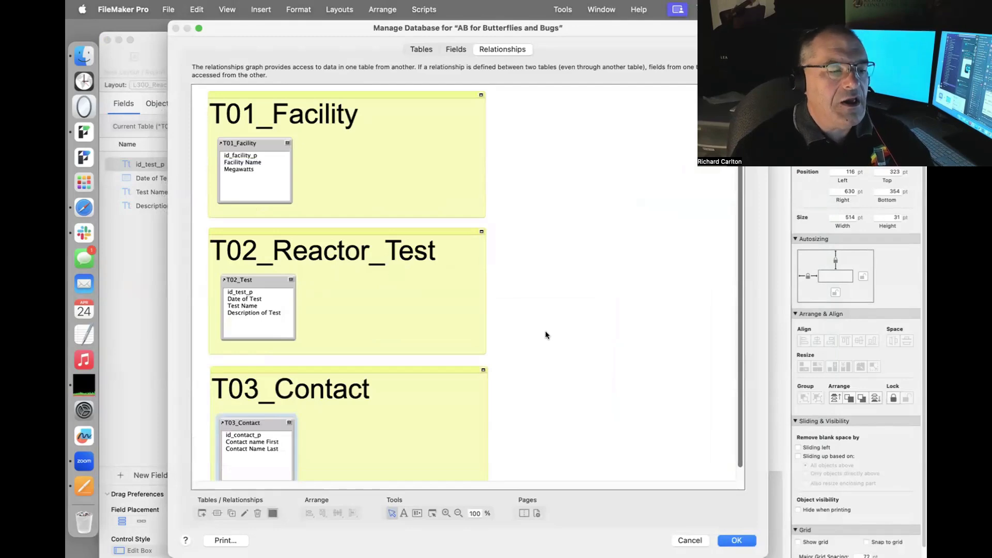
left_click_drag(268, 169, 256, 443)
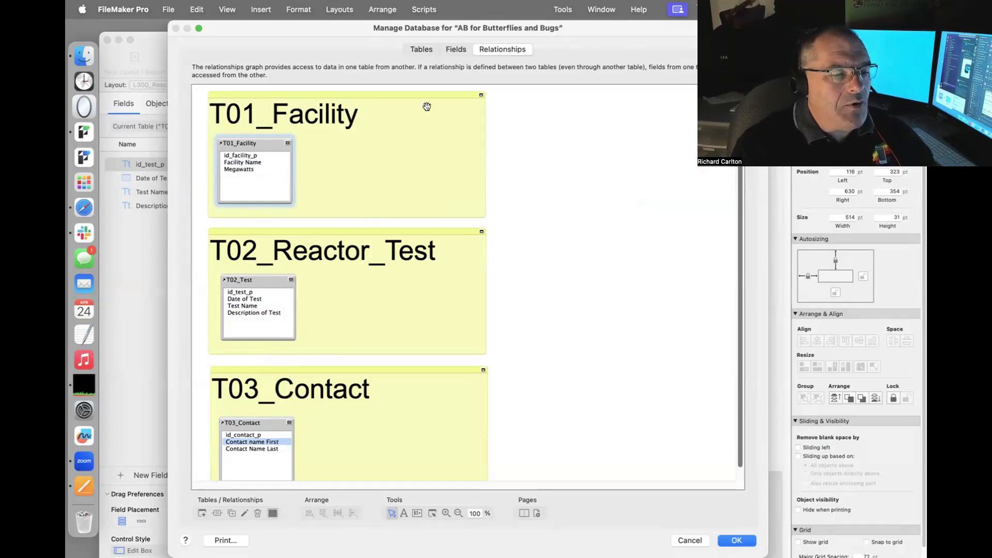
Add a Contact table occurrence to the graph and place it beside T02_Test.
left_click(201, 513)
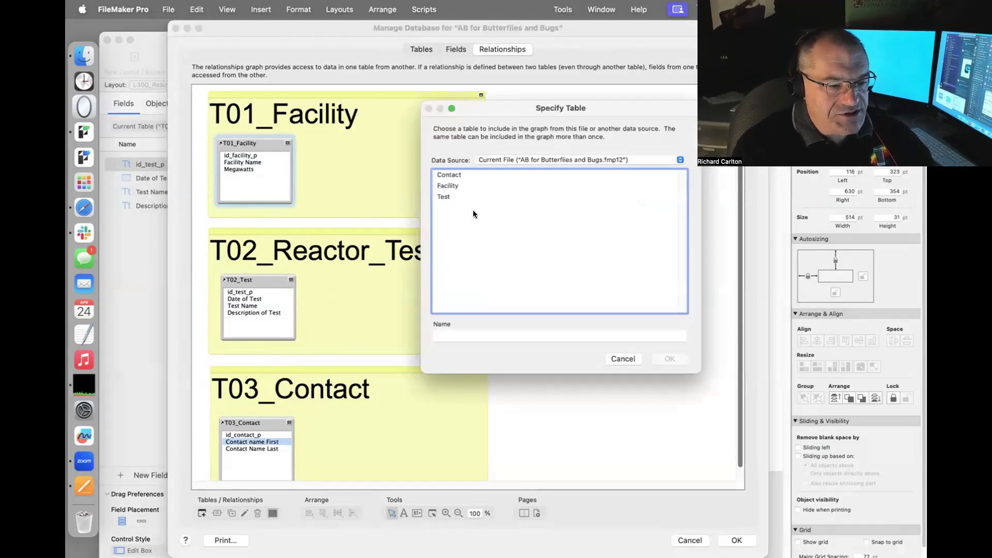
double_click(449, 174)
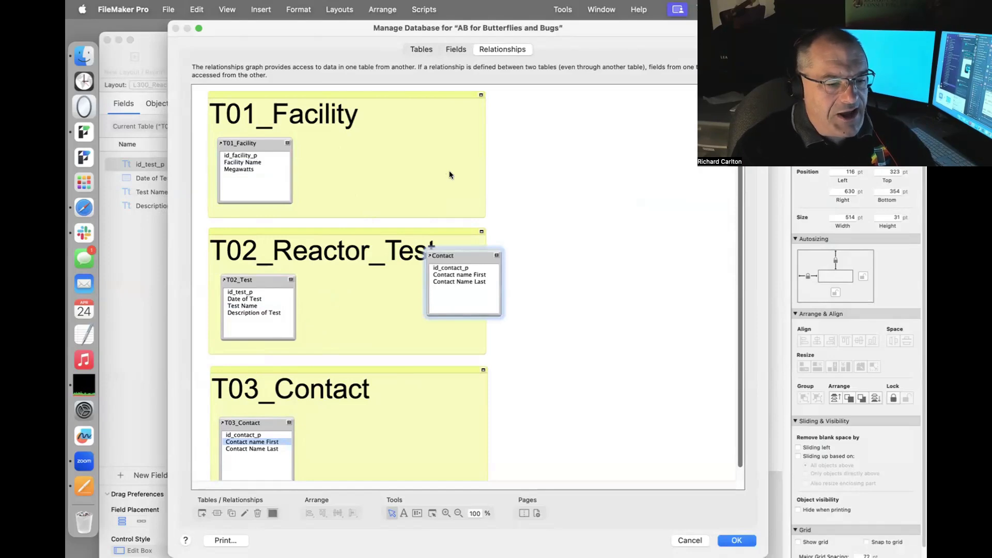
left_click_drag(497, 311, 382, 335)
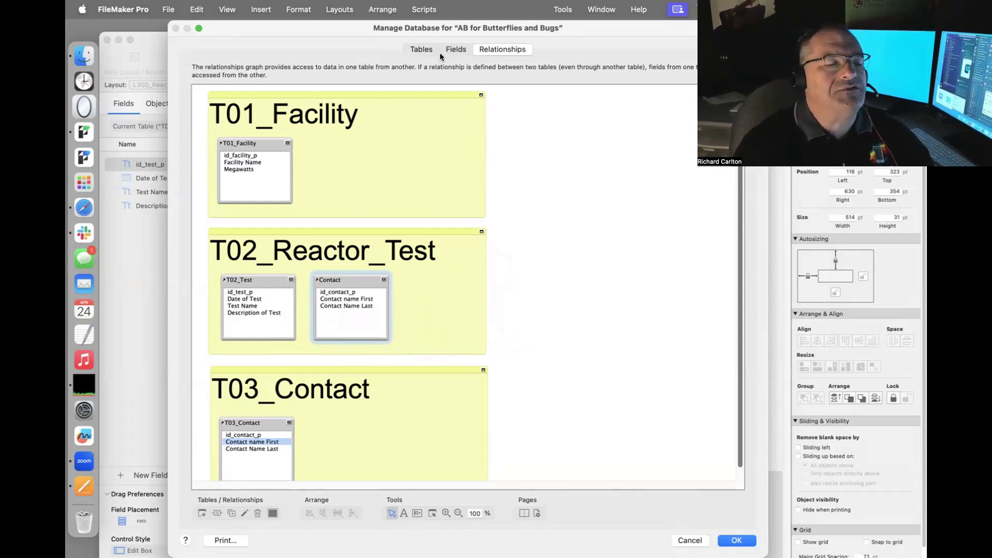
Rename the Test table to Reactor Test.
left_click(257, 280)
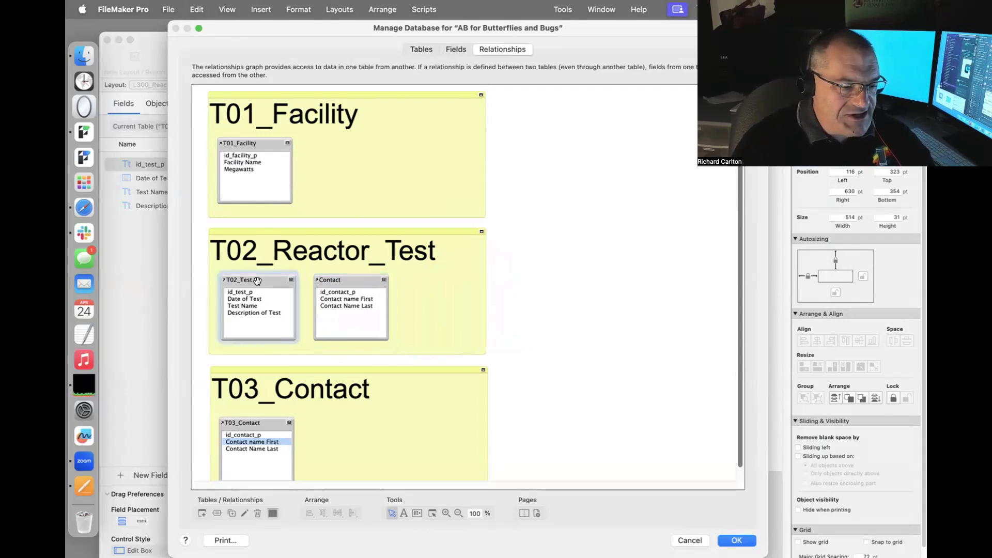
left_click(419, 50)
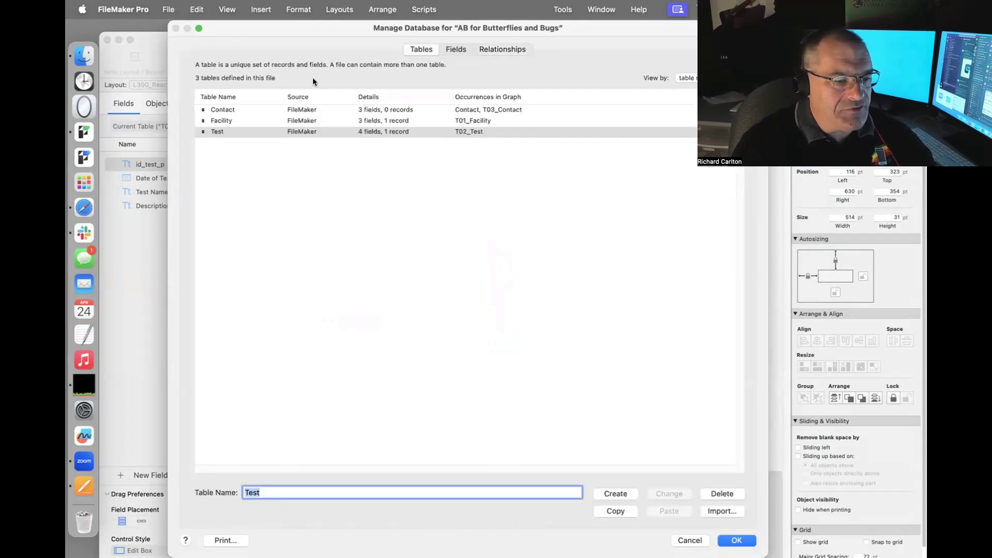
left_click(244, 492)
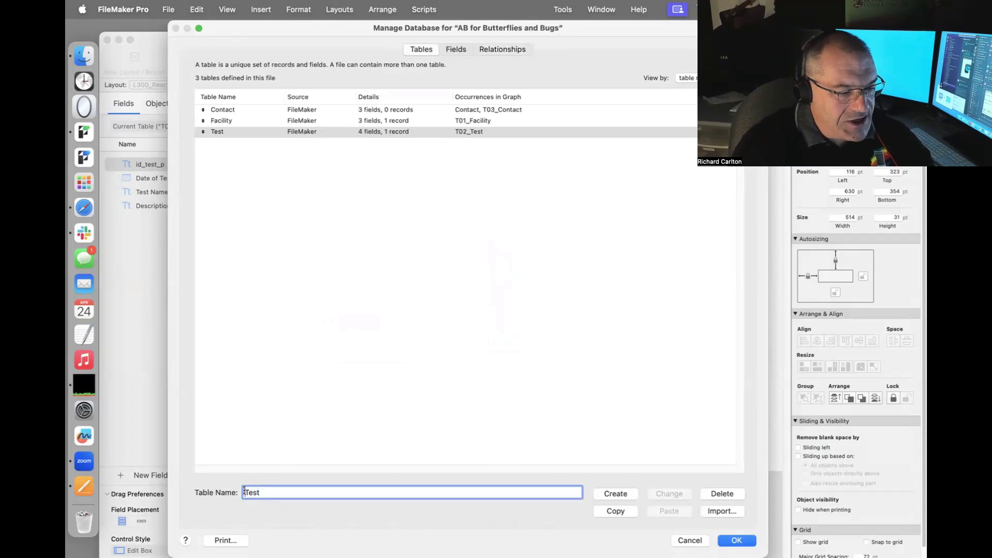
type("Reactor")
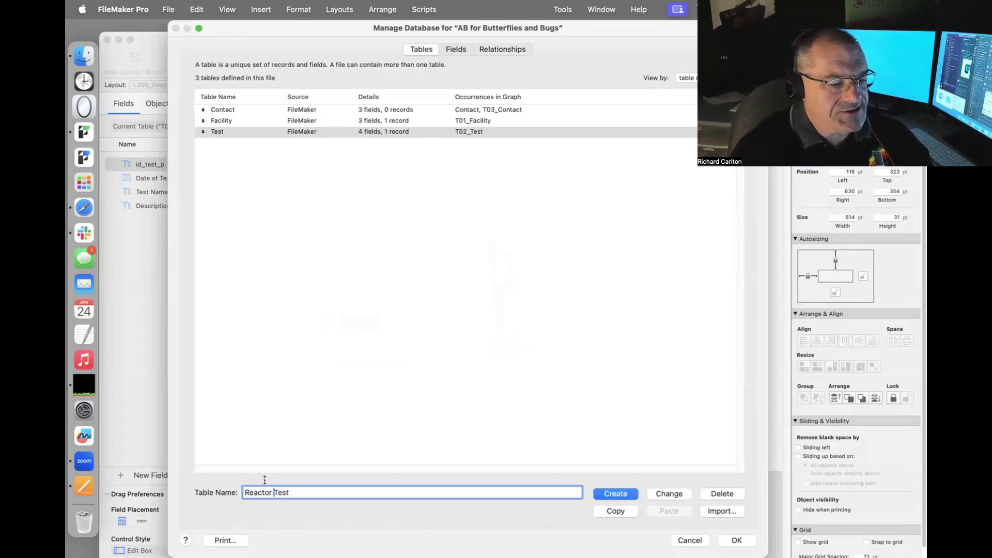
left_click(671, 494)
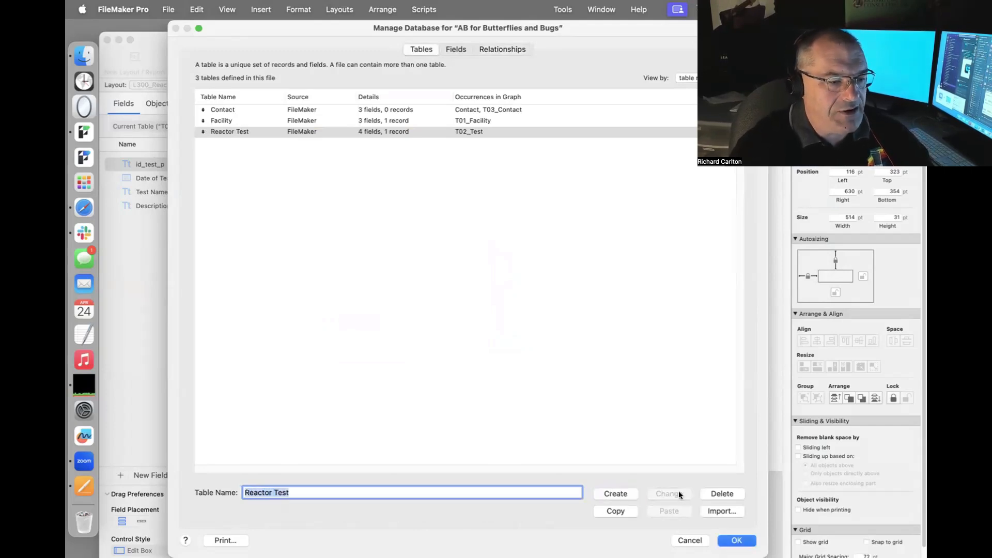
Add an id_contact_f text field to Reactor Test and view the relationships graph.
left_click(455, 50)
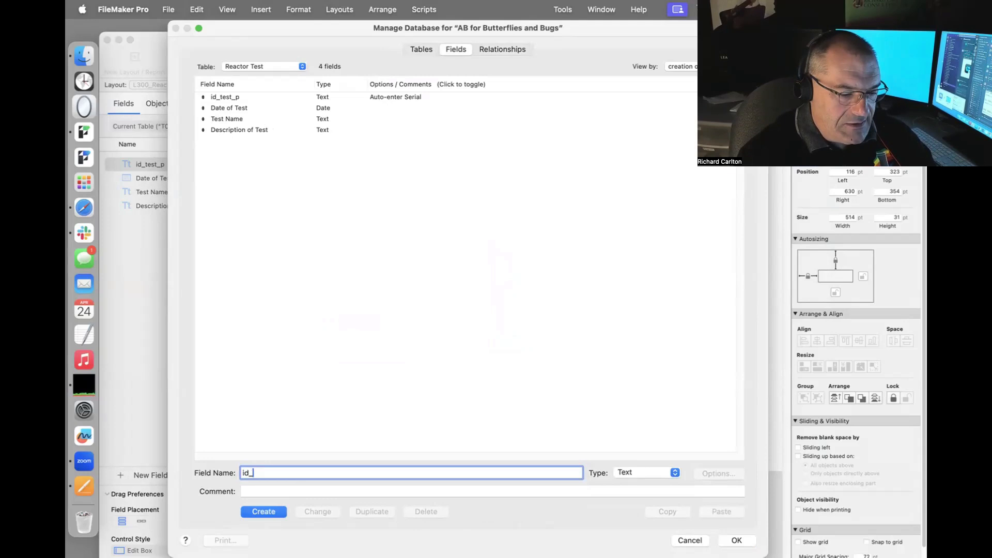
type("id_contact")
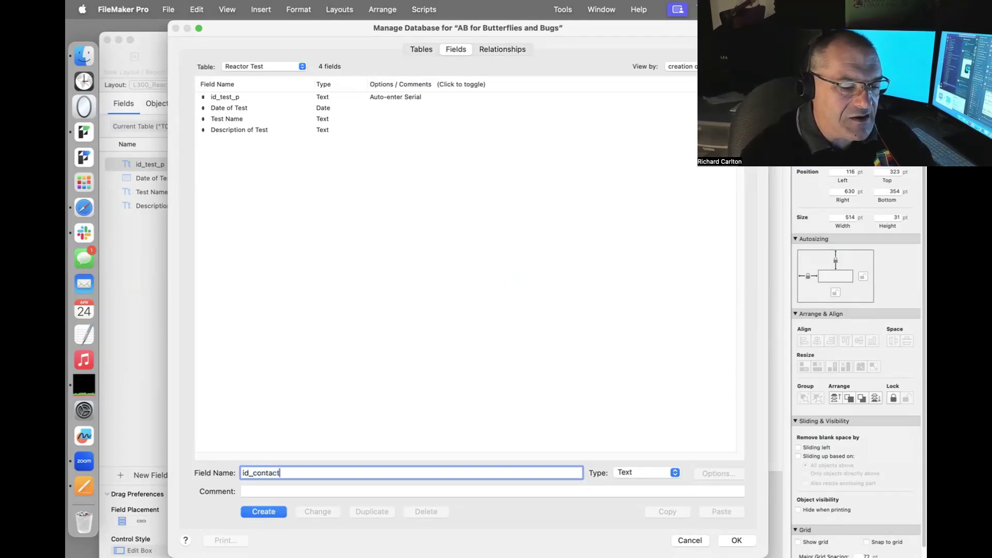
type("_f")
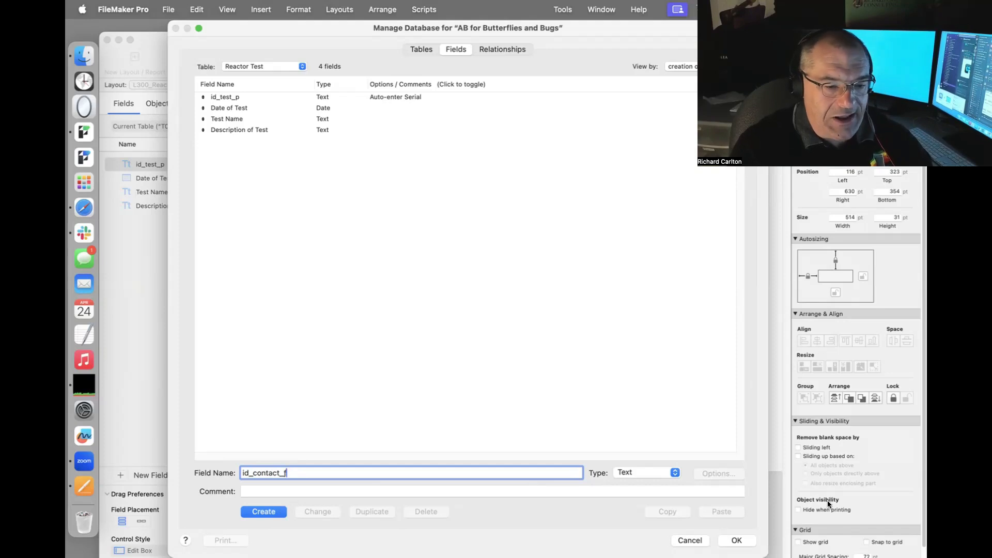
left_click(735, 540)
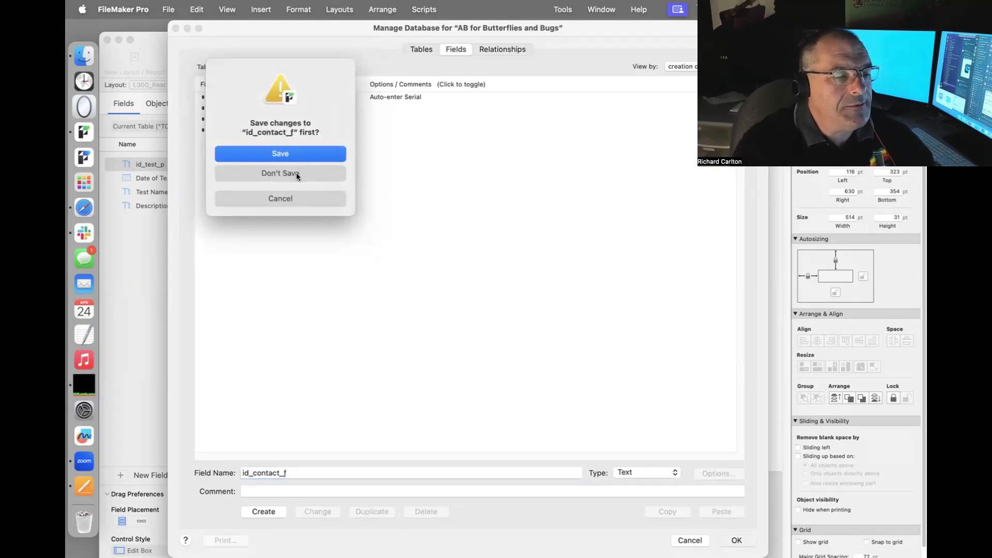
left_click(298, 156)
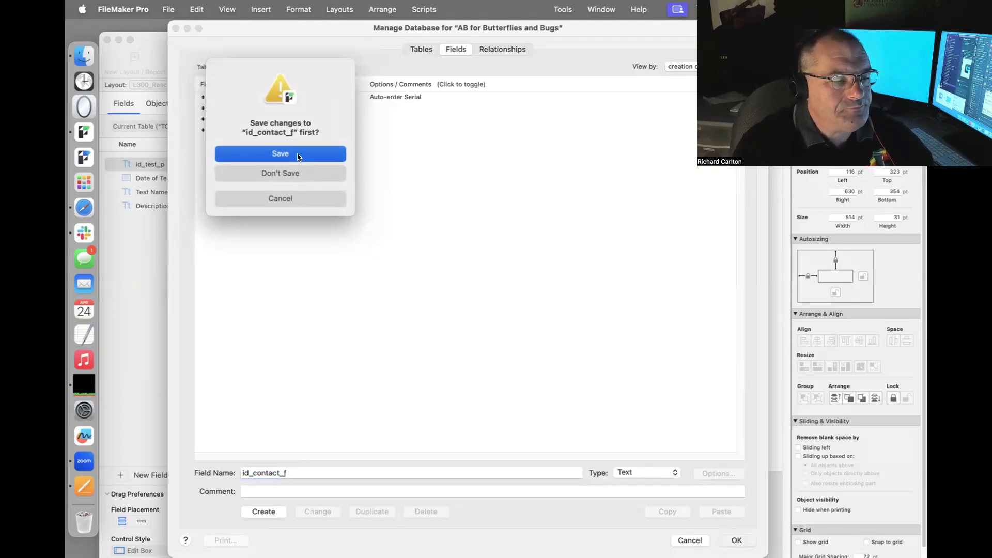
left_click(318, 205)
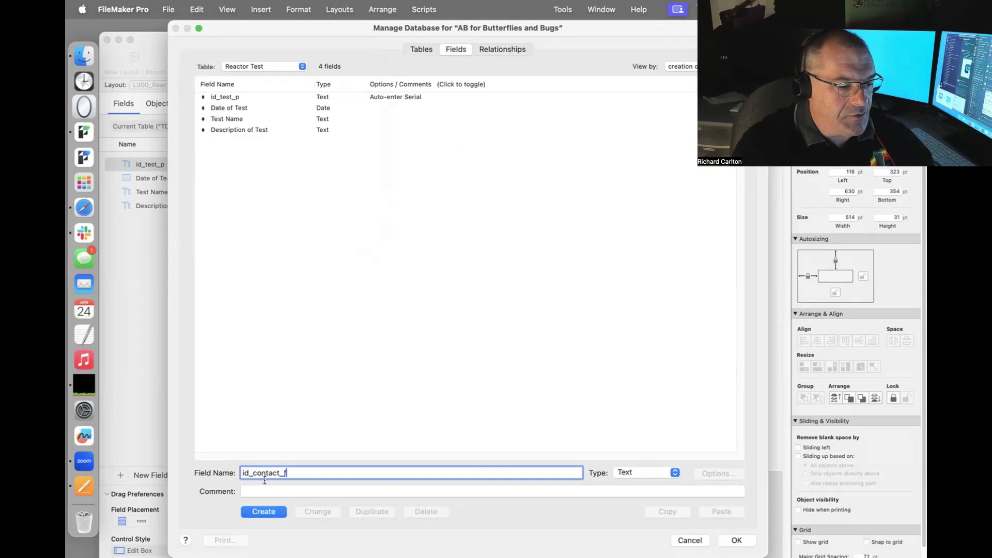
left_click(253, 512)
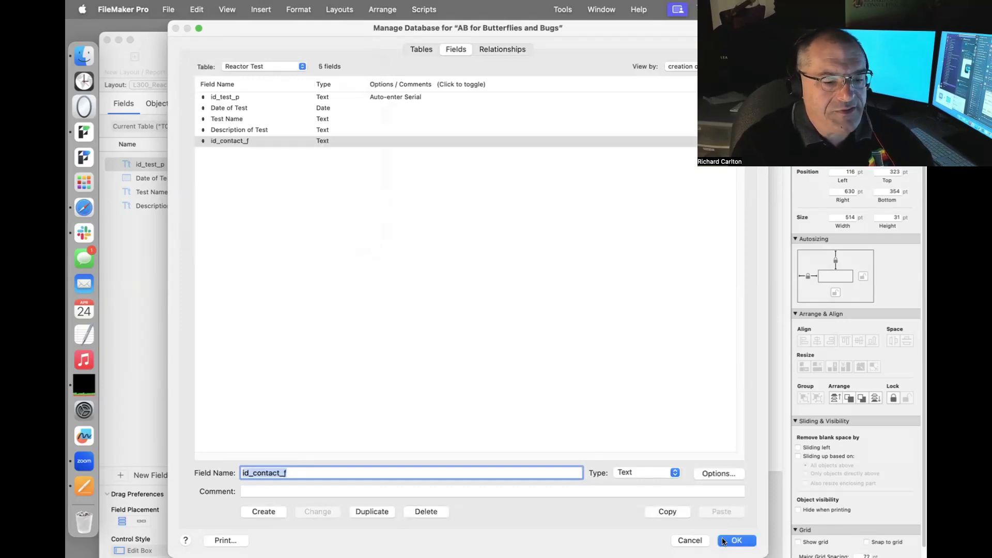
left_click(502, 49)
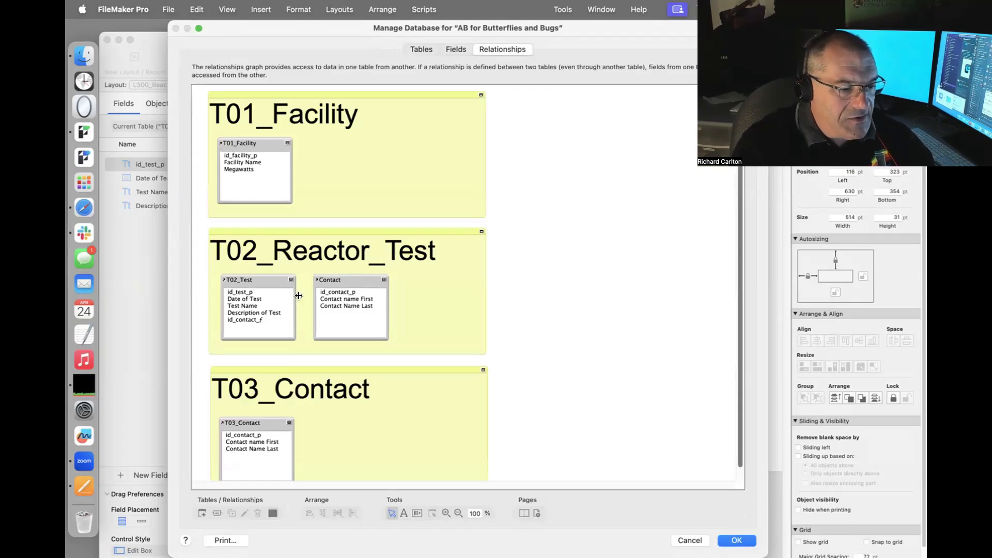
Join Contact::id_contact_p to T02_Test::id_contact_f, shift the Contact occurrence right, and close Manage Database.
left_click_drag(332, 294, 258, 320)
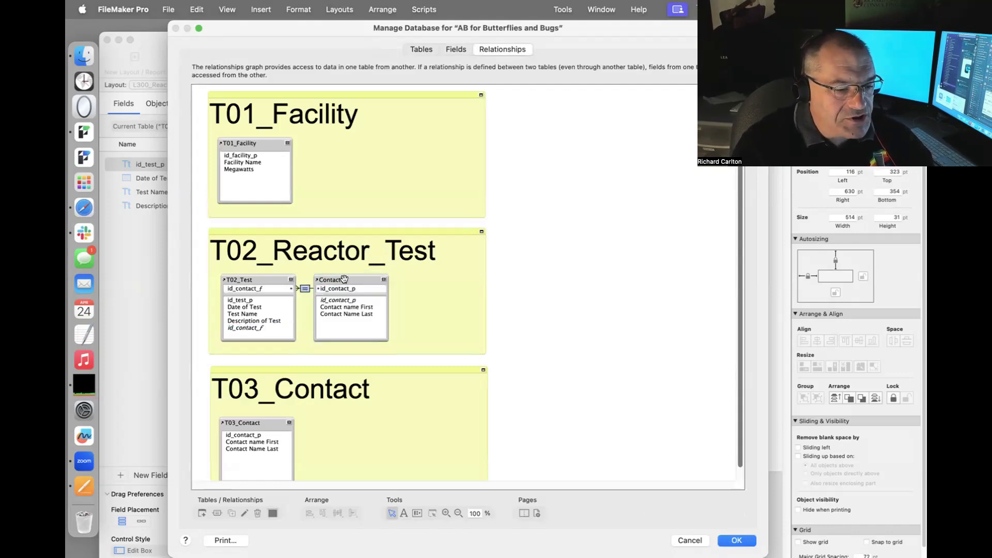
left_click_drag(345, 279, 378, 278)
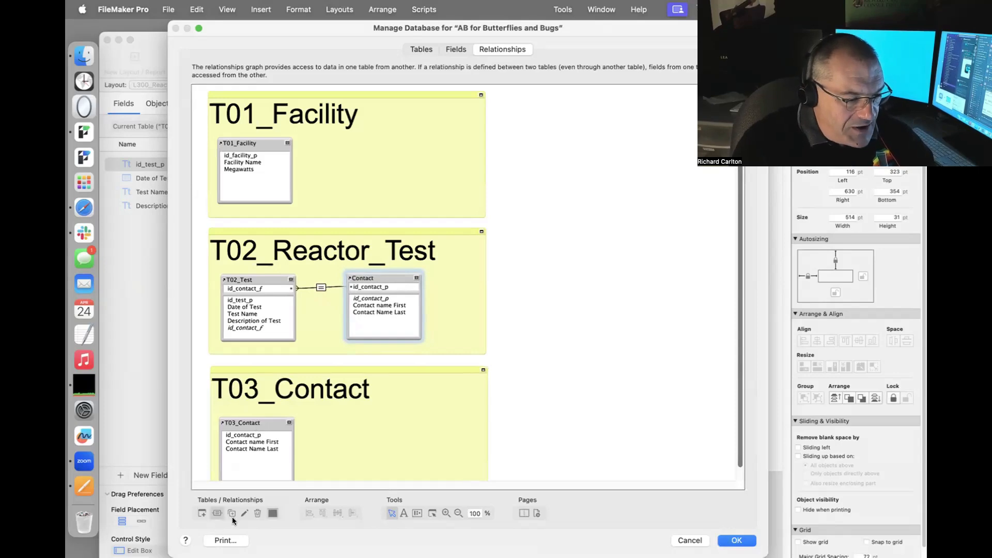
left_click(446, 513)
left_click(320, 287)
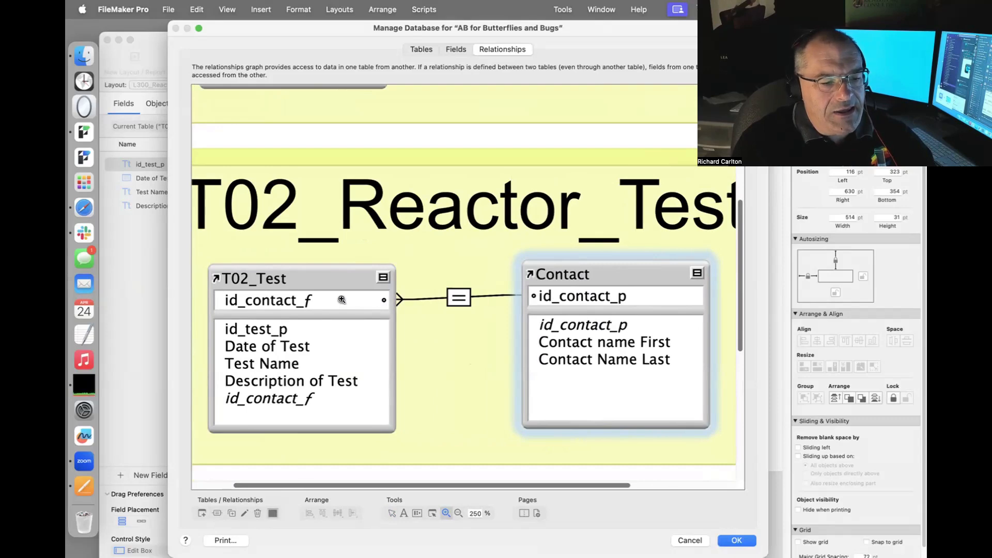
left_click(736, 541)
Move the id_contact_f label and field up below Test Name.
left_click(327, 454)
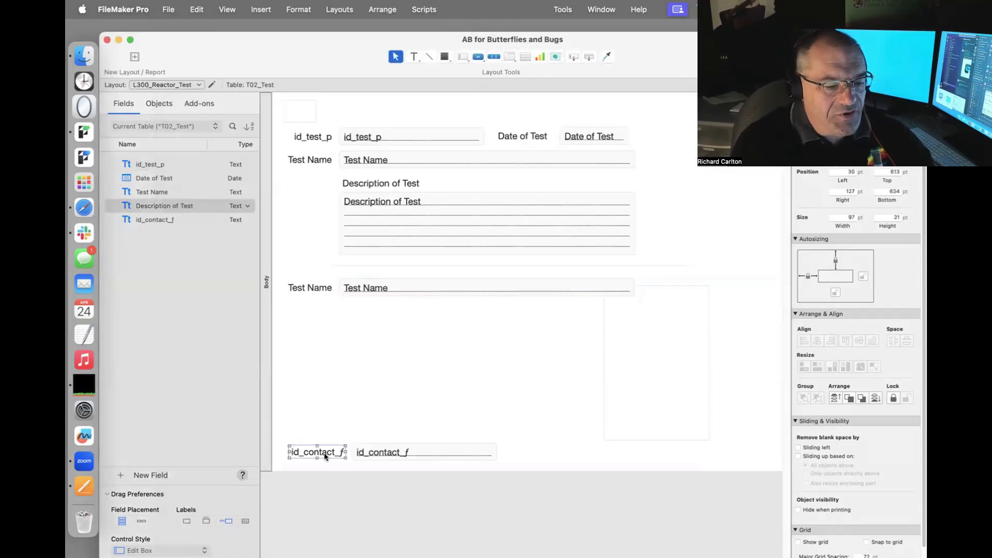
left_click(390, 451, "shift")
left_click_drag(390, 451, 362, 348)
left_click(386, 355)
Make the duplicated field display Contact::Contact name First.
double_click(361, 347)
left_click(690, 114)
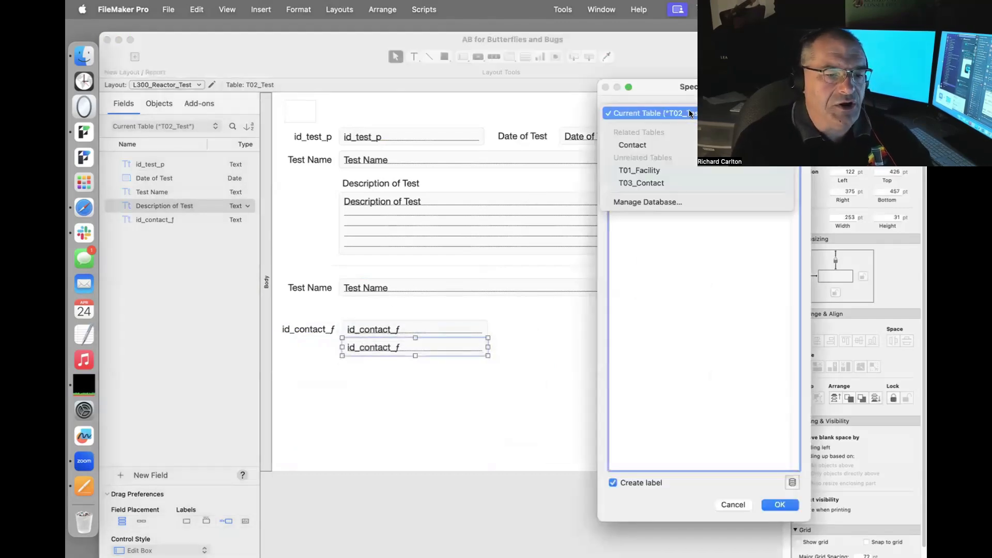
left_click(675, 144)
double_click(673, 143)
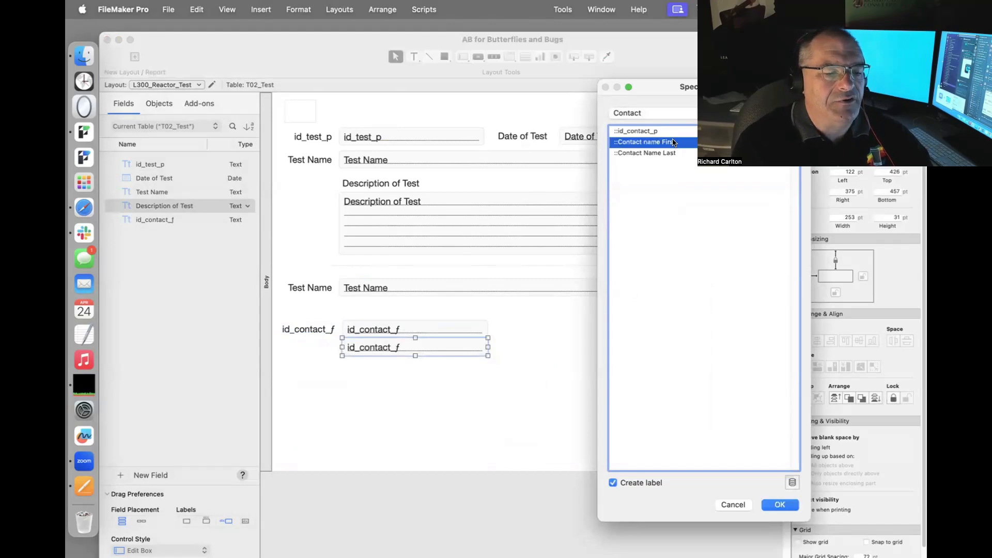
left_click_drag(382, 350, 399, 348)
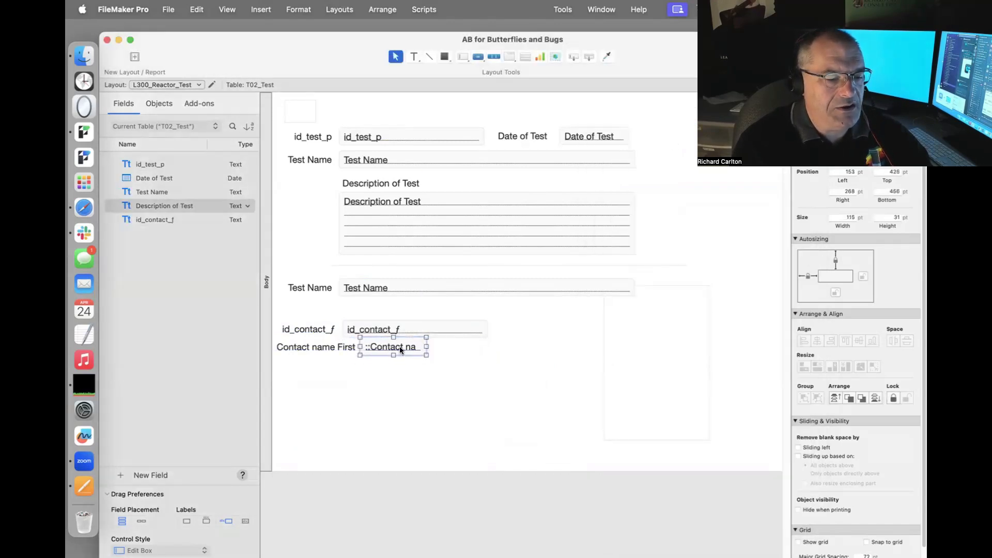
Relabel the field 'Contact name' and align the label with the first-name field.
double_click(324, 347)
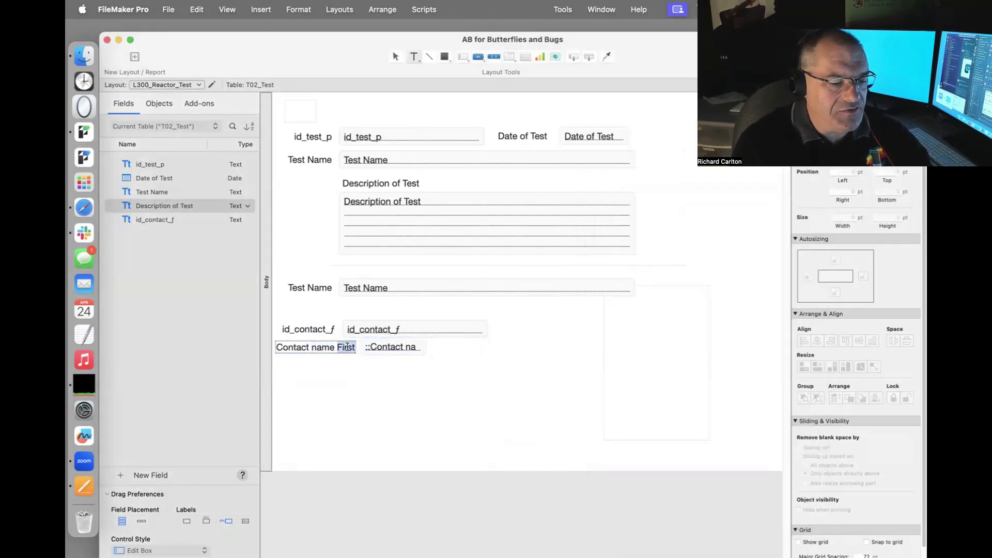
triple_click(349, 347)
left_click(347, 347)
key("BackSpace")
key("BackSpace")
key("BackSpace")
key("BackSpace")
key("BackSpace")
key("BackSpace")
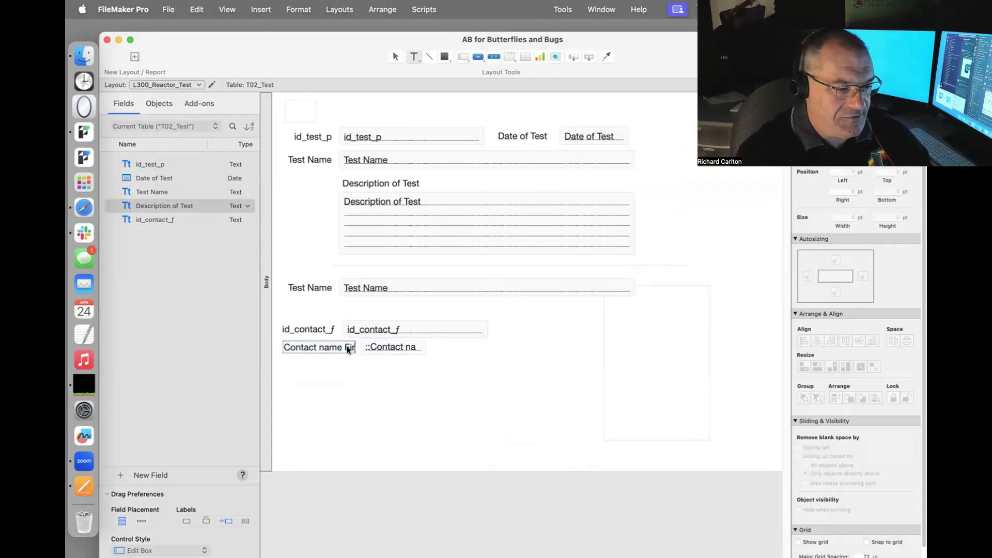
left_click(346, 362)
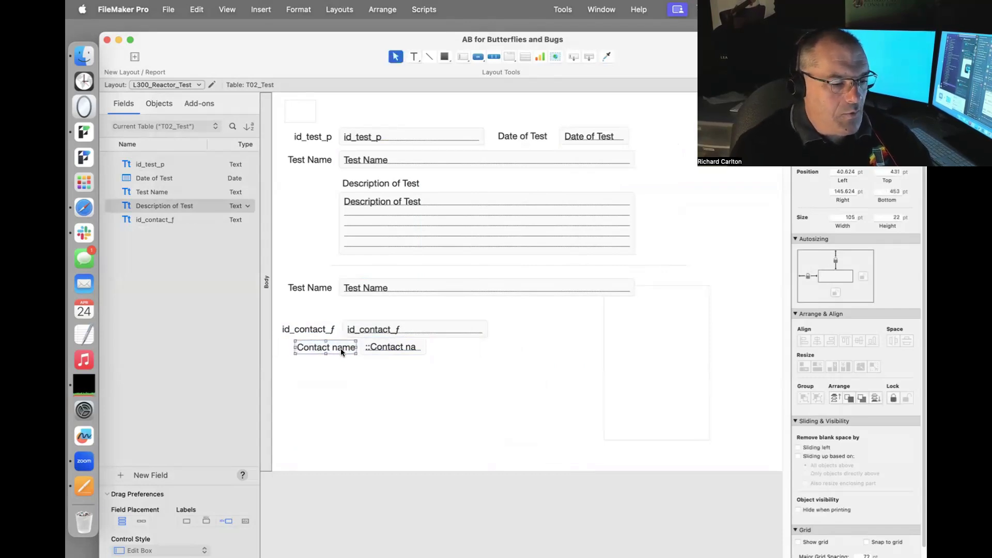
left_click_drag(340, 348, 321, 348)
left_click_drag(386, 350, 372, 356)
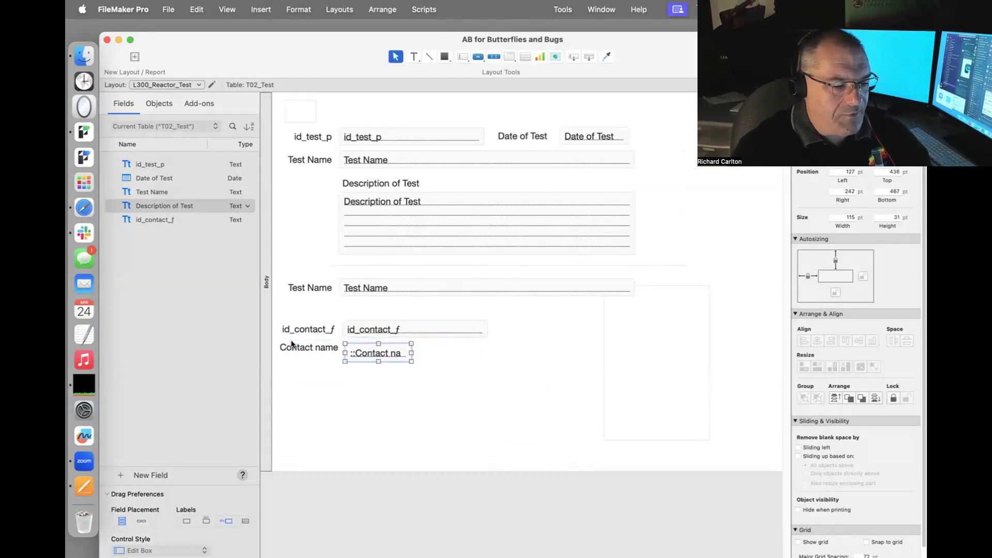
left_click_drag(308, 347, 308, 354)
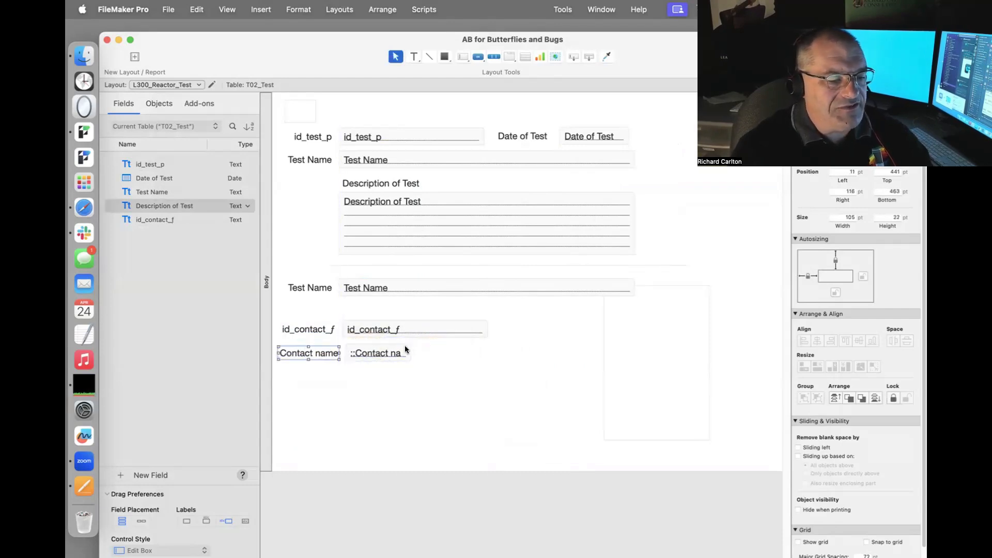
left_click_drag(392, 350, 391, 350)
left_click(457, 424)
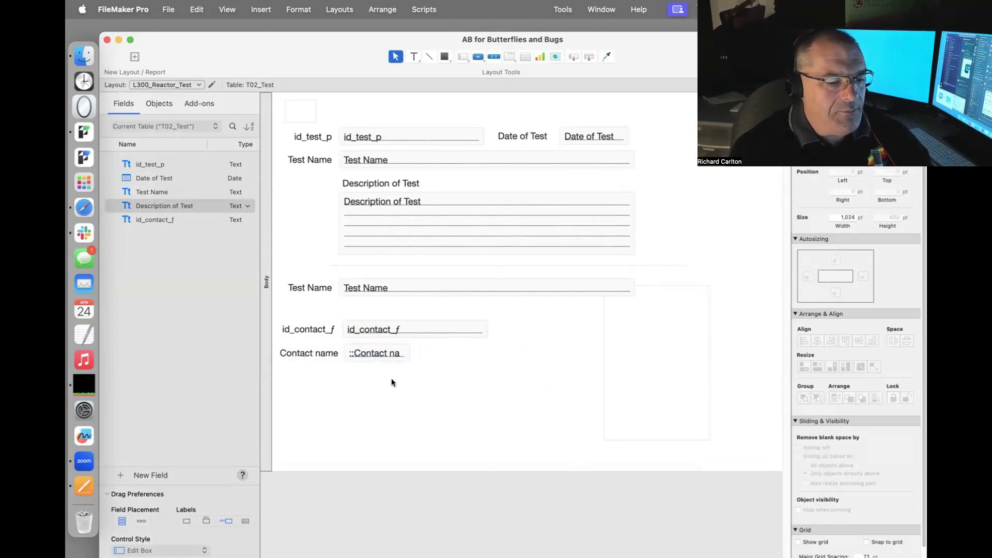
left_click(389, 360)
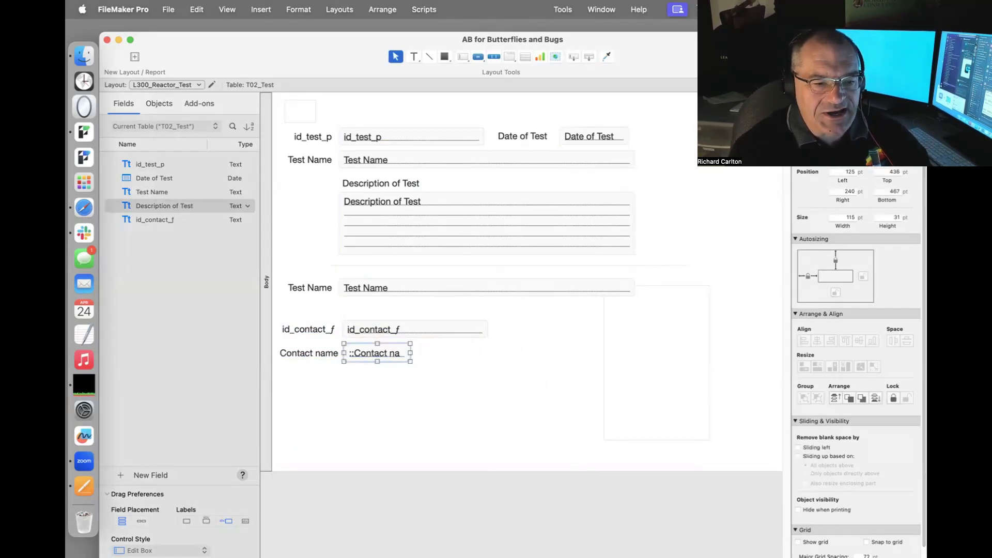
left_click(902, 105)
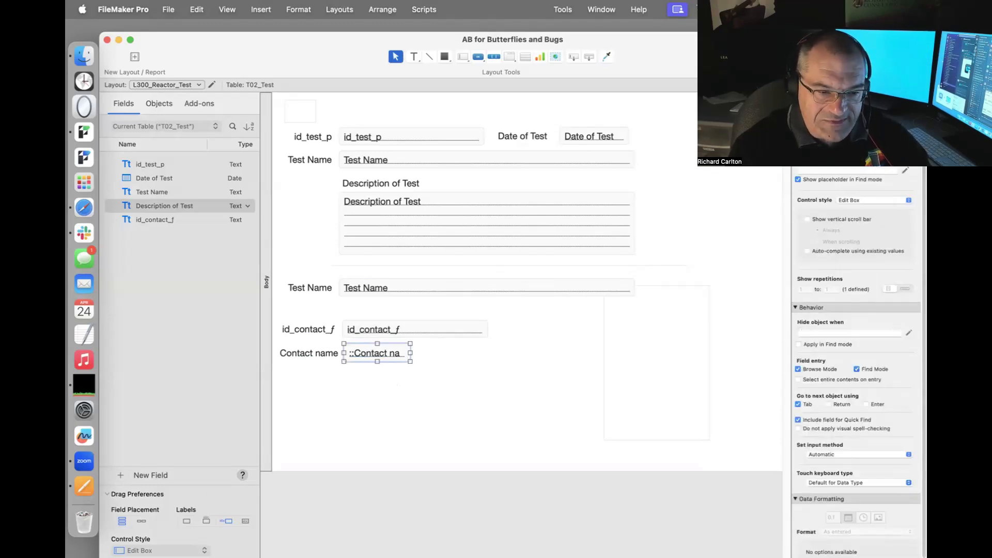
Give the first-name field the placeholder text 'First'.
left_click(809, 170)
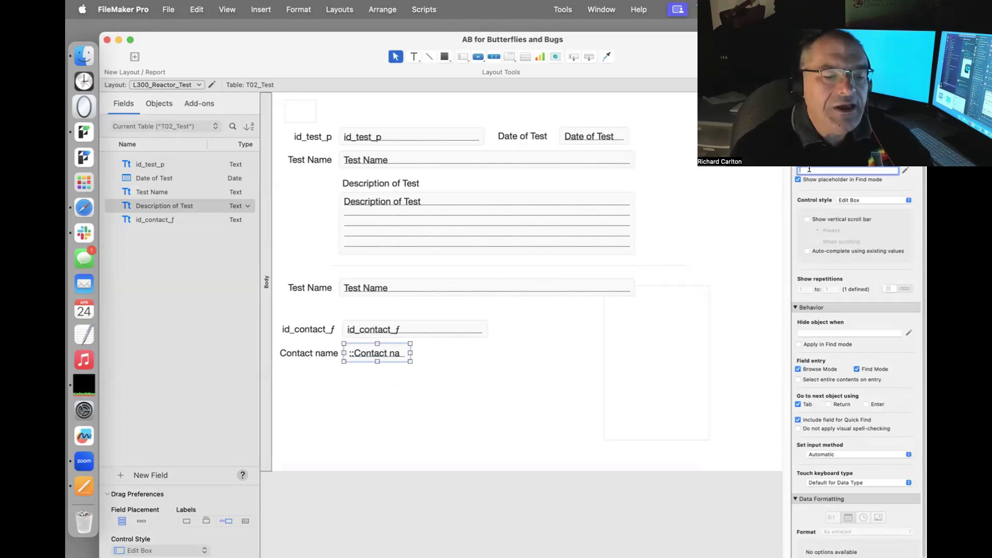
type("First")
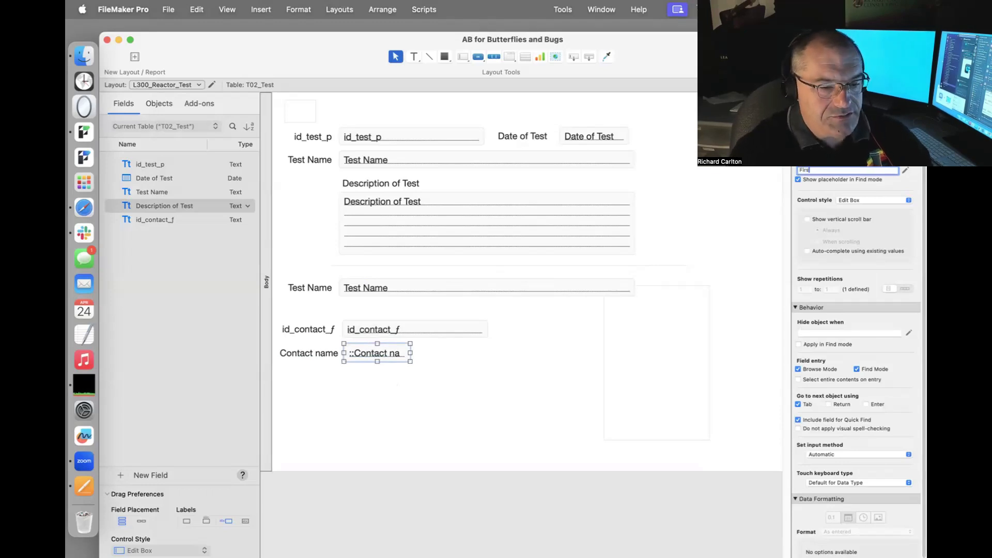
left_click(675, 347)
Point a field at Contact Name Last, undoing an overlapping change, and select the last-name field.
left_click(391, 353)
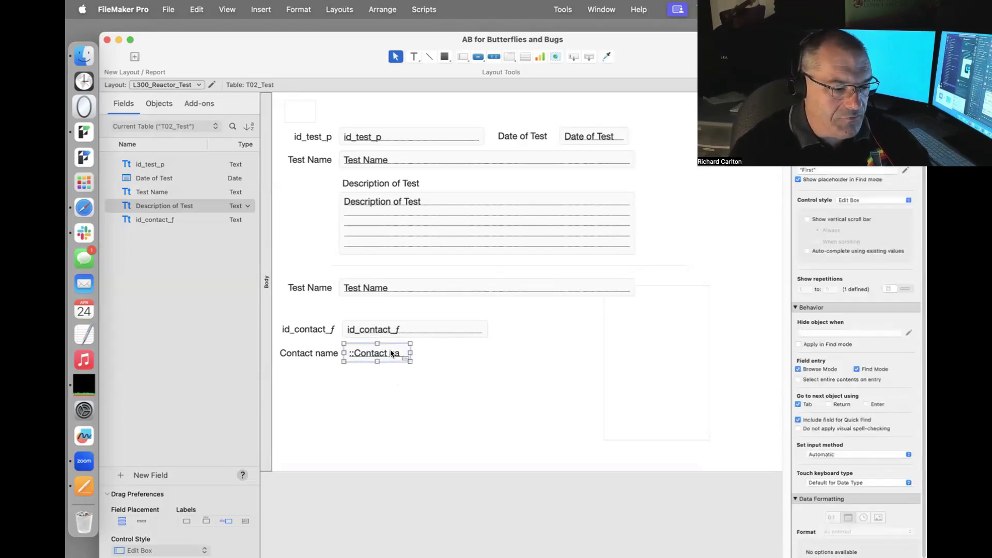
double_click(391, 353)
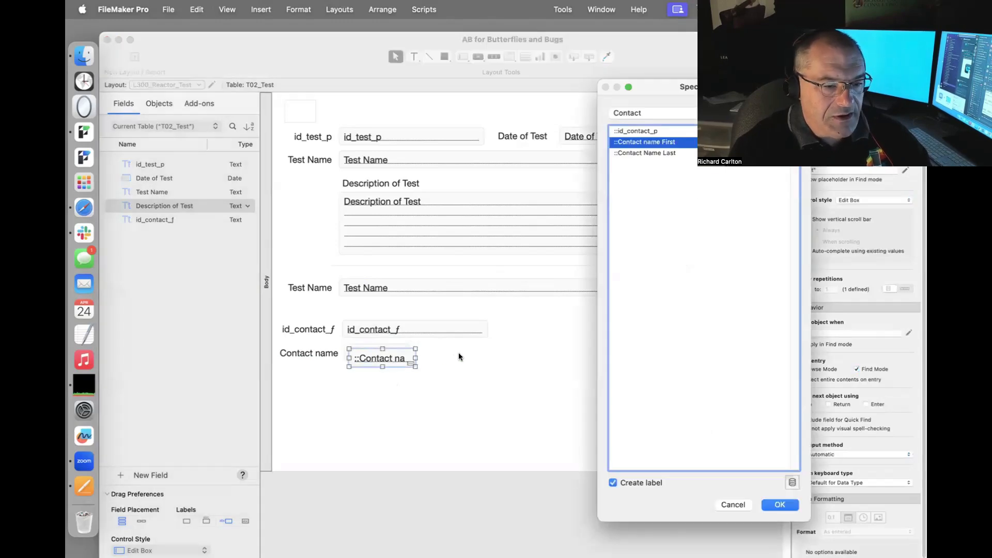
double_click(656, 152)
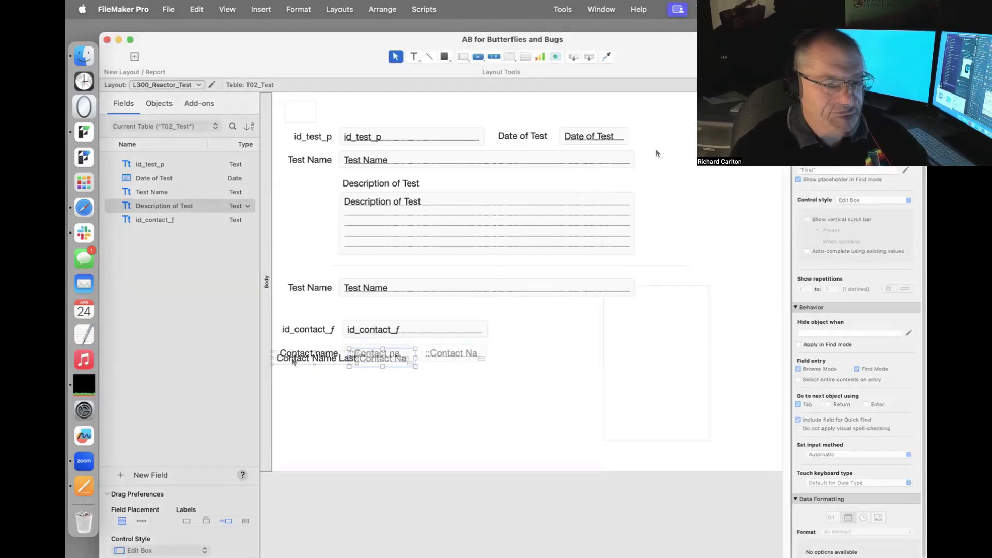
key("super+z")
left_click(368, 353)
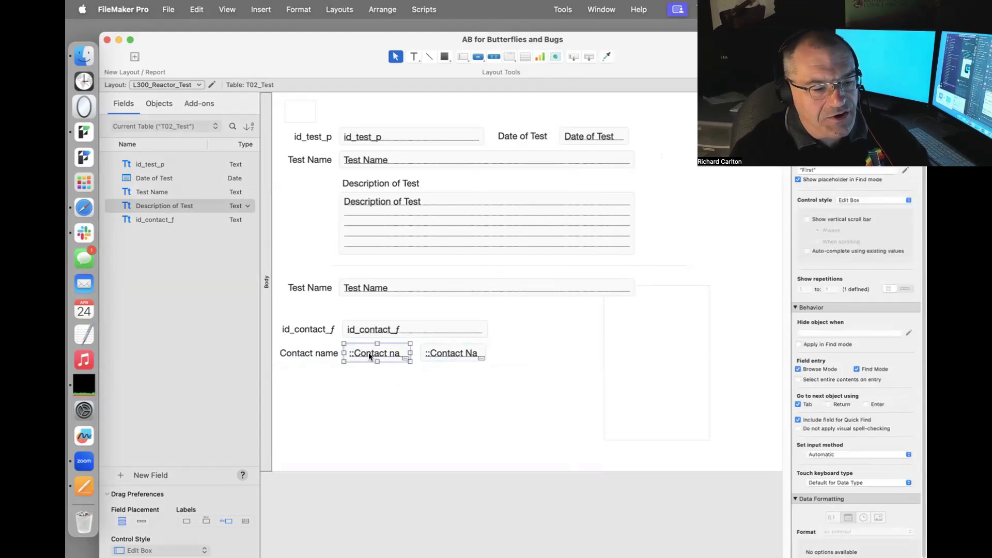
left_click(431, 350)
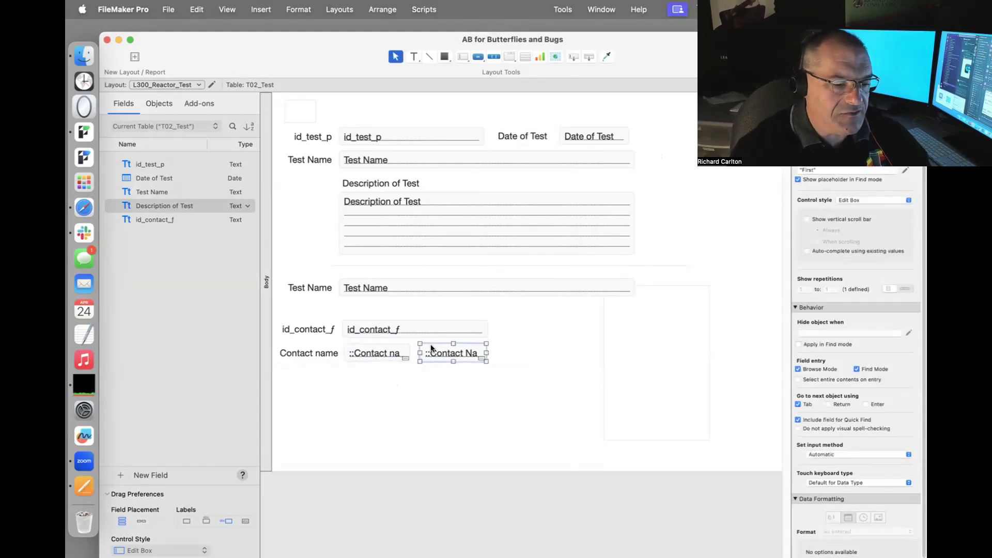
Set the last-name field's placeholder to 'Last' and view the record in Browse mode.
left_click(821, 170)
type("Last")
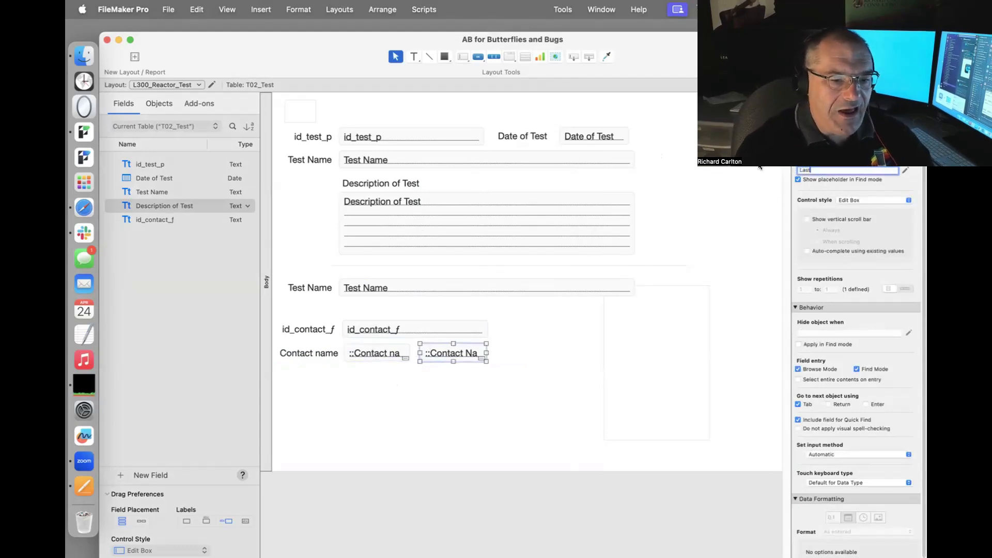
key("Return")
key("super+b")
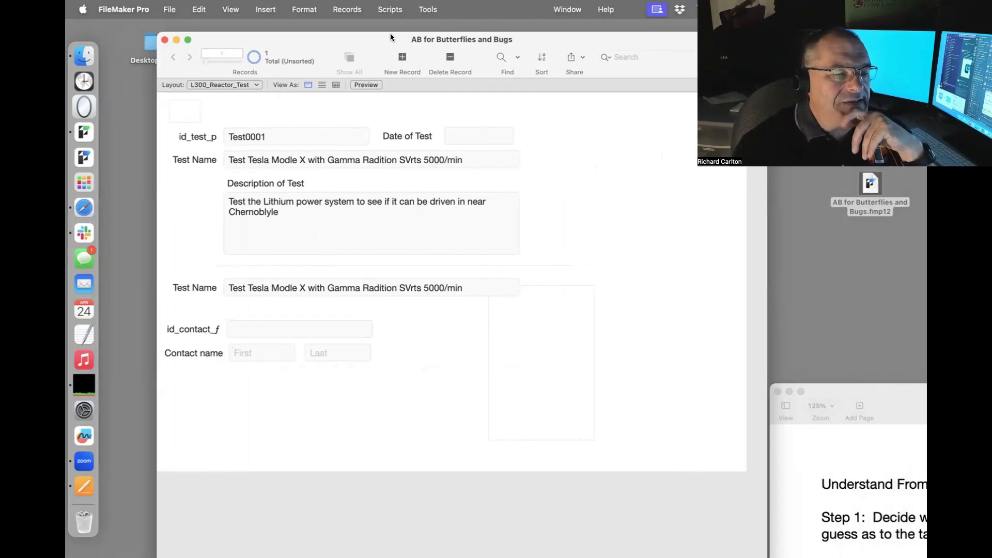
Open a second window beside the first, showing the L200_Contact layout.
left_click(556, 10)
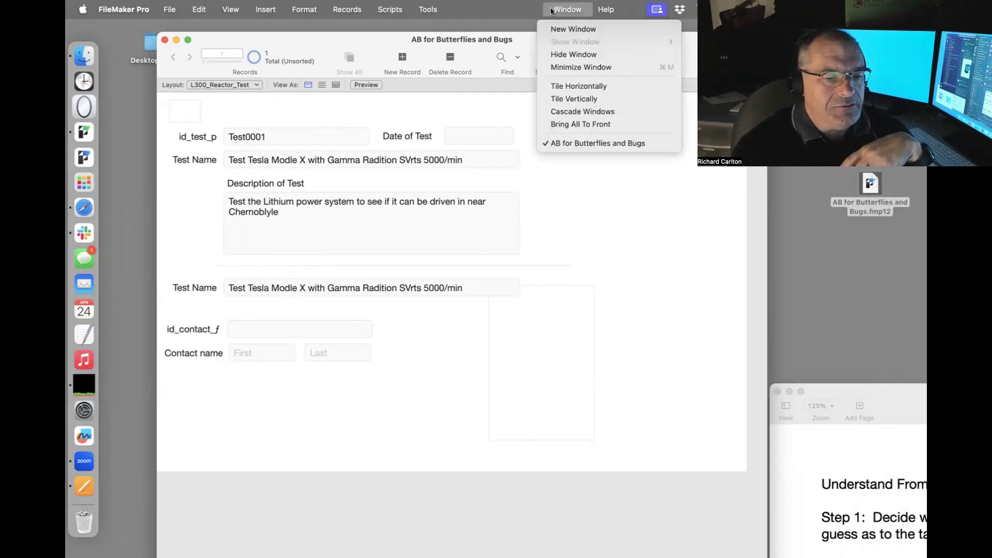
left_click(553, 26)
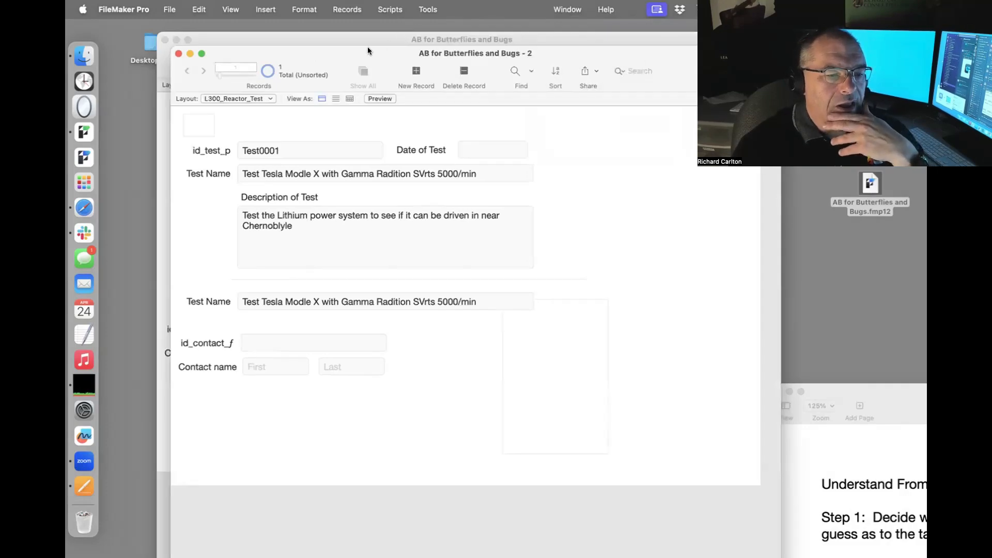
left_click_drag(367, 51, 576, 51)
left_click(473, 97)
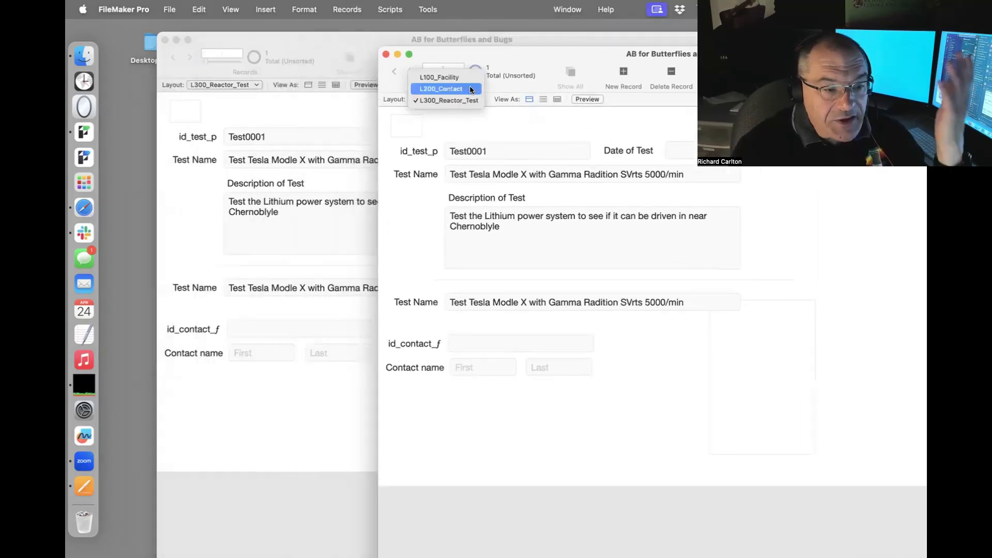
left_click(471, 89)
Add contact C0001 with a person's first and last name, and C0002 'Butterflies' 'Bugs'.
key("super+n")
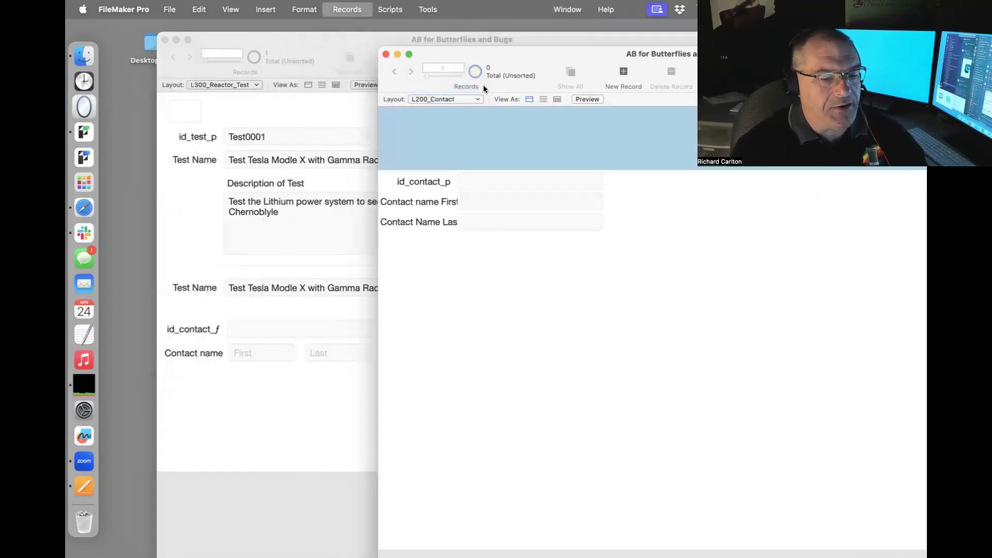
left_click(468, 199)
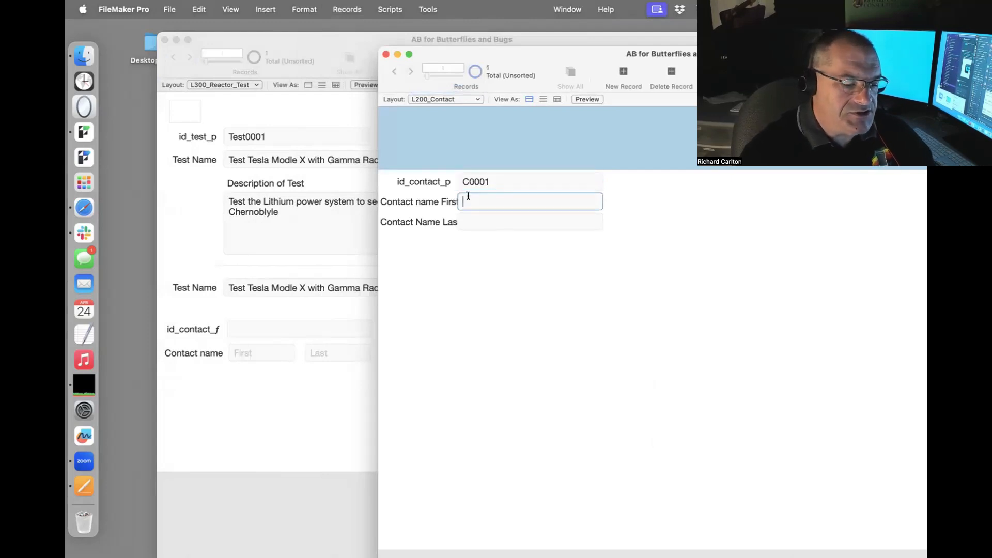
key("Tab")
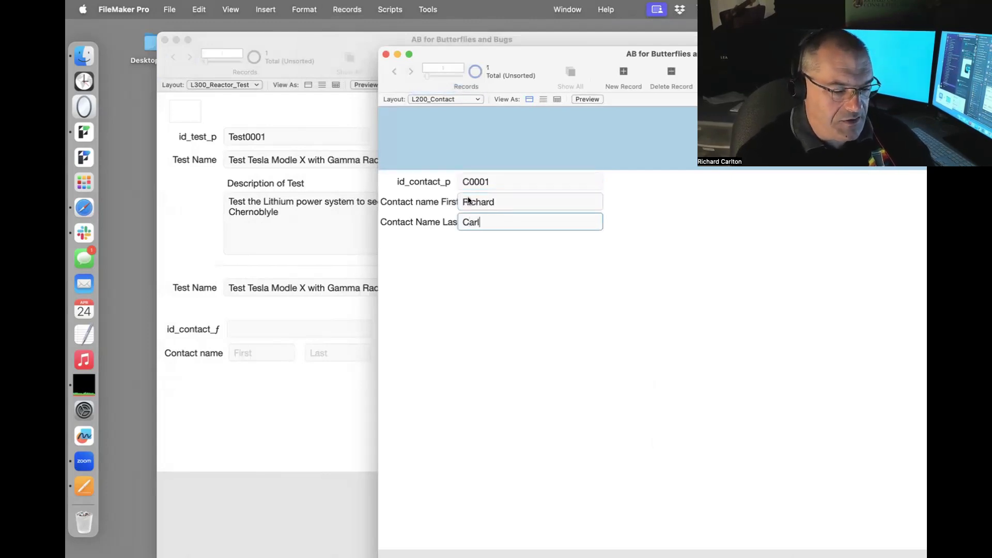
key("super+n")
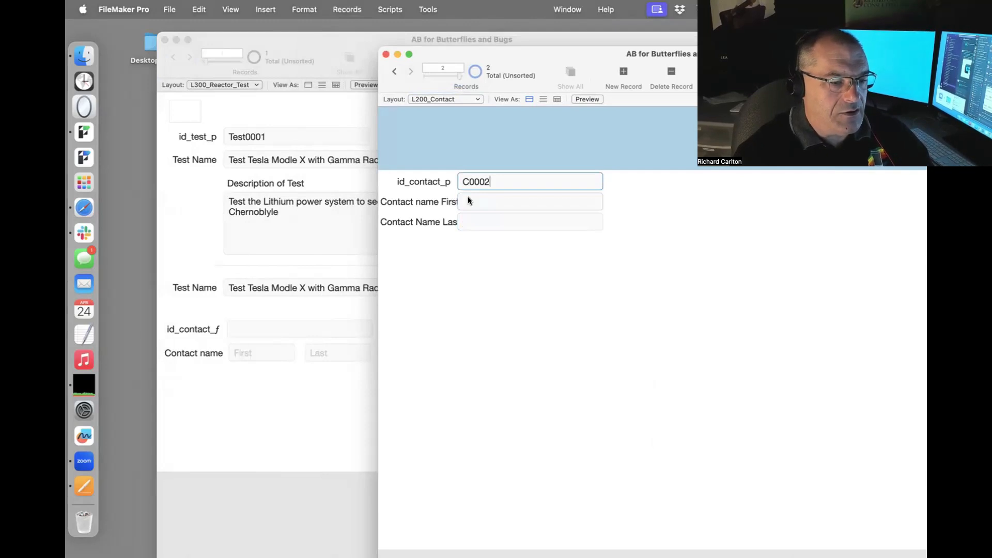
left_click(468, 200)
type("Butte")
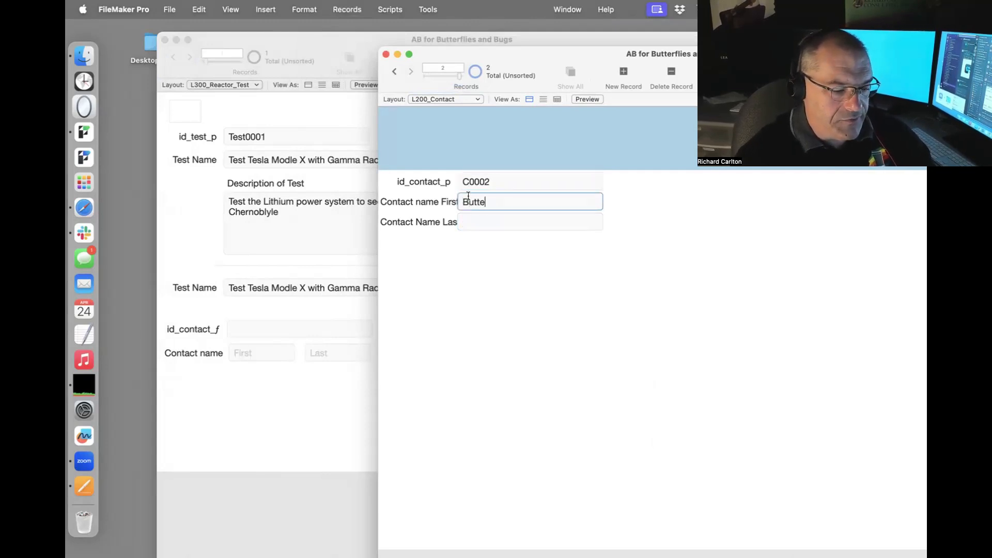
type("rflie")
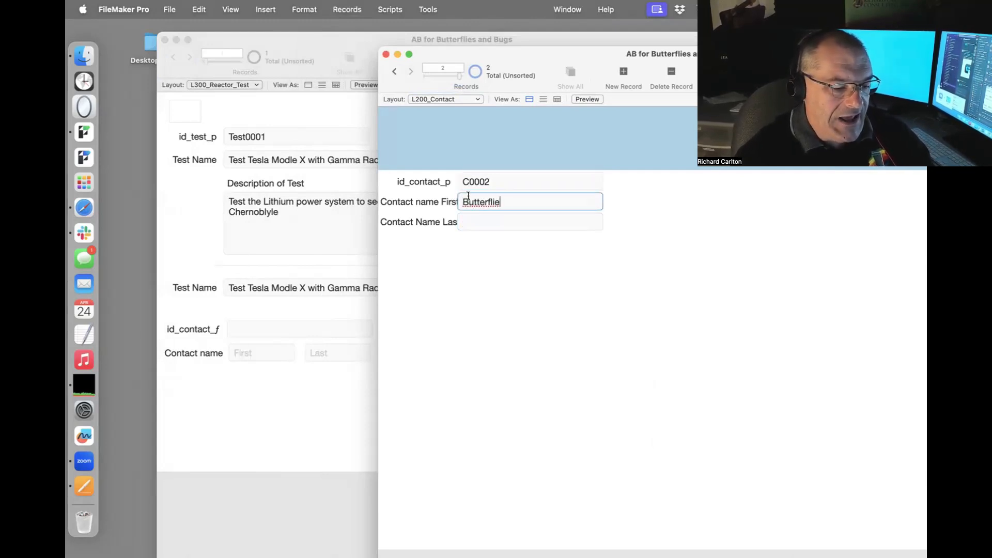
type("s")
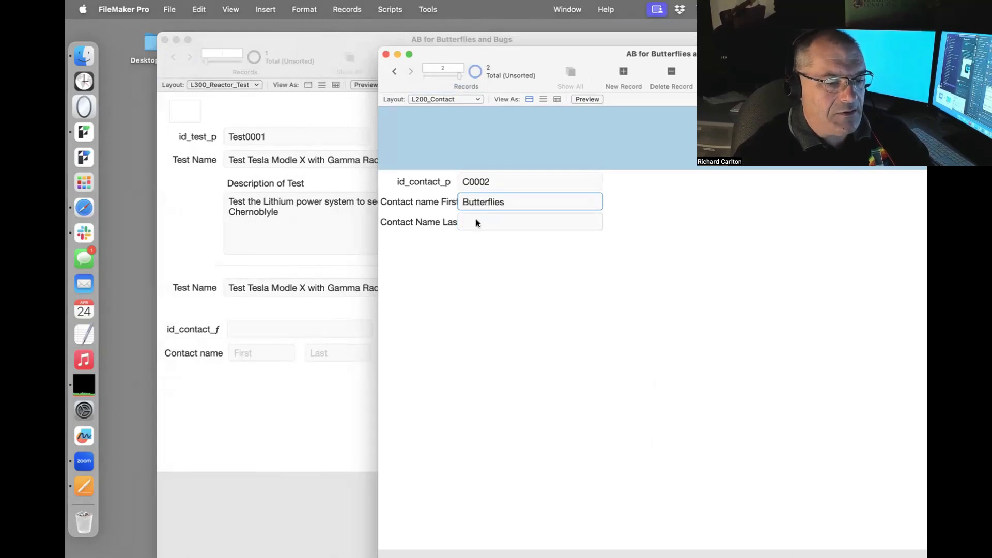
left_click(476, 219)
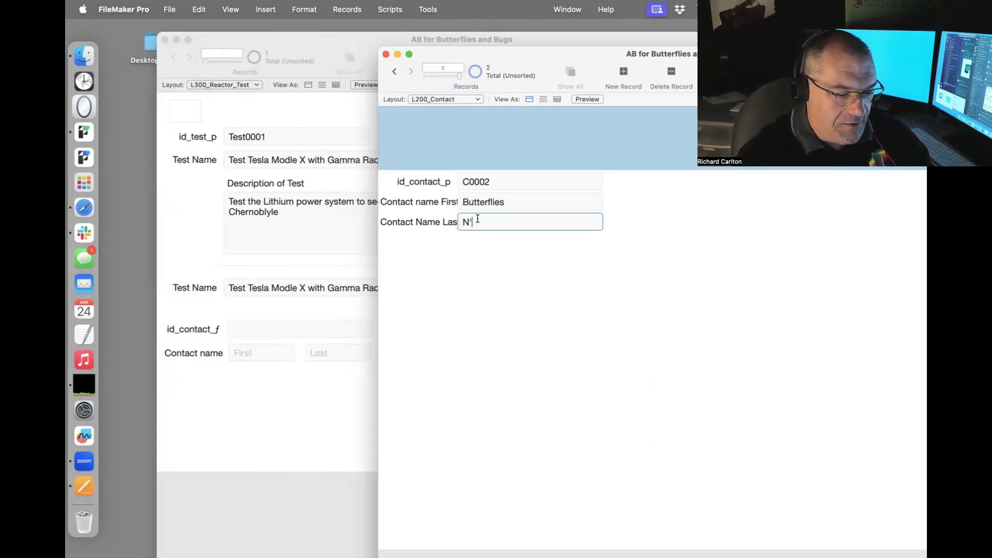
type("Bugs")
left_click(491, 246)
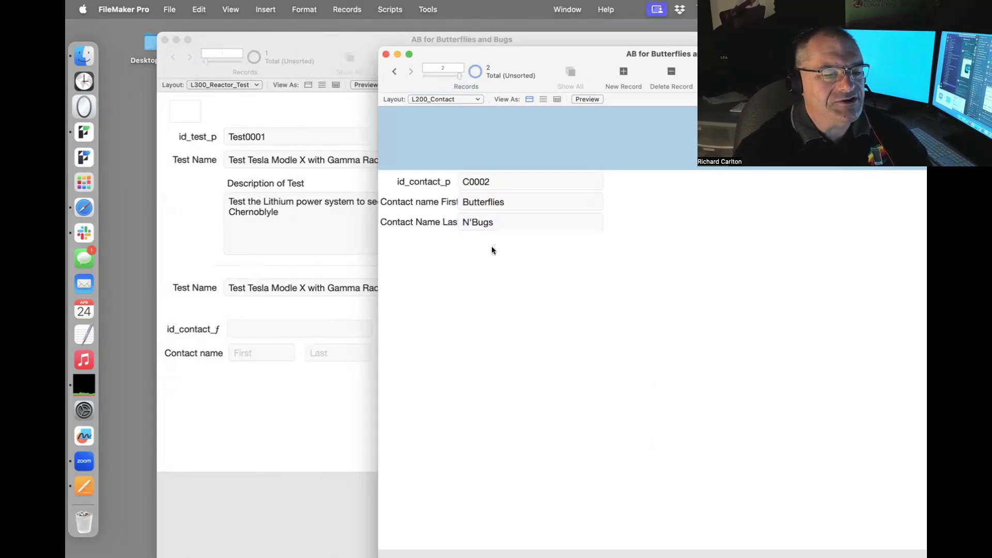
Add contact C0003 with a person's first and last name and select its id.
key("super+n")
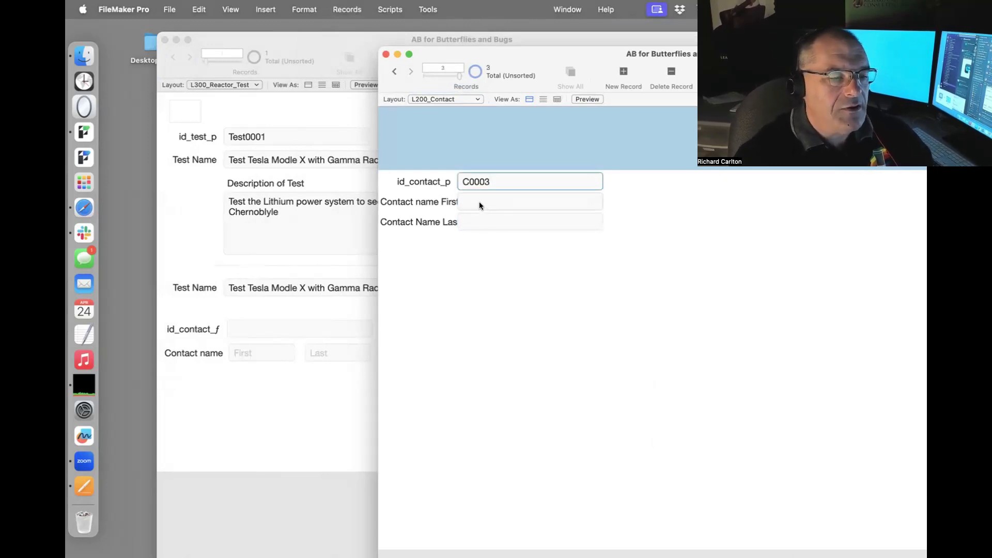
left_click(480, 202)
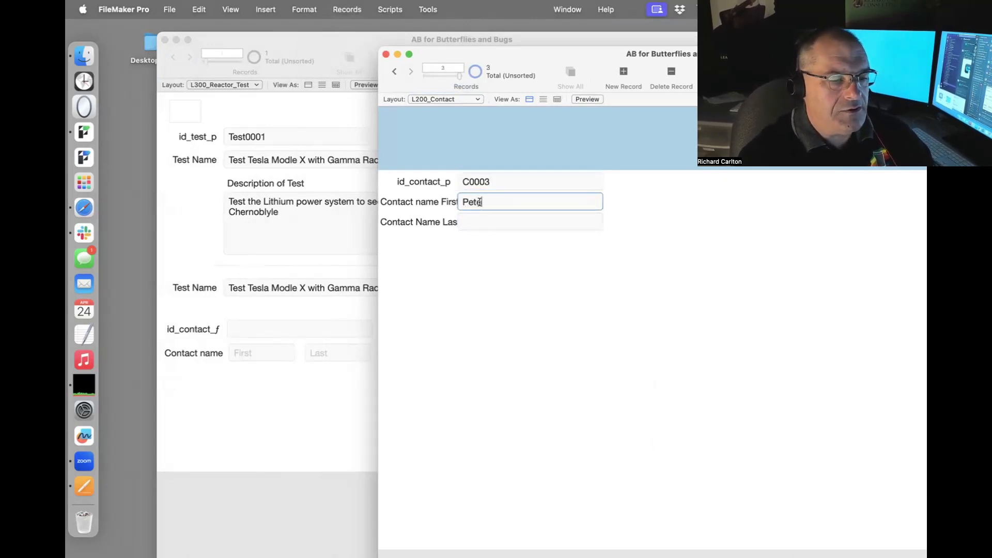
key("Tab")
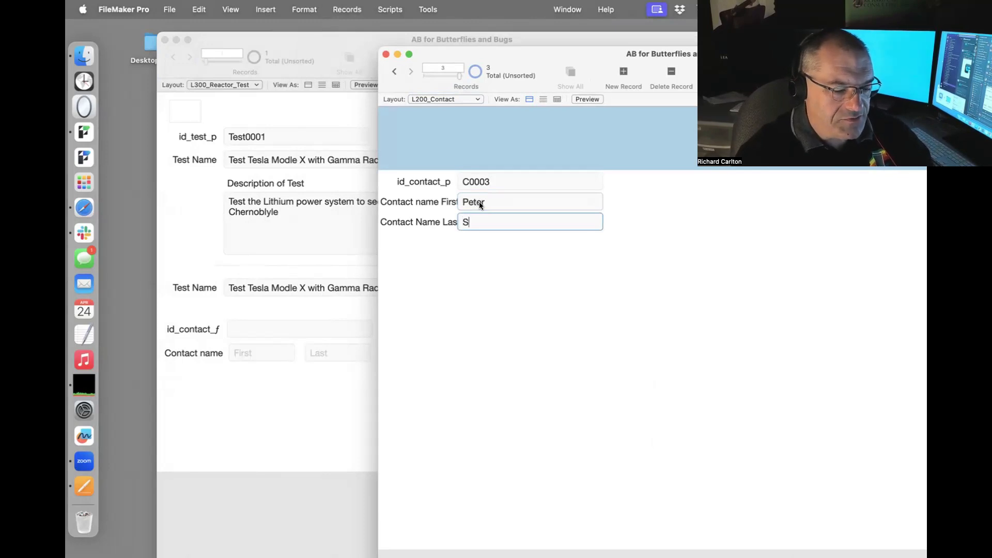
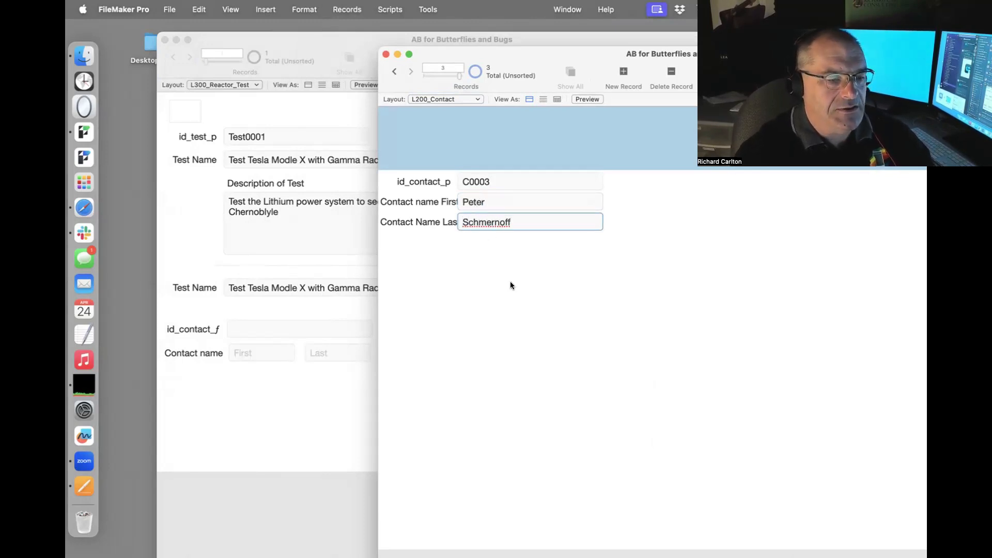
left_click(510, 281)
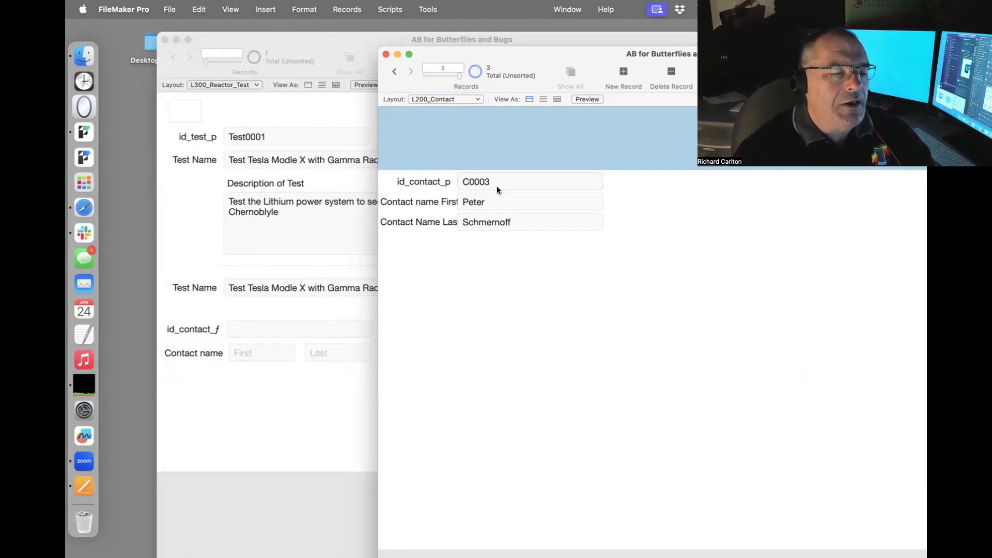
left_click_drag(492, 183, 457, 178)
key("super+c")
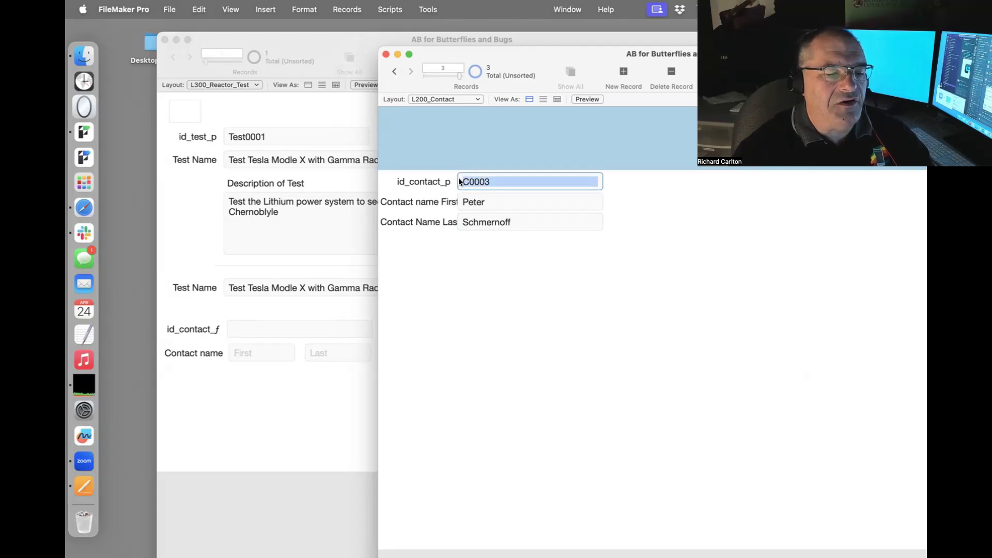
Paste C0003 into Test0001's id_contact_f so the contact's names appear.
left_click(295, 329)
left_click(292, 329)
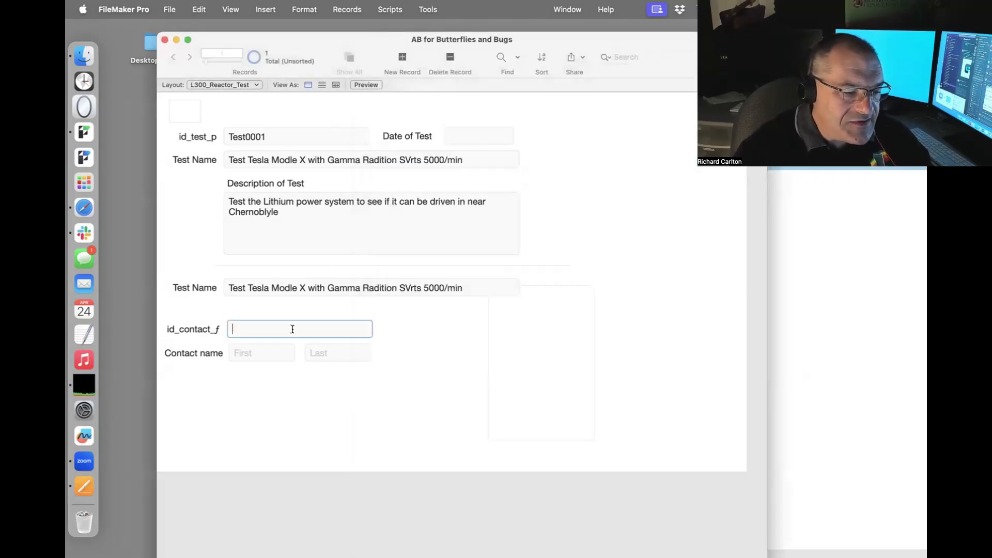
key("super+v")
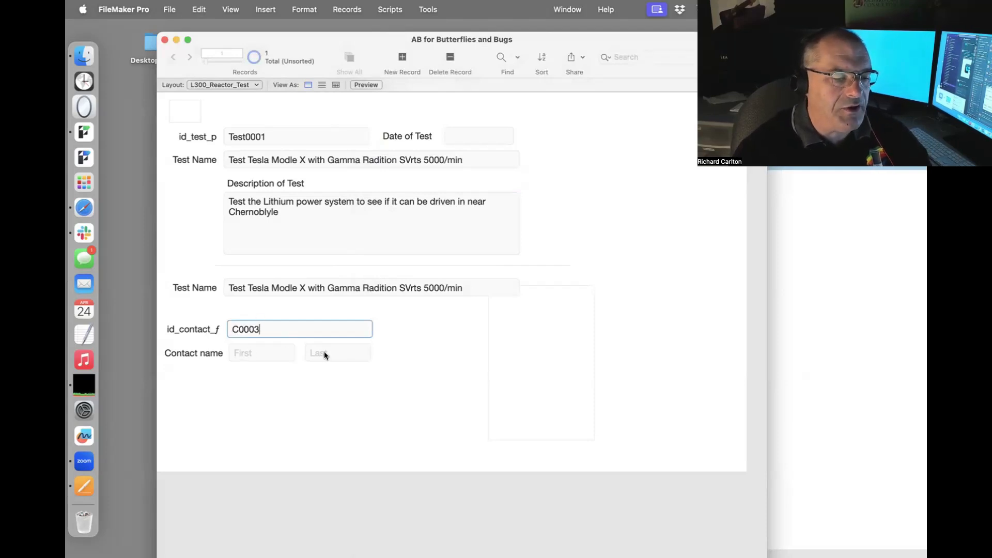
left_click(388, 325)
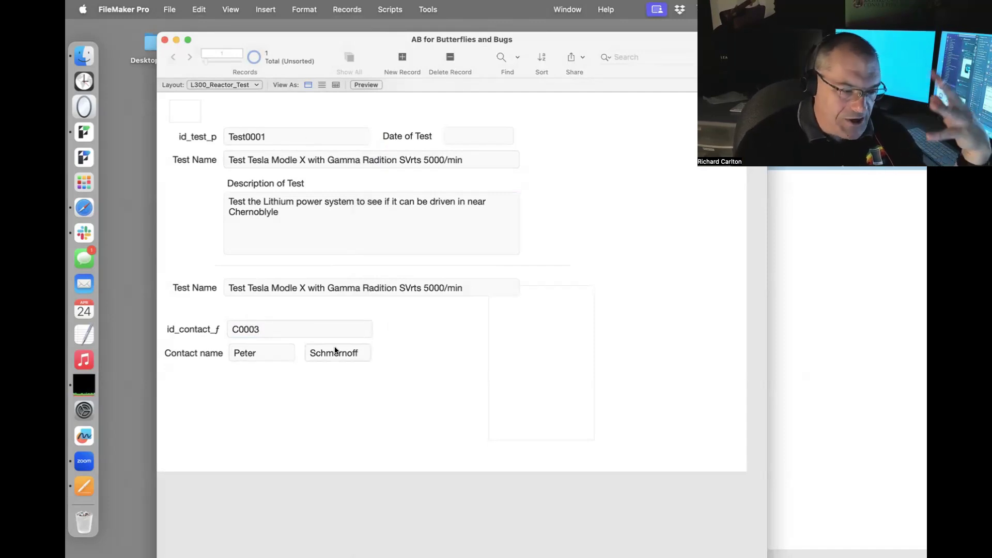
left_click(167, 8)
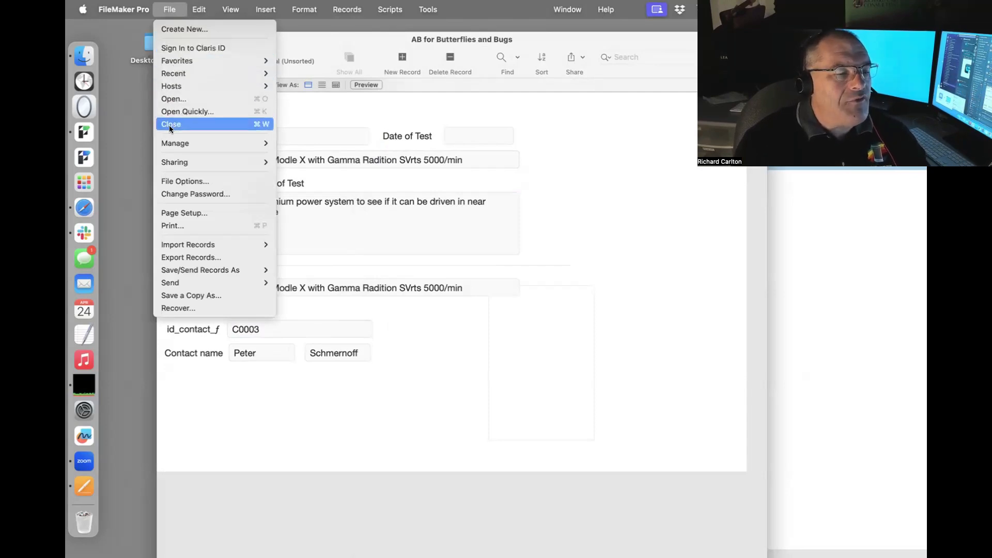
Reopen Manage Database on the relationships graph and select the Contact occurrence.
mouse_move(173, 143)
left_click(287, 141)
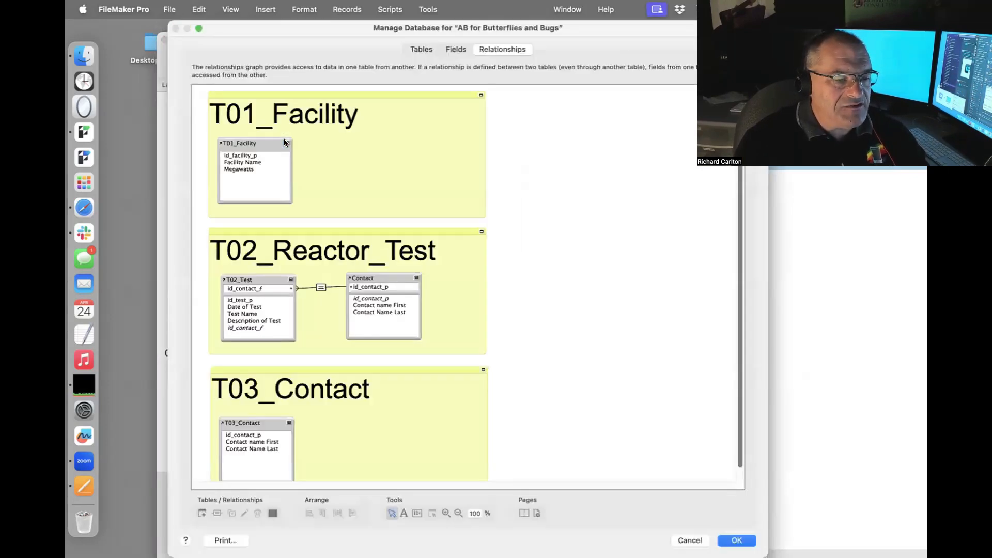
left_click_drag(377, 277, 381, 278)
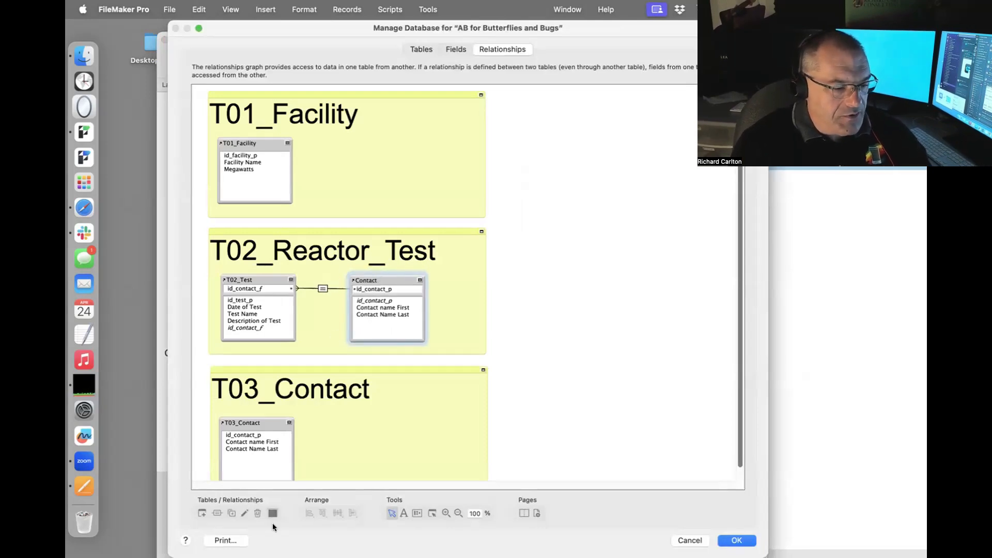
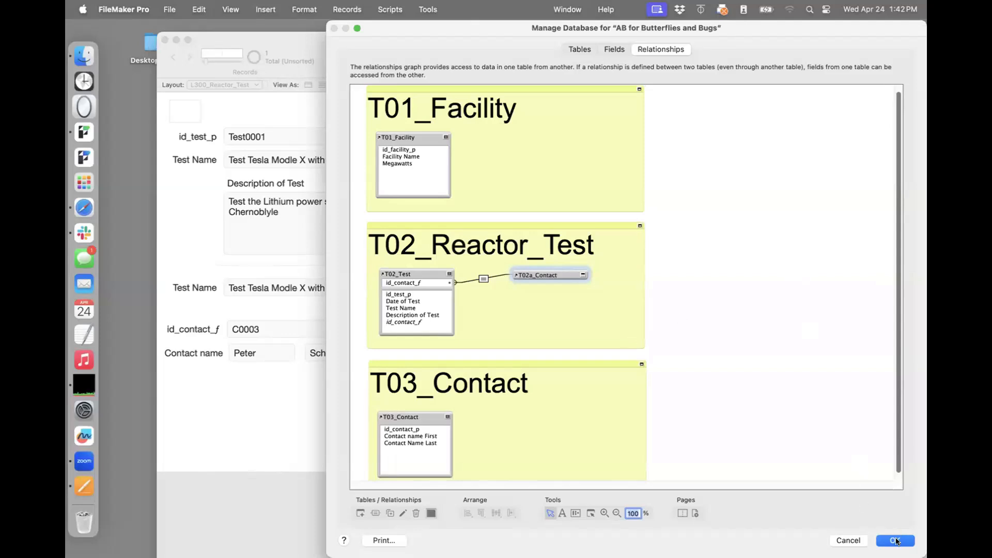
Accept the relationship graph with the T01_Facility, T02_Reactor_Test and T03_Contact groups and close Manage Database.
left_click(896, 541)
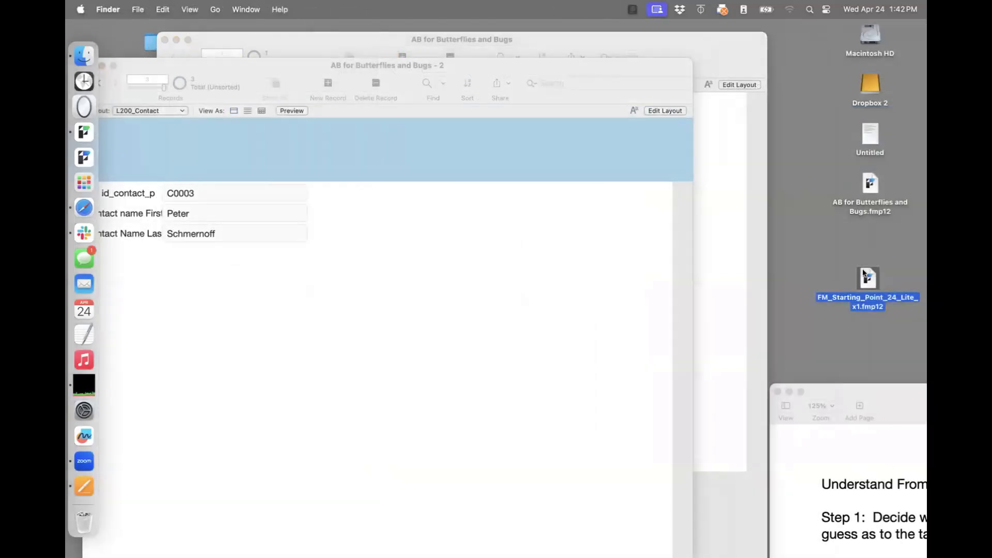
Open FM_Starting_Point_24_Lite_x1.fmp12 past the sharing warning and show its Manage Database relationships.
double_click(864, 273)
left_click(558, 229)
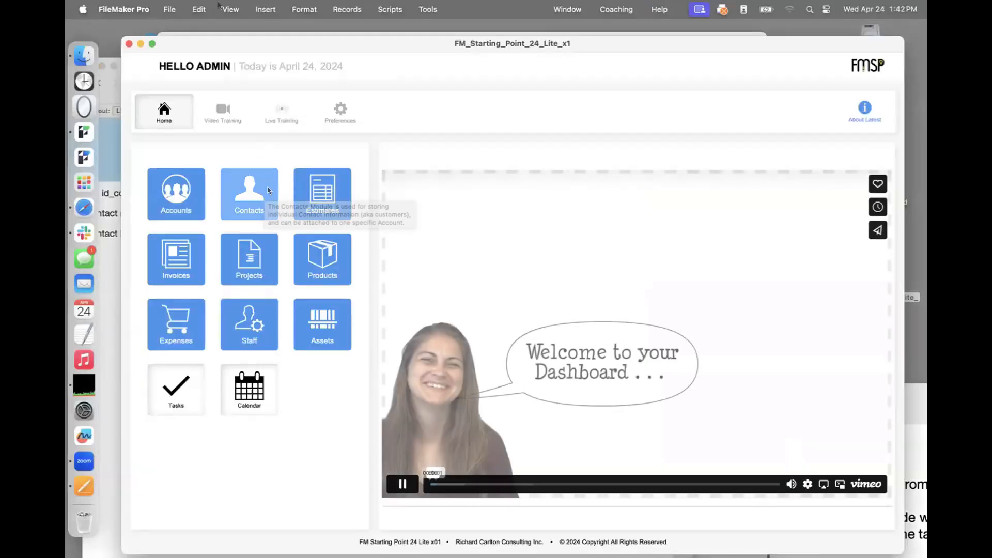
left_click(170, 9)
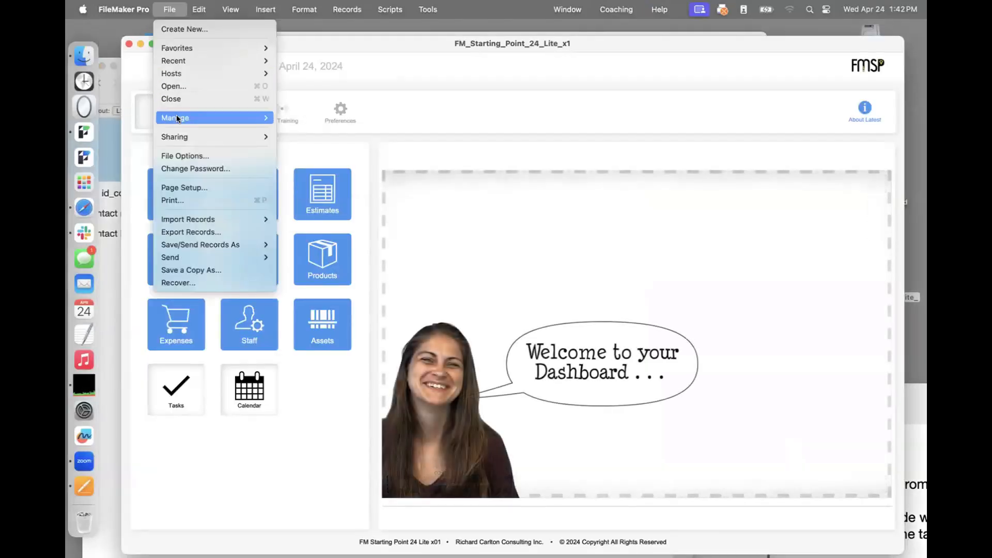
mouse_move(207, 118)
left_click(305, 115)
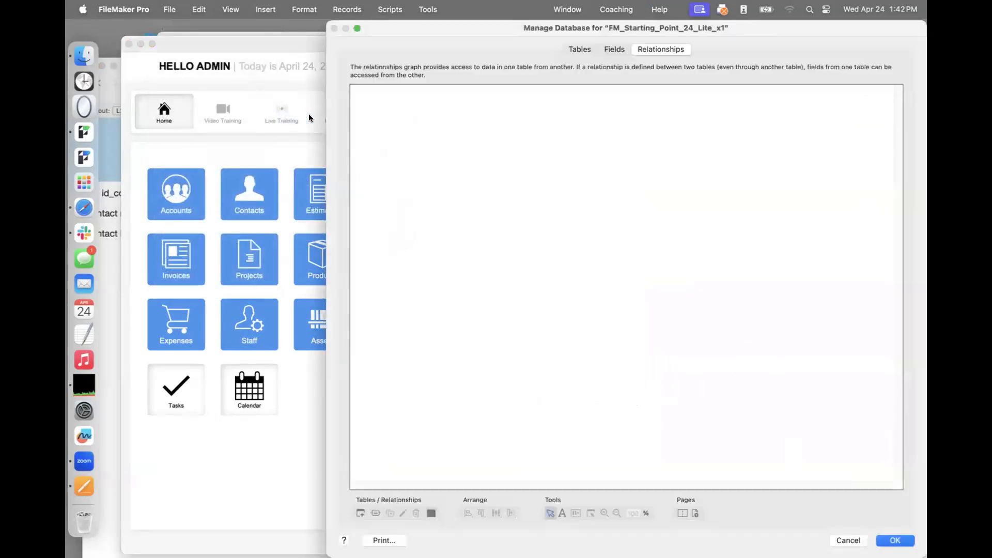
Move the table_customer box up and right and widen the T01g1_accounts_CONTACTS occurrence box.
left_click_drag(502, 33, 381, 6)
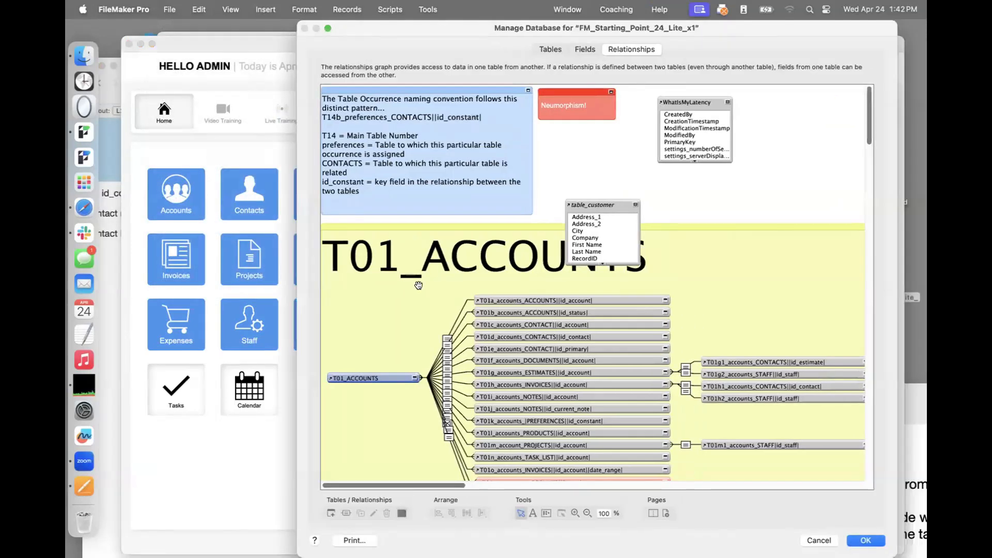
scroll(418, 285, "down", 5)
scroll(418, 286, "up", 1)
scroll(418, 285, "up", 2)
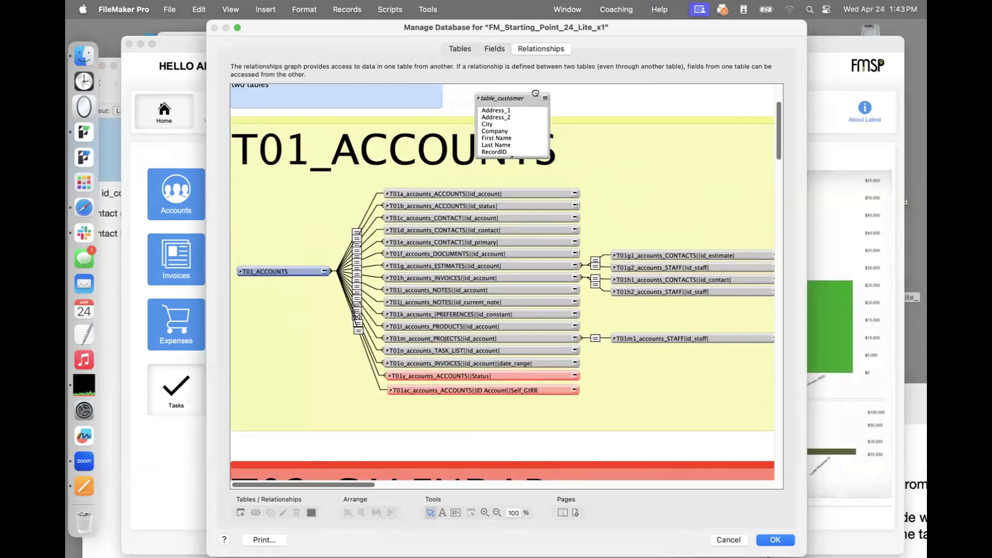
left_click_drag(535, 93, 596, 107)
scroll(500, 186, "down", 4)
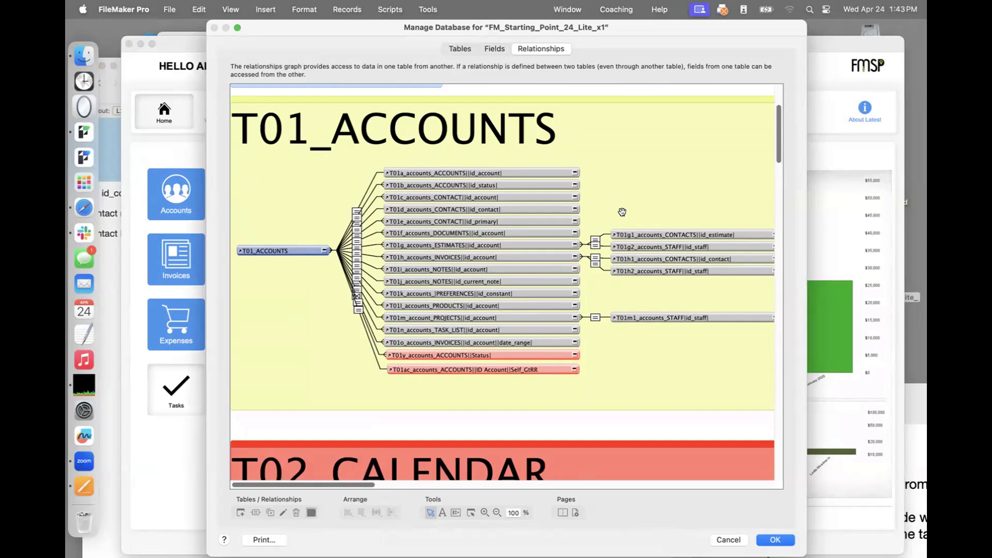
scroll(630, 227, "right", 5)
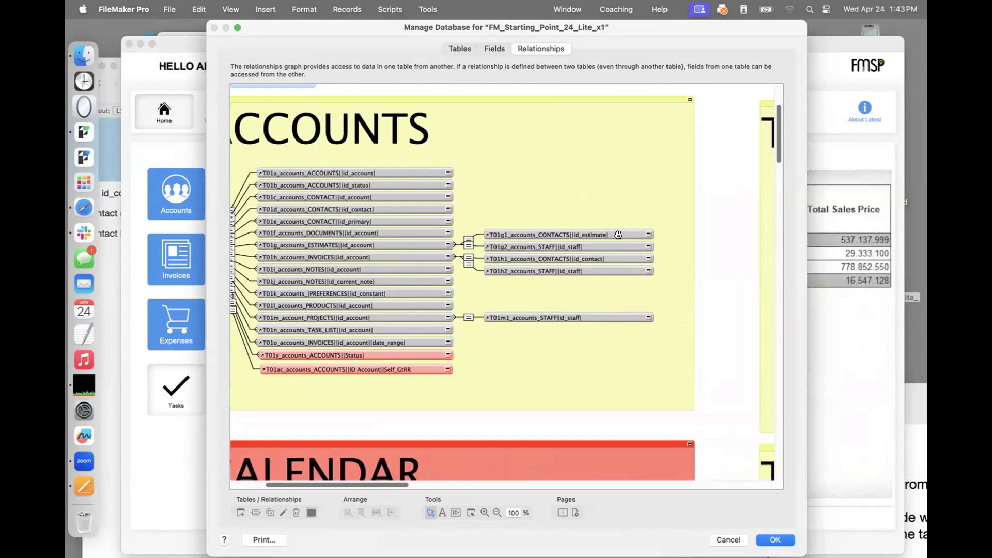
left_click_drag(651, 234, 732, 233)
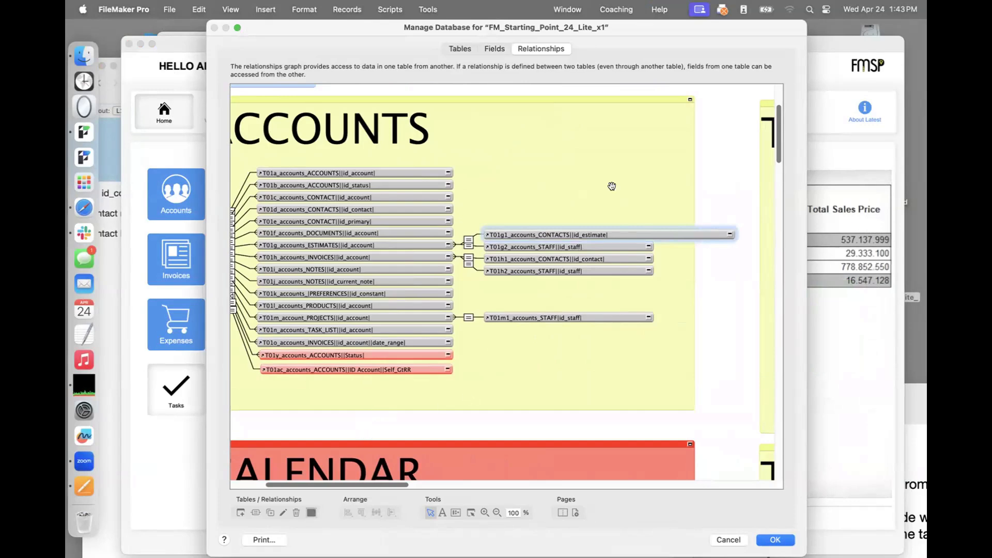
scroll(612, 186, "left", 5)
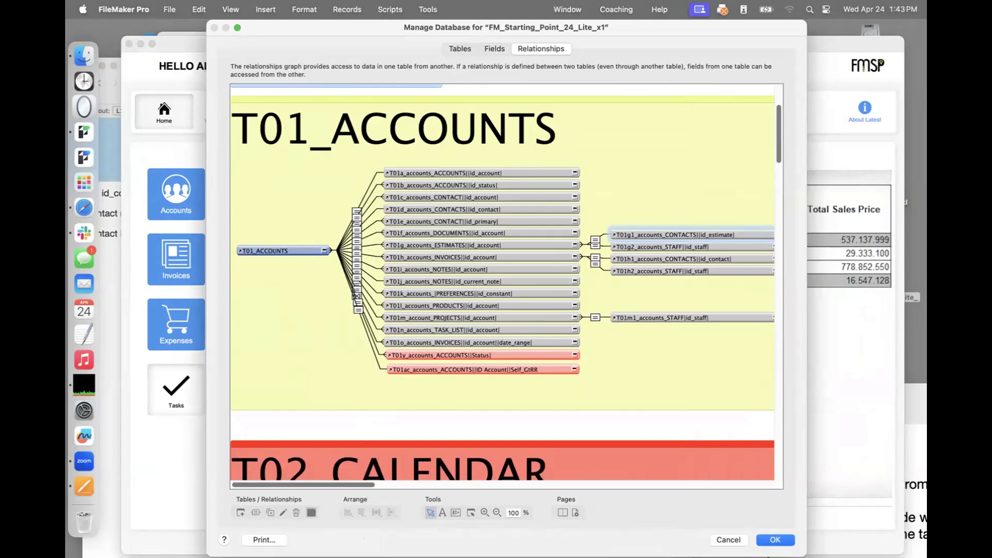
Zoom the graph out past 50% to see more groups, then back in on T01_ACCOUNTS.
left_click(497, 512)
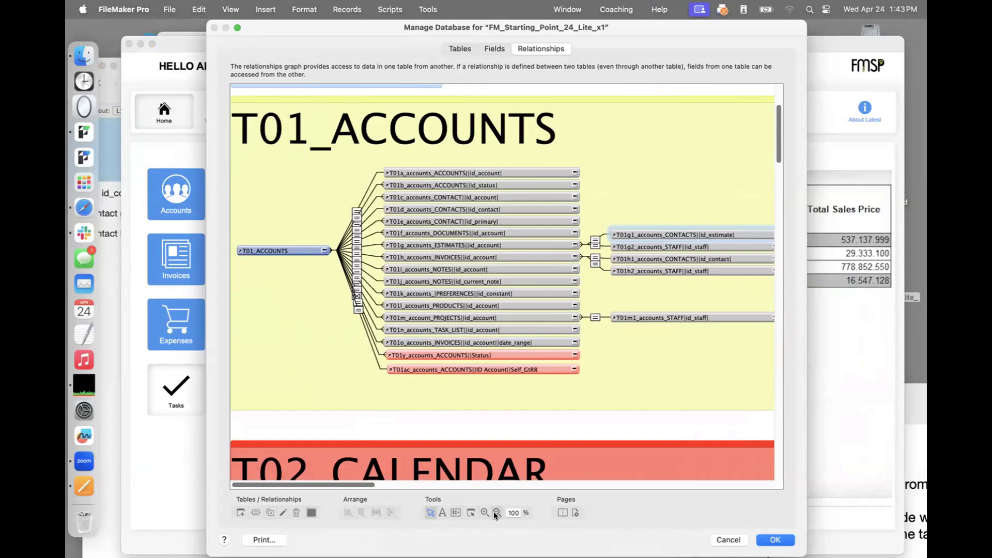
left_click(477, 365)
left_click(477, 365)
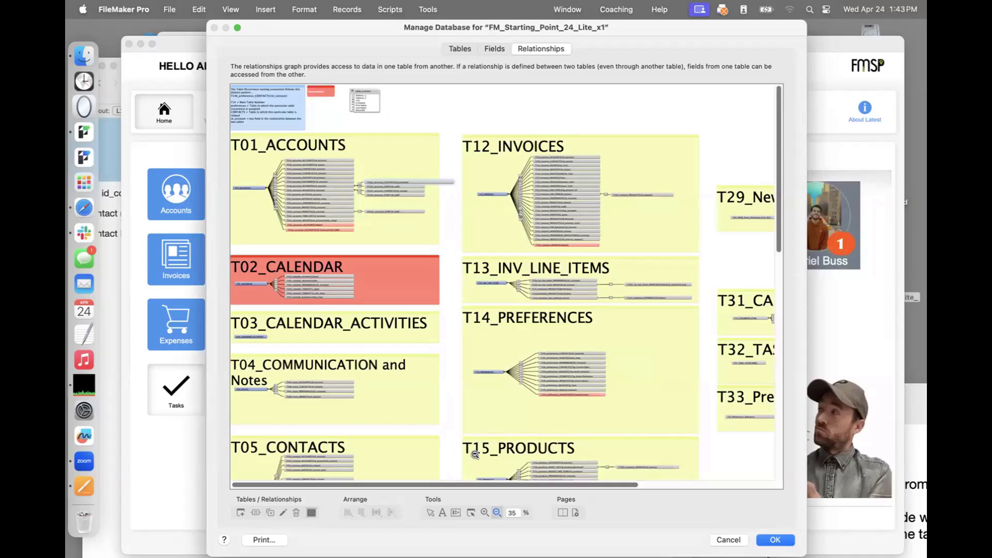
left_click(484, 513)
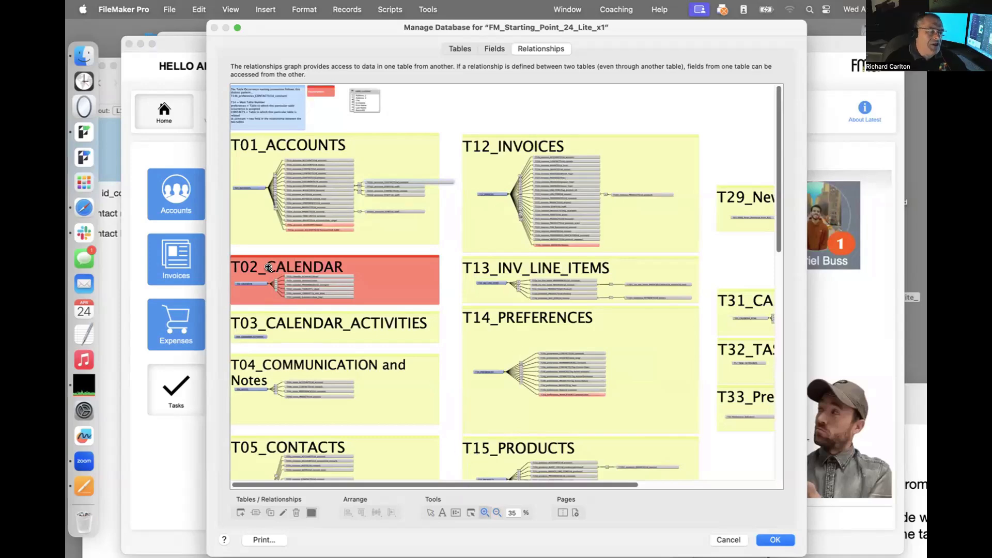
left_click(240, 214)
left_click(240, 214)
scroll(240, 215, "up", 5)
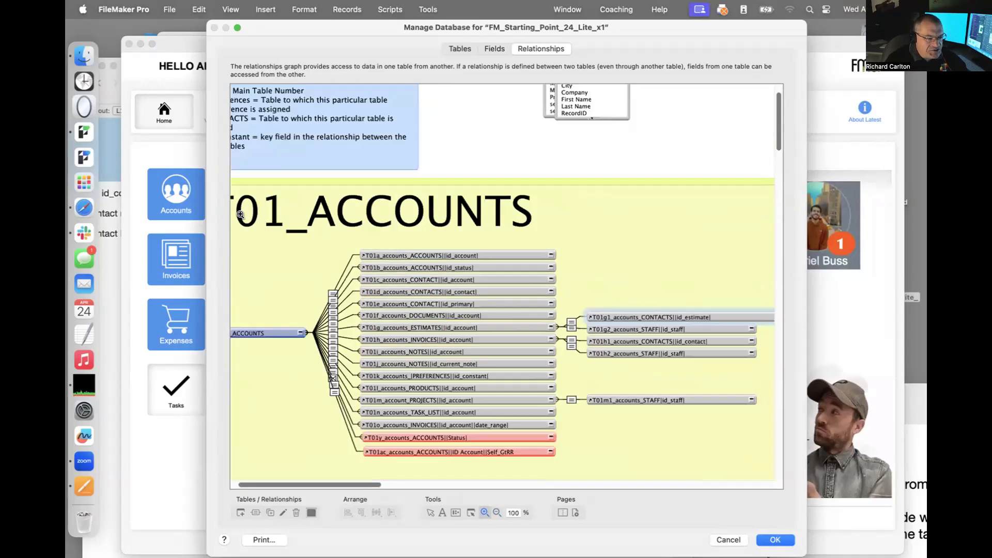
scroll(240, 214, "down", 5)
scroll(240, 214, "up", 5)
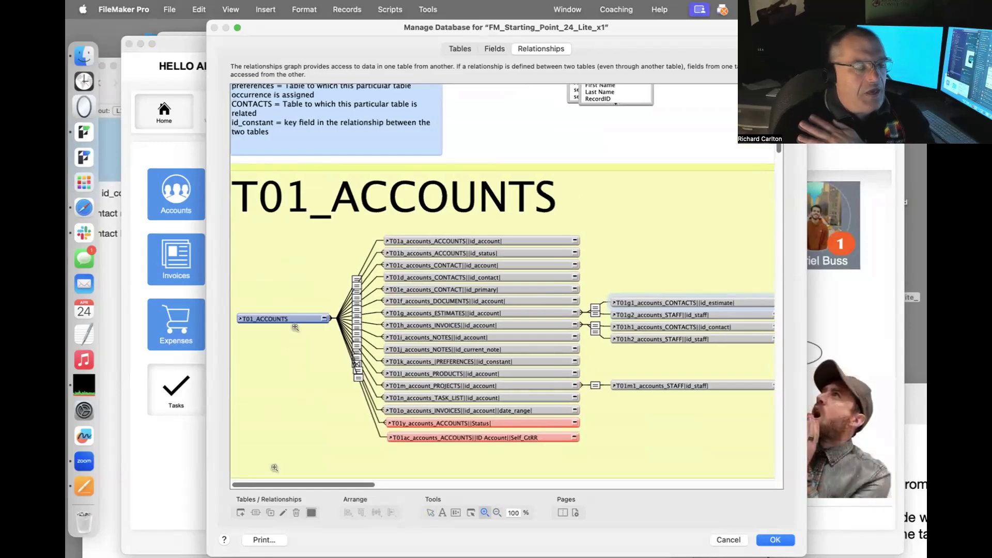
left_click(430, 512)
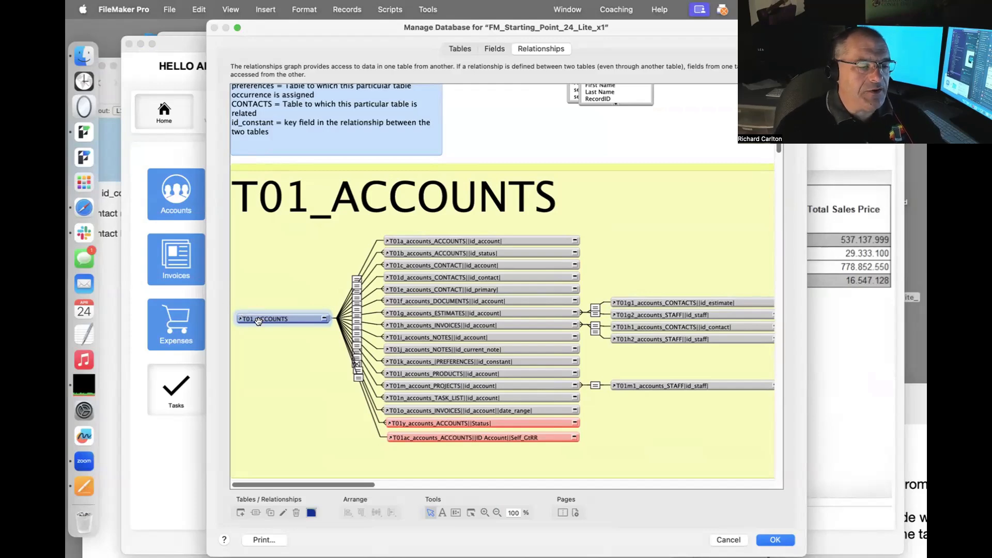
Drag the T01_ACCOUNTS anchor box around the graph to reveal its relationship lines.
left_click_drag(260, 321, 342, 231)
left_click_drag(421, 202, 692, 209)
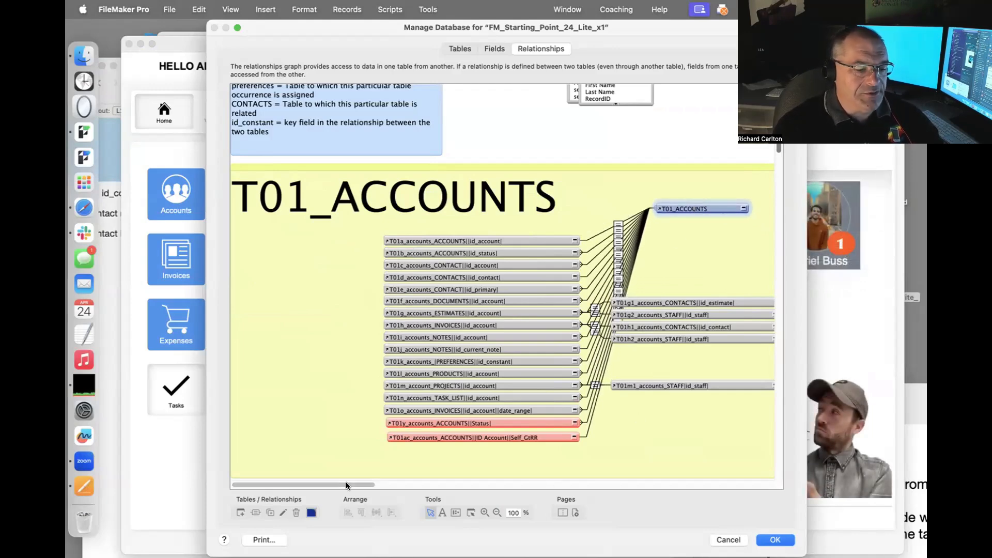
left_click_drag(347, 485, 408, 484)
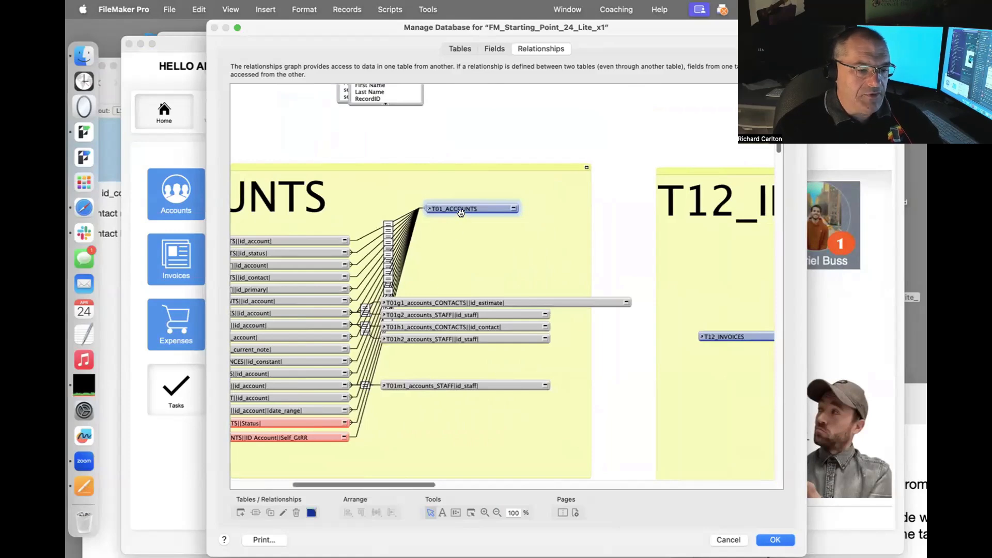
left_click_drag(460, 208, 503, 416)
left_click_drag(618, 160, 460, 184)
scroll(494, 222, "up", 10)
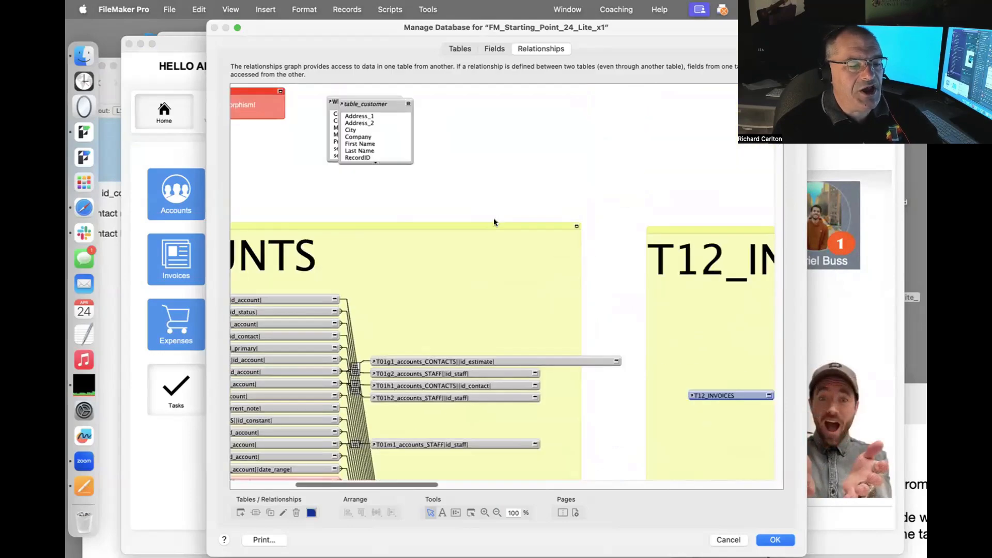
Zoom the graph out to 35% and return the T01_ACCOUNTS box to its group.
left_click(497, 512)
left_click(447, 355)
left_click(446, 355)
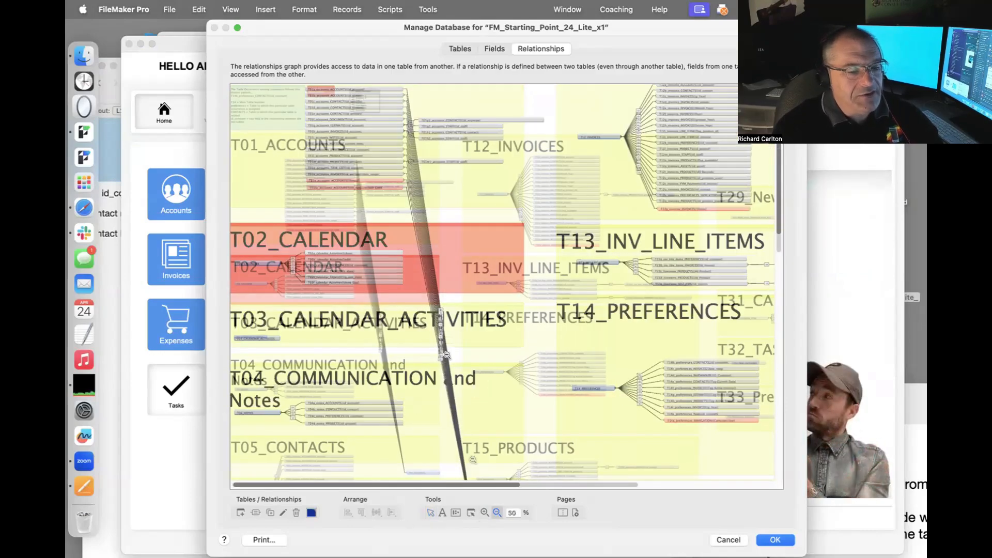
left_click(446, 355)
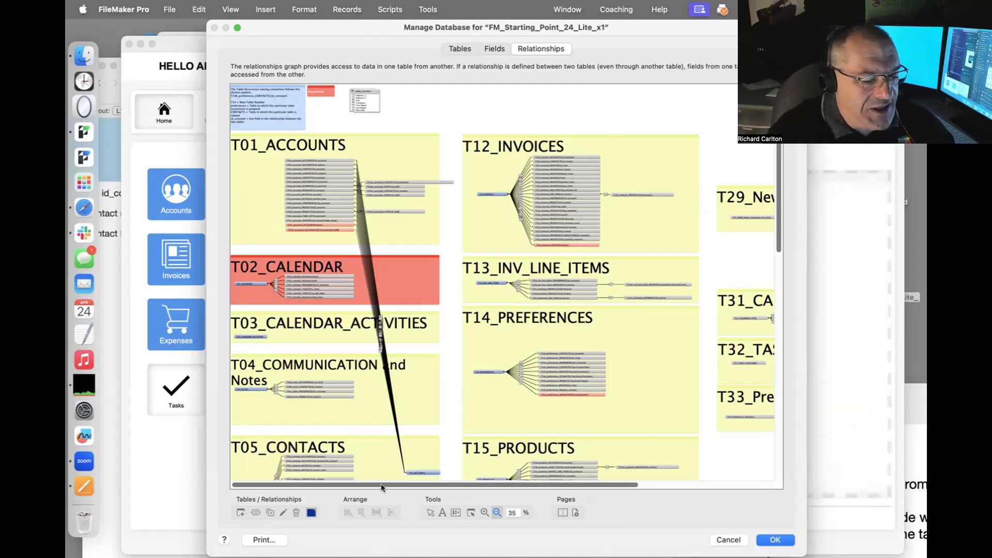
left_click(428, 511)
left_click_drag(421, 471, 251, 190)
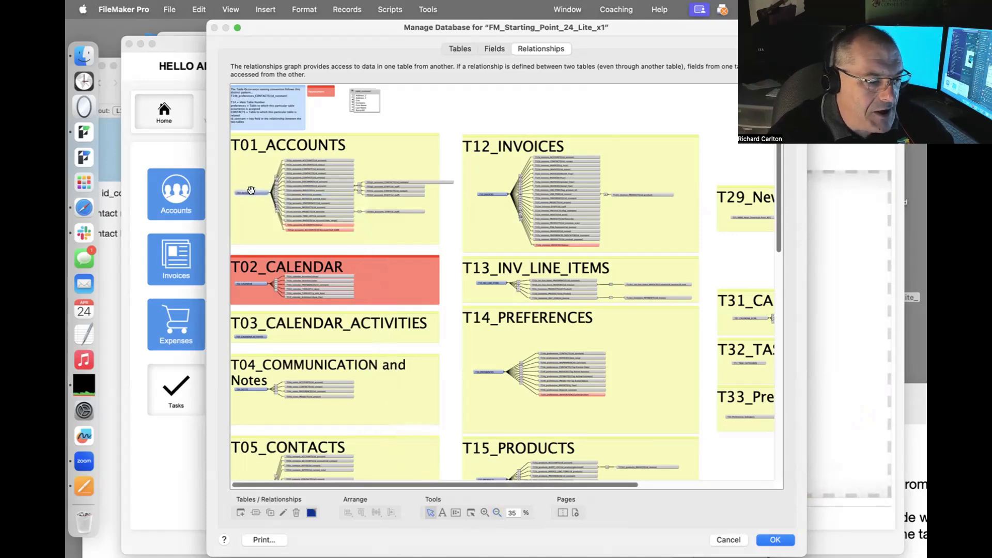
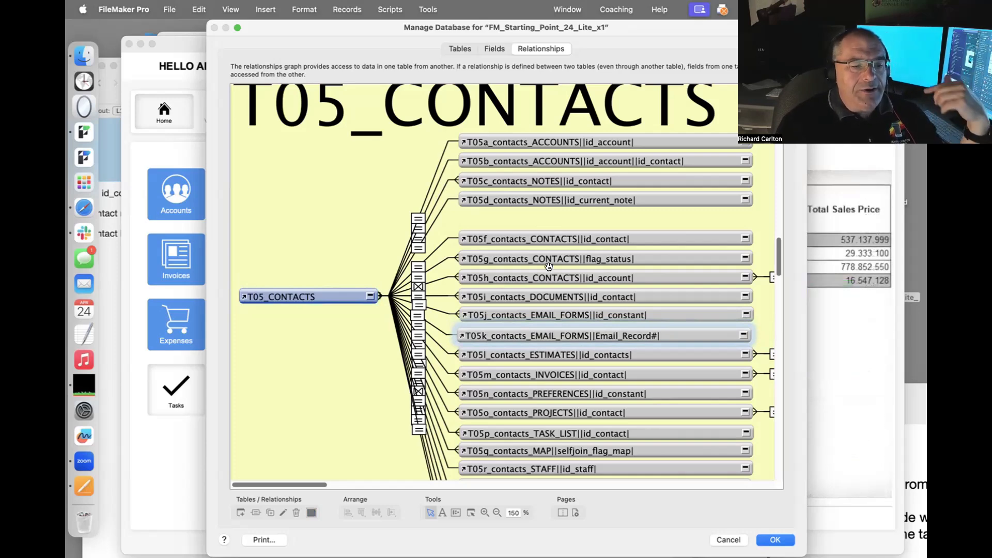
Select the T05_CONTACTS and T05f_contacts_CONTACTS occurrences, then move the contact record window aside.
left_click(333, 294)
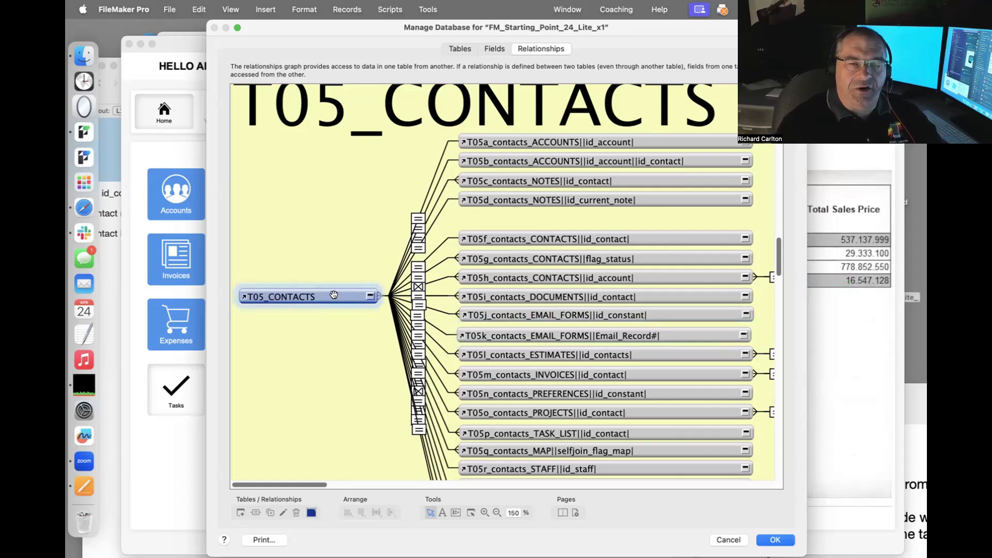
left_click(508, 237)
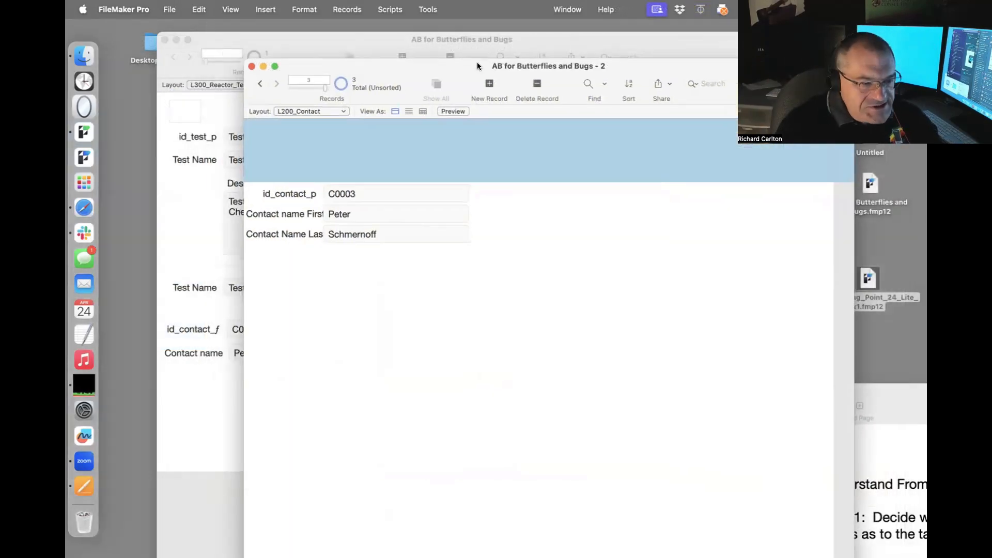
left_click_drag(477, 62, 484, 502)
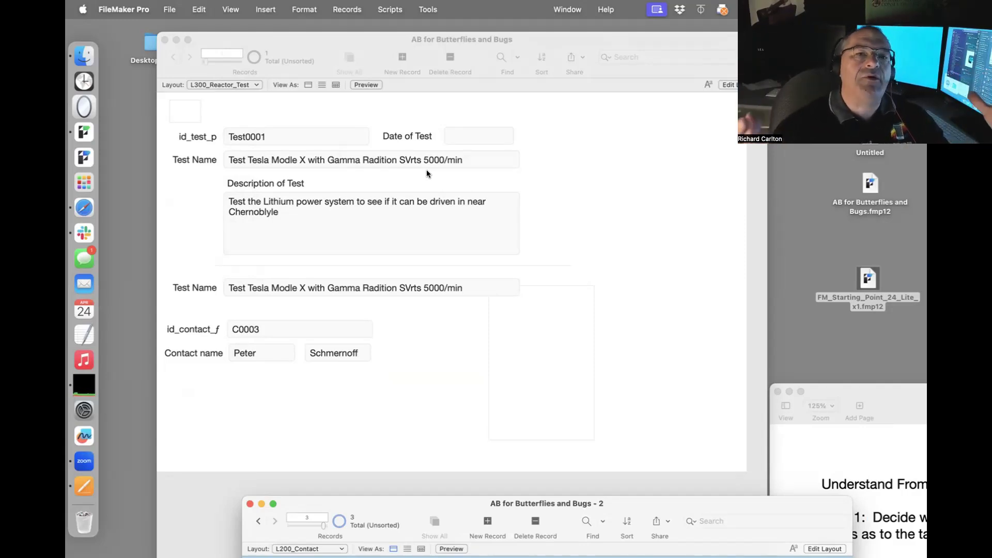
Bring the reactor test window to the front and put focus in the Test Name field.
left_click(355, 385)
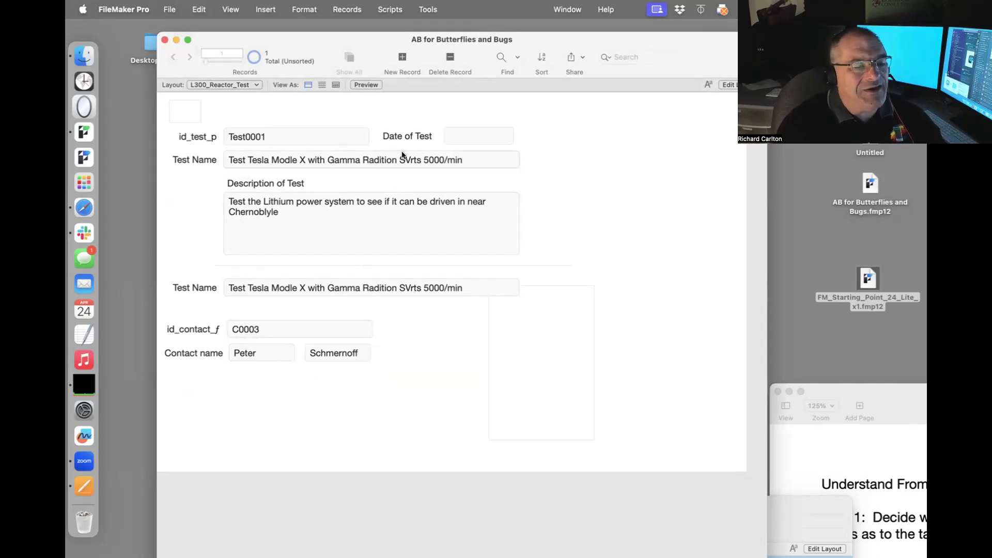
left_click(442, 158)
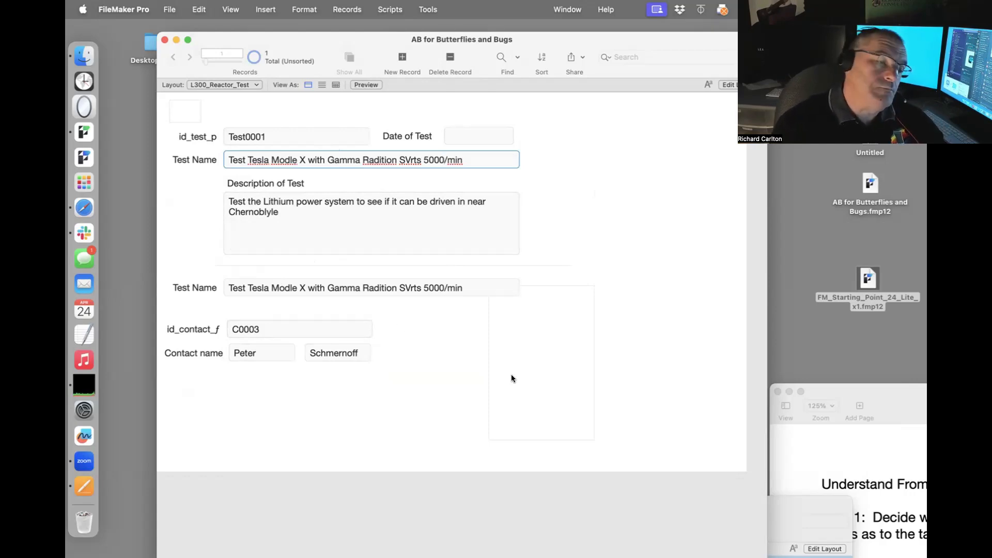
left_click(169, 9)
Create a Phone field in the Contact table and save the database settings.
mouse_move(206, 137)
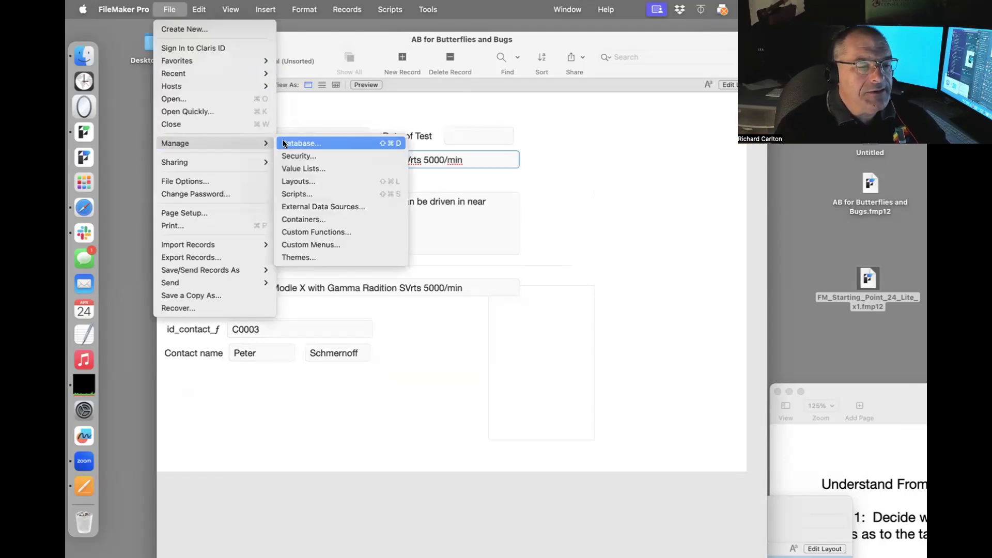
left_click(301, 143)
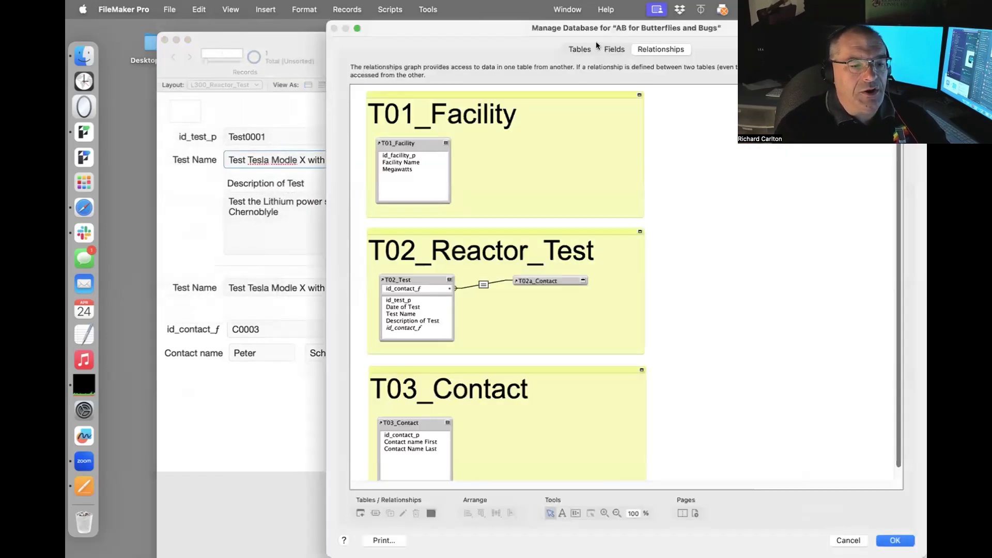
left_click(579, 49)
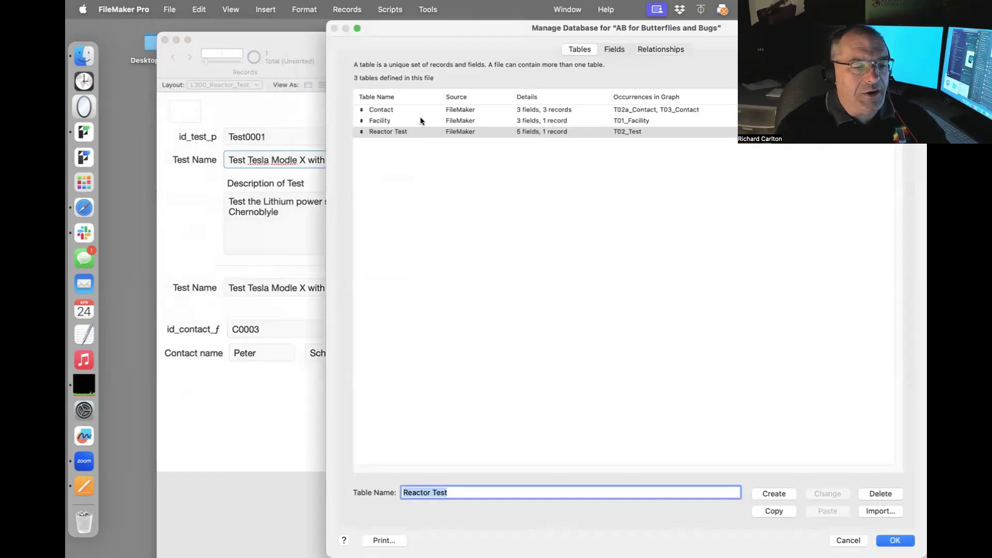
left_click(393, 110)
double_click(394, 110)
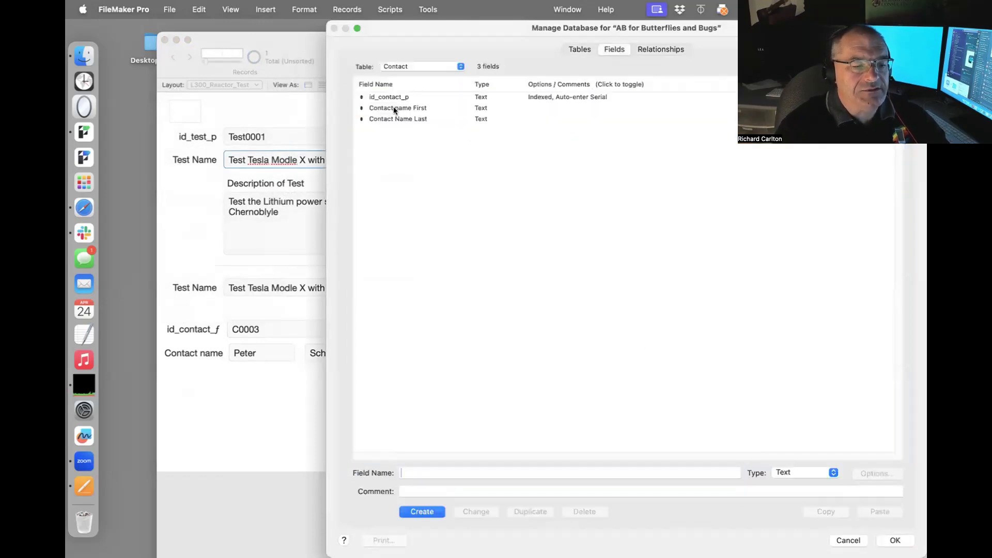
type("Phone")
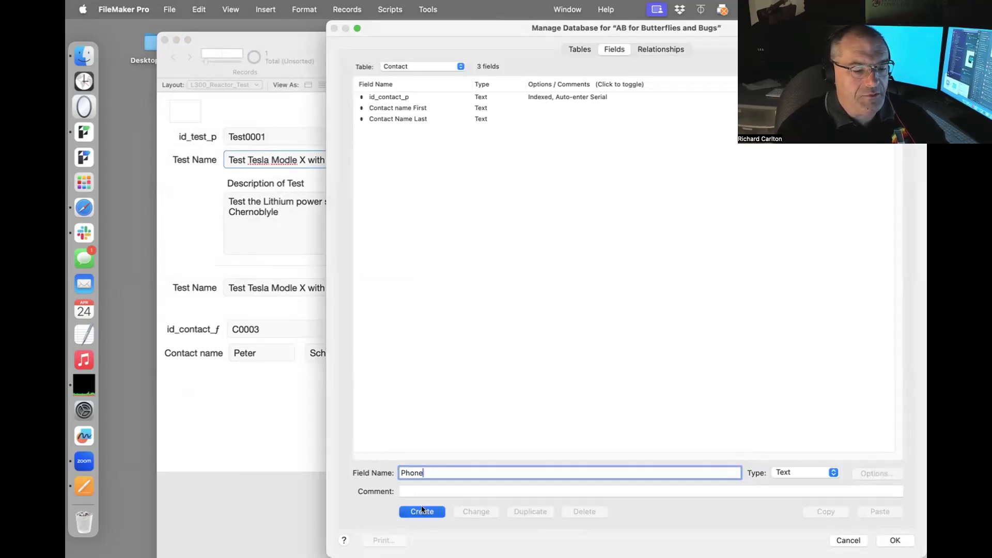
left_click(422, 511)
left_click(883, 539)
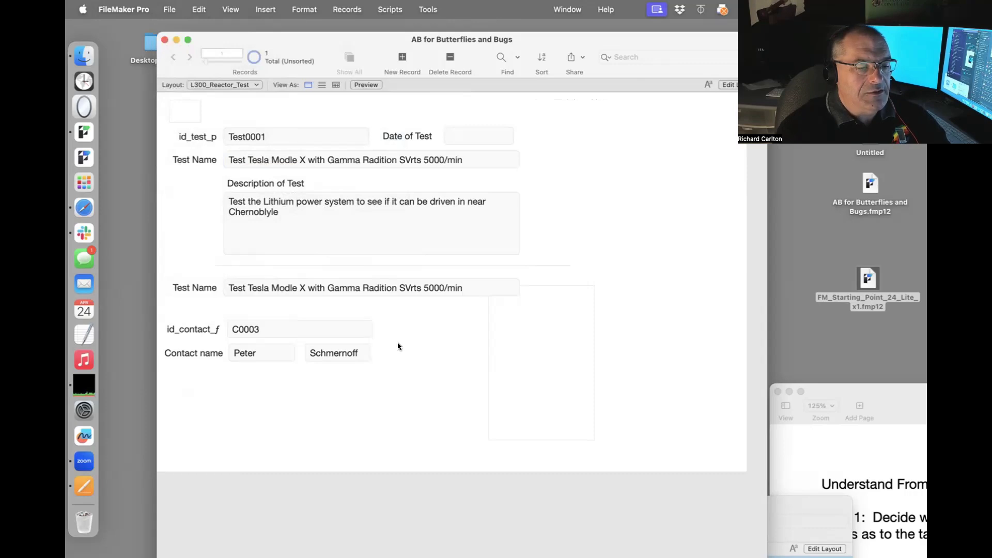
Check the T02a_Contact occurrence on the relationships graph, then accept and close.
key("super+shift+d")
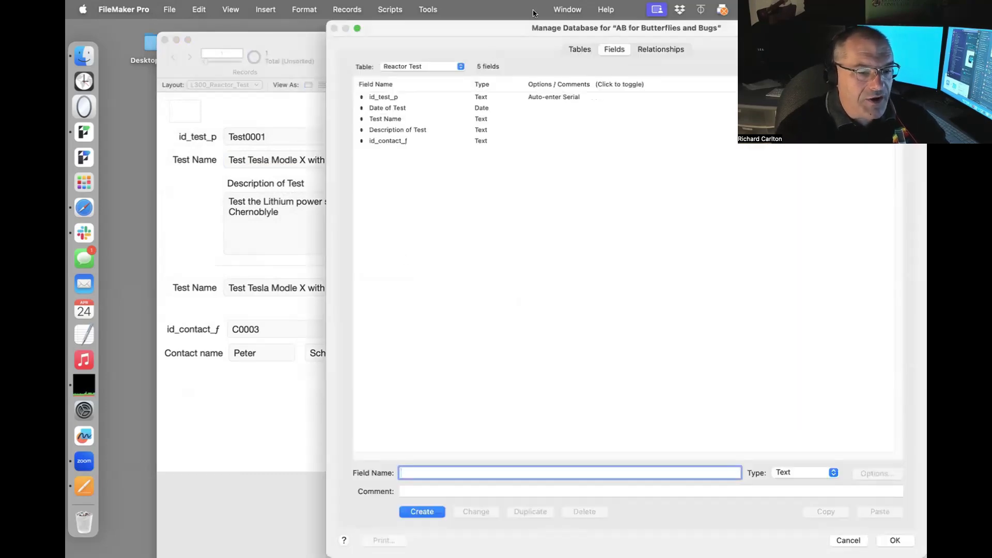
left_click(645, 46)
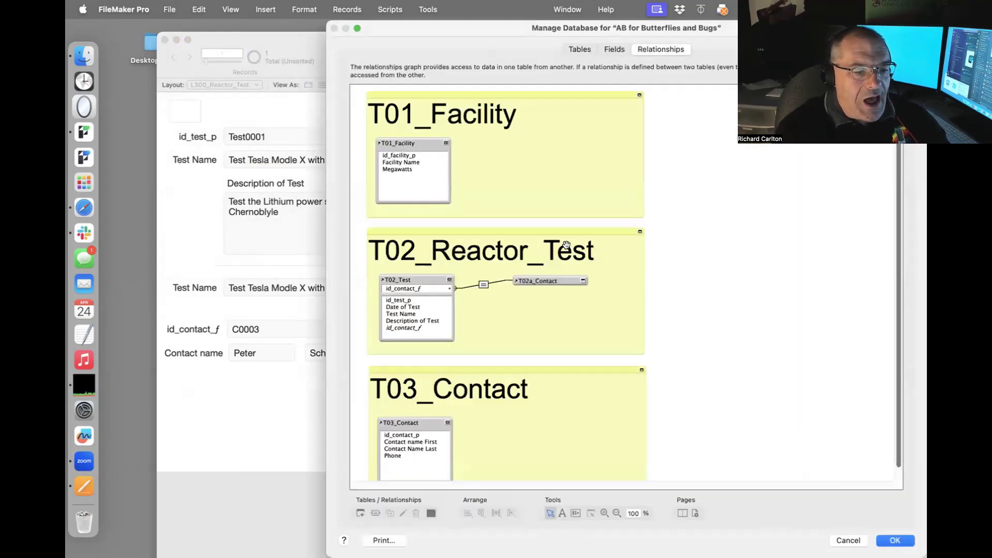
left_click(538, 281)
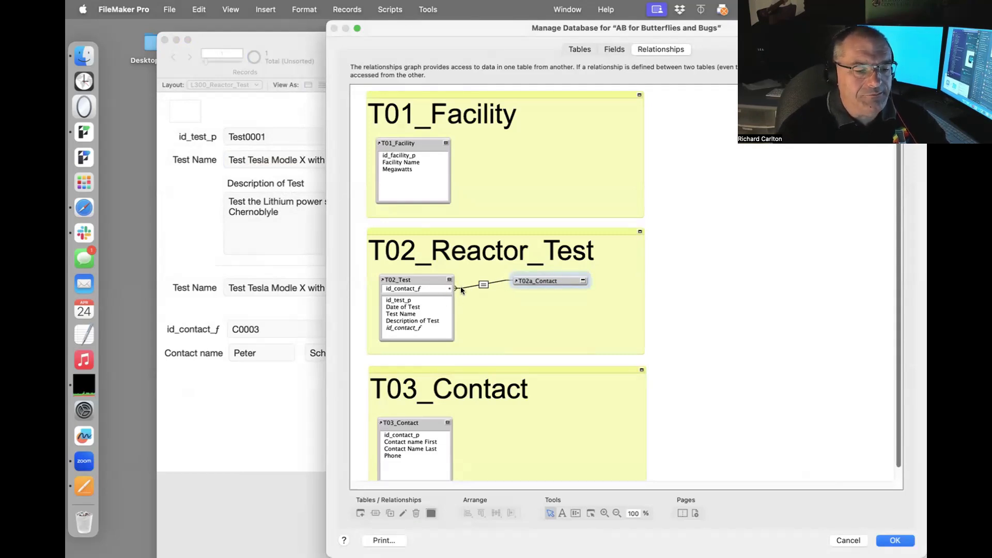
left_click(896, 539)
In Layout mode, place T02a_Contact's Phone field below Contact name and widen it slightly.
key("super+l")
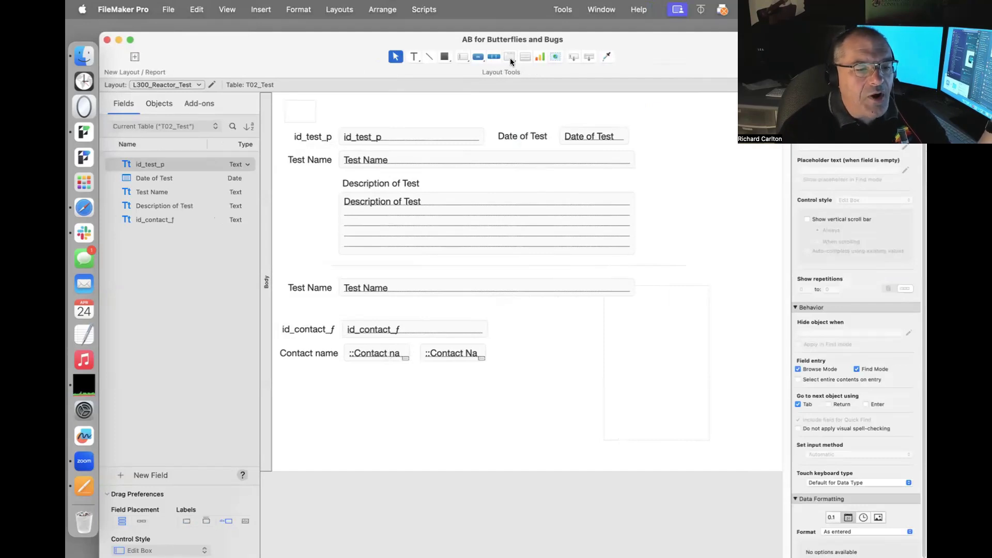
left_click_drag(569, 56, 345, 368)
left_click(720, 108)
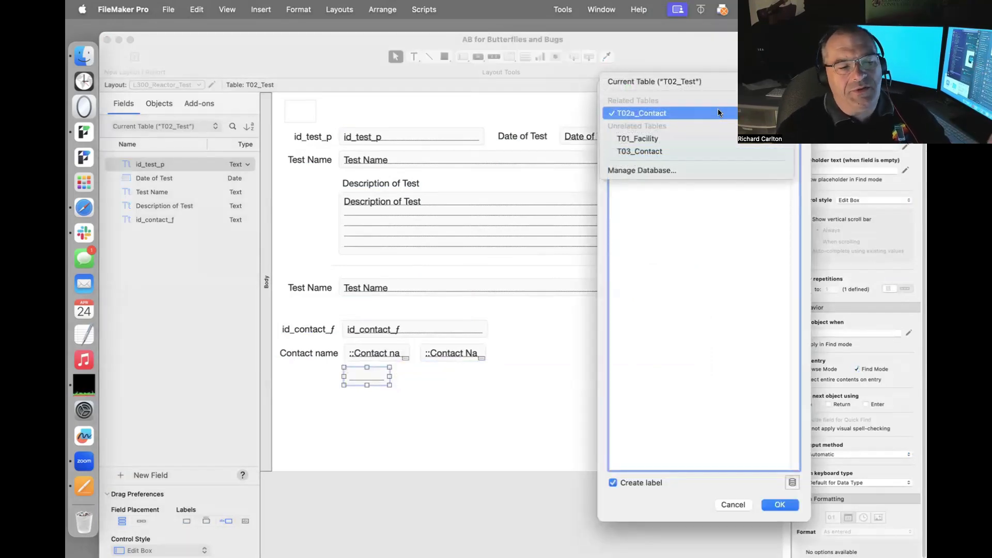
left_click(717, 77)
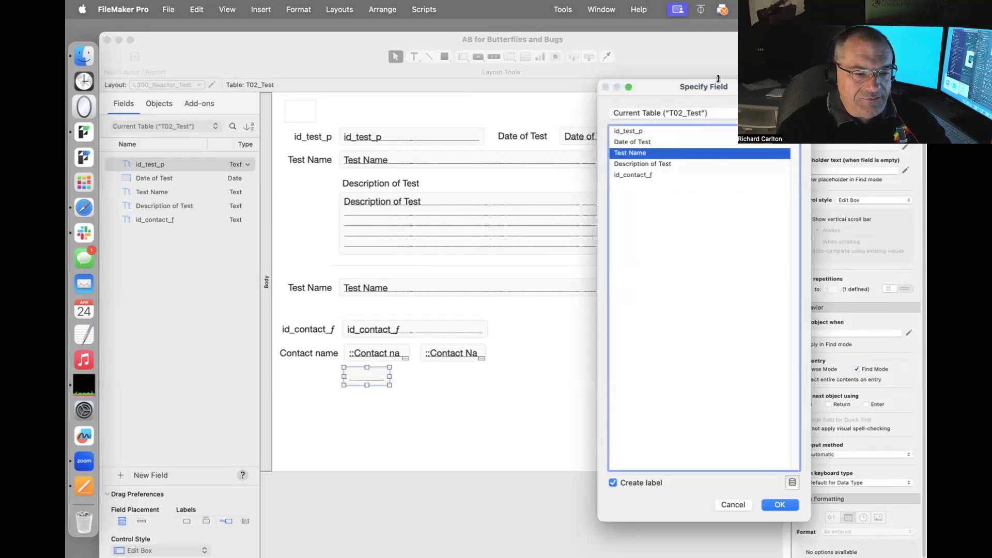
left_click(682, 109)
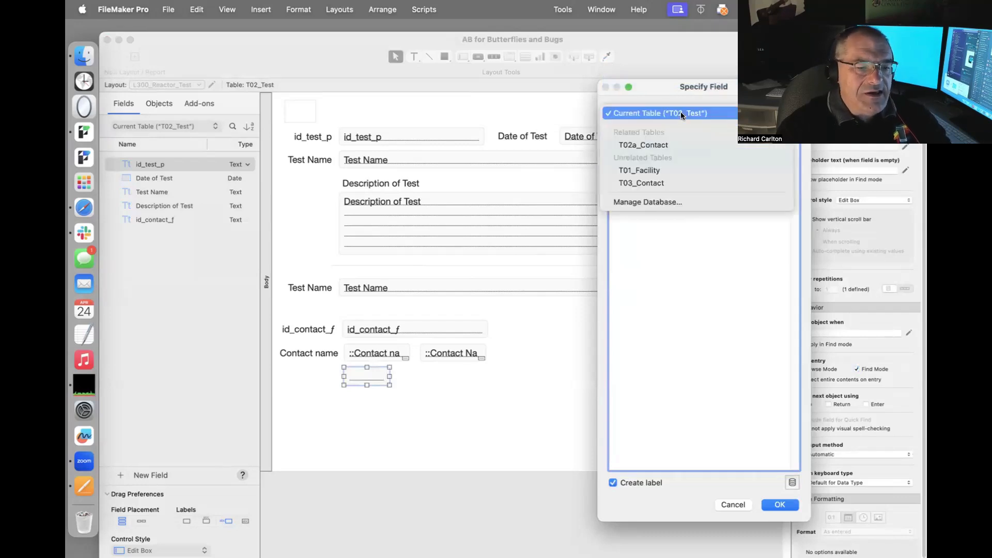
left_click(671, 143)
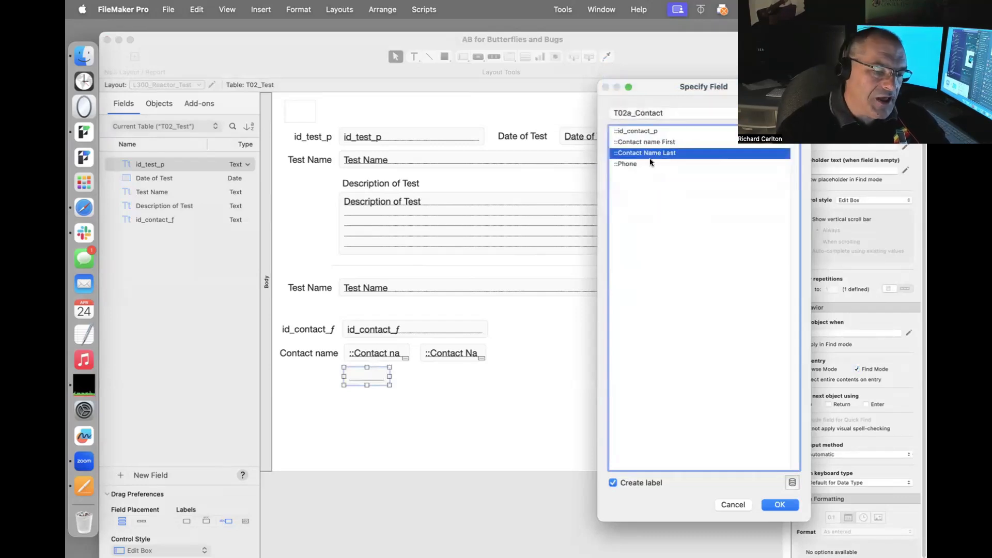
double_click(649, 163)
left_click_drag(389, 377, 411, 377)
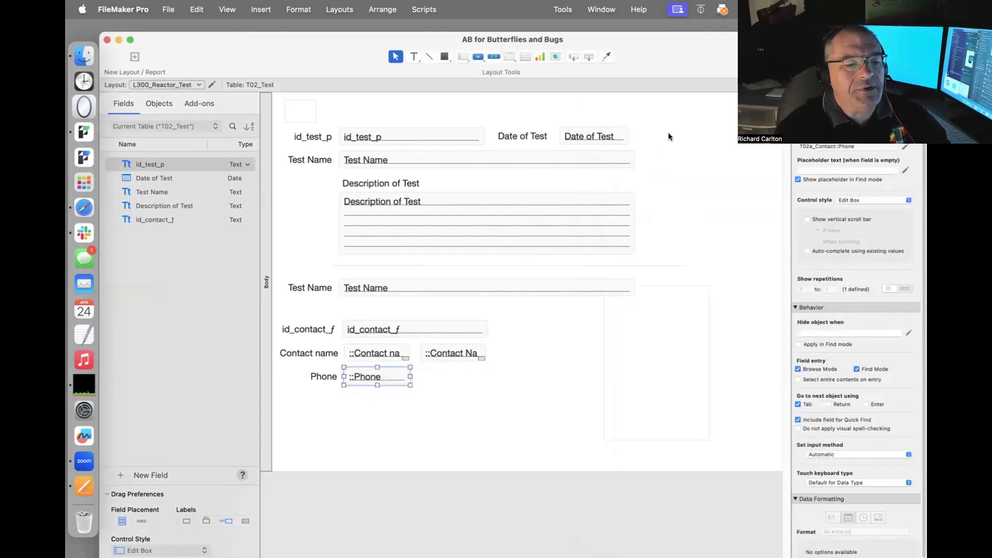
Draw a vertical divider line down the layout to the right of the test and contact fields.
left_click(625, 204)
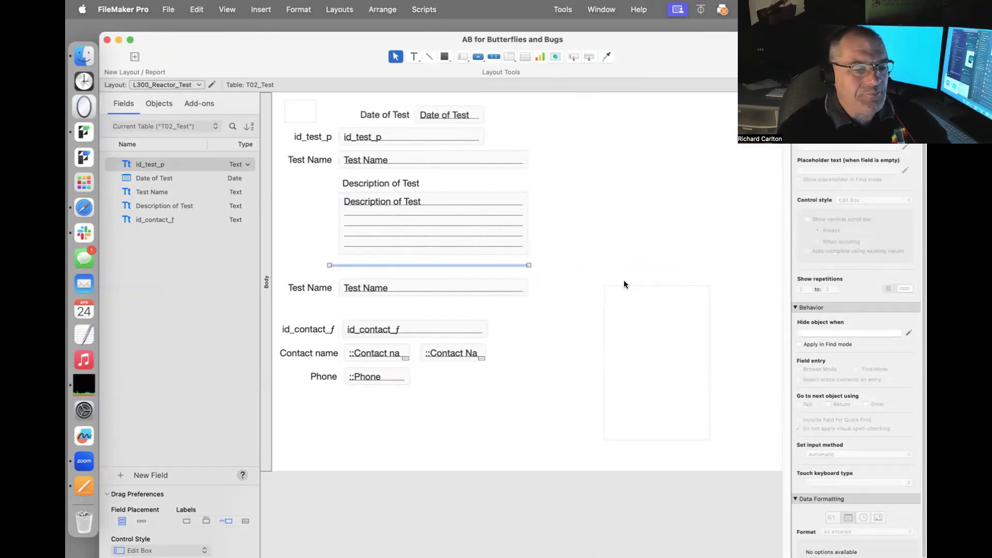
left_click(561, 262)
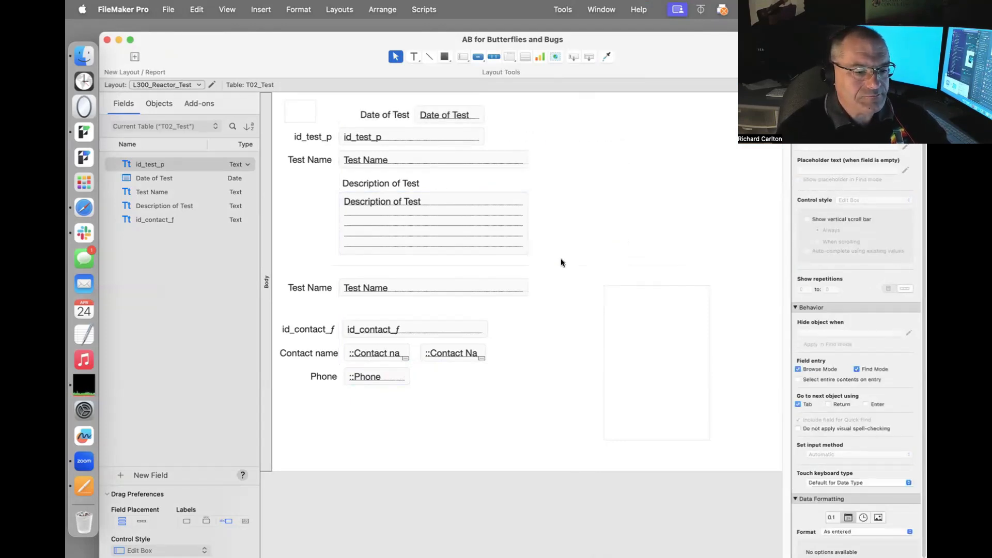
left_click(430, 57)
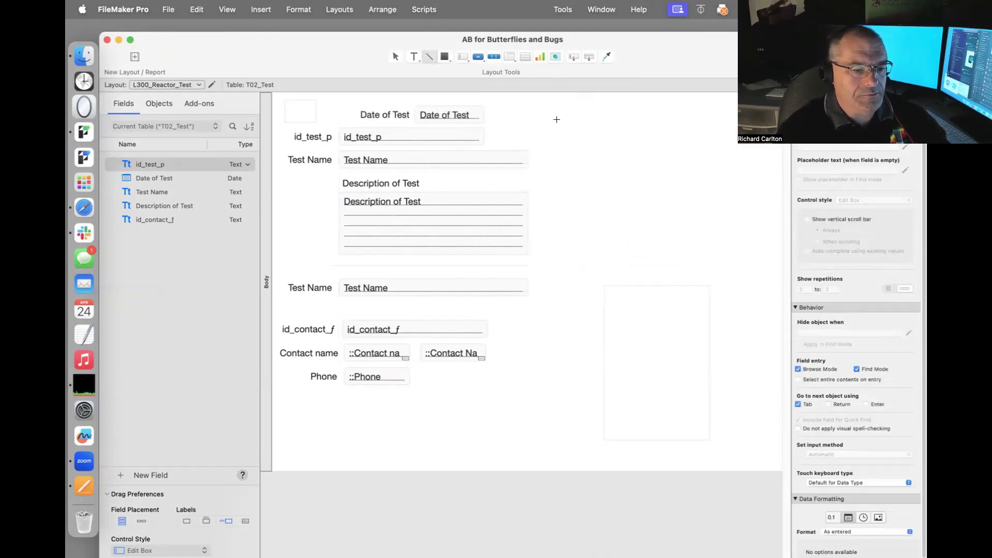
left_click_drag(530, 105, 512, 432)
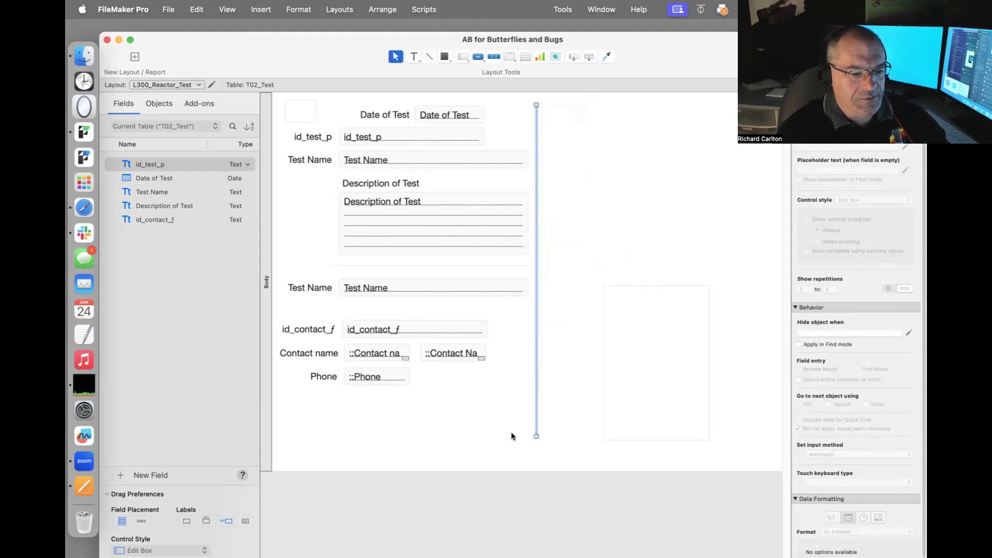
left_click(571, 330)
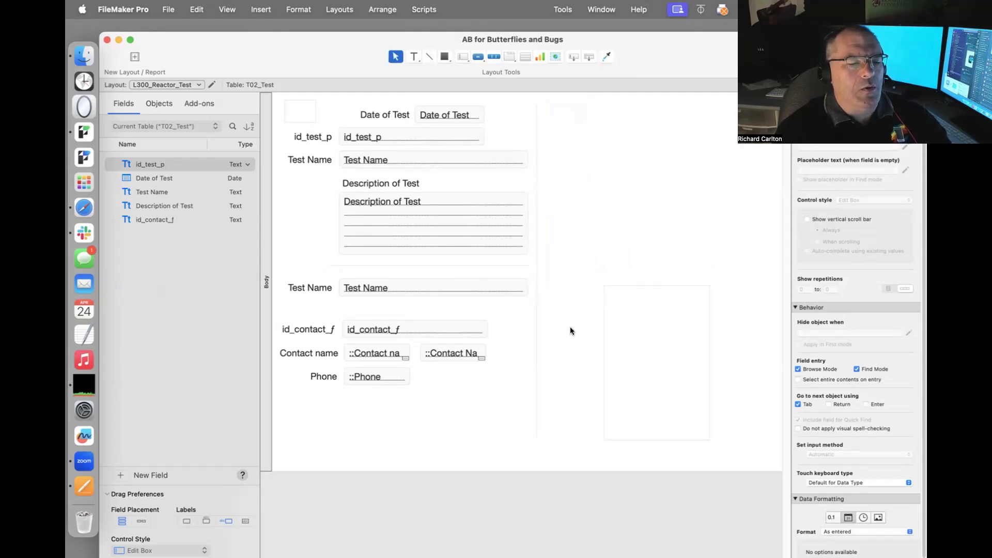
Back in Browse mode, open the relationships graph, try linking T02_Test's id_contact_f, then cancel.
key("super+b")
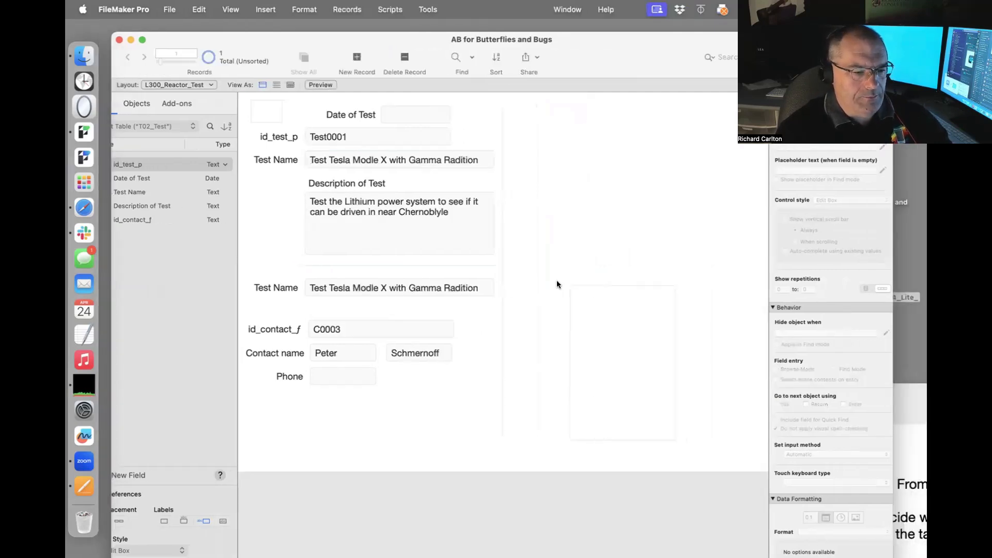
key("super+shift+d")
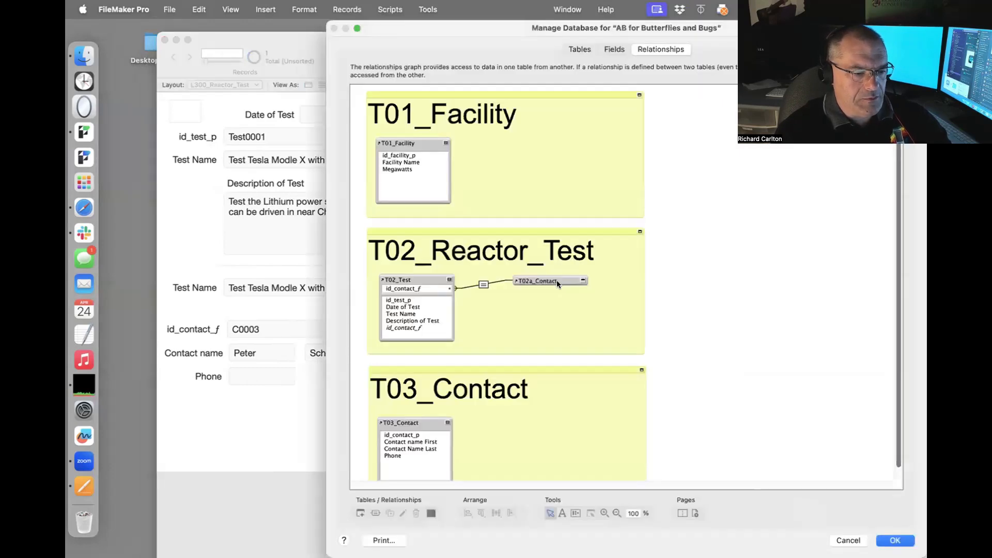
scroll(557, 280, "down", 2)
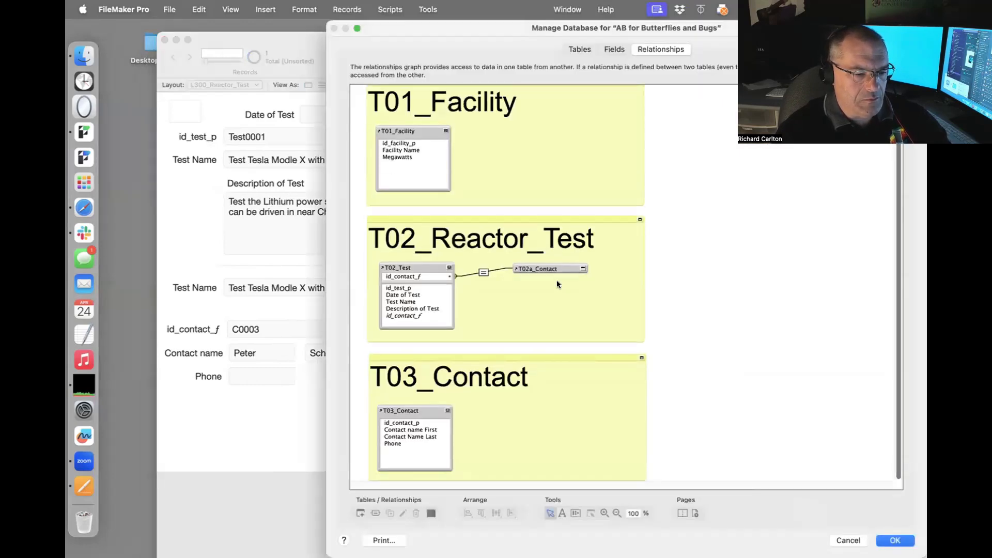
scroll(556, 280, "up", 2)
scroll(557, 280, "down", 2)
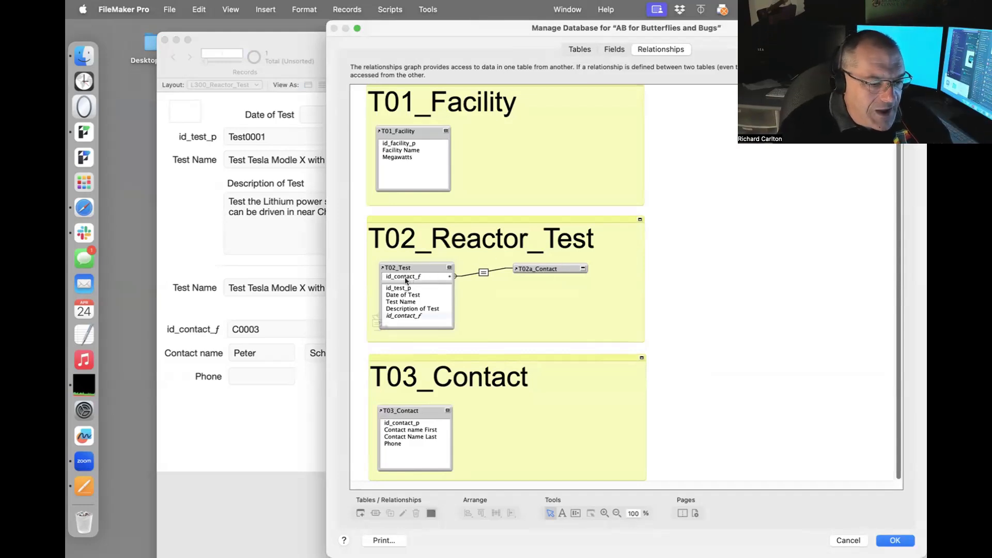
left_click_drag(406, 280, 385, 315)
left_click(562, 216)
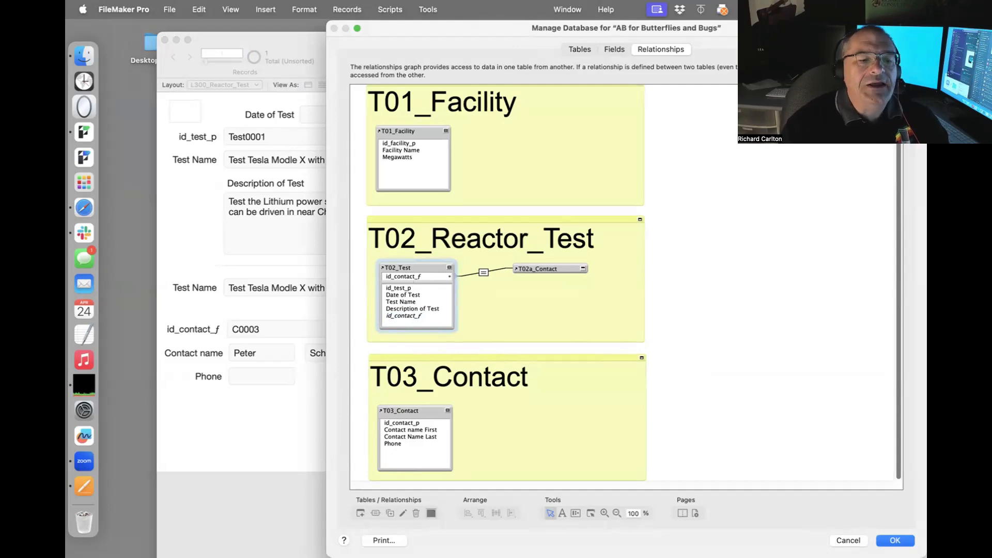
left_click_drag(832, 28, 714, 27)
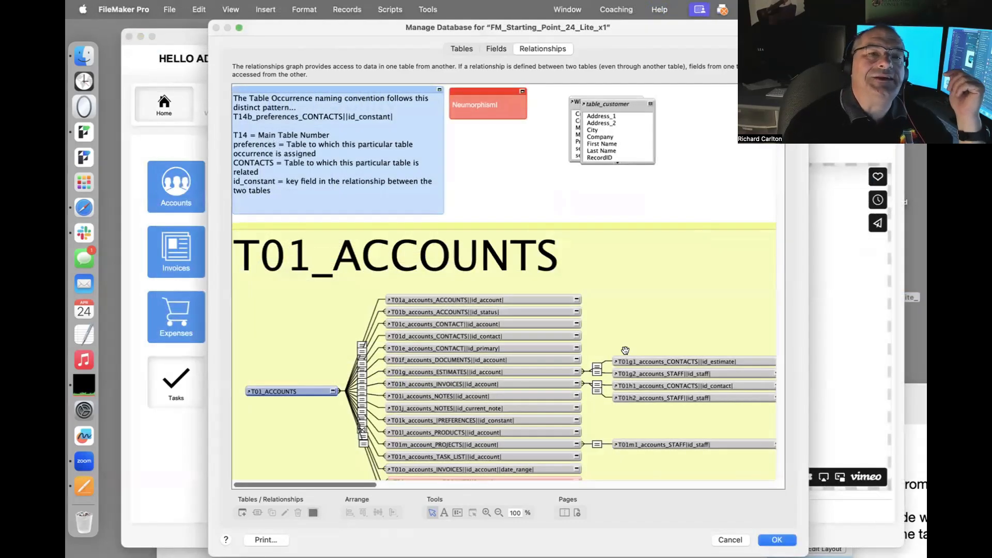
Expand the T01_ACCOUNTS box on the relationships graph and drag it slightly.
scroll(625, 353, "down", 5)
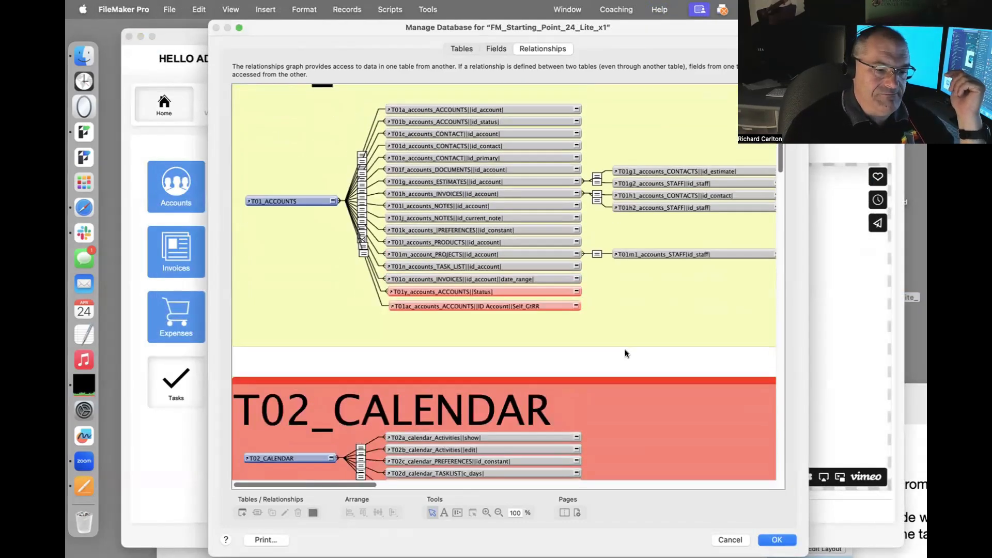
scroll(625, 349, "up", 3)
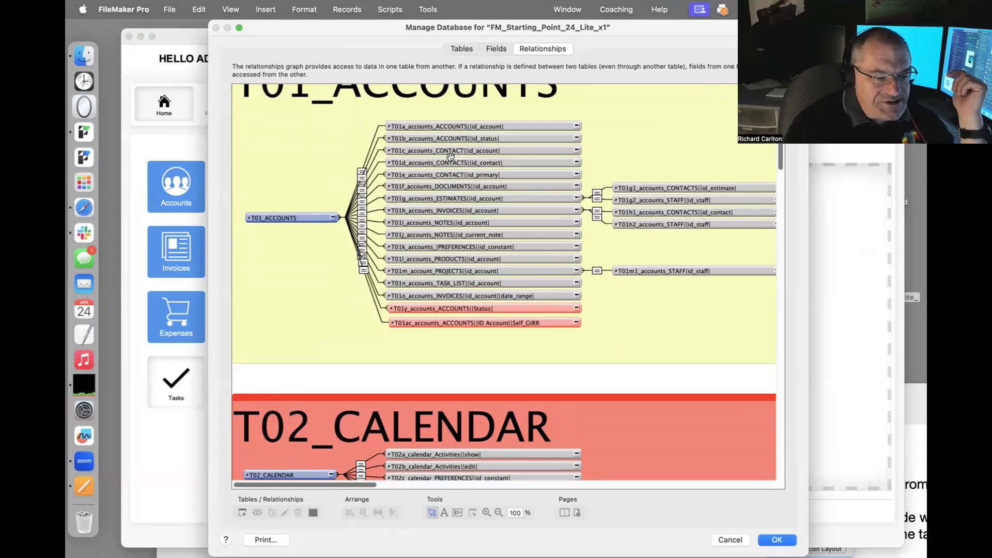
scroll(292, 202, "down", 1)
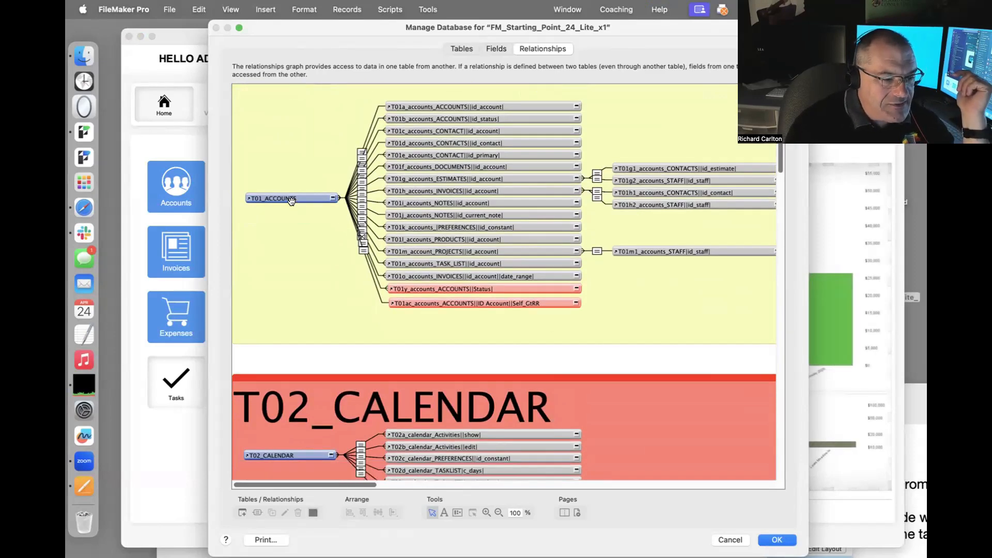
left_click(333, 197)
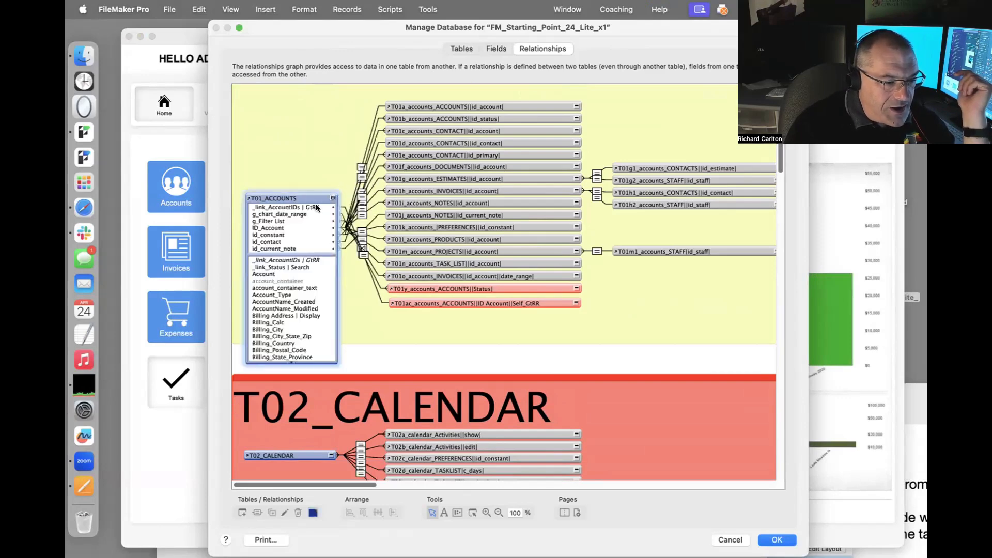
left_click_drag(280, 241, 331, 269)
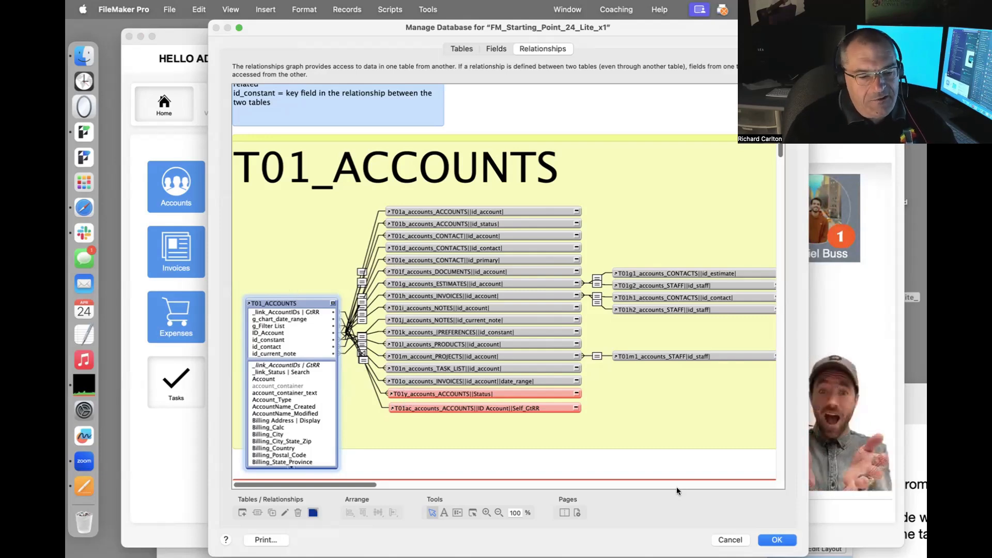
Zoom the graph out to 25%, then cancel the database manager and discard all changes.
left_click(499, 512)
left_click(516, 380)
left_click(517, 381)
left_click(517, 381)
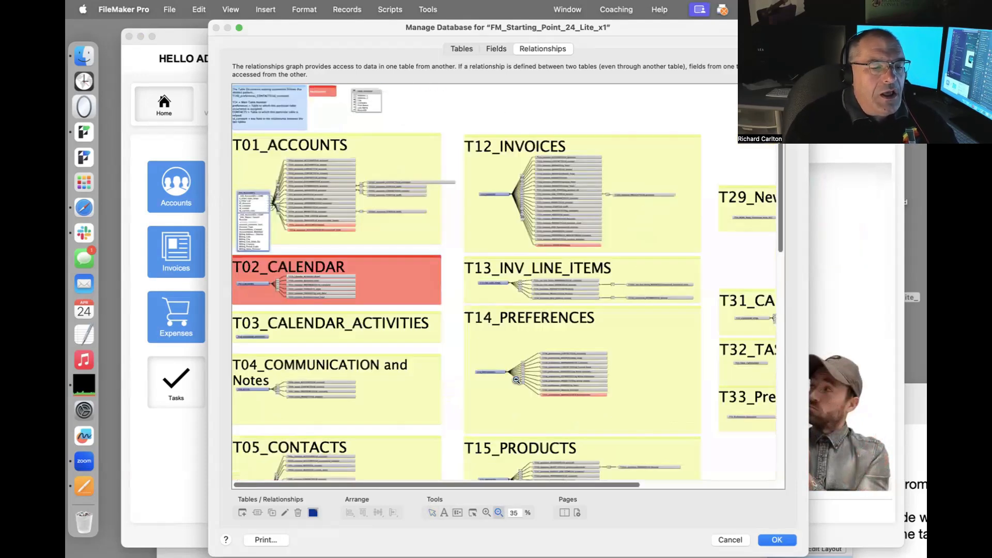
left_click(517, 380)
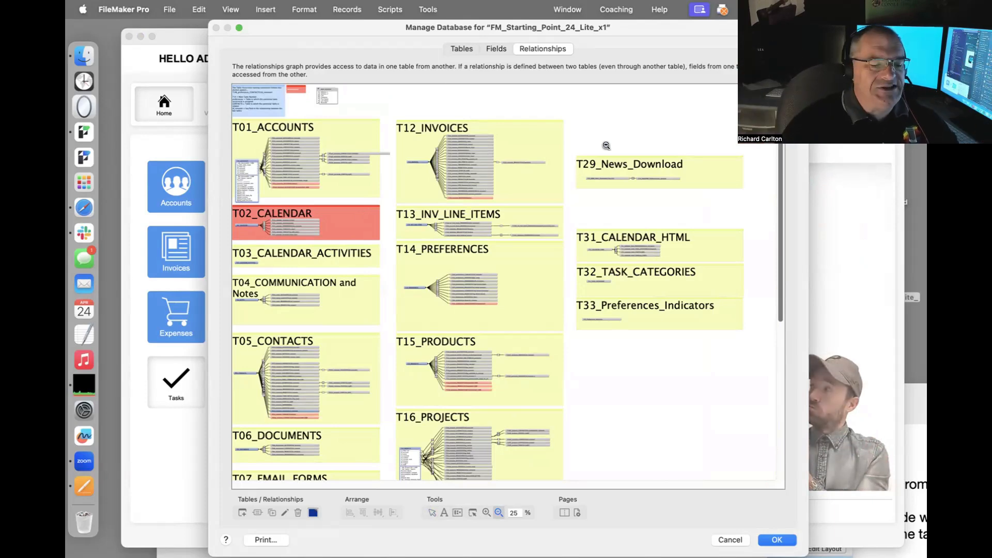
left_click(730, 540)
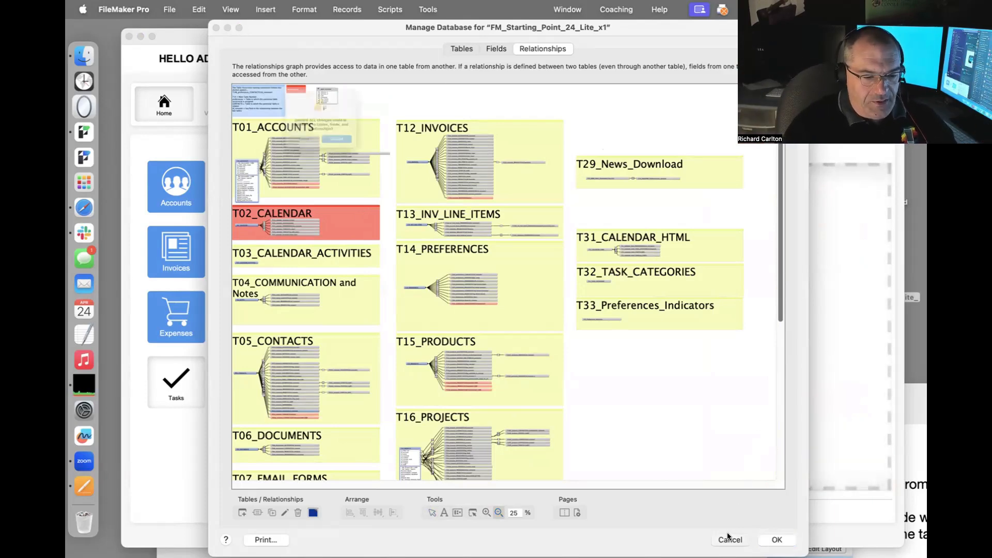
left_click(376, 169)
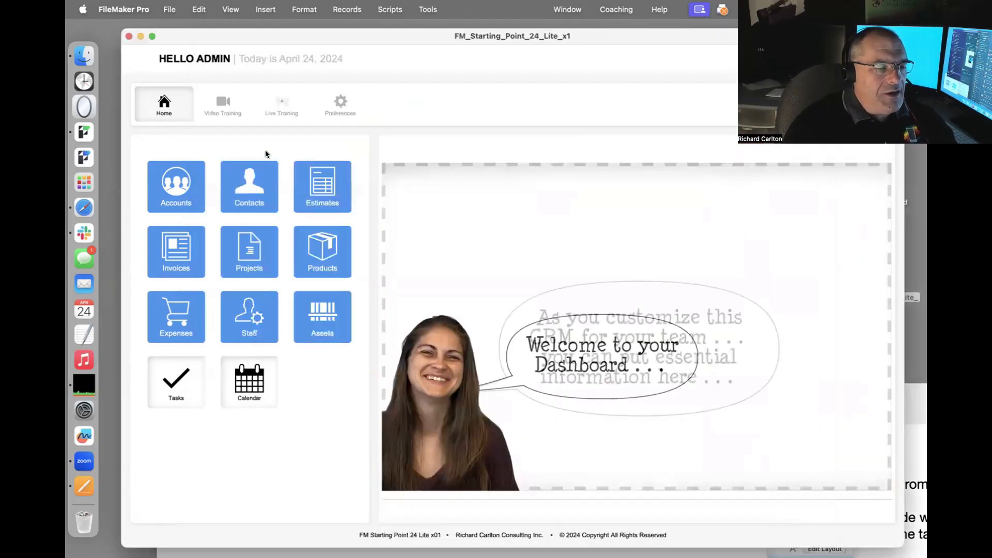
On the Accounts layout in Layout mode, delete the left list panel and copy Account Name there.
left_click(194, 187)
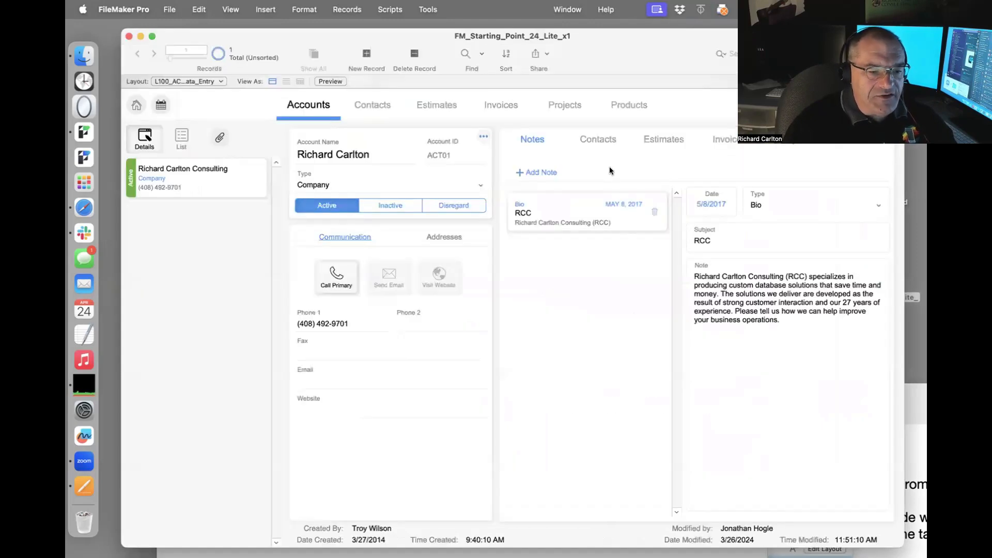
key("super+l")
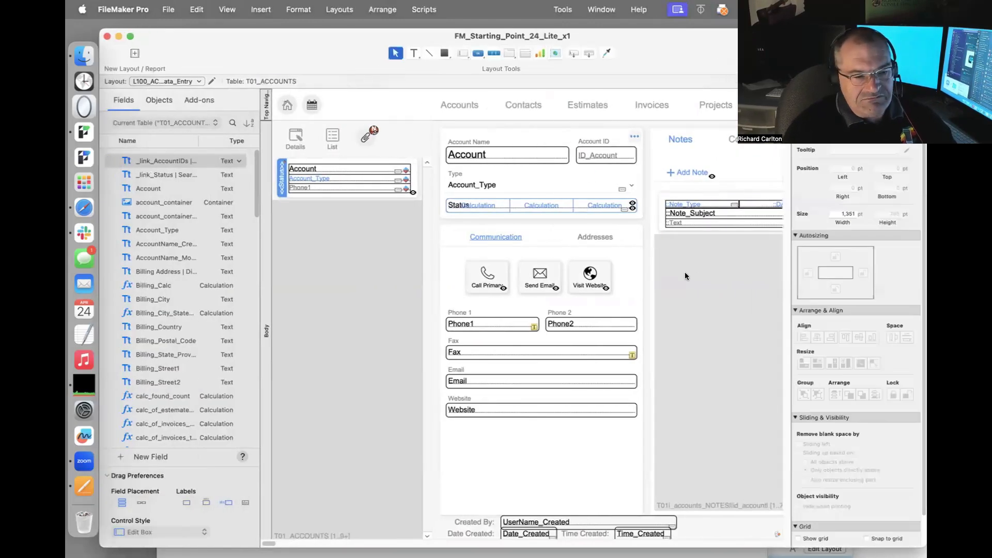
key("Delete")
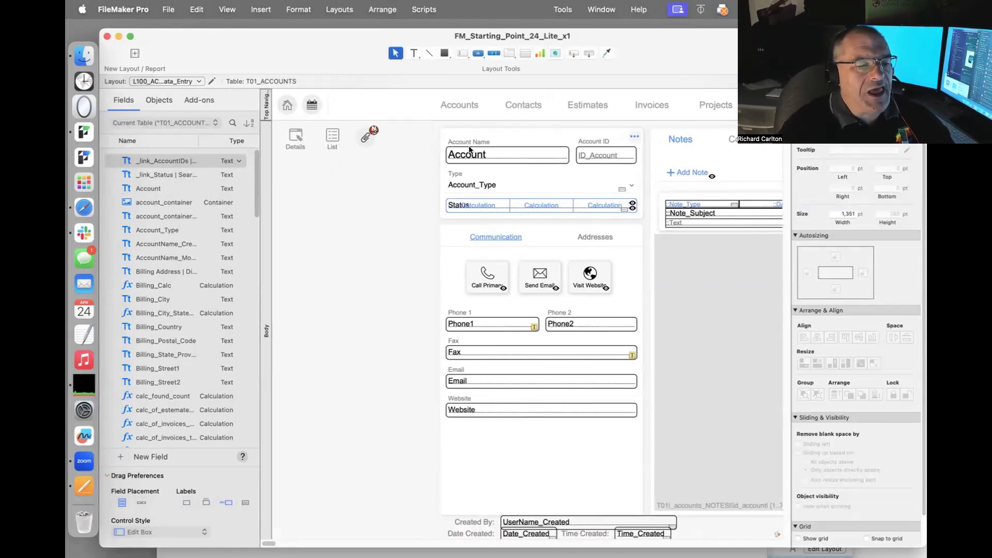
left_click_drag(468, 153, 321, 216)
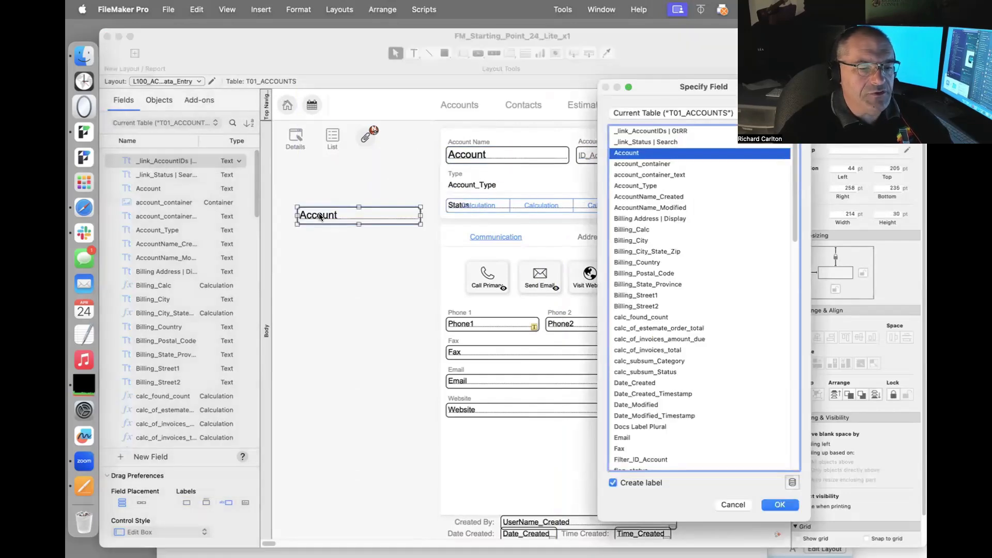
Browse the Specify Field table list without choosing, then cancel the duplicated Account field.
left_click(725, 111)
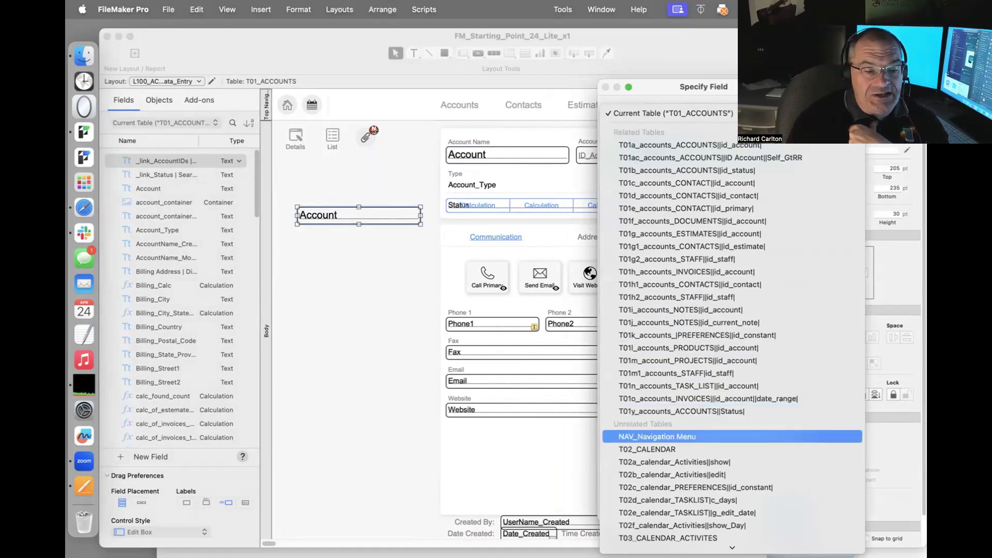
mouse_move(731, 548)
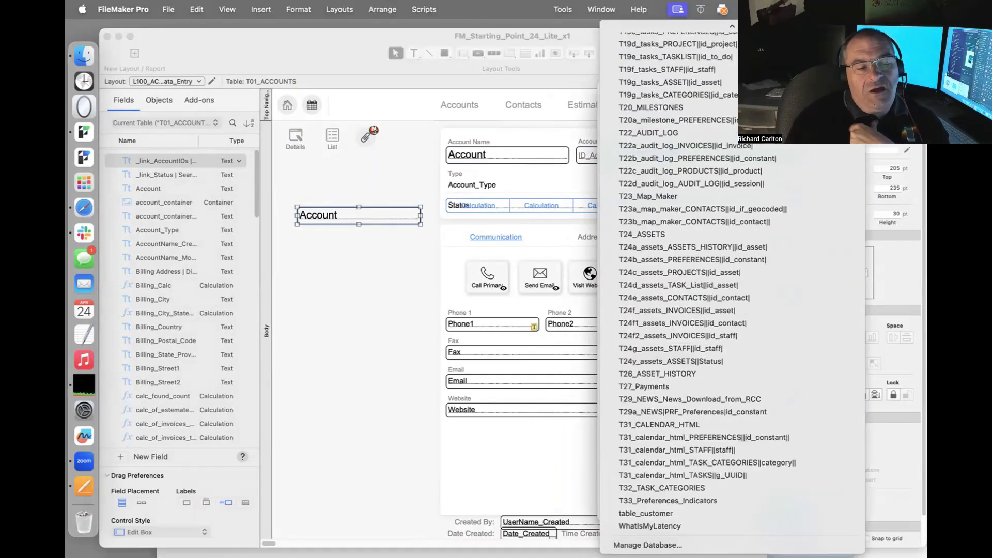
mouse_move(732, 26)
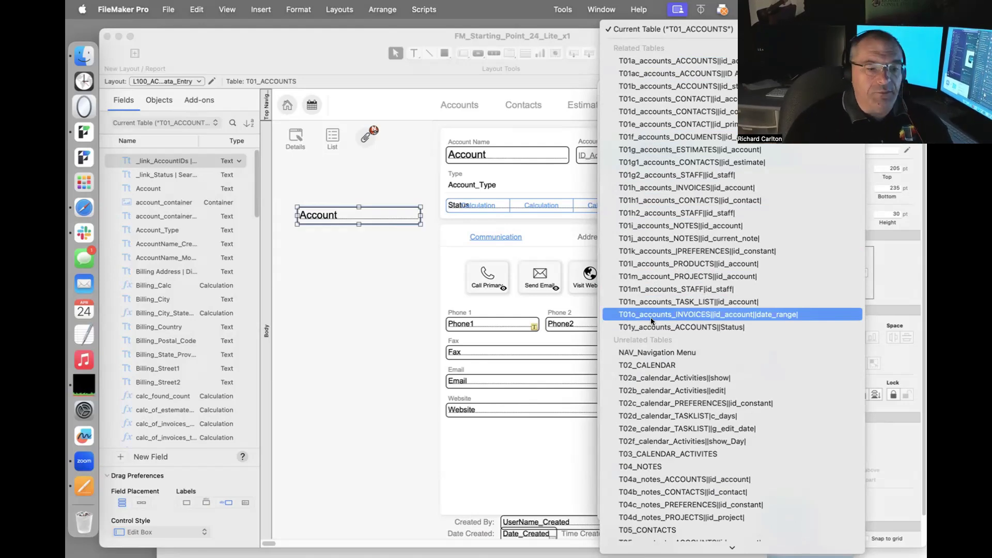
left_click(497, 446)
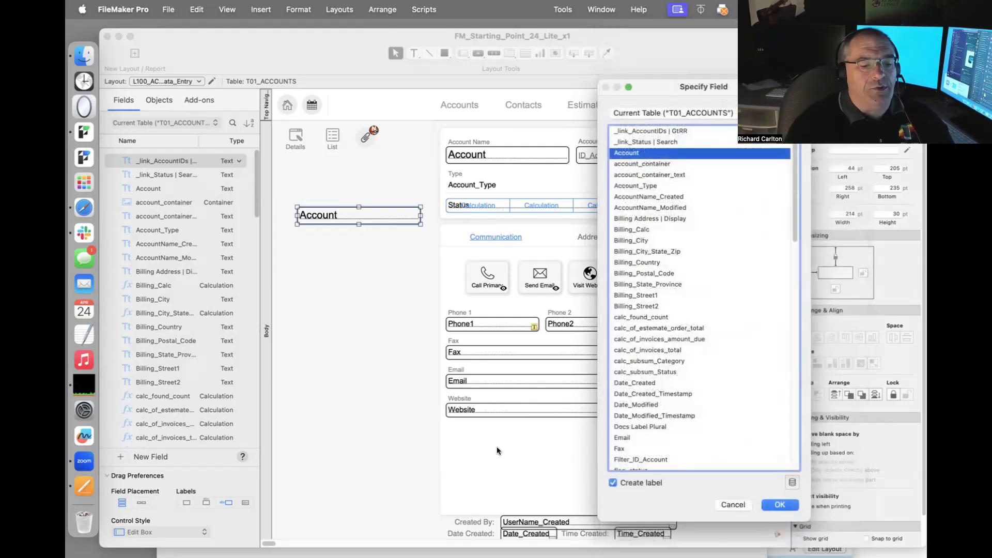
left_click(733, 504)
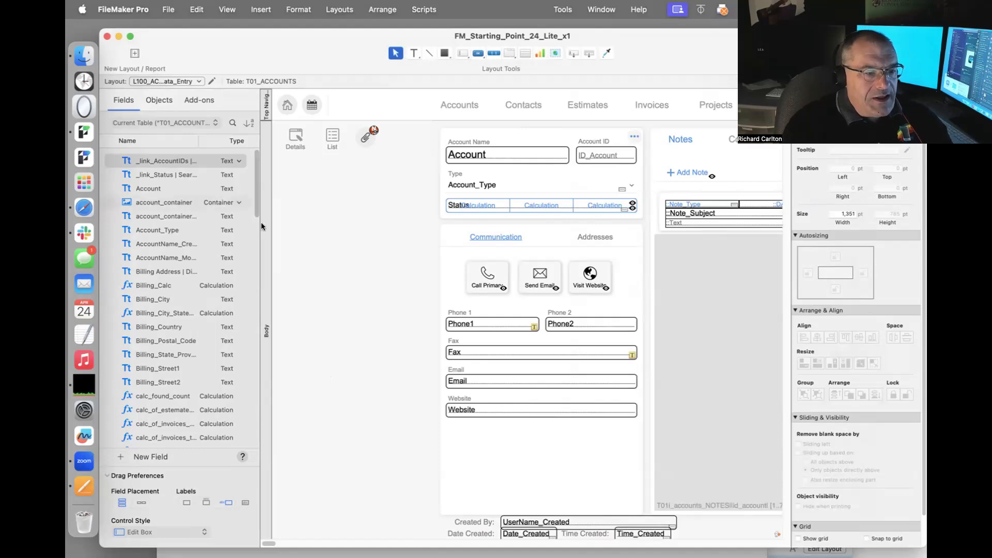
Open the relationships graph, select T02_Test, and move the database window out of the way.
left_click_drag(287, 57, 300, 530)
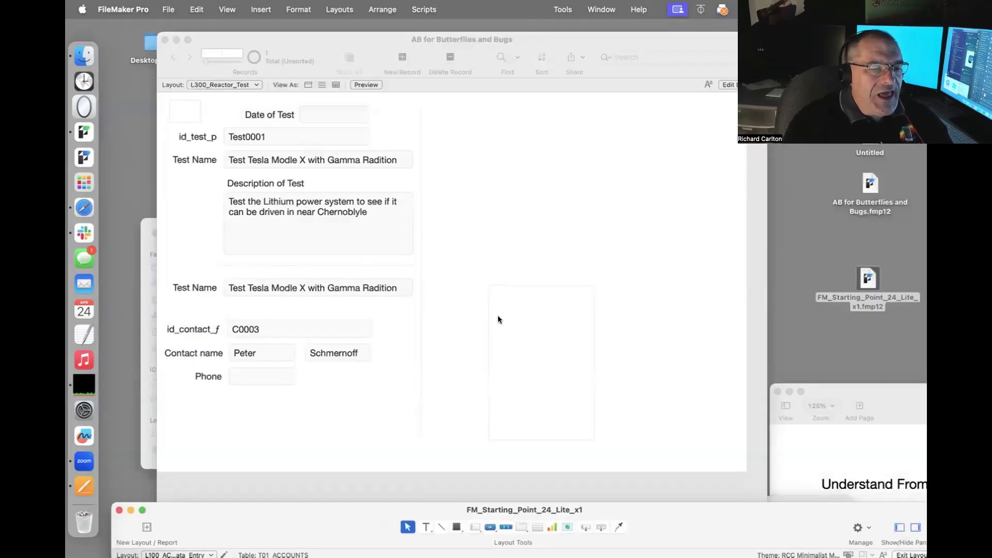
left_click(440, 133)
key("super+shift+d")
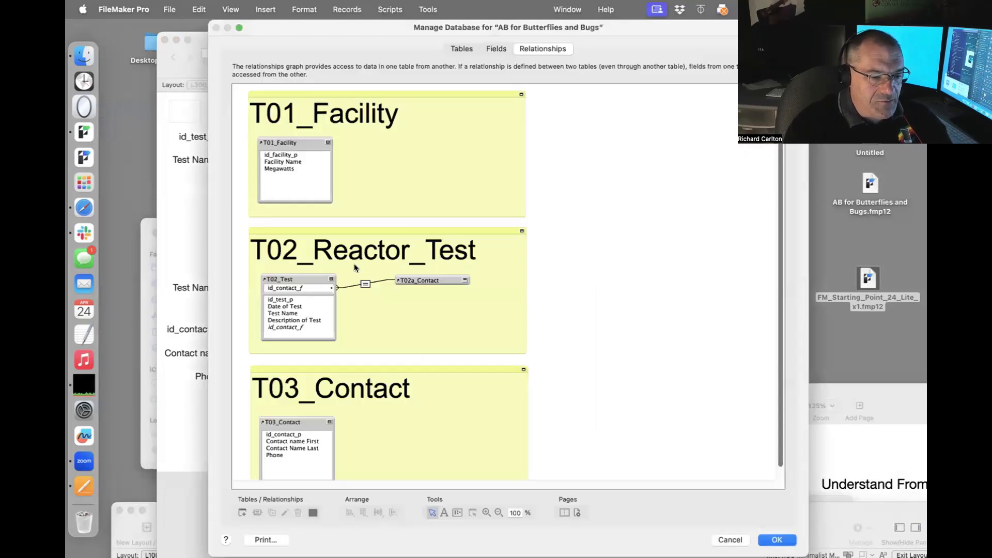
left_click(306, 279)
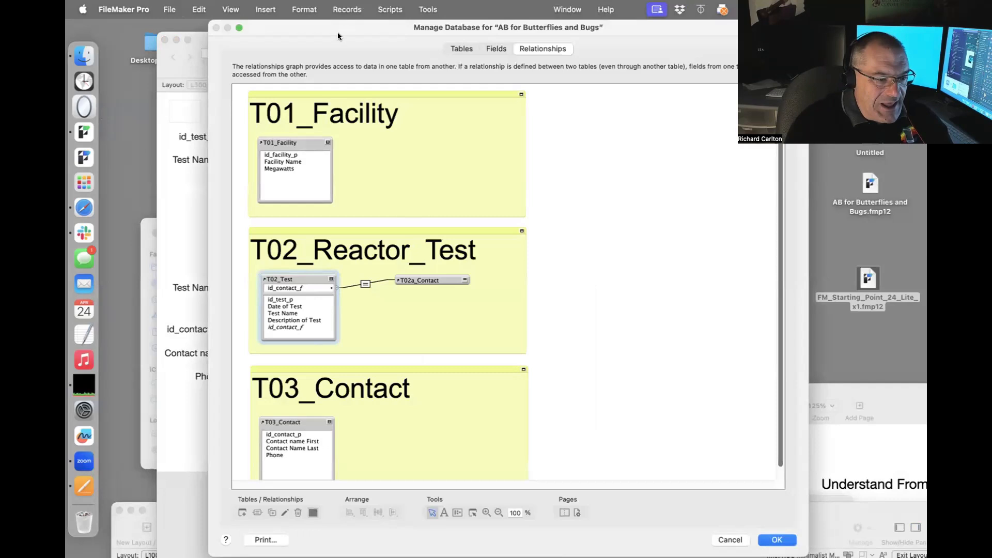
left_click_drag(338, 36, 485, 43)
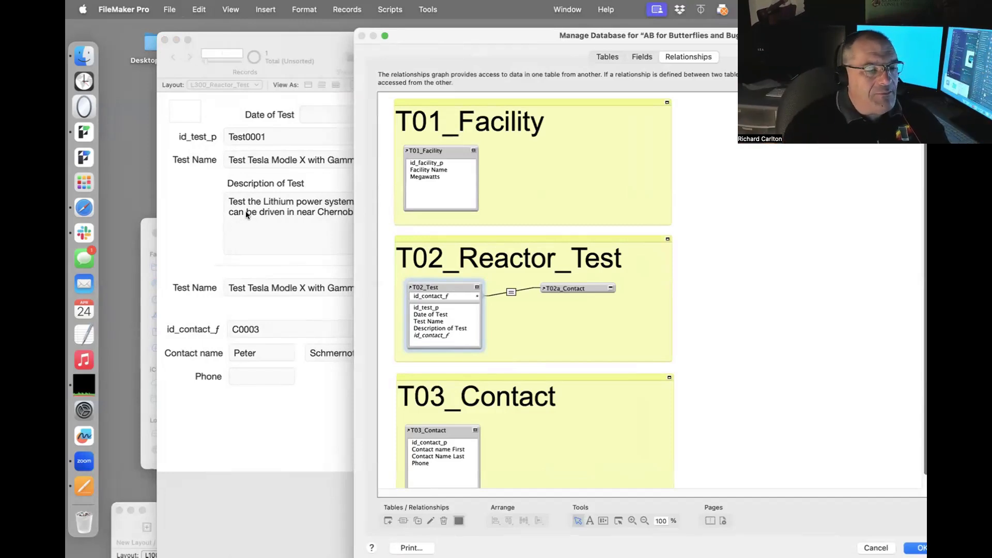
left_click_drag(476, 27, 522, 76)
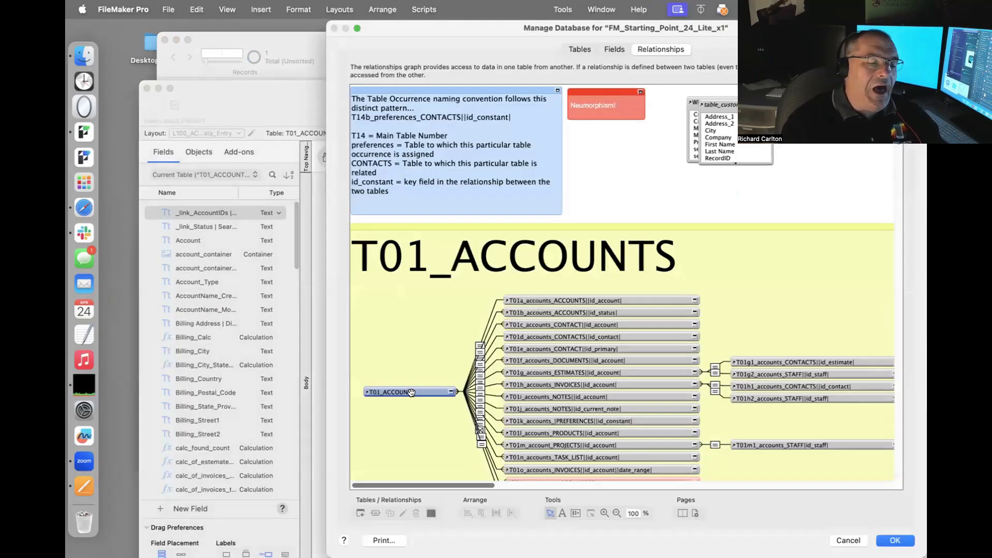
Select the T01_ACCOUNTS occurrence and zoom the relationships graph out to 35% for an overview.
left_click(412, 393)
scroll(412, 392, "down", 3)
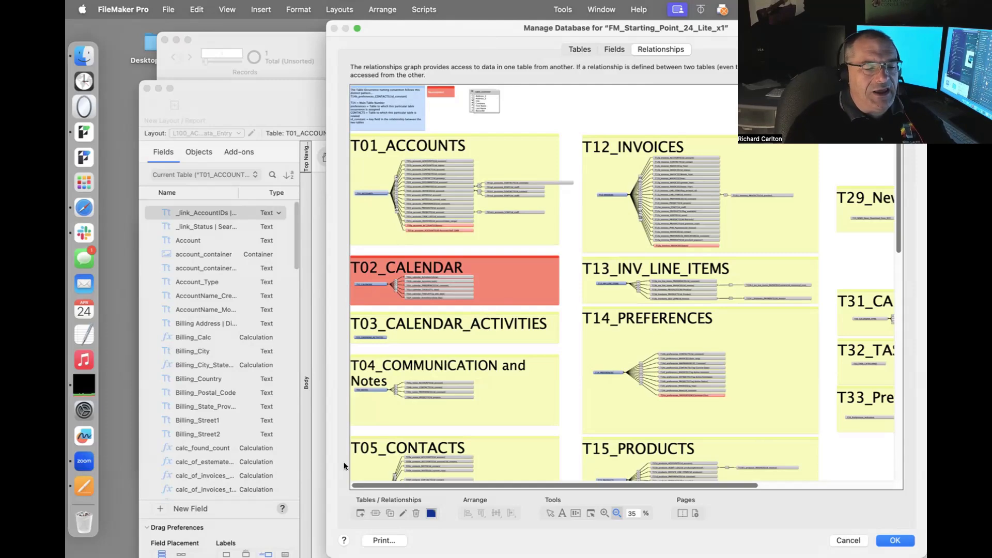
scroll(460, 373, "down", 5)
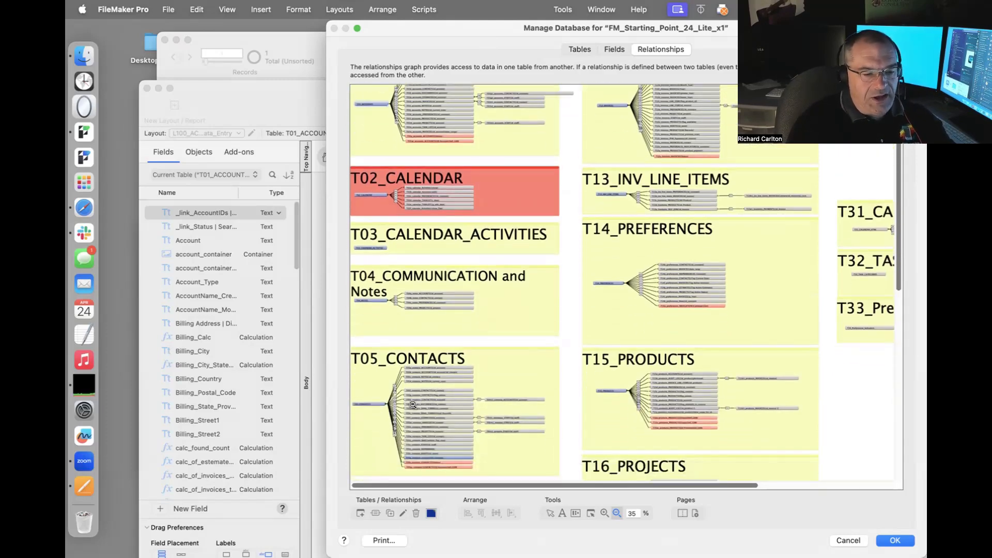
scroll(413, 404, "up", 2)
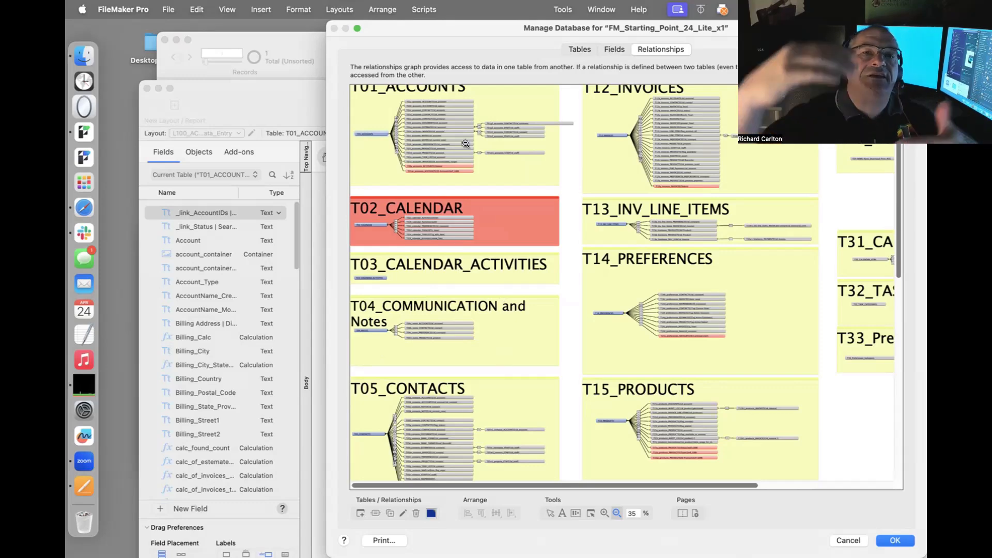
Discard the Manage Database changes and Option-drag a copy of the Account field to the layout's left.
left_click(461, 120)
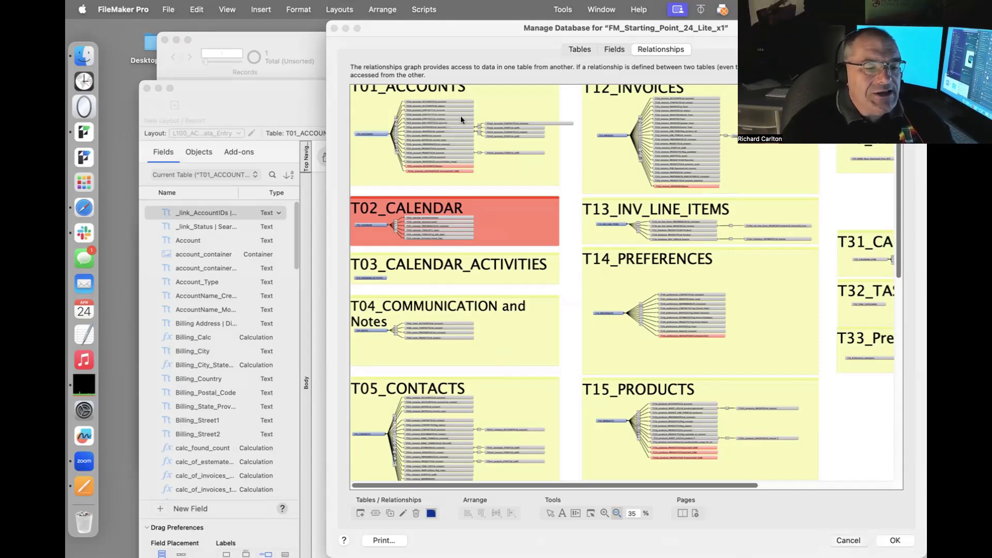
left_click(467, 163)
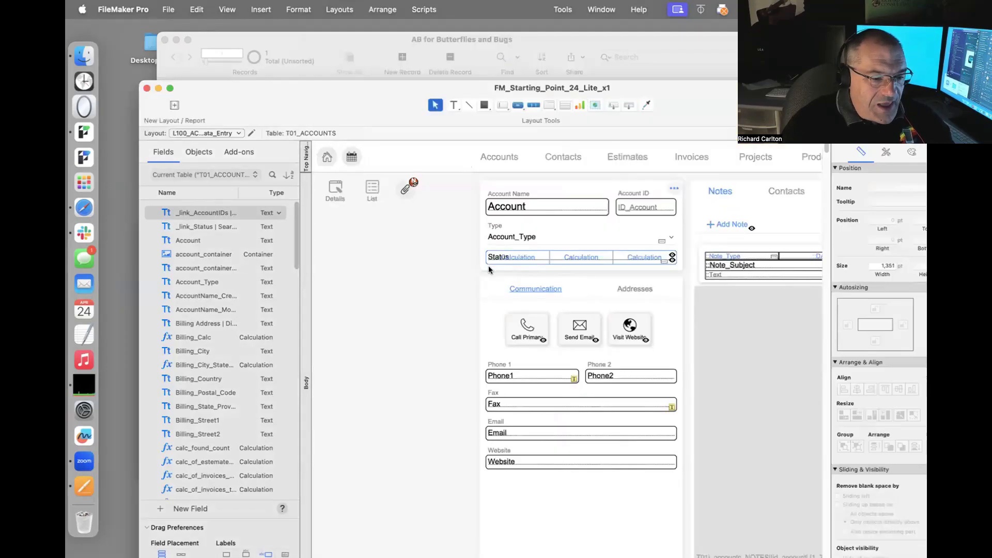
left_click_drag(497, 206, 356, 263)
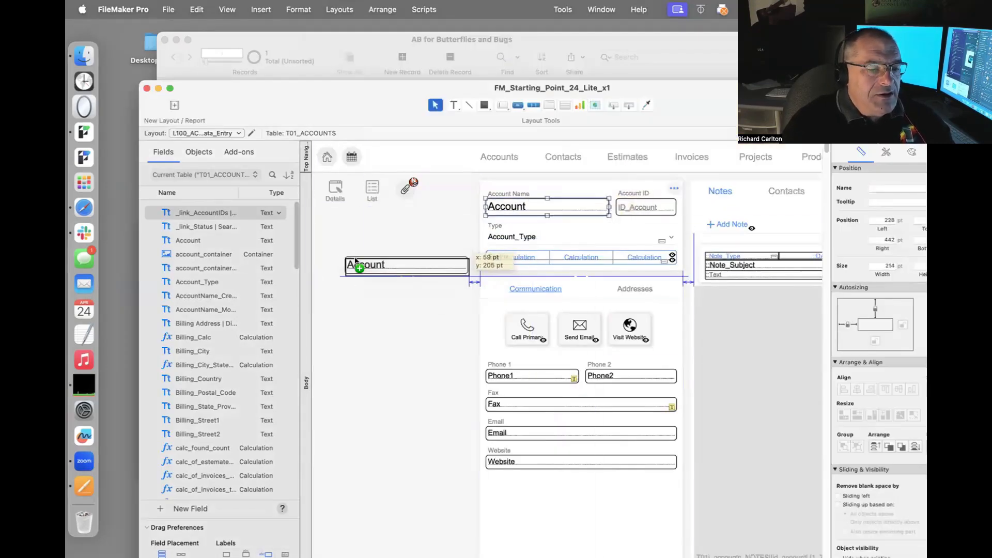
Set the copied field to Account with Create label, then switch to browse mode.
double_click(372, 267)
left_click(694, 107)
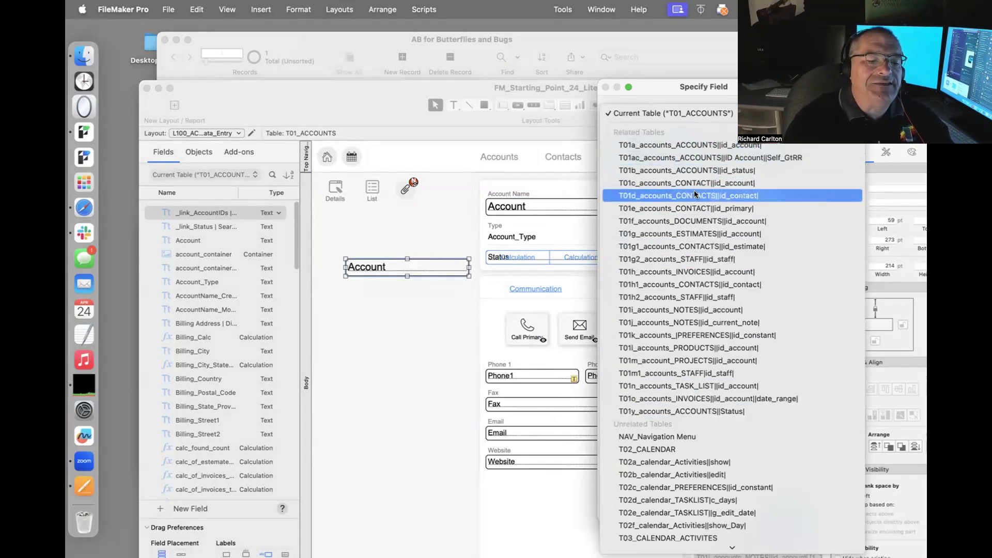
left_click(672, 91)
left_click_drag(671, 91, 717, 270)
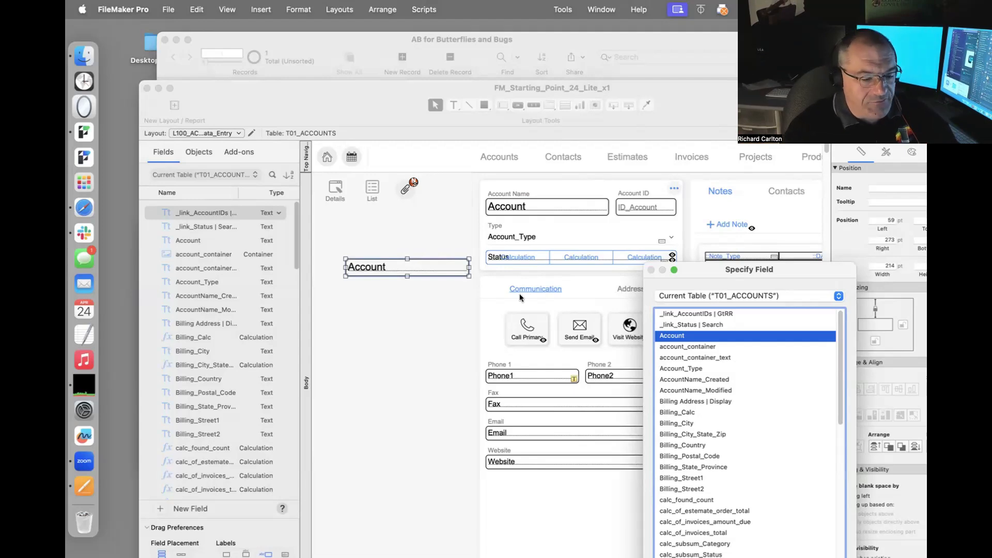
left_click_drag(726, 272, 708, 128)
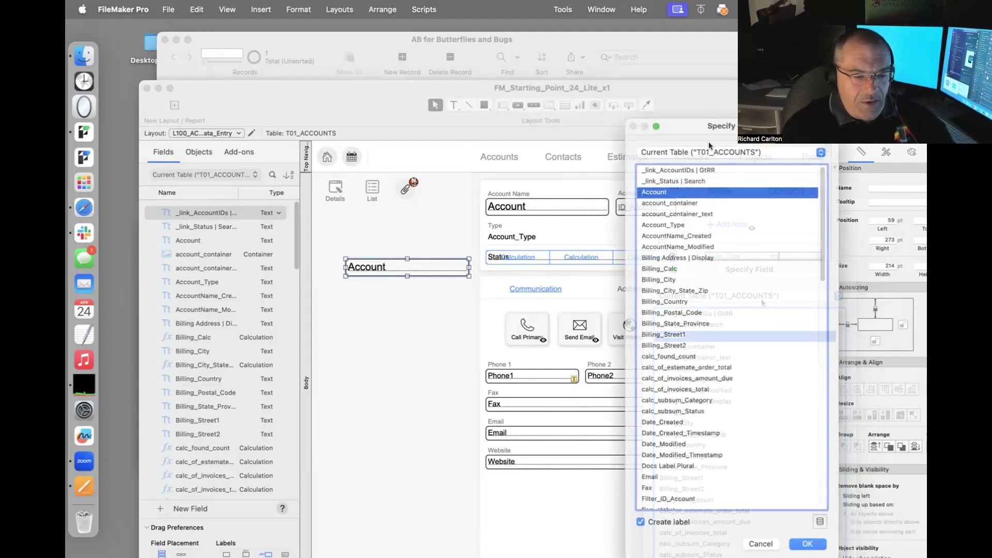
left_click(799, 542)
left_click(417, 207)
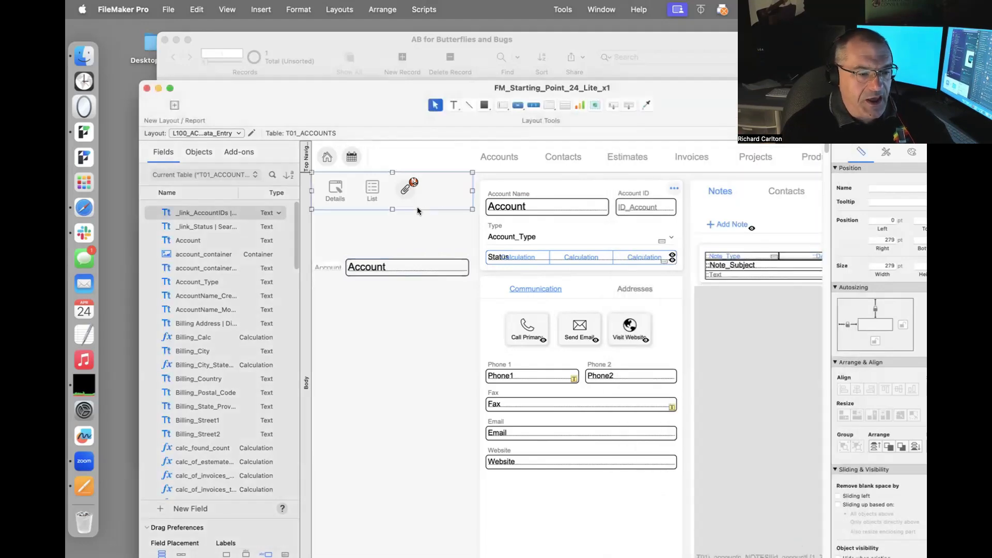
key("super+b")
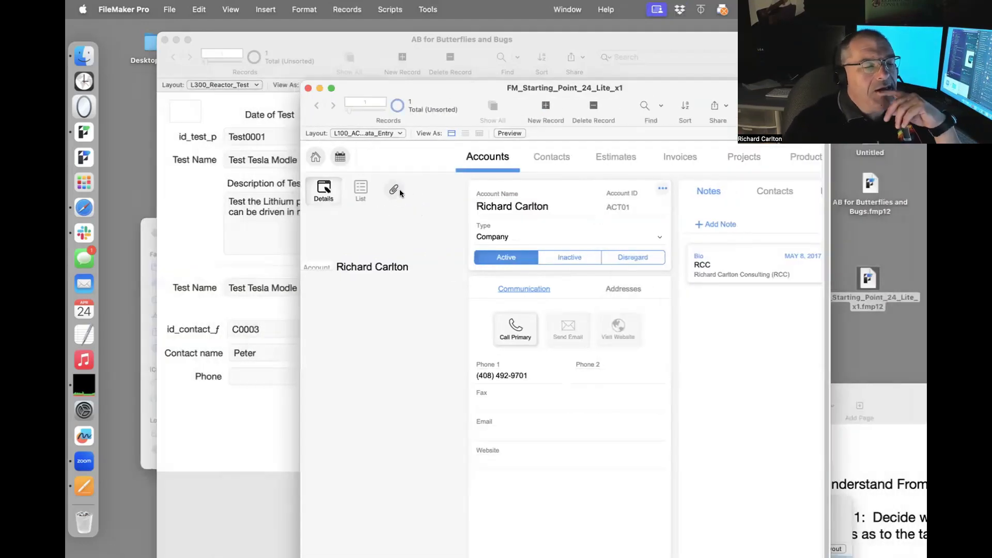
Open and close the account's attachments panel twice.
left_click(392, 188)
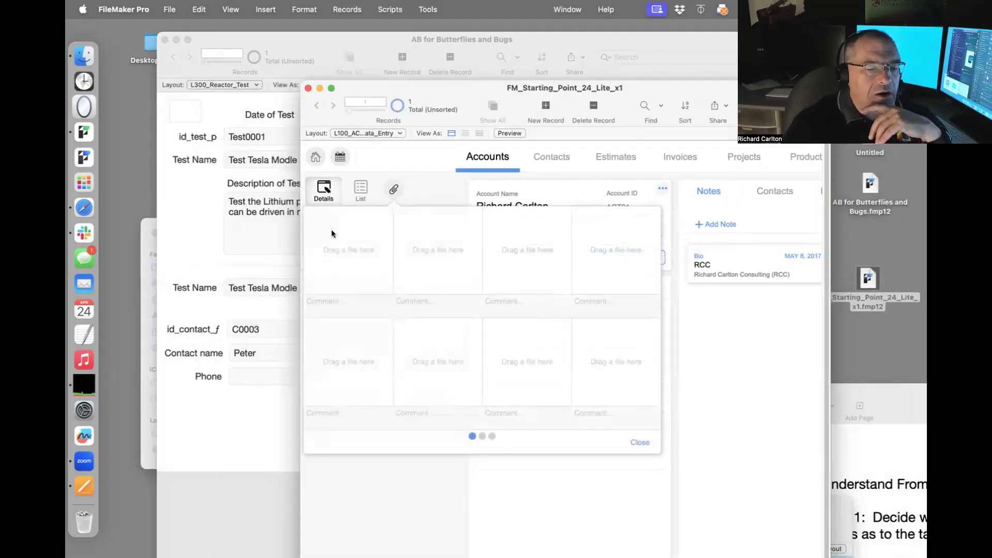
left_click(412, 184)
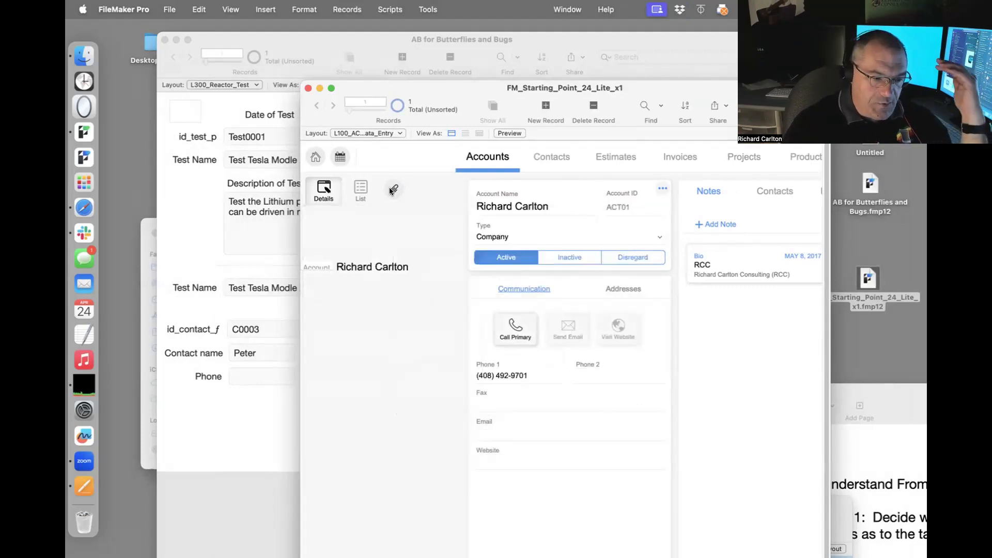
left_click(392, 189)
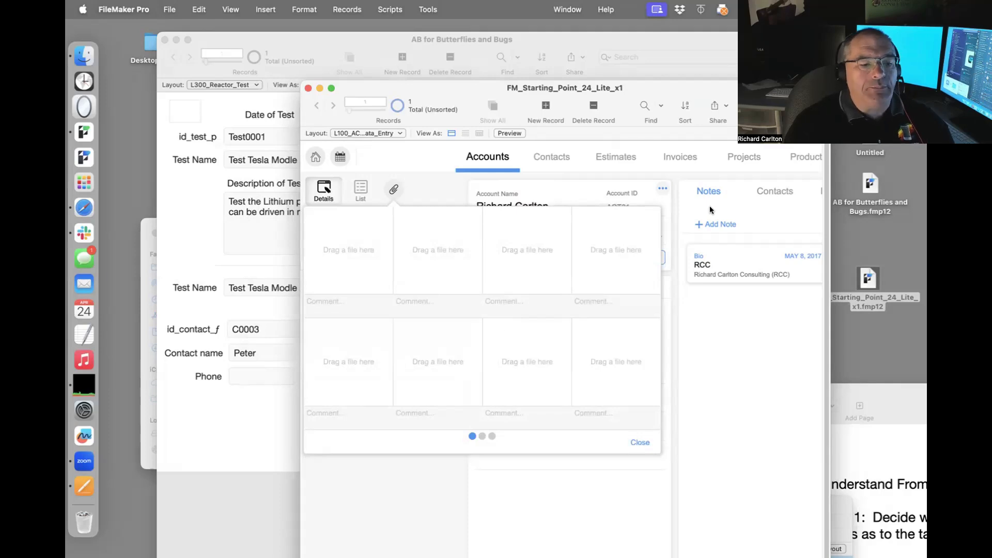
left_click(686, 182)
Open and close the account's "..." actions menu, then go to the Contacts screen.
left_click(663, 188)
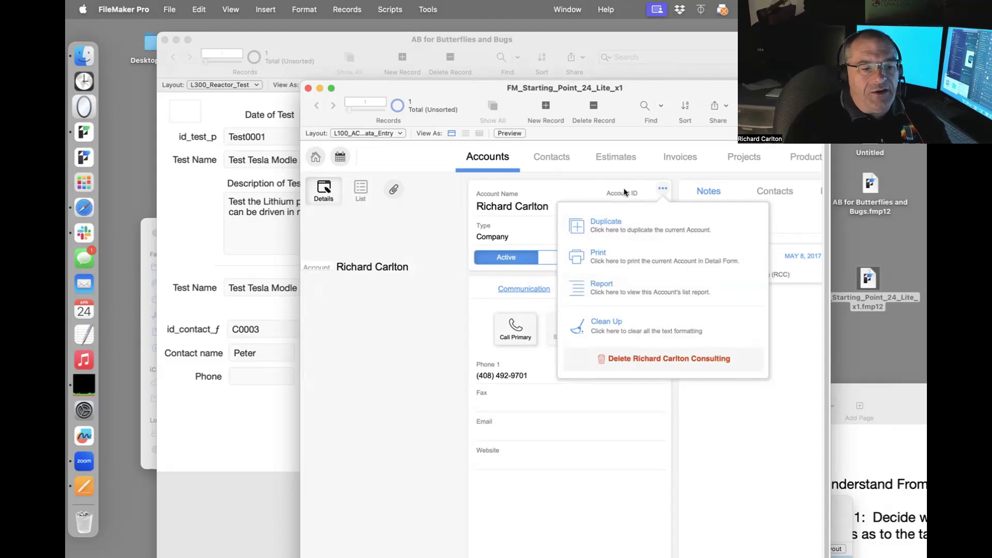
left_click(548, 173)
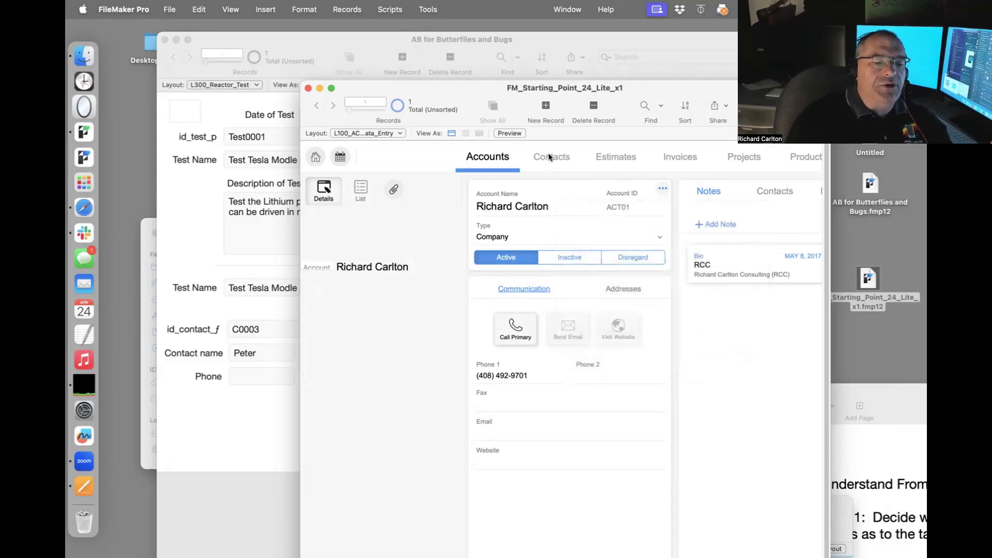
left_click(549, 157)
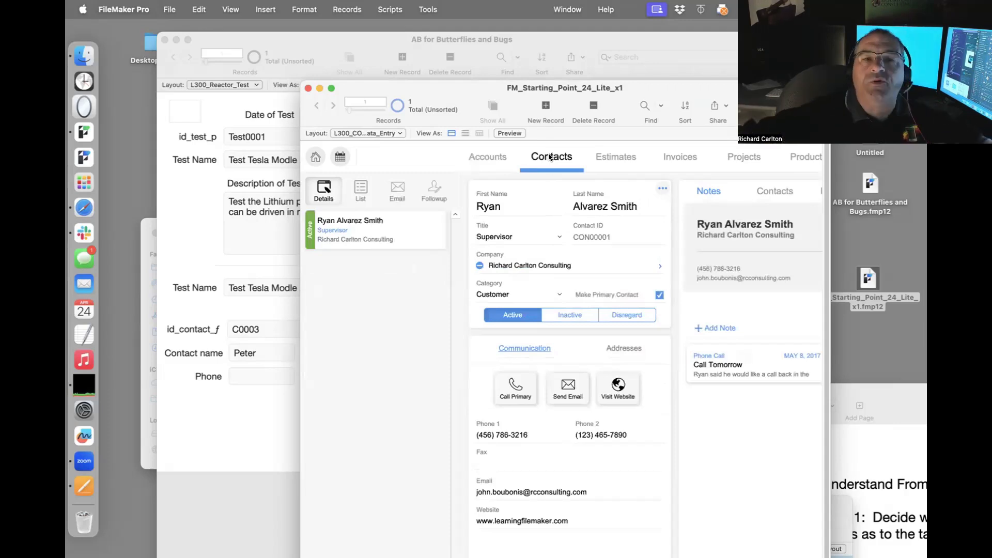
Return to the enlarged Accounts screen, open a listed contact's full record, then go back to the account.
left_click(510, 152)
double_click(578, 94)
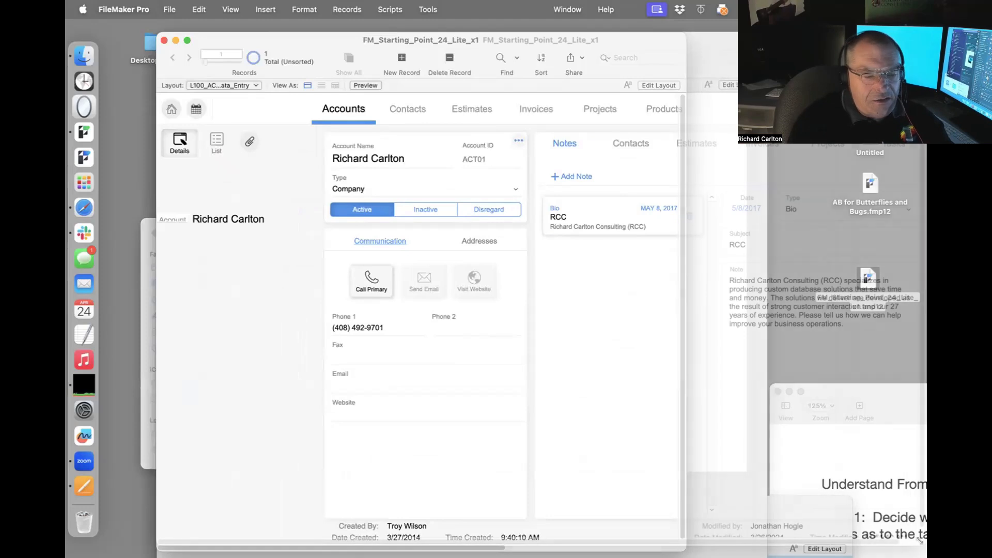
left_click(628, 142)
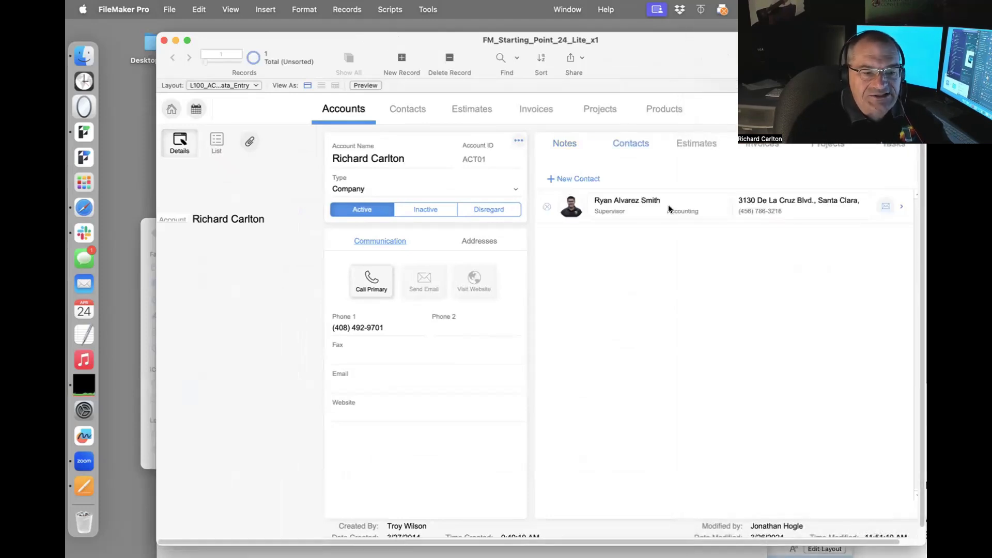
left_click(902, 209)
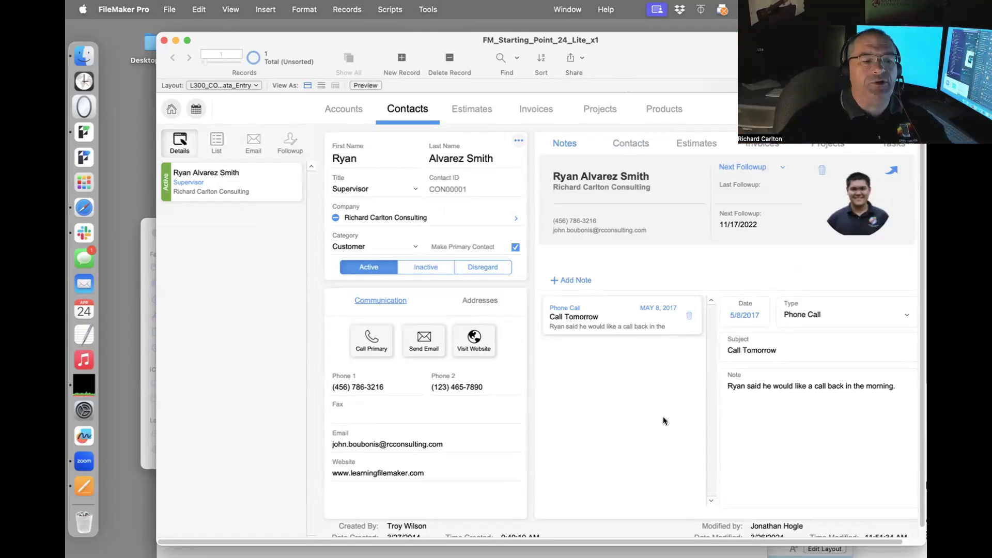
left_click(340, 117)
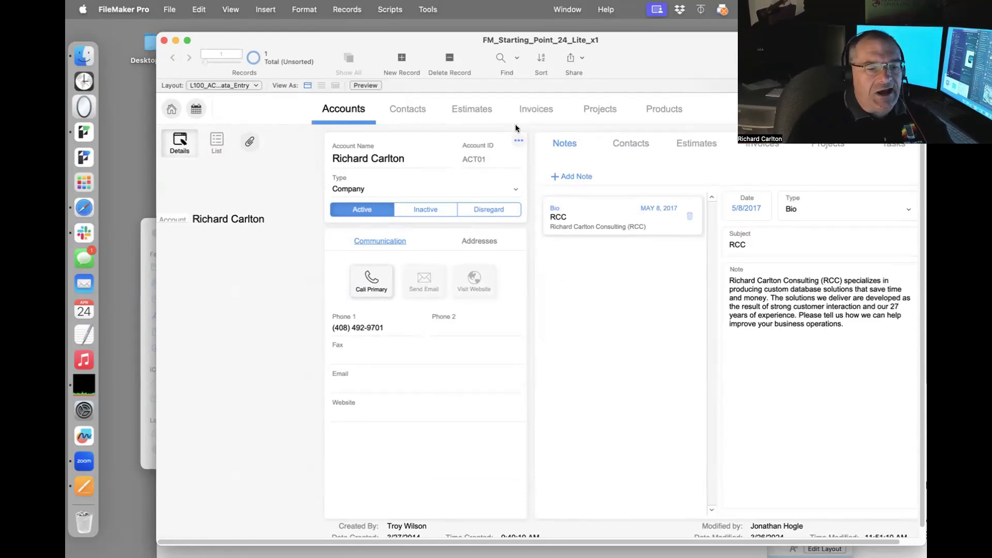
View invoice INV001, then open Manage Database's relationships graph with Shift-Command-D.
left_click(538, 110)
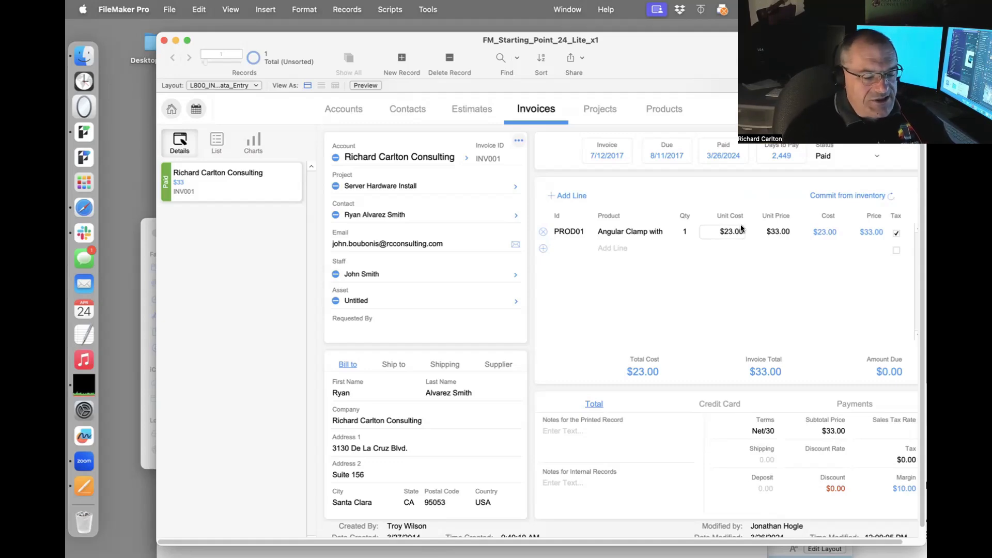
key("super+shift+d")
scroll(660, 234, "down", 5)
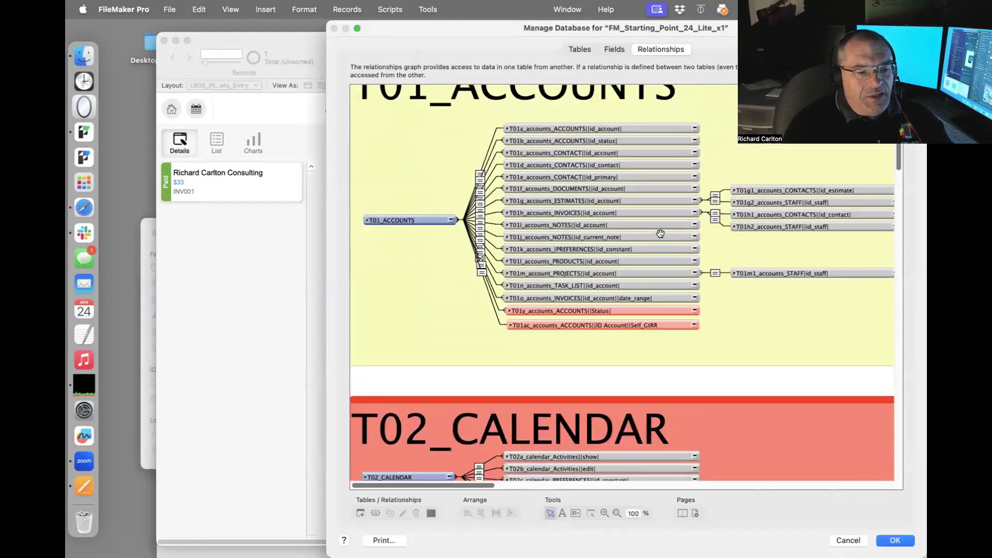
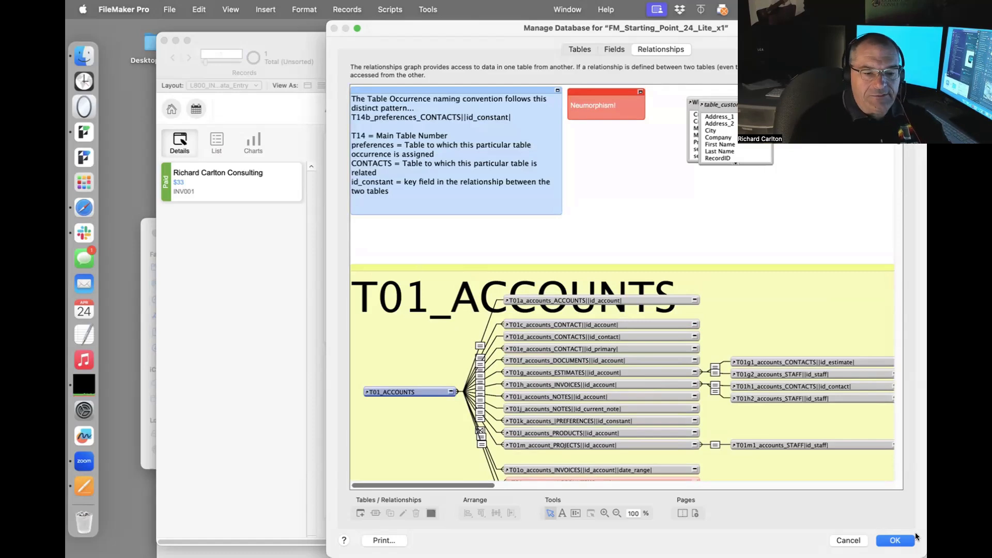
Close Manage Database with OK after reviewing the T01_ACCOUNTS relationship graph.
left_click(901, 537)
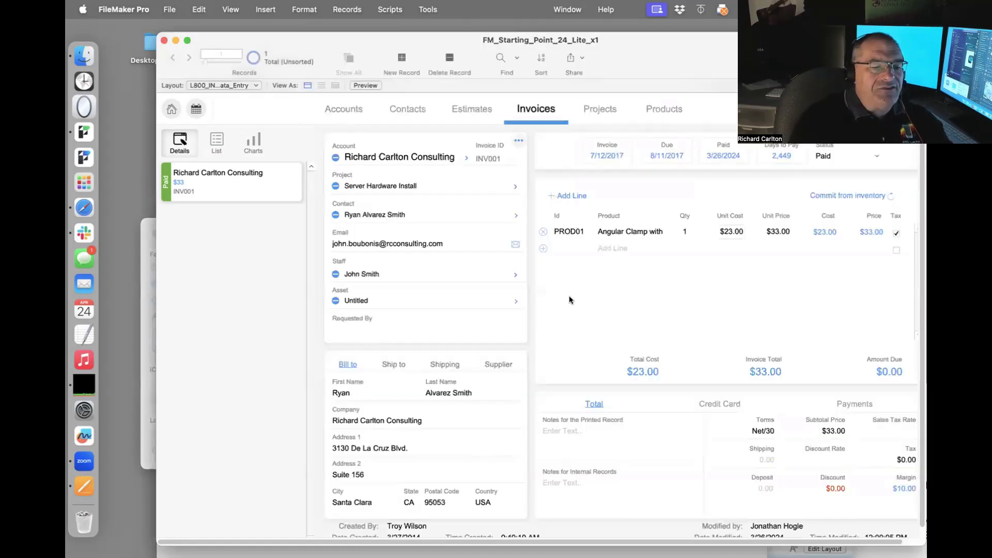
Switch Invoices to the list view so INV001 appears as a single row.
left_click(214, 142)
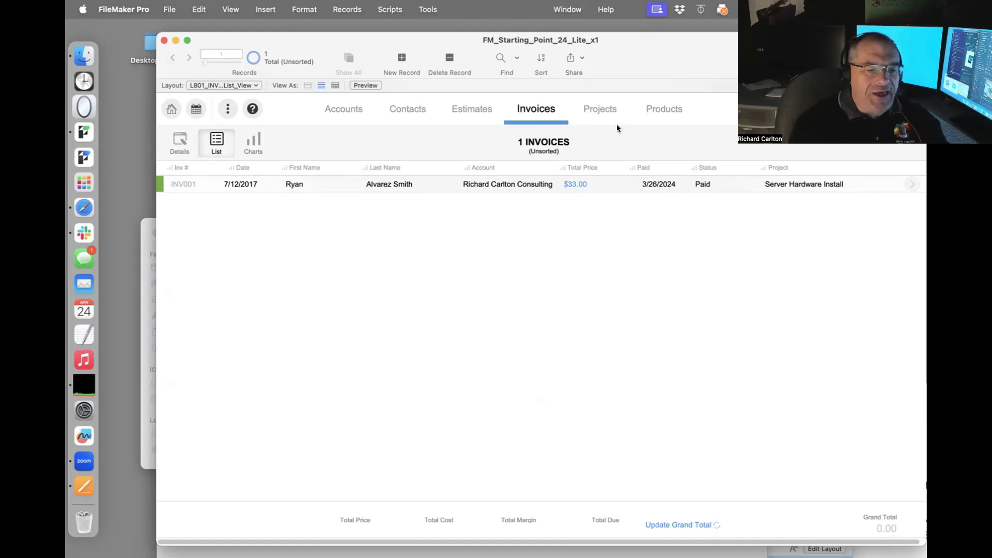
Enter Layout mode and glance at the layout list without switching layouts.
key("super+l")
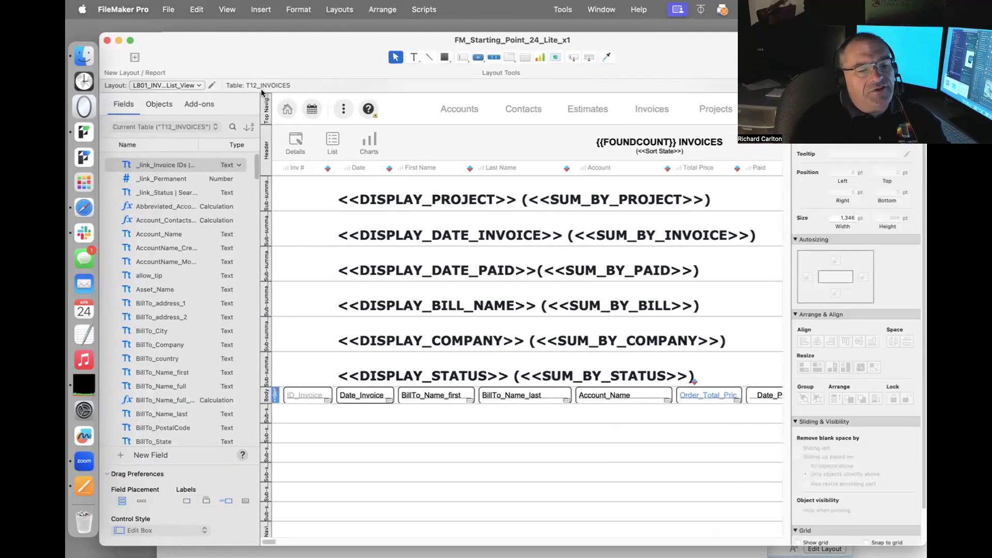
left_click(184, 83)
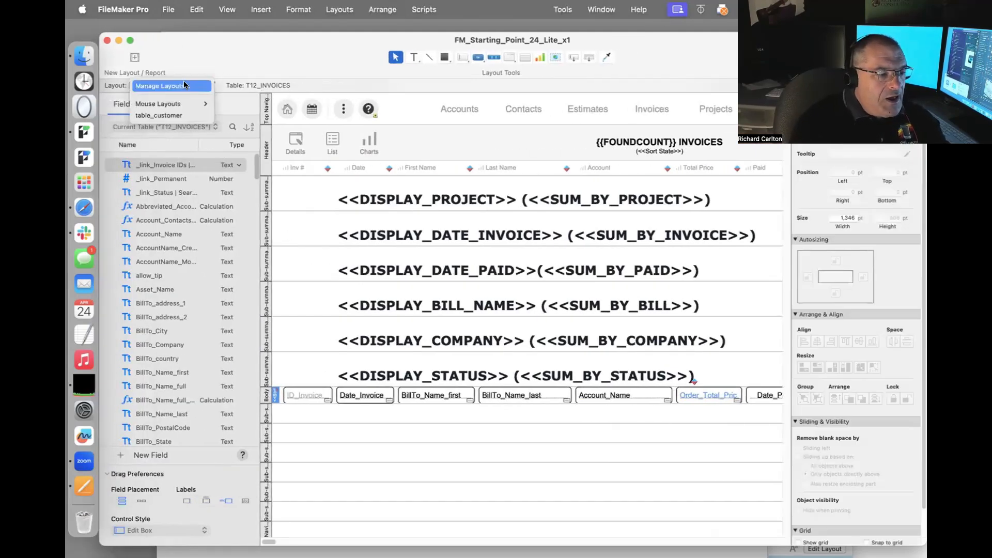
left_click(267, 85)
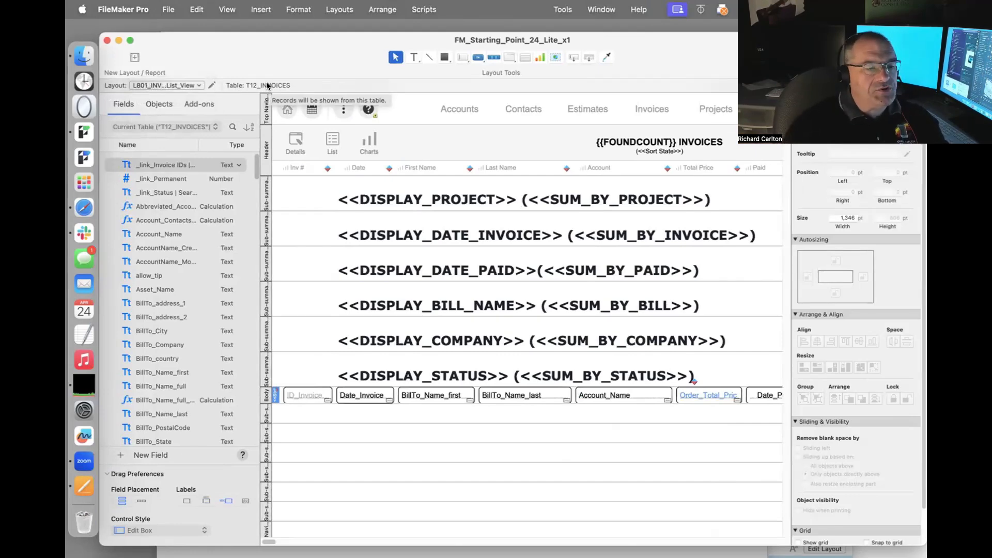
Step through the invoice layouts, from sales charts and purchase history to single-page invoice prints.
left_click(201, 56)
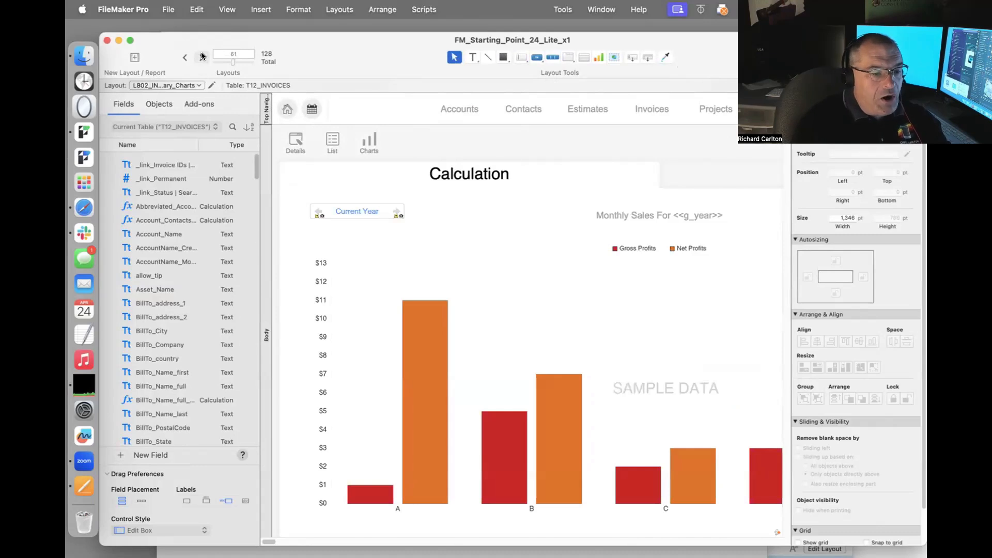
left_click(202, 56)
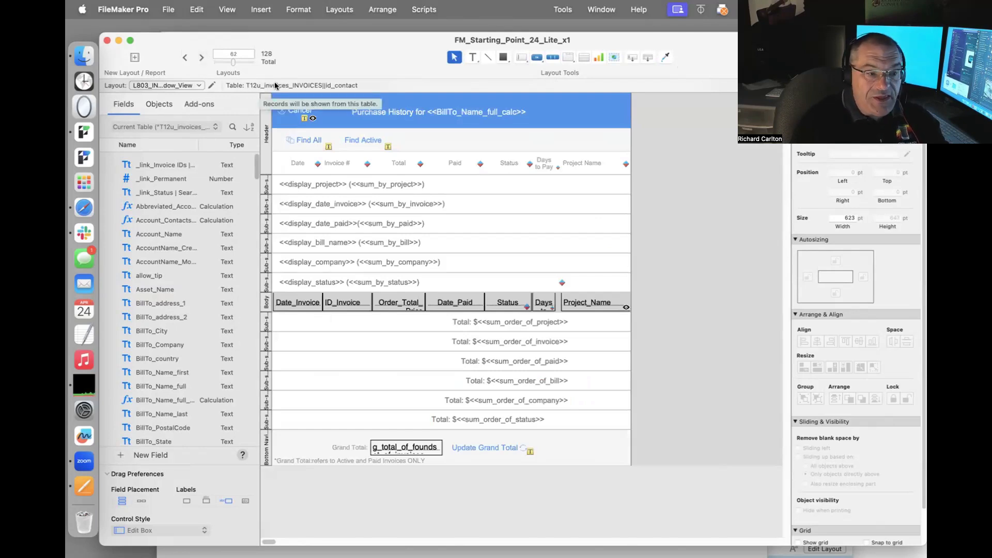
left_click(202, 58)
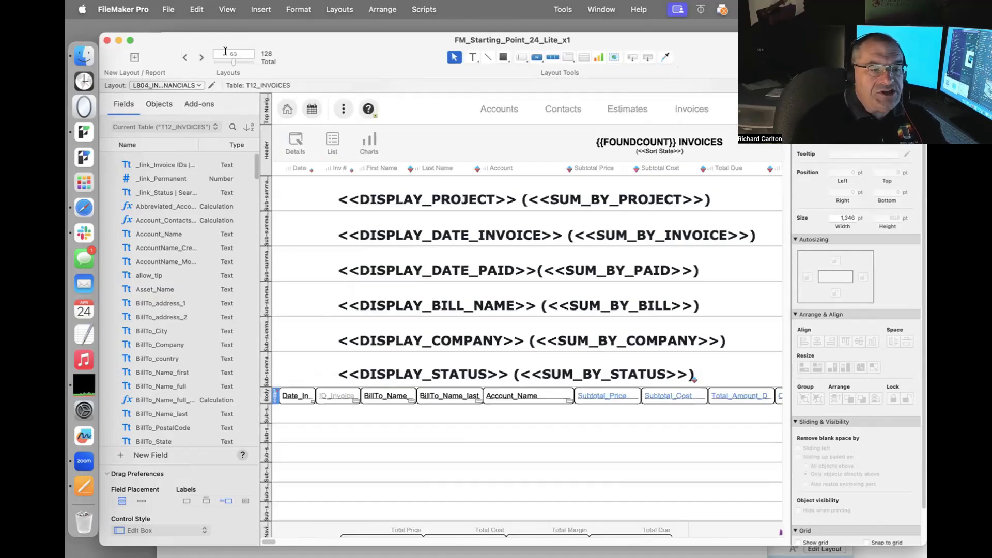
left_click(202, 58)
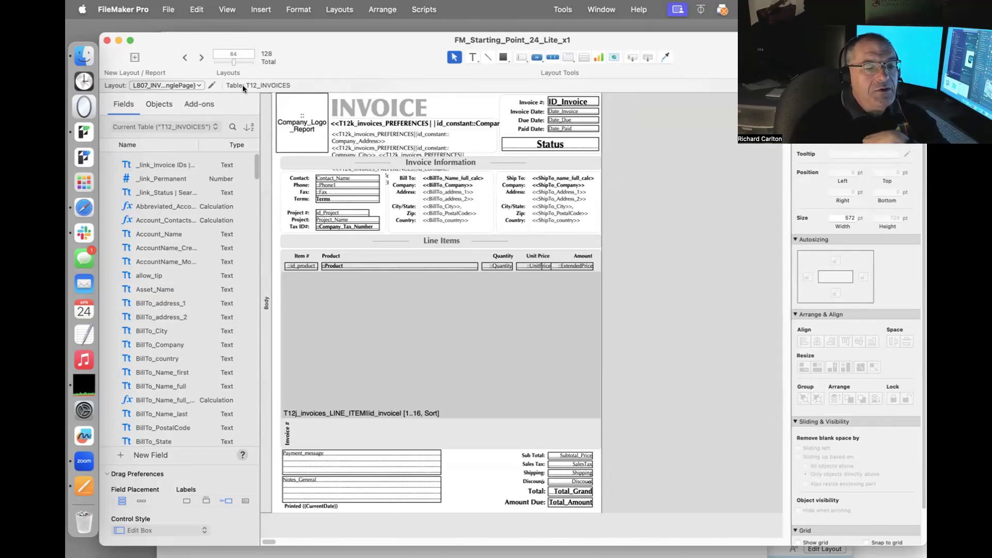
left_click(201, 57)
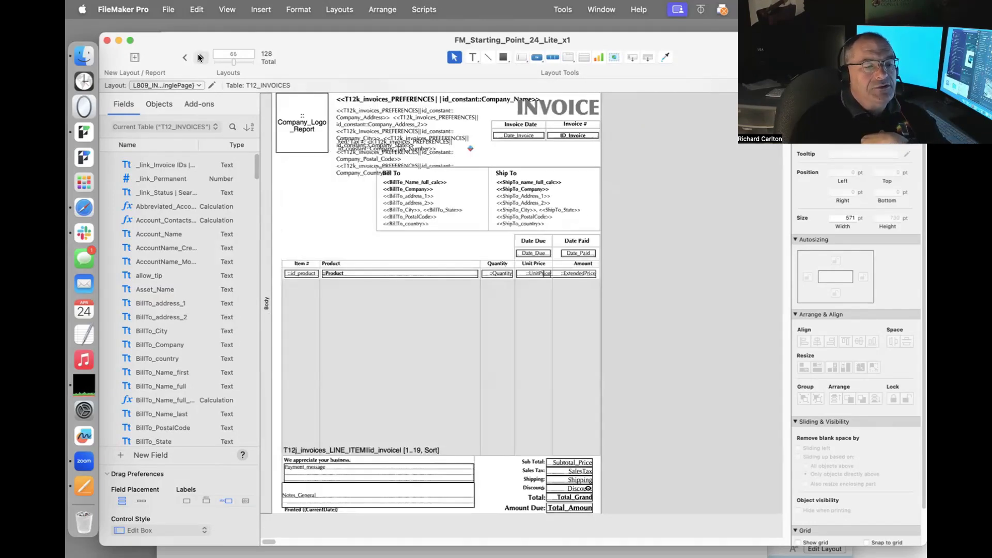
left_click(168, 10)
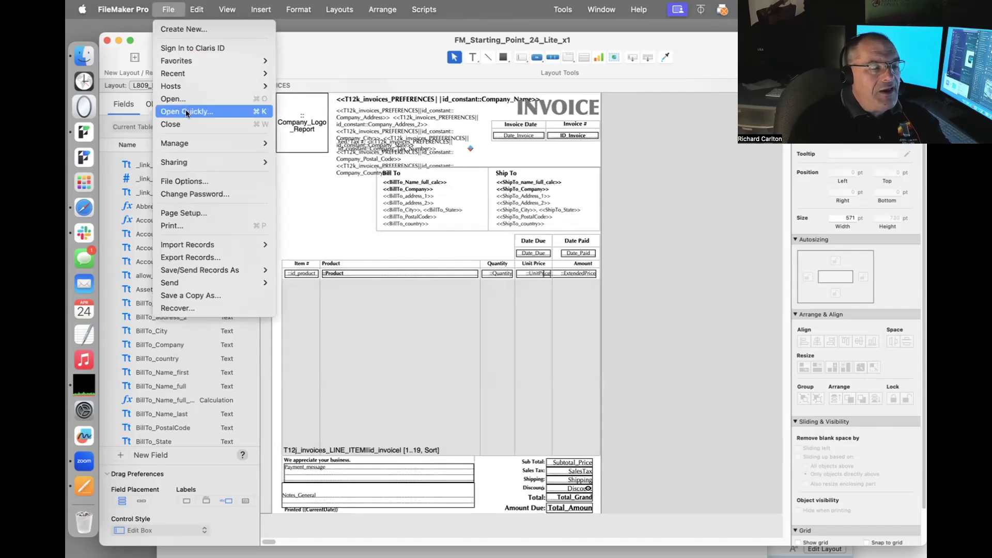
In Manage Layouts, select L610_ESTIMATES_List_Report and widen the layout name column.
mouse_move(194, 139)
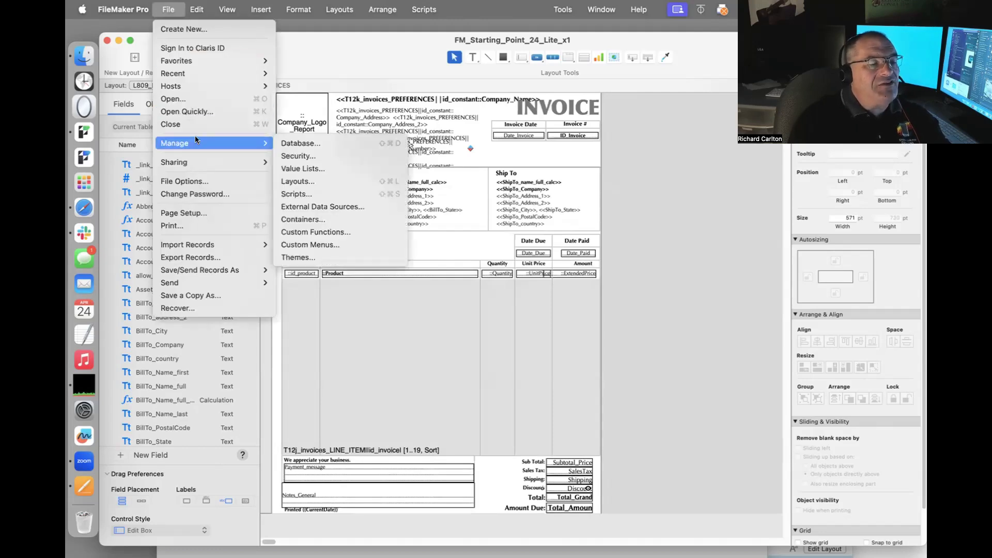
left_click(311, 178)
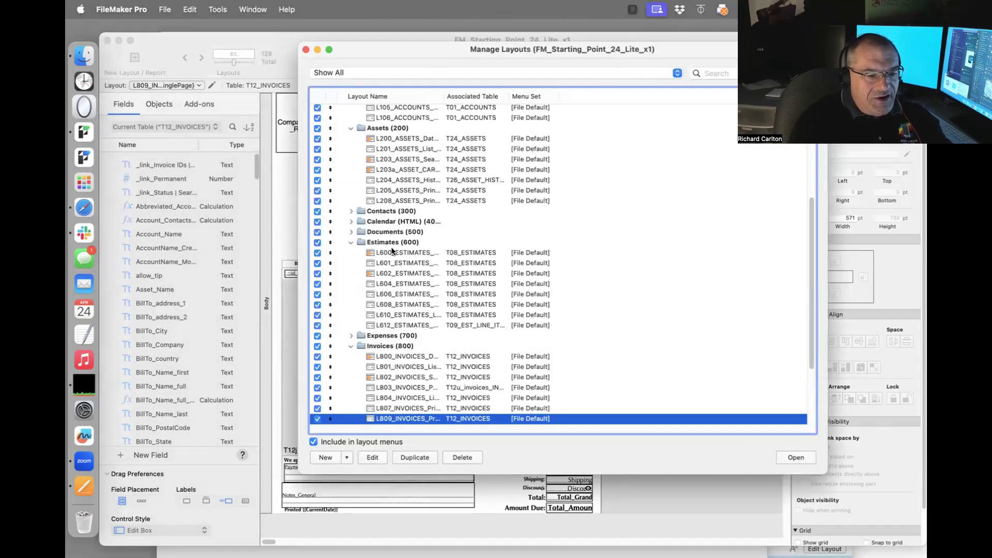
left_click(469, 314)
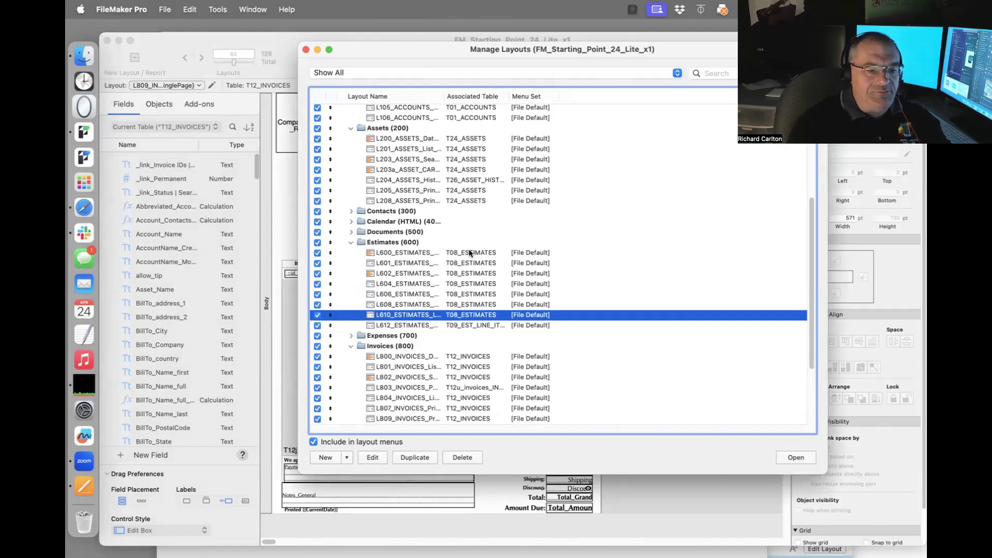
scroll(469, 249, "up", 5)
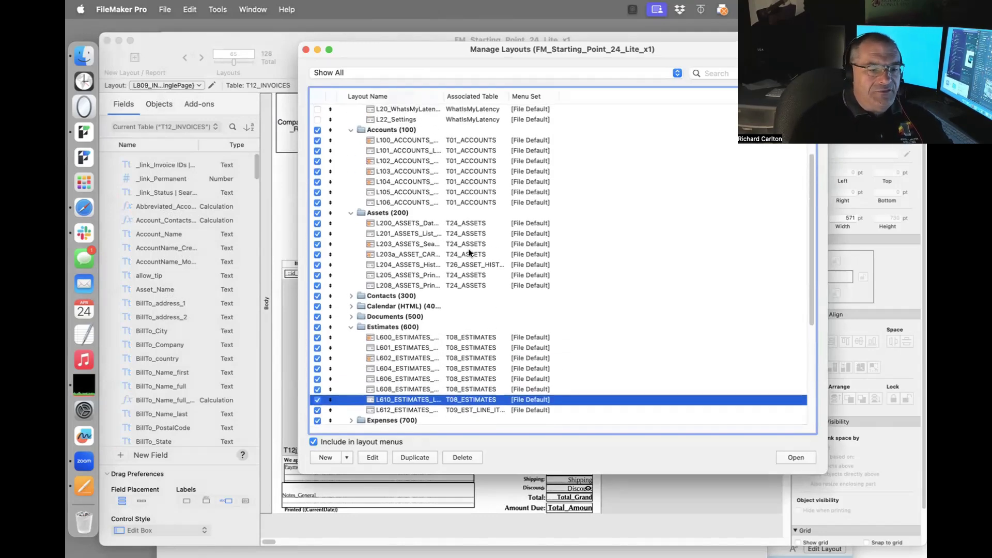
scroll(469, 246, "up", 1)
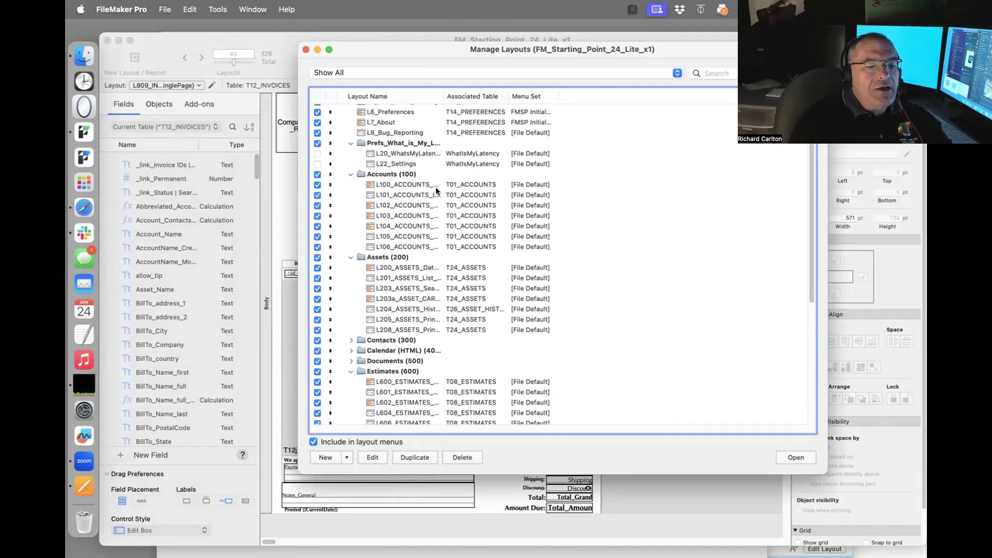
left_click_drag(442, 96, 526, 136)
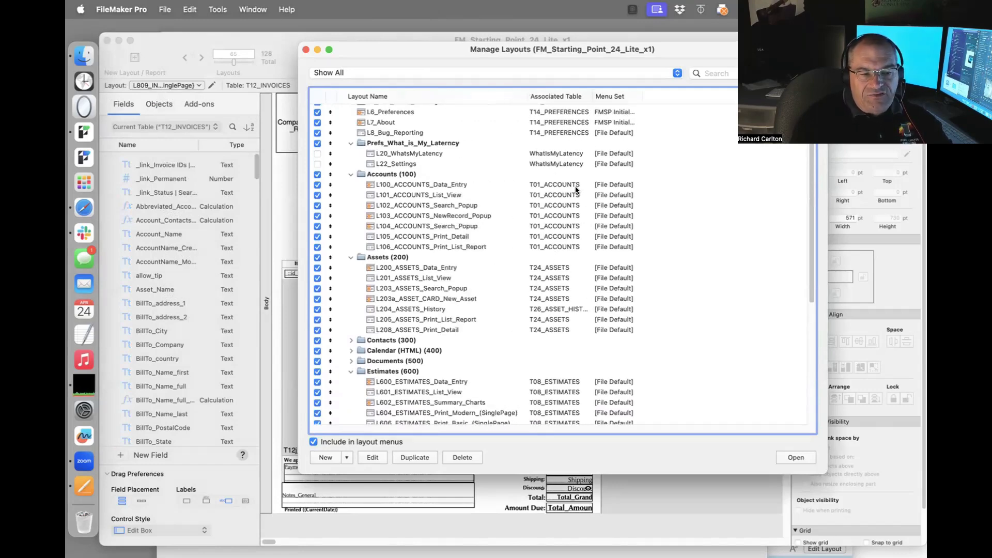
scroll(574, 335, "down", 9)
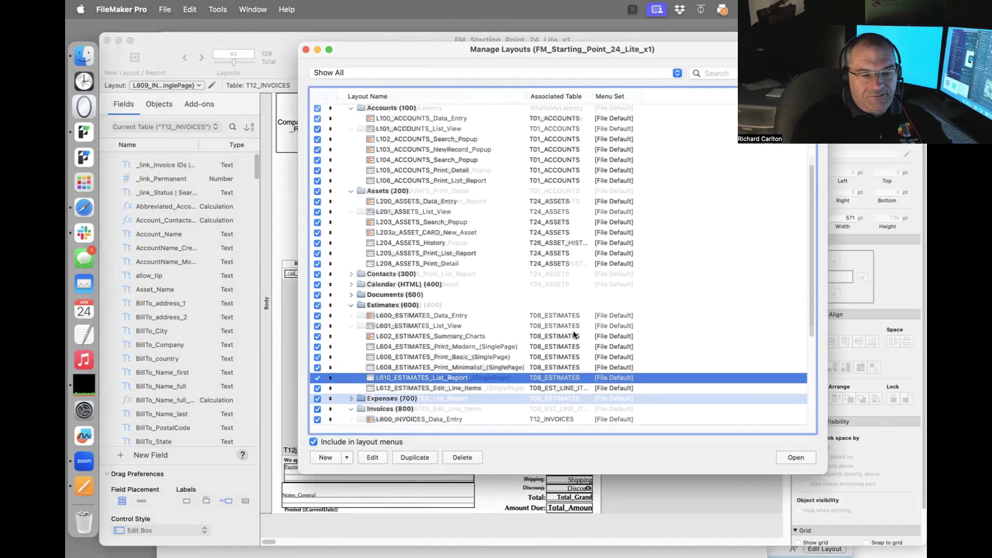
Browse the invoice layouts L803, L820 and L800, then select Accounts layouts L100 through L106.
left_click(472, 329)
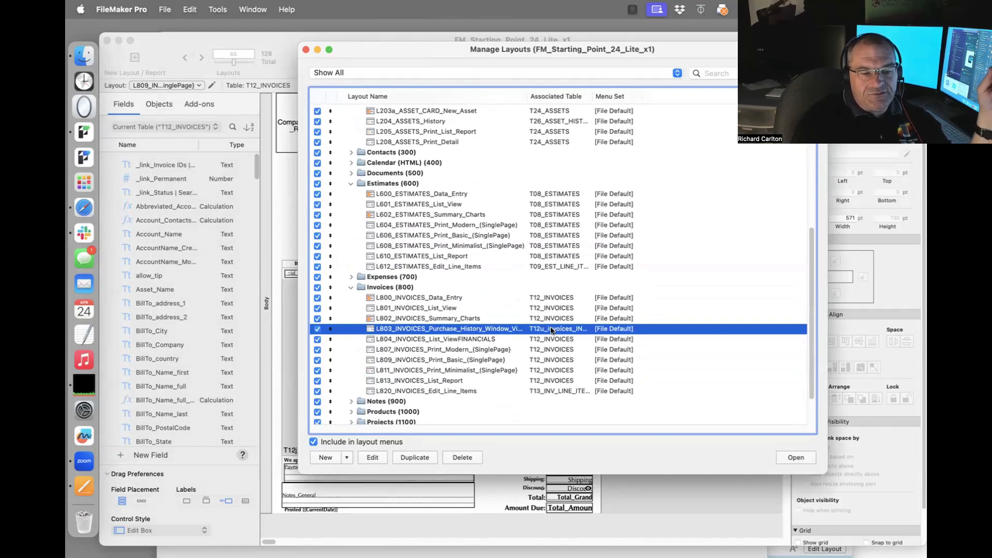
left_click(556, 390)
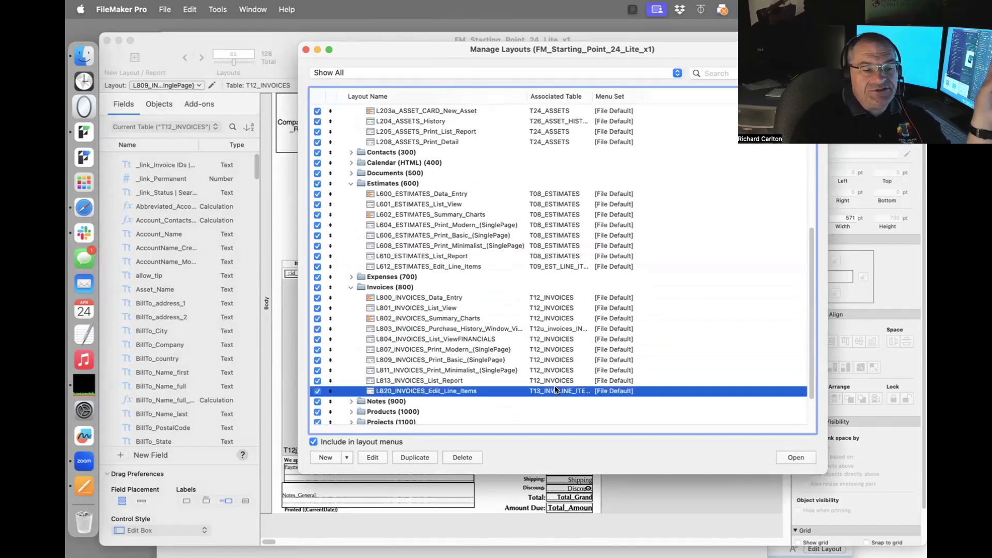
left_click(568, 298)
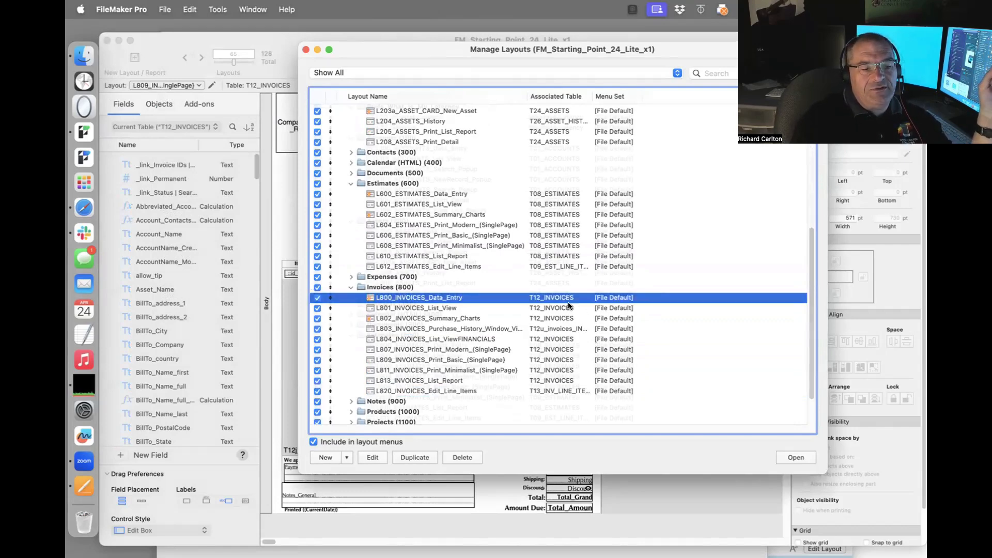
scroll(491, 248, "up", 10)
left_click(419, 199)
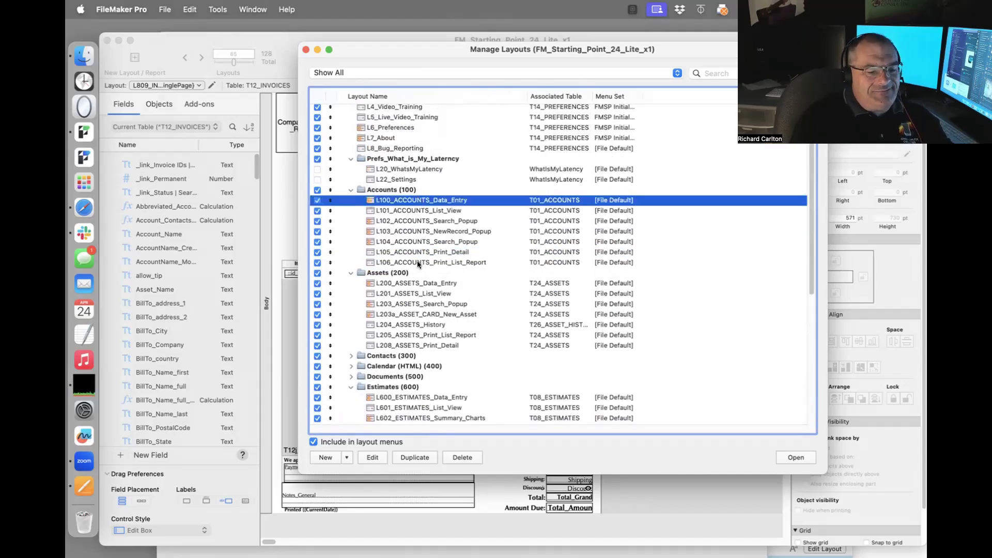
left_click(417, 262, "shift")
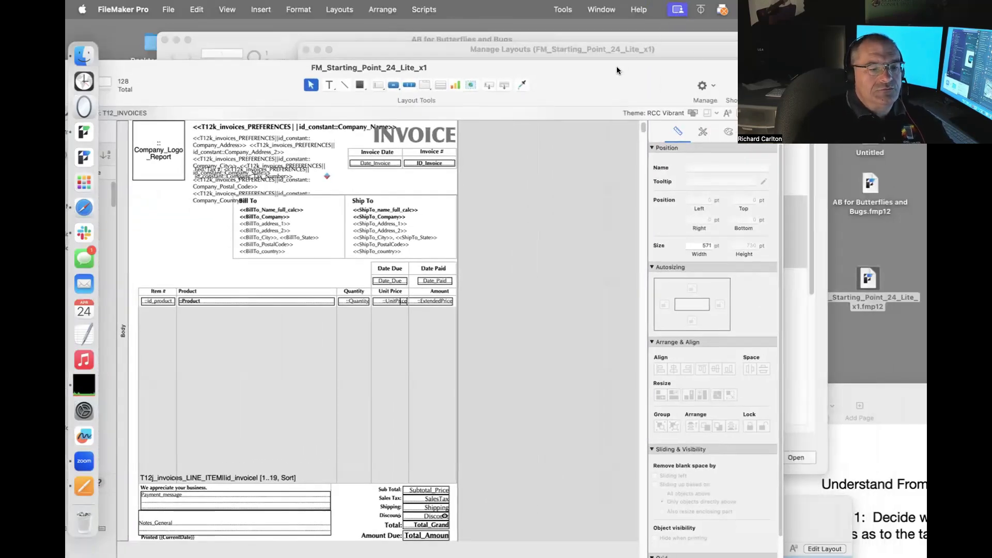
Move the layout window aside, open the Dropbox 2 folder, and expand Day 10's files.
left_click_drag(608, 69, 639, 79)
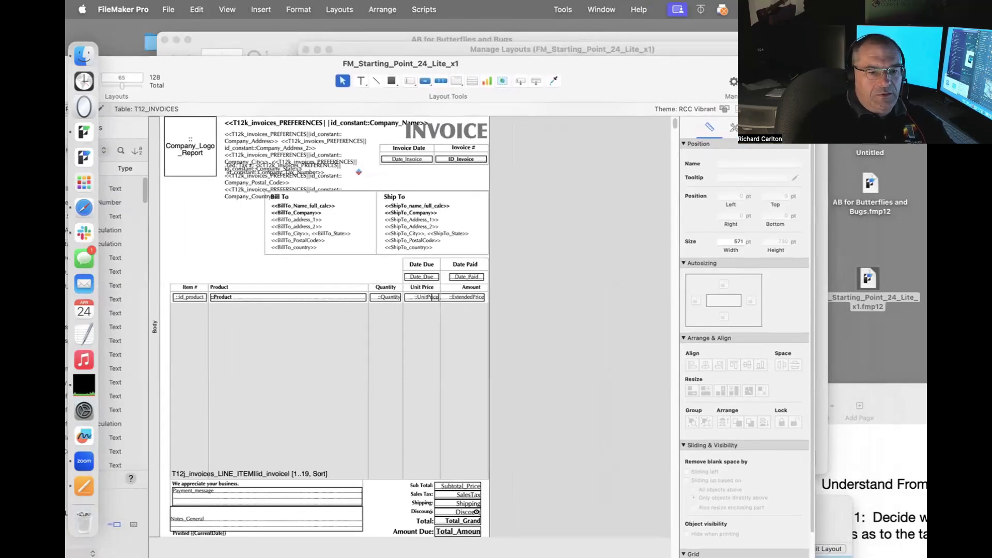
double_click(871, 70)
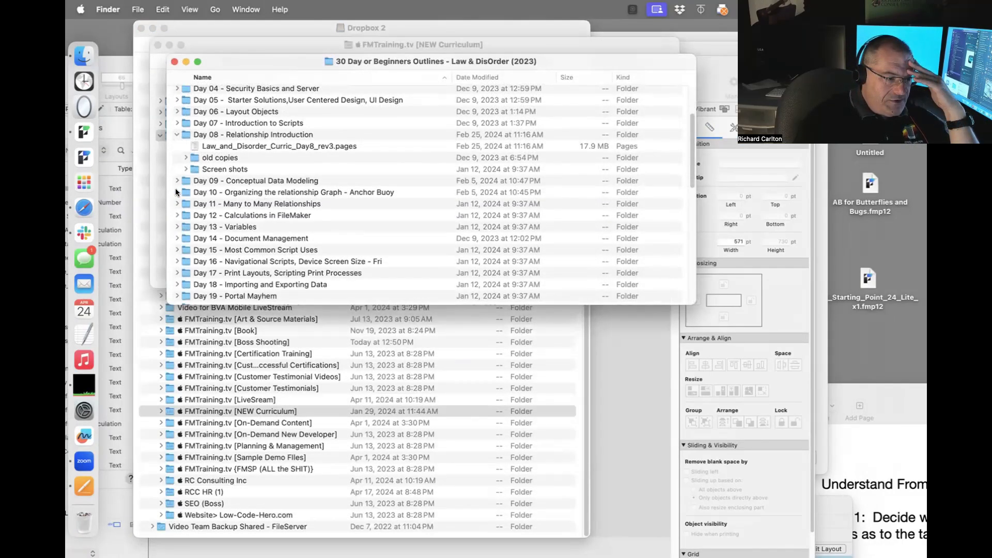
left_click(176, 192)
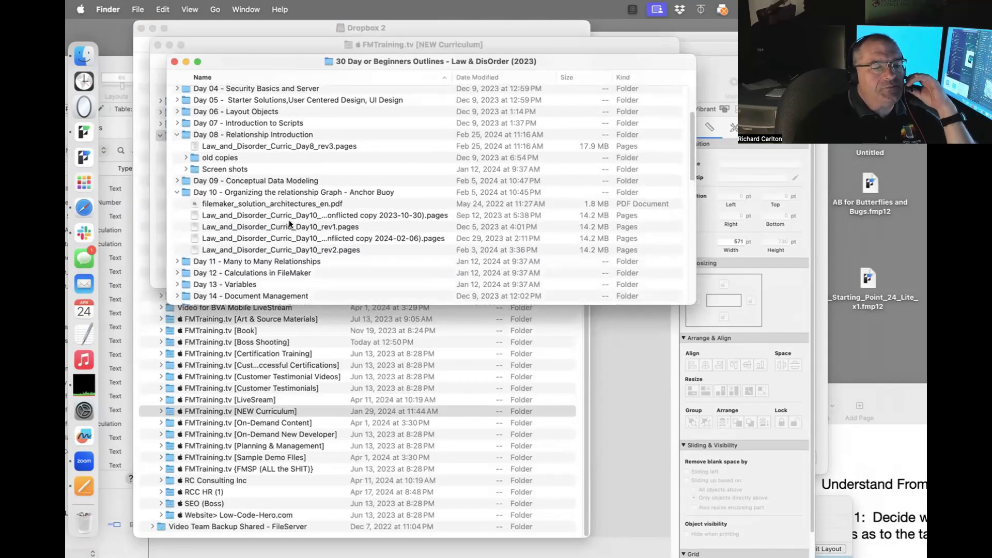
Open Law_and_Disorder_Curric_Day10_rev2.pages, shift its window left, and scroll to the relationship diagram example.
double_click(343, 249)
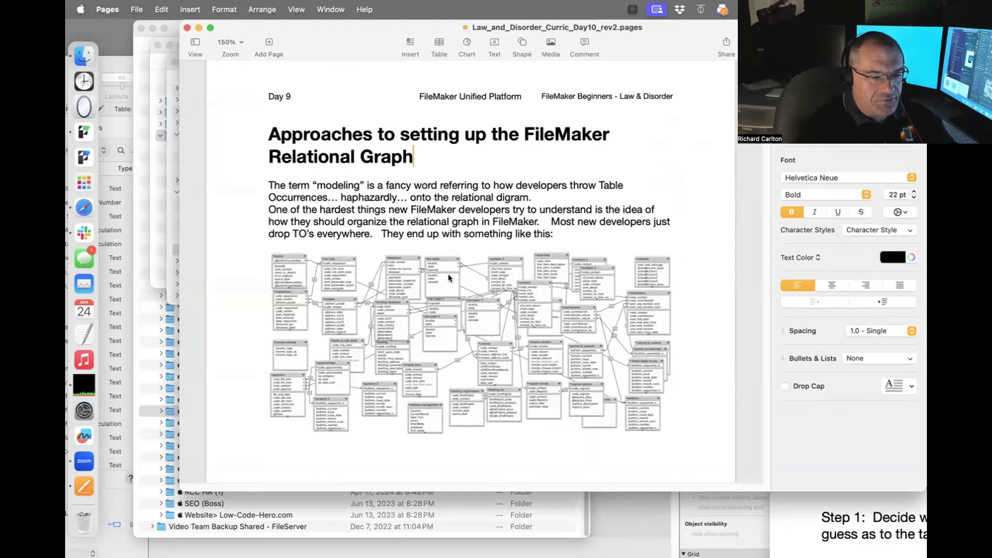
left_click_drag(343, 34, 271, 34)
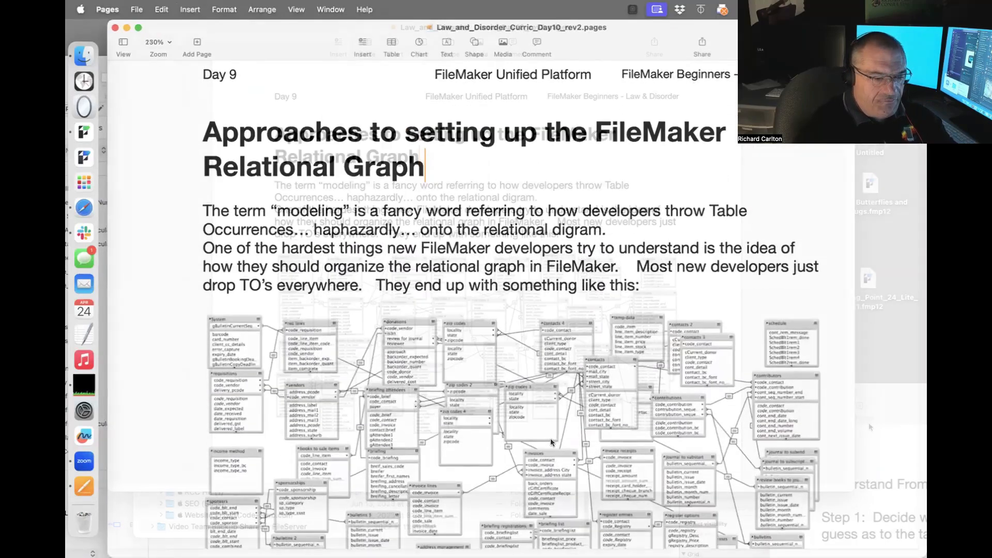
scroll(551, 438, "down", 3)
scroll(550, 438, "down", 10)
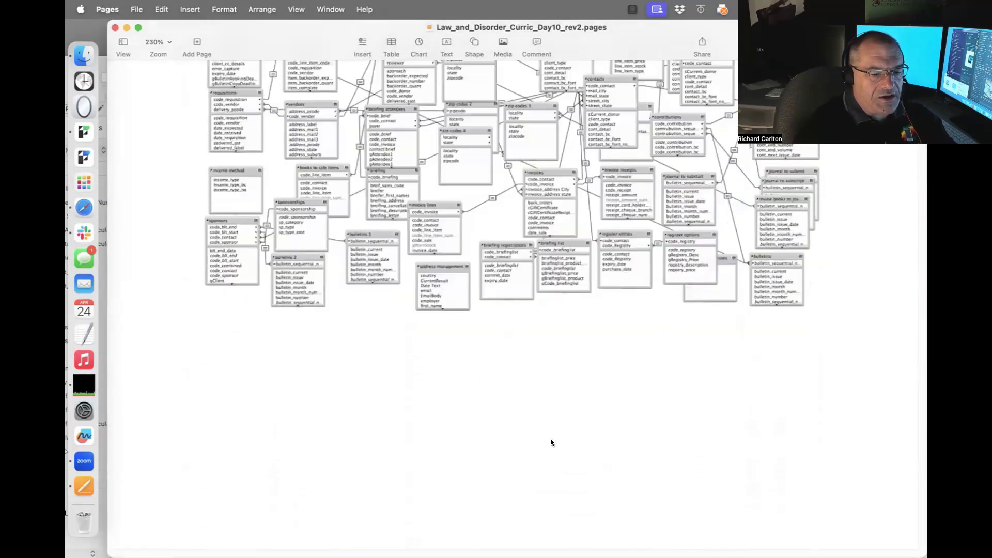
scroll(550, 438, "down", 13)
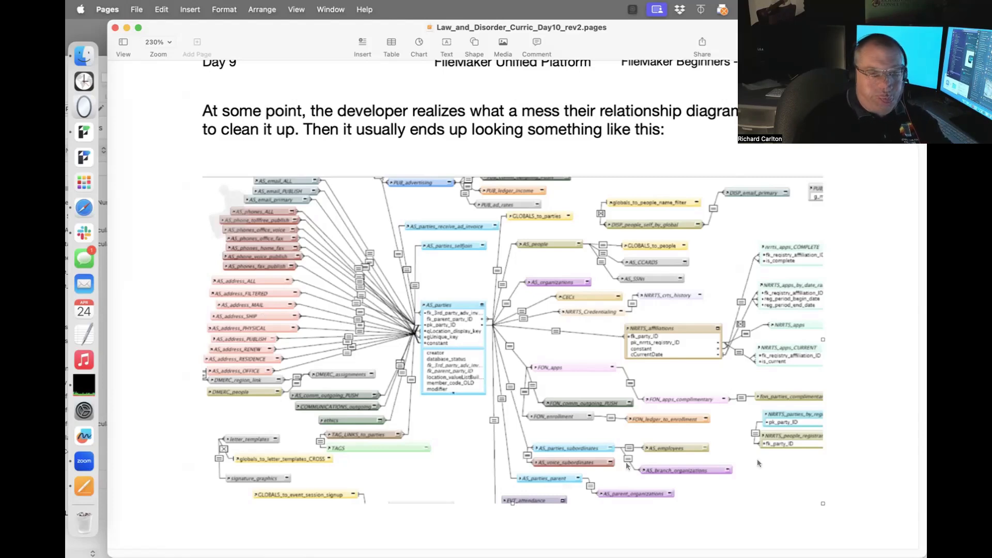
Scroll past the spider-diagram pages to The Anchor-Buoy Model heading and its T02–T05 diagrams.
scroll(718, 421, "down", 10)
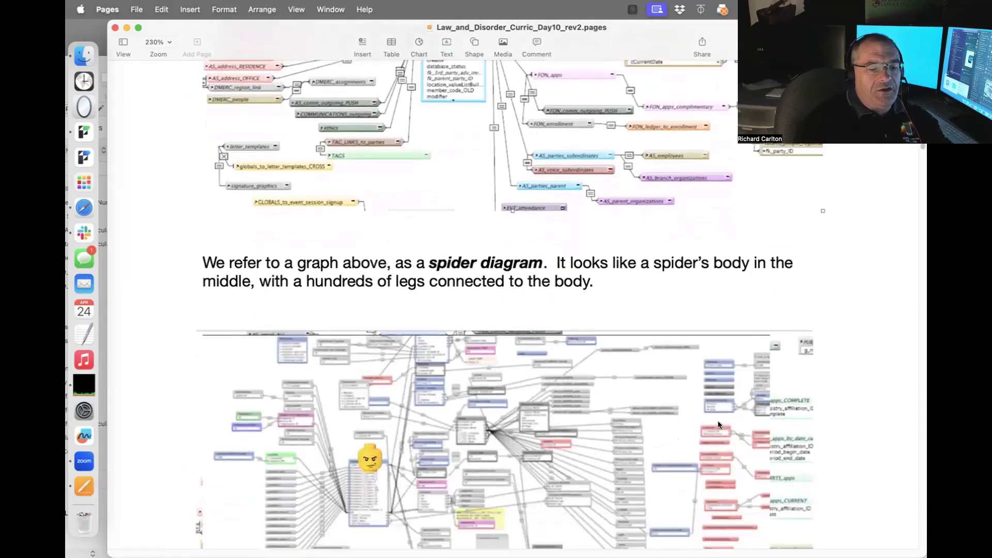
scroll(718, 423, "down", 5)
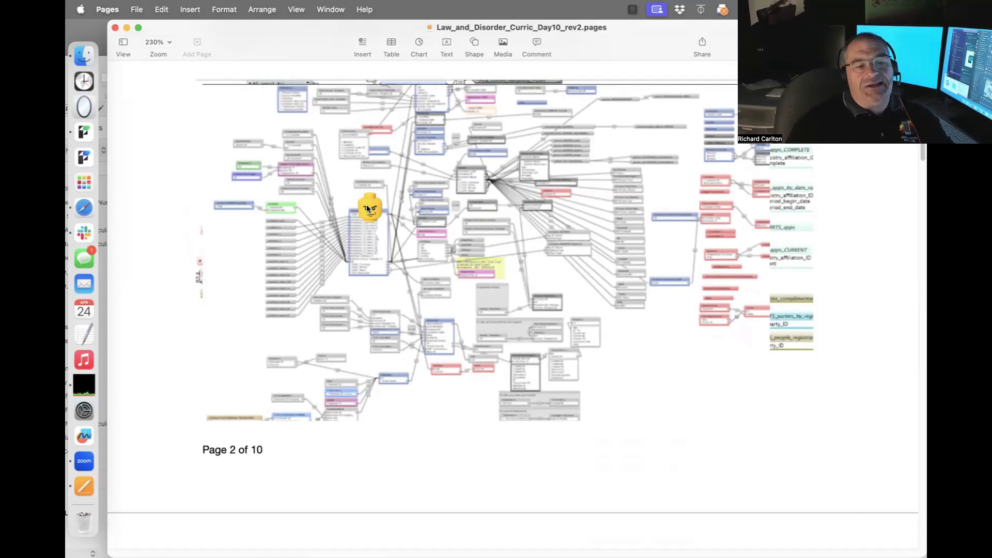
scroll(367, 205, "down", 3)
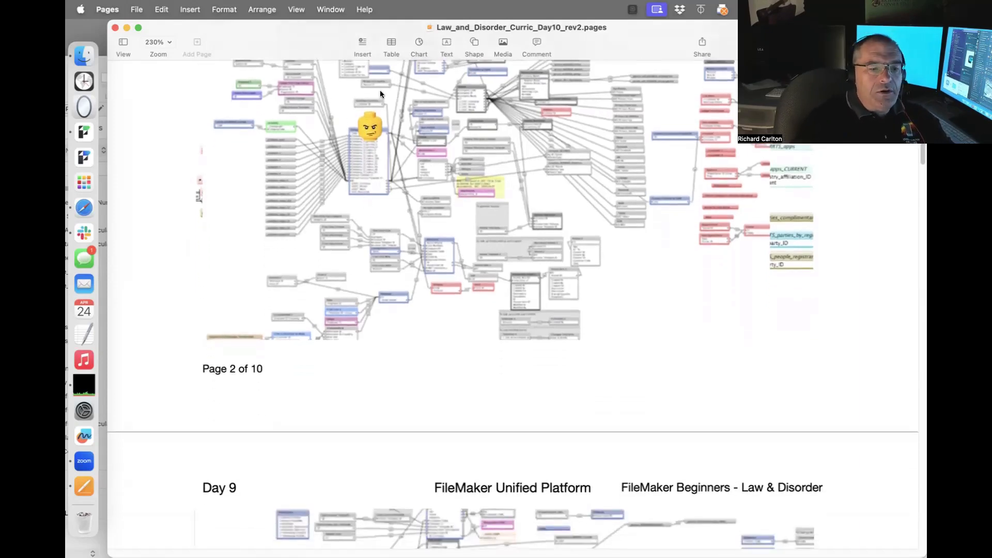
scroll(409, 164, "down", 12)
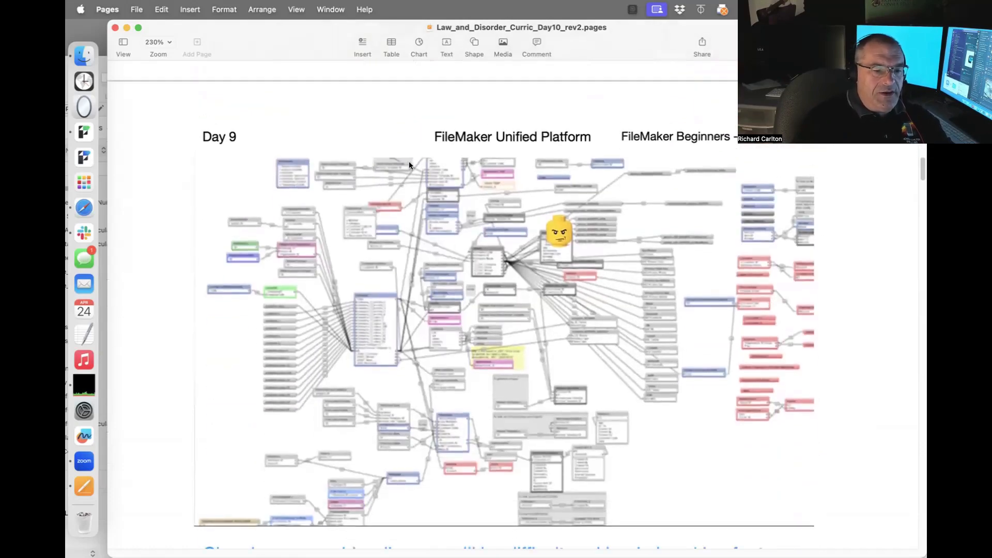
scroll(556, 229, "down", 15)
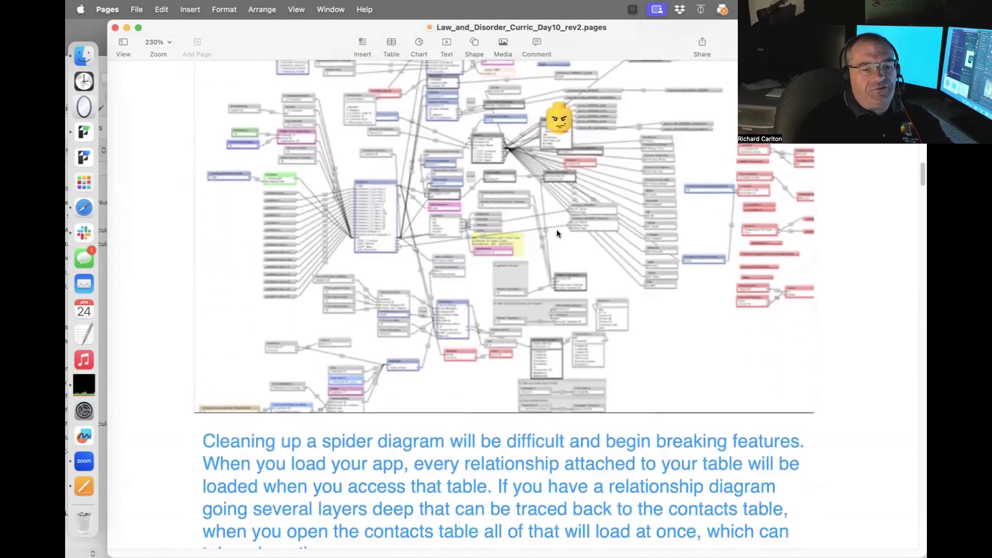
scroll(557, 231, "down", 20)
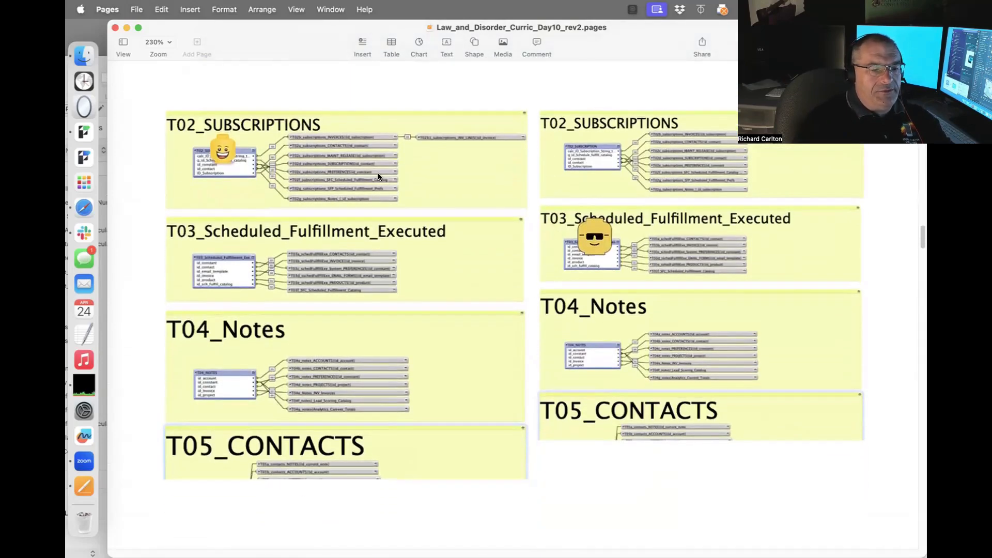
scroll(407, 247, "down", 1)
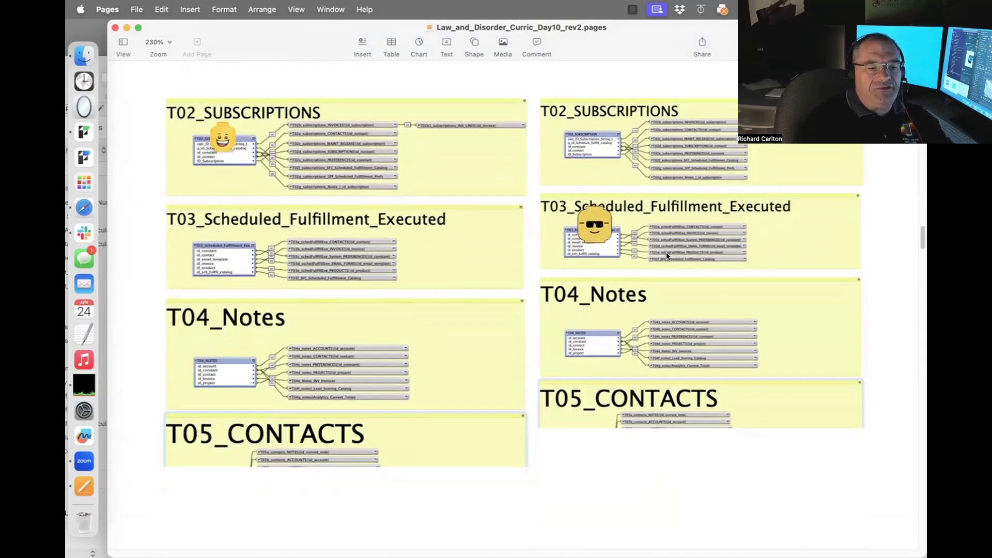
scroll(590, 176, "up", 20)
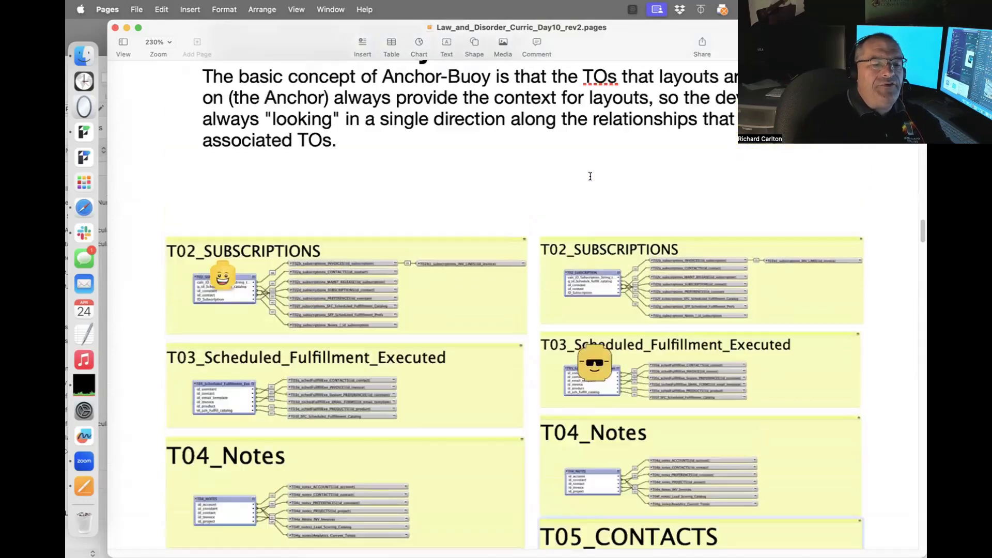
scroll(590, 176, "up", 15)
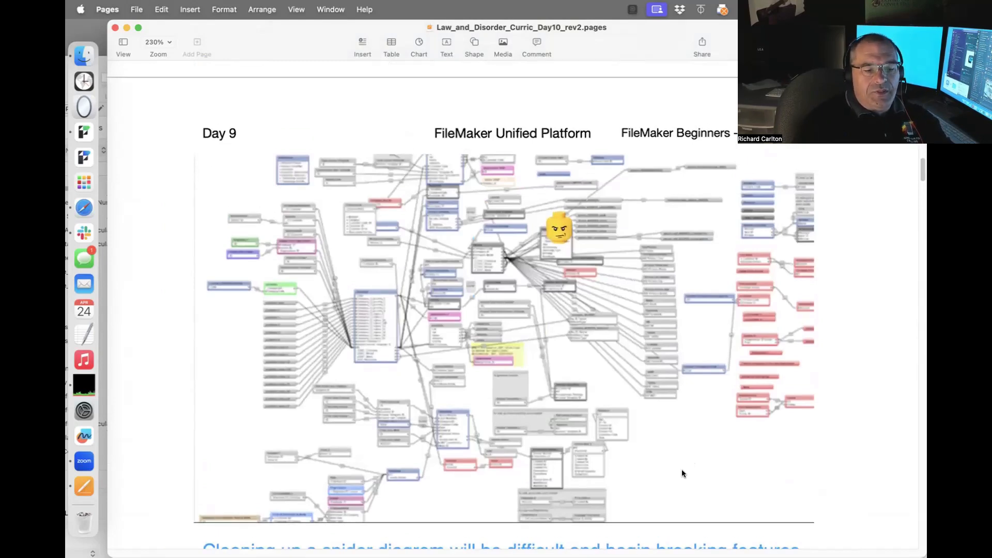
scroll(681, 476, "down", 20)
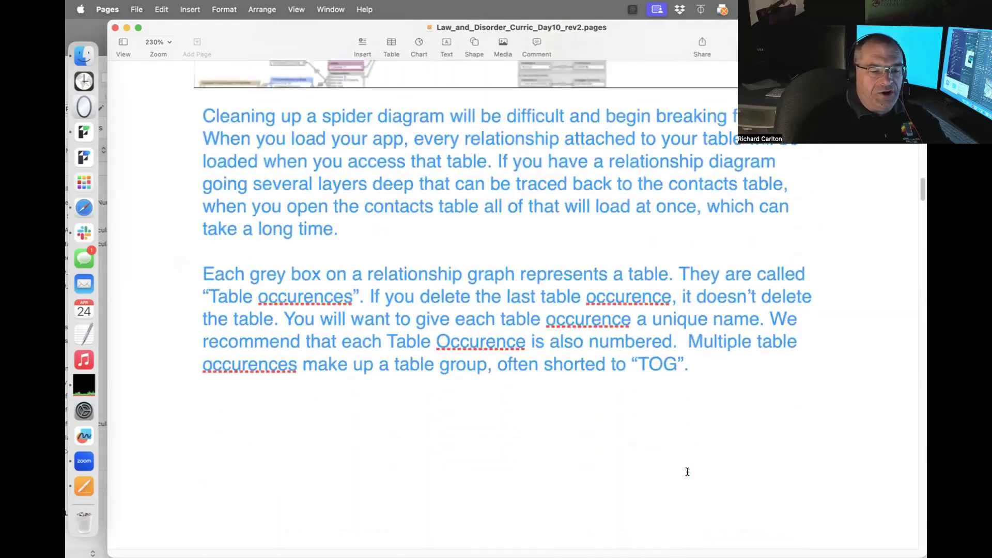
scroll(688, 472, "down", 10)
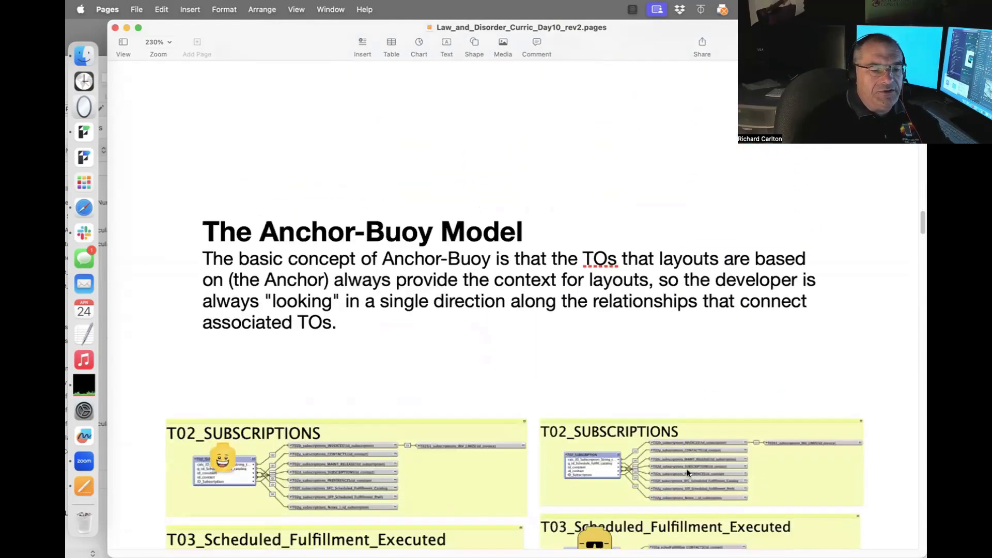